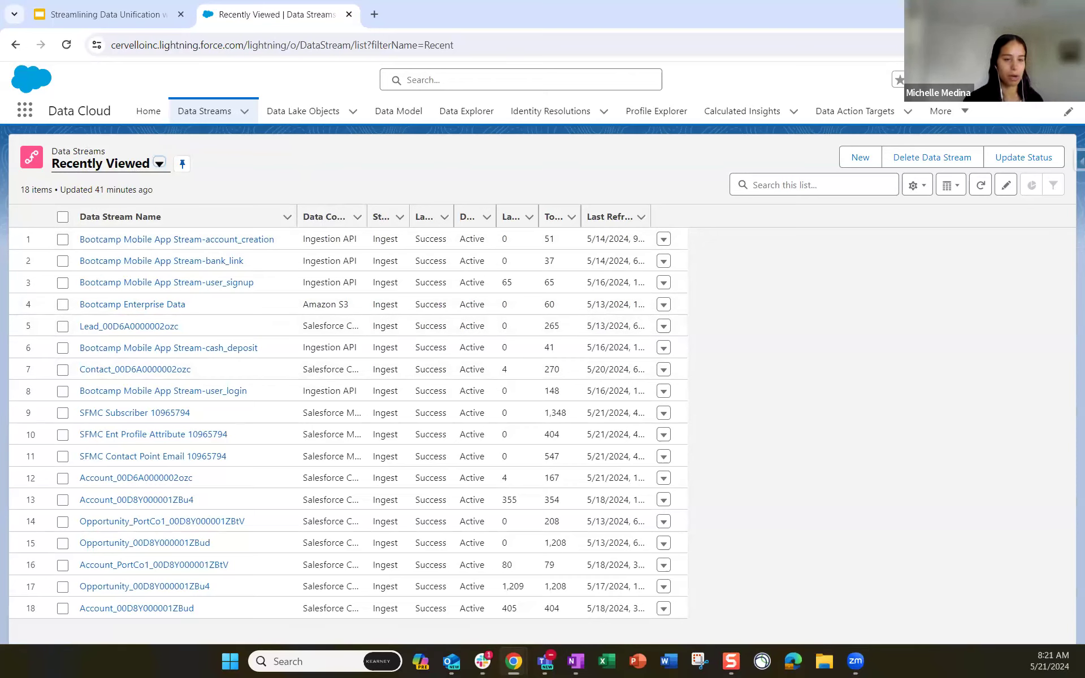
# Open Bootcamp Enterprise Data from the Bootcamp Data Streams list view and scroll to its 17 fields
pyautogui.click(159, 164)
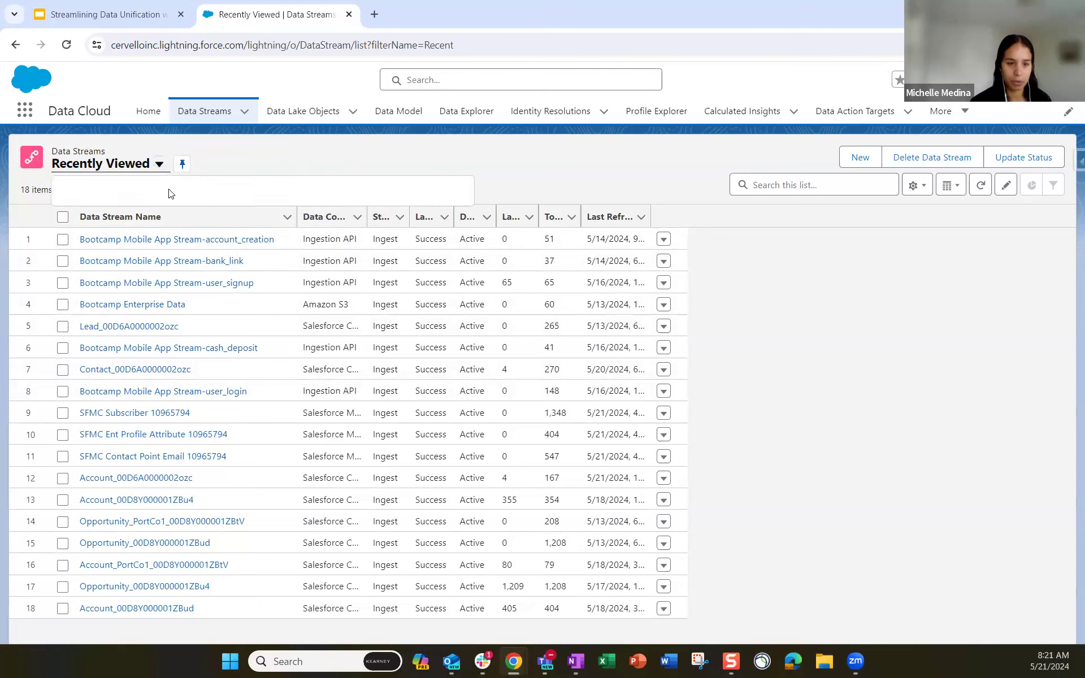
pyautogui.click(155, 242)
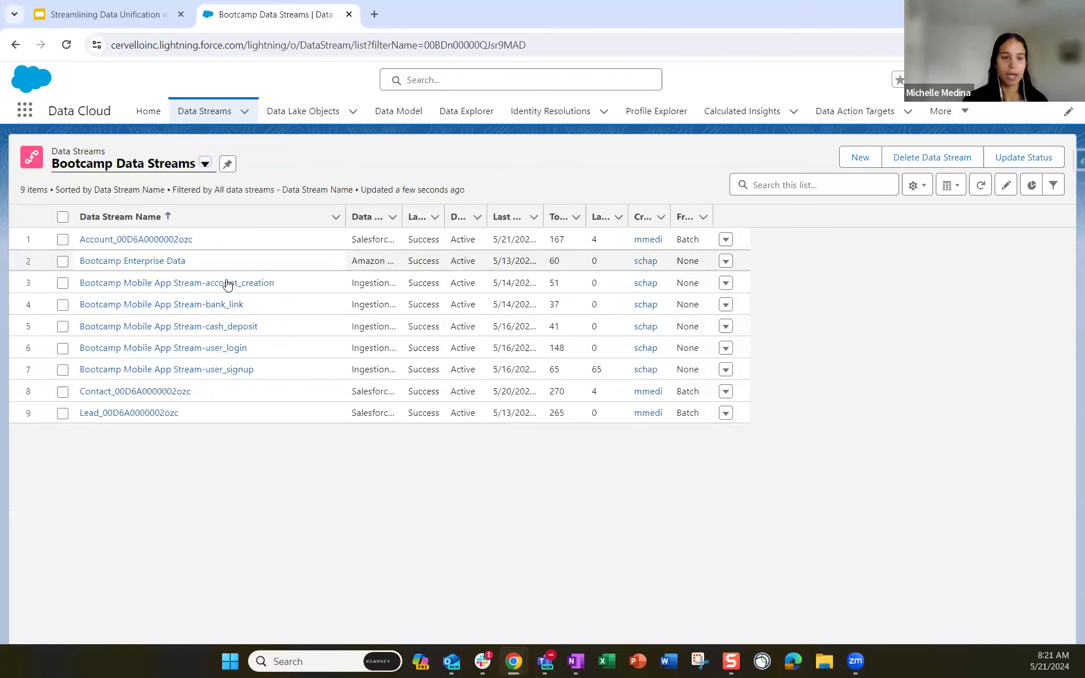
pyautogui.click(145, 264)
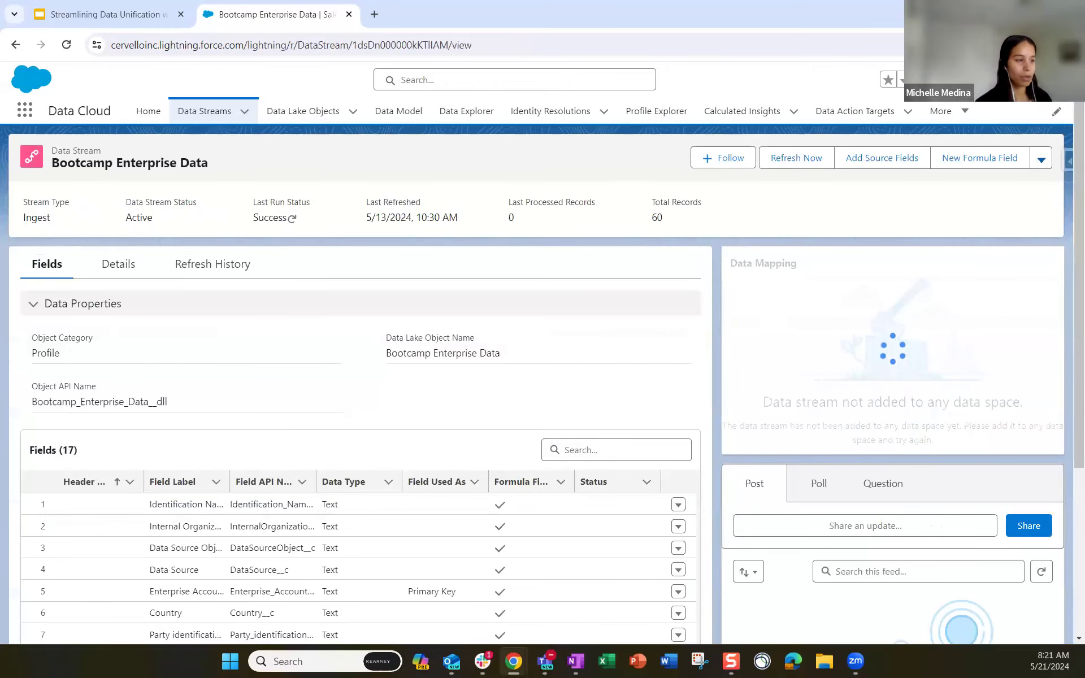
pyautogui.scroll(-1, 518, 373)
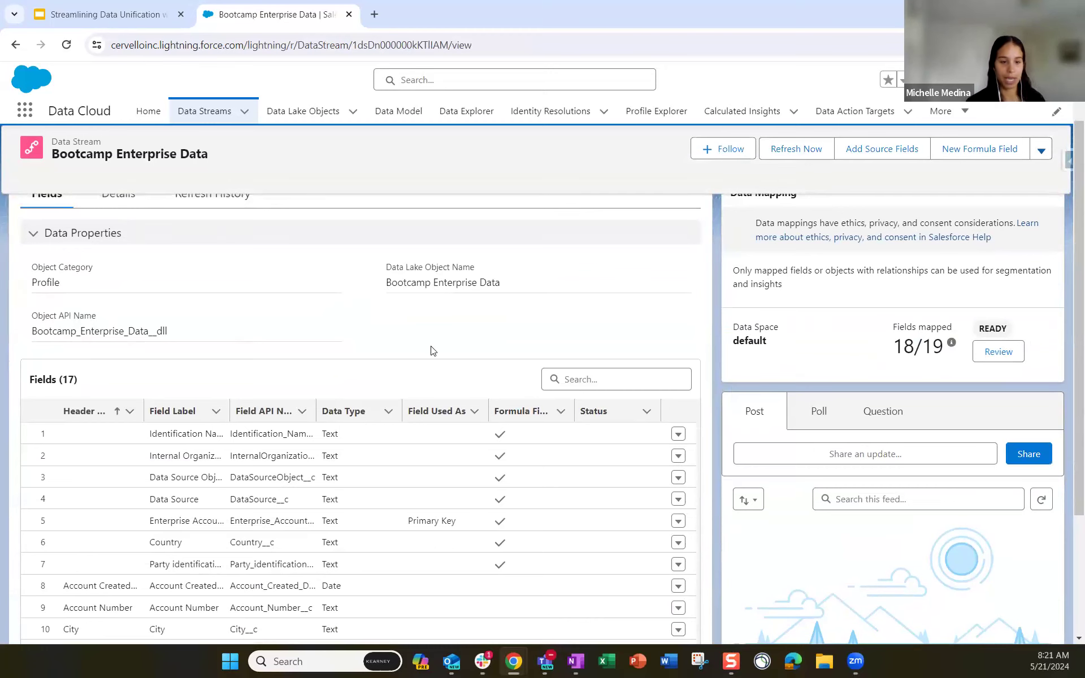
pyautogui.scroll(-3, 431, 351)
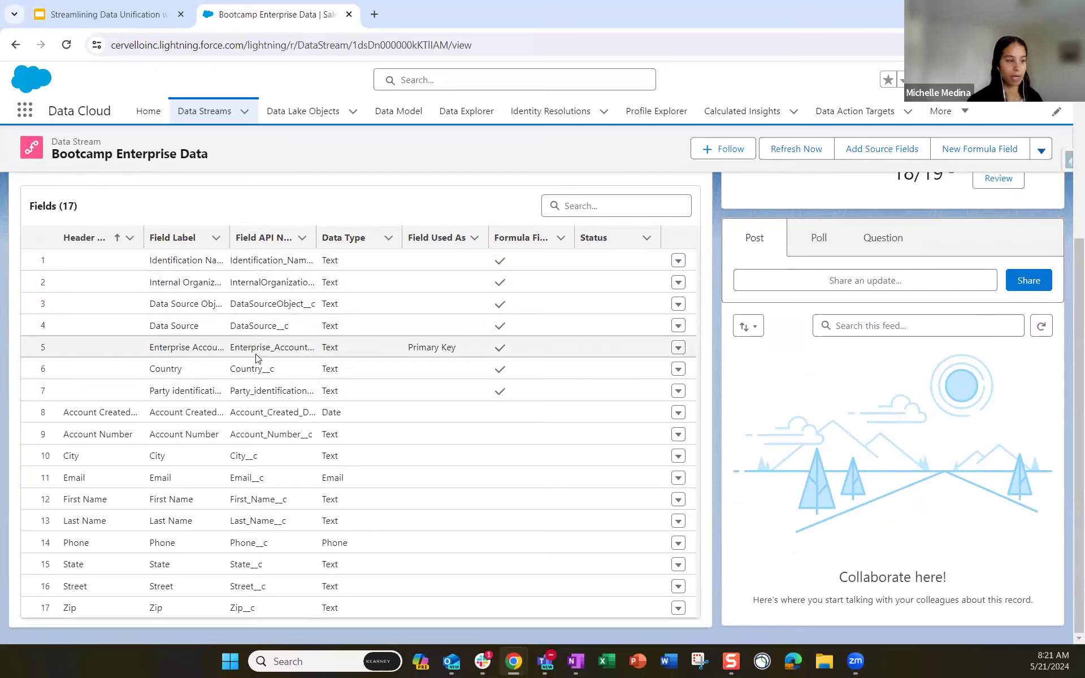
pyautogui.click(679, 348)
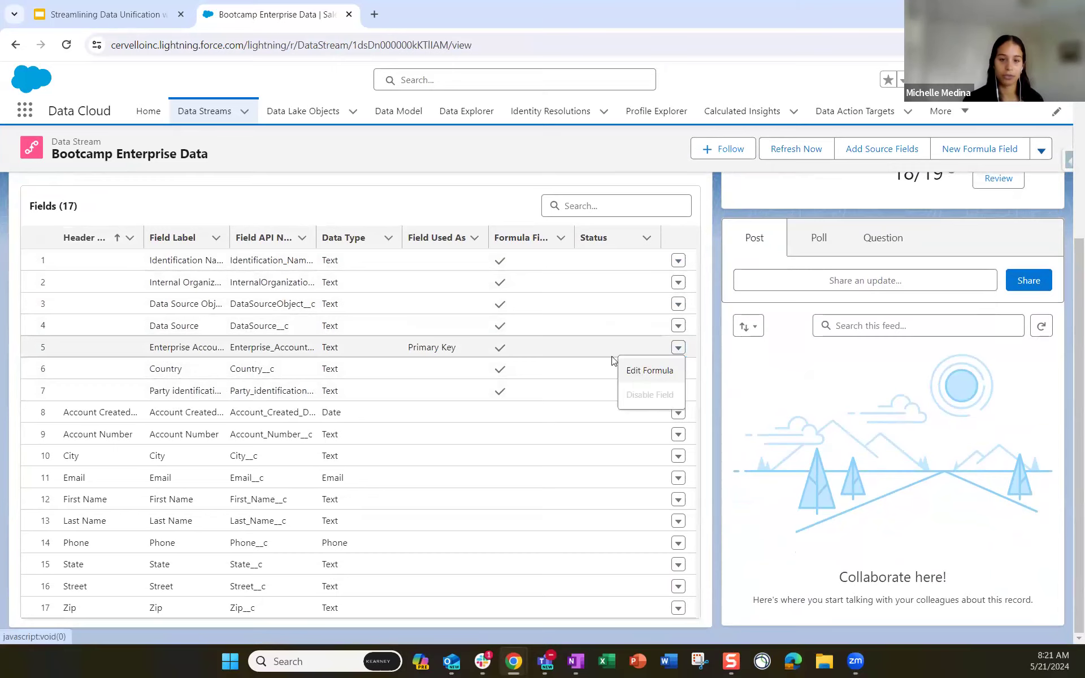
pyautogui.click(639, 372)
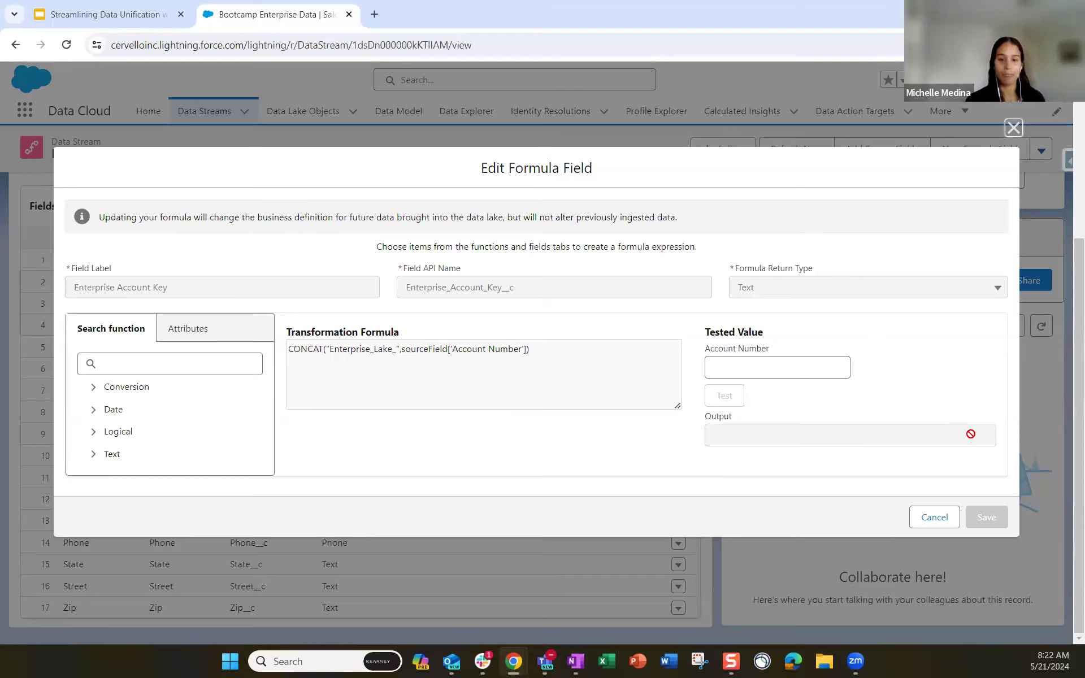
pyautogui.click(940, 521)
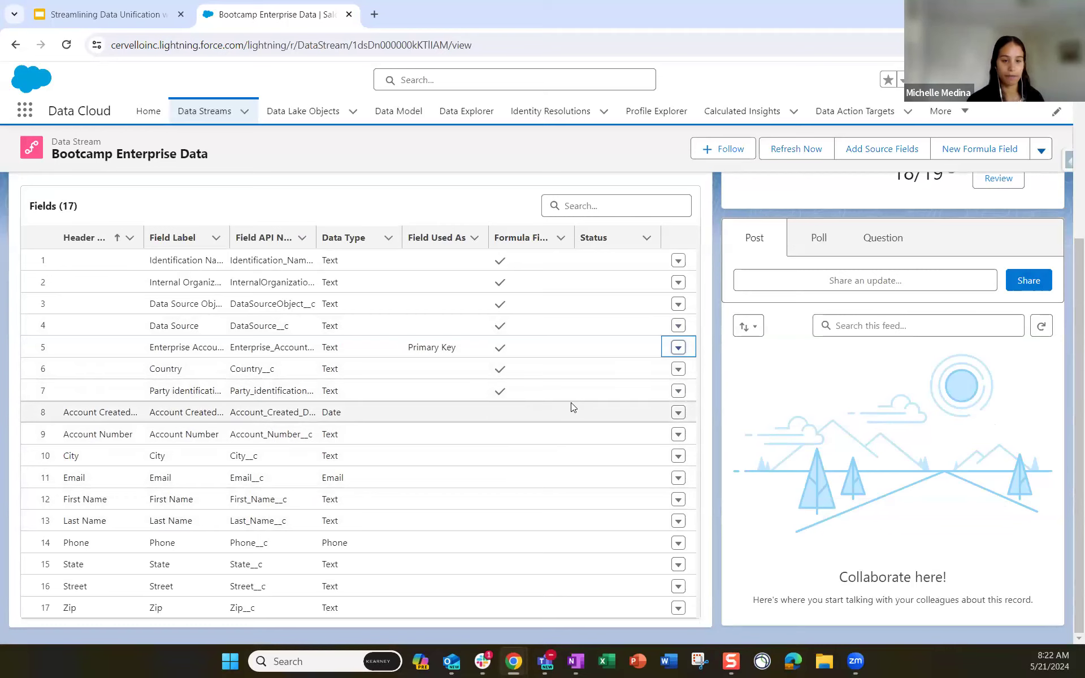
pyautogui.click(678, 393)
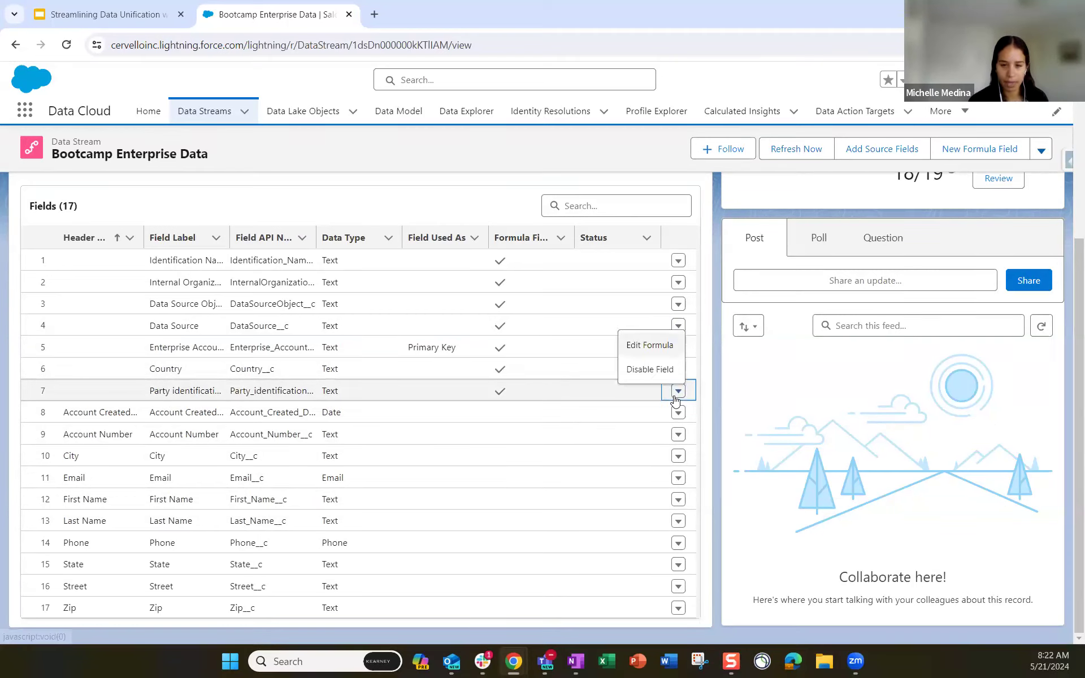
pyautogui.click(659, 350)
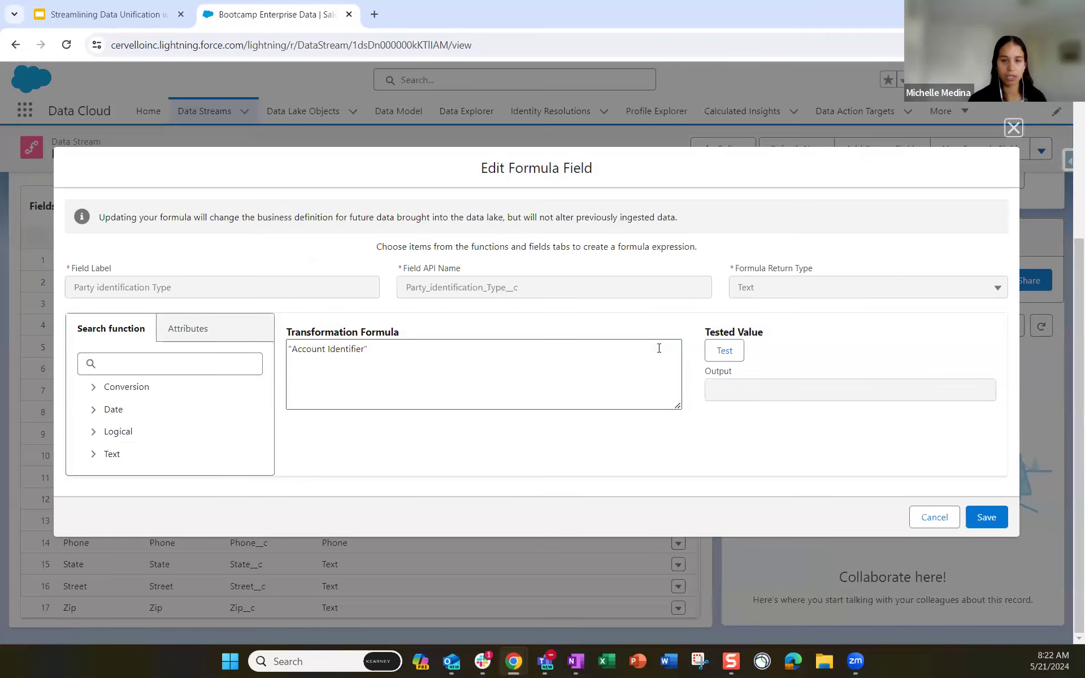
pyautogui.click(463, 380)
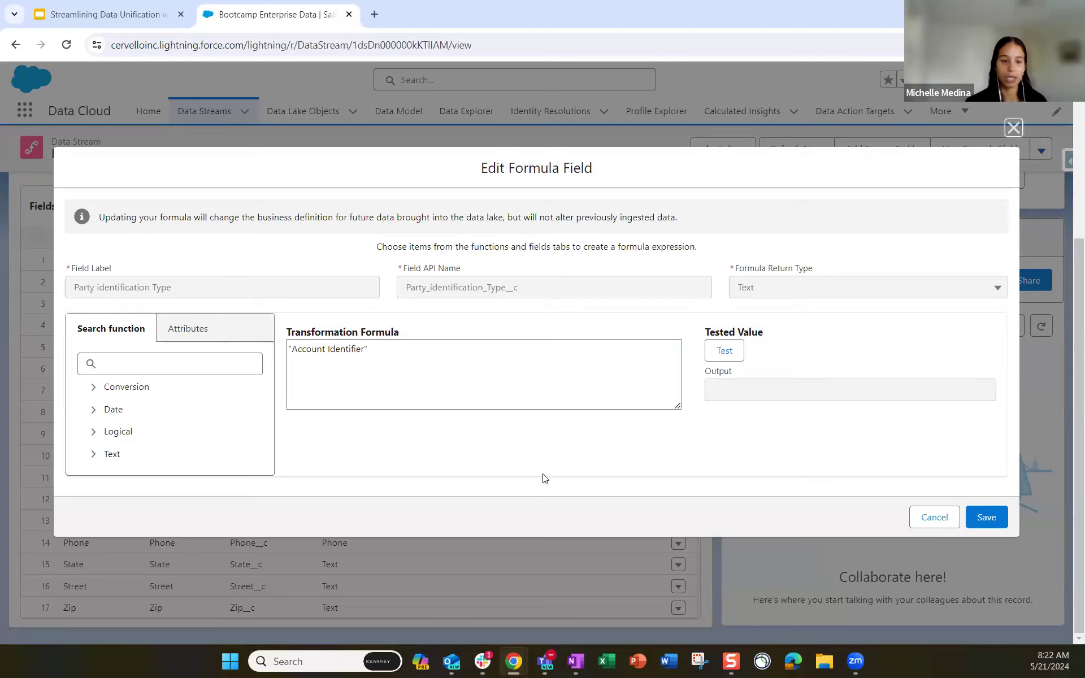
pyautogui.click(934, 516)
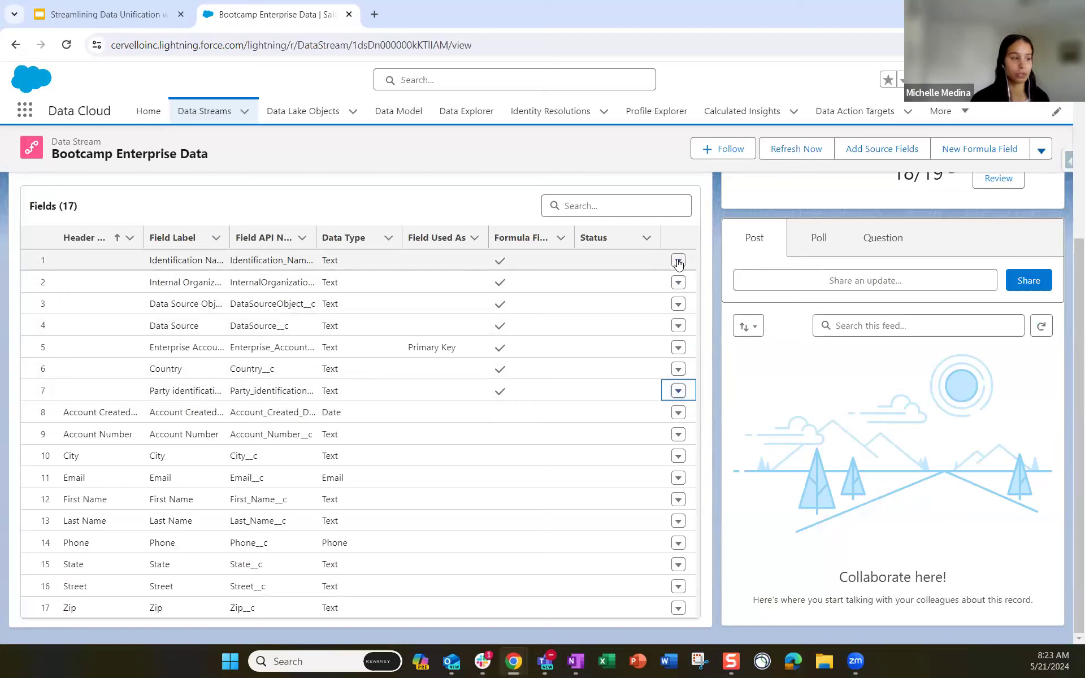
pyautogui.click(678, 261)
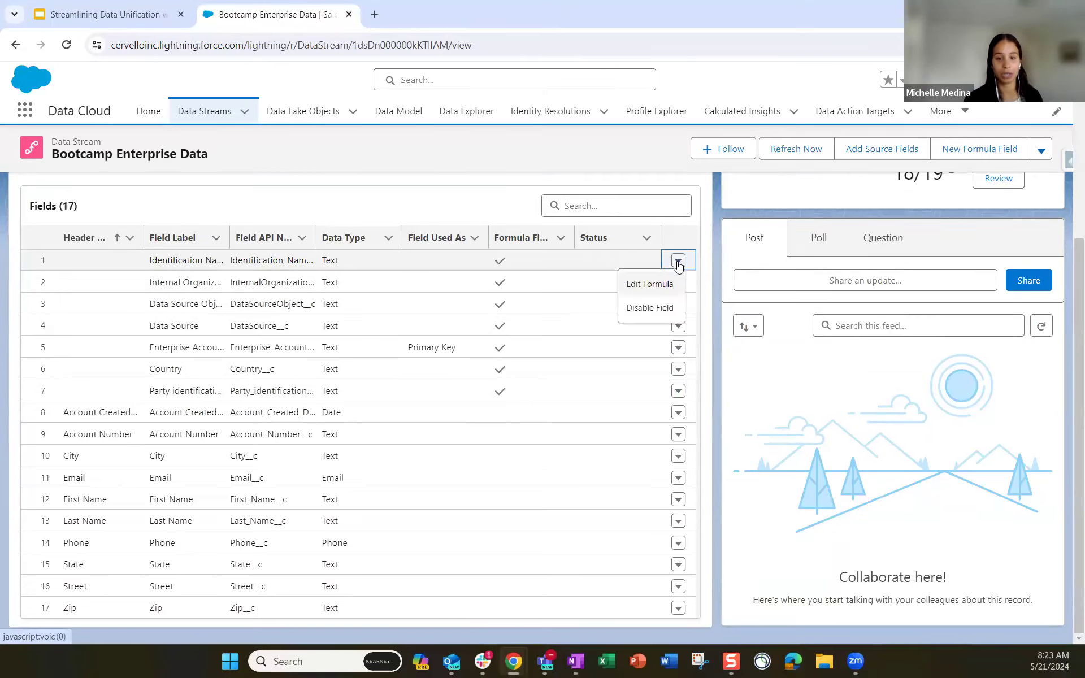
pyautogui.click(648, 289)
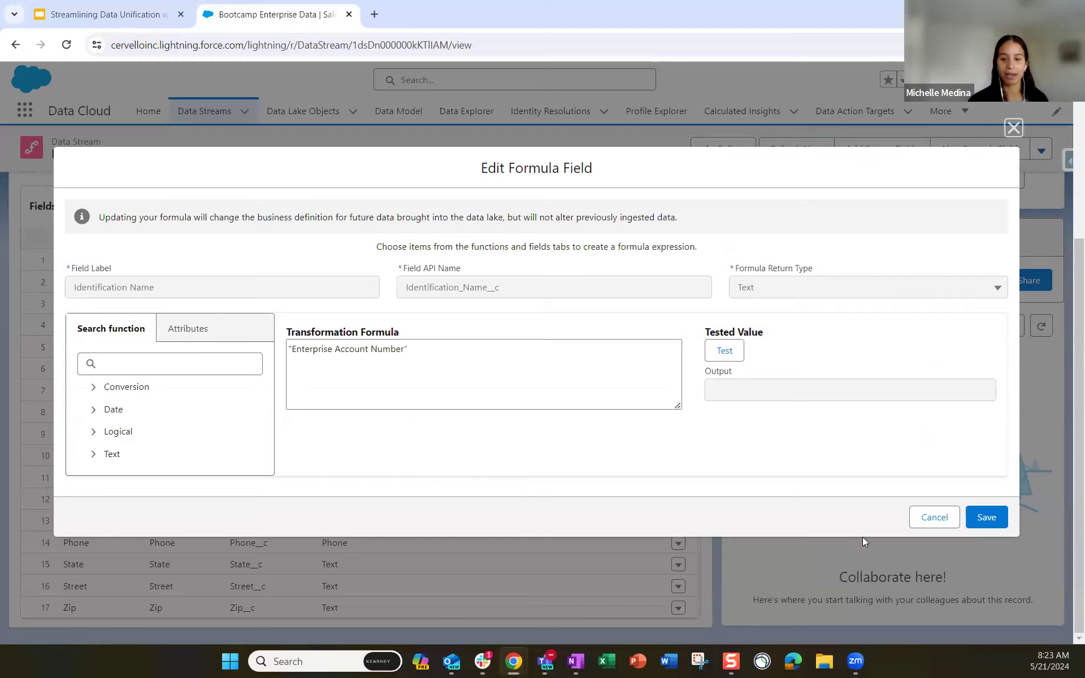
pyautogui.click(934, 522)
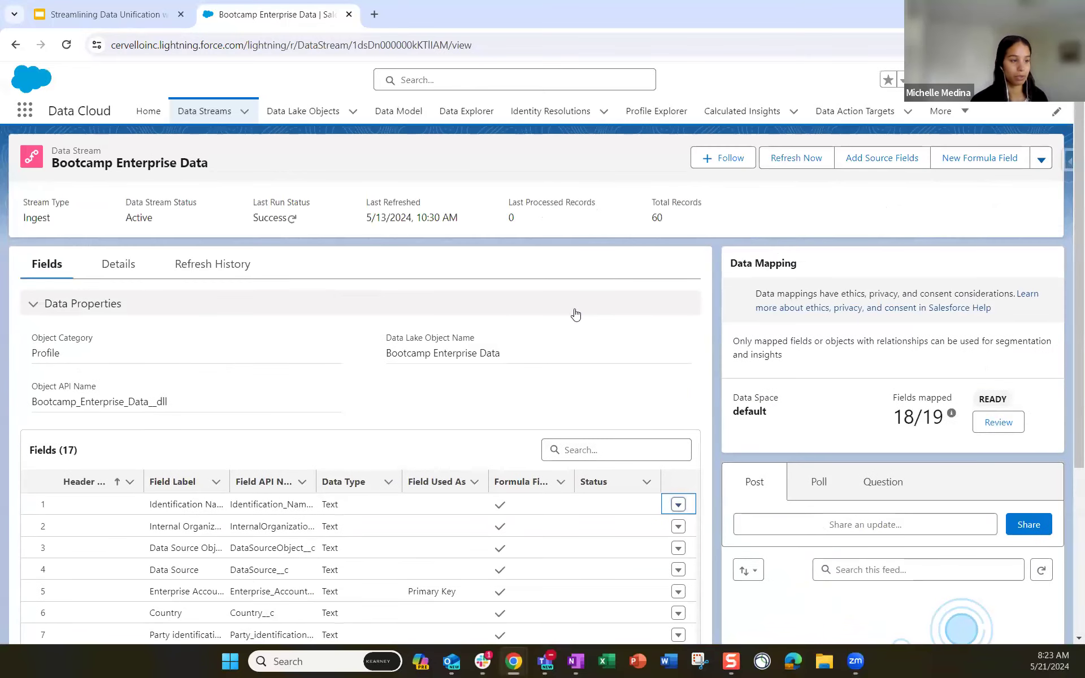
# Review the Bootcamp Enterprise Data mappings, checking 14 mapped source fields, including 7 to Contact Point Address
pyautogui.click(985, 430)
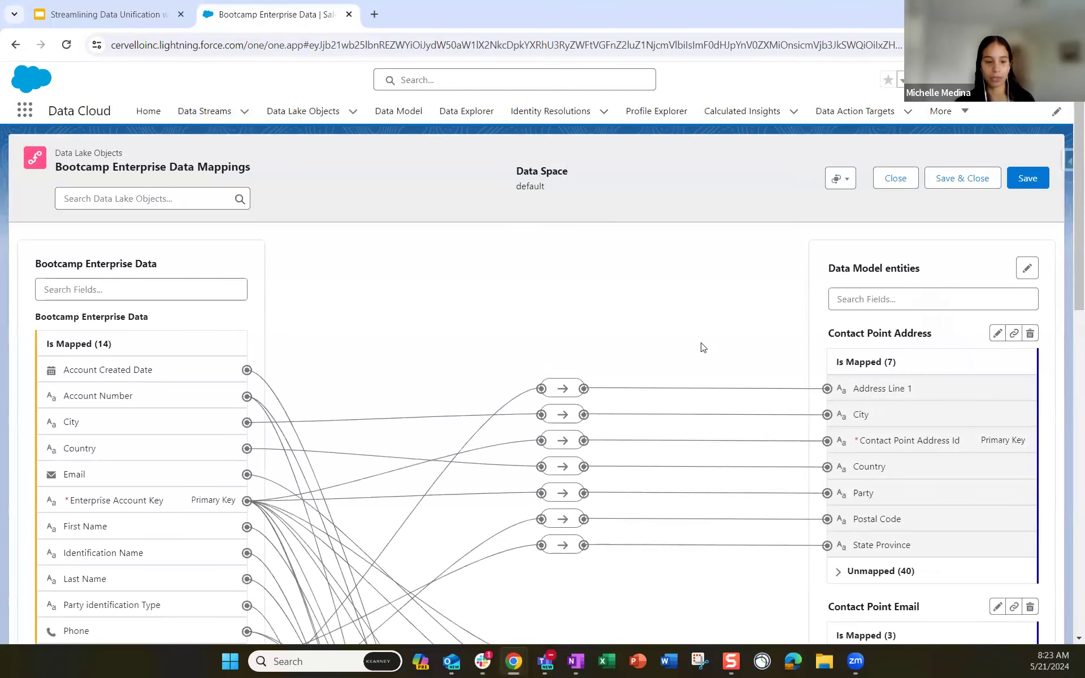
pyautogui.scroll(-1, 415, 318)
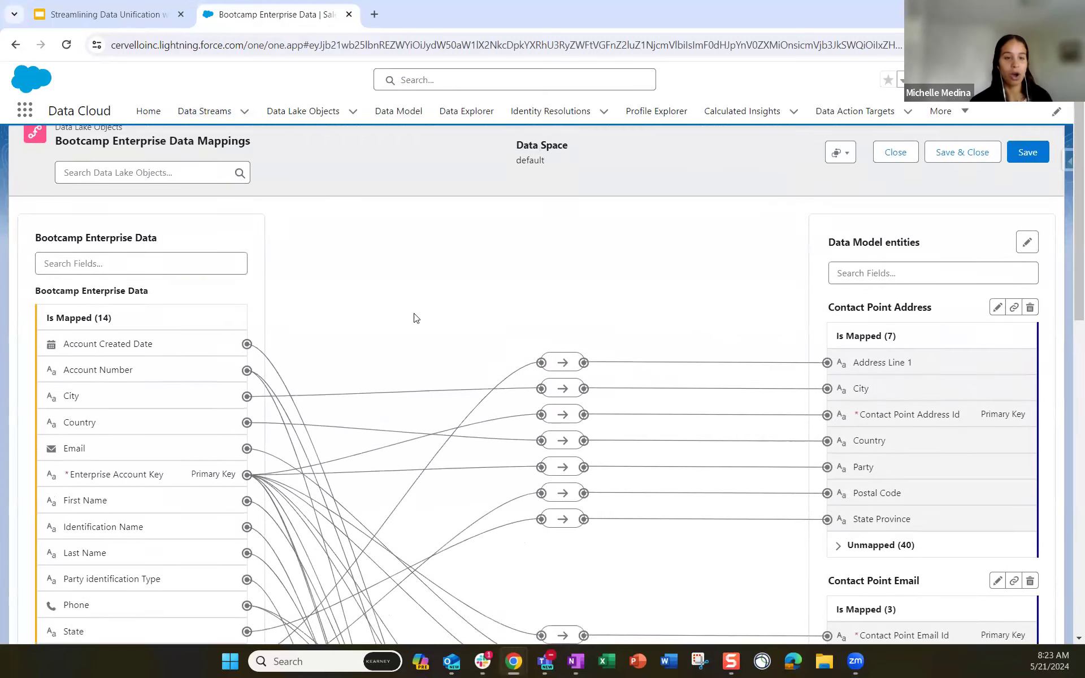
pyautogui.scroll(-2, 396, 305)
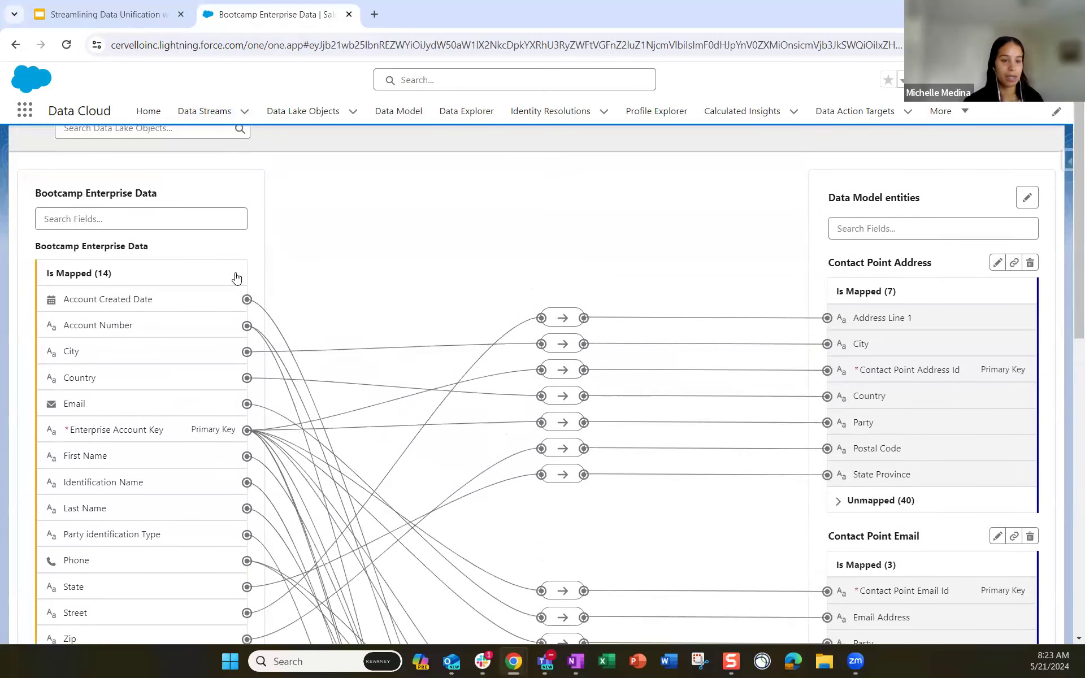
pyautogui.scroll(2, 192, 270)
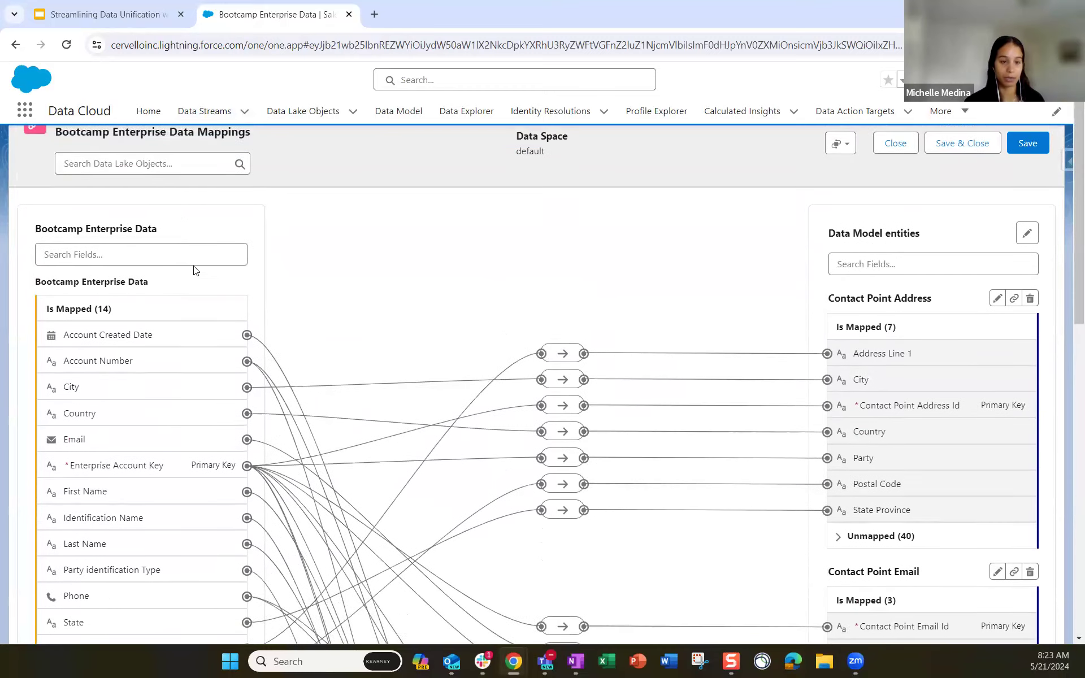
pyautogui.scroll(1, 187, 261)
pyautogui.scroll(-5, 180, 259)
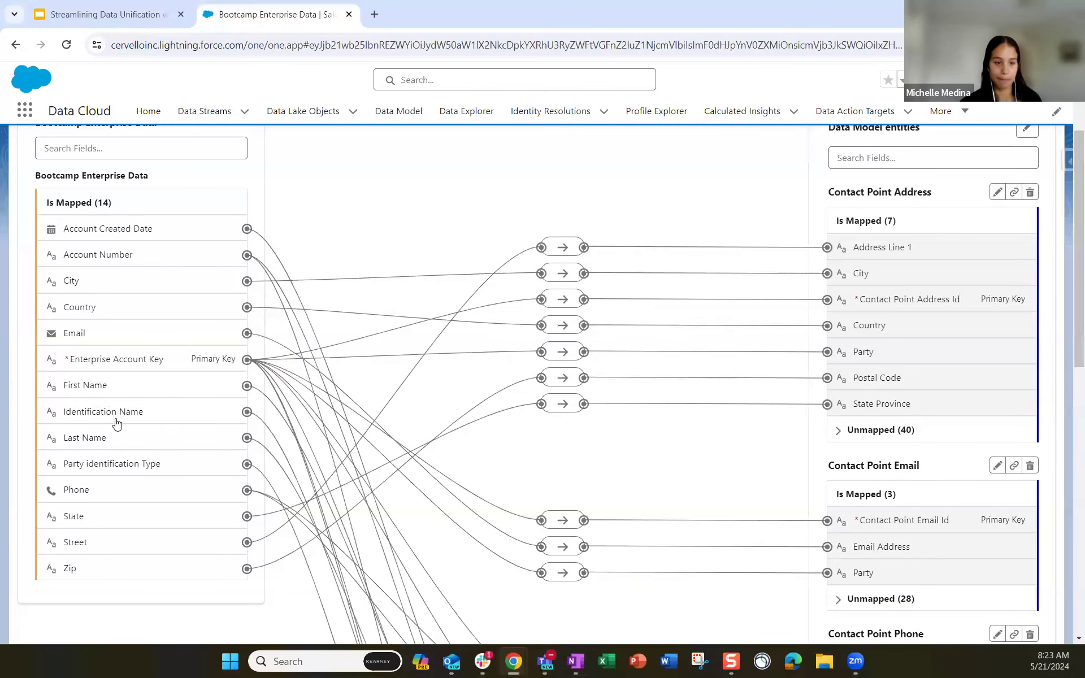
pyautogui.scroll(5, 673, 375)
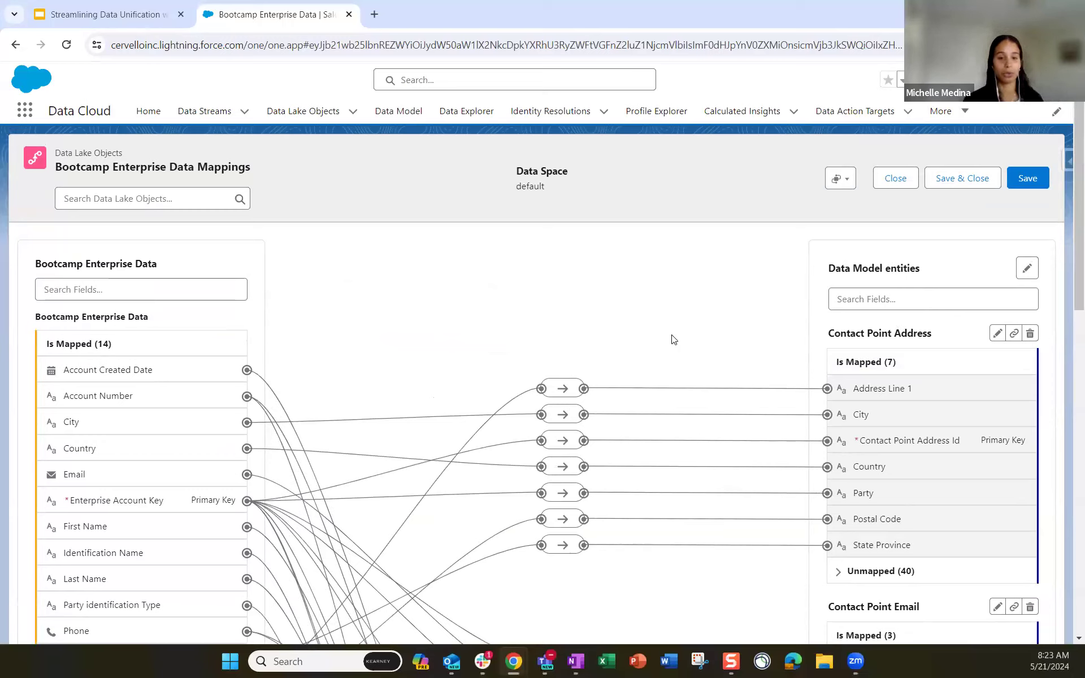
pyautogui.scroll(-1, 652, 329)
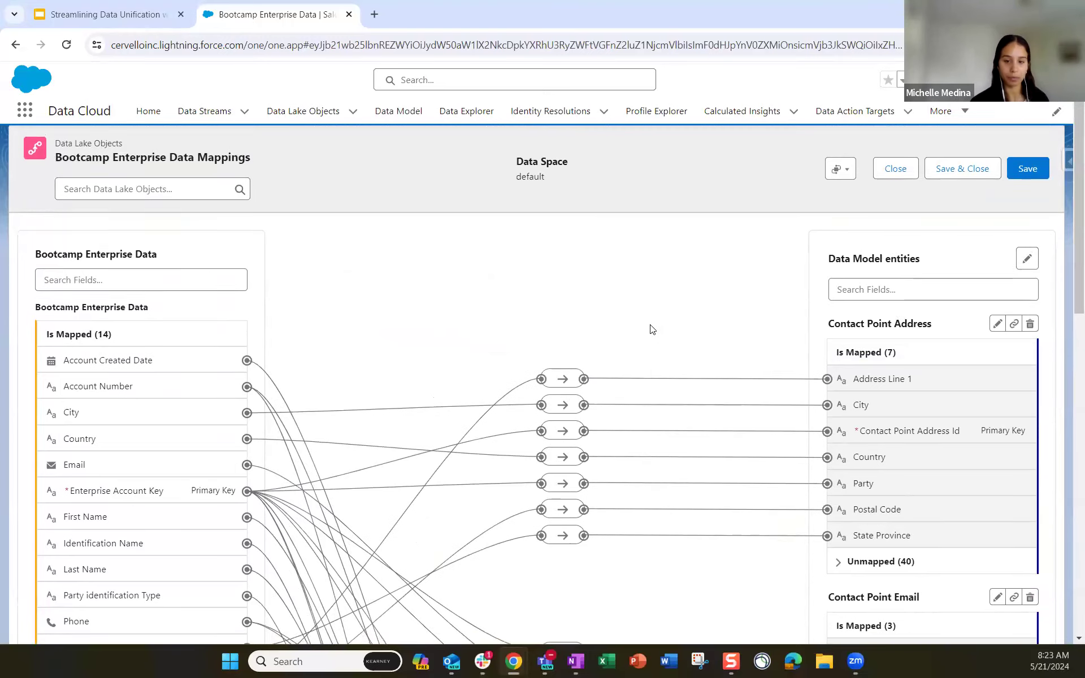
pyautogui.scroll(-1, 652, 329)
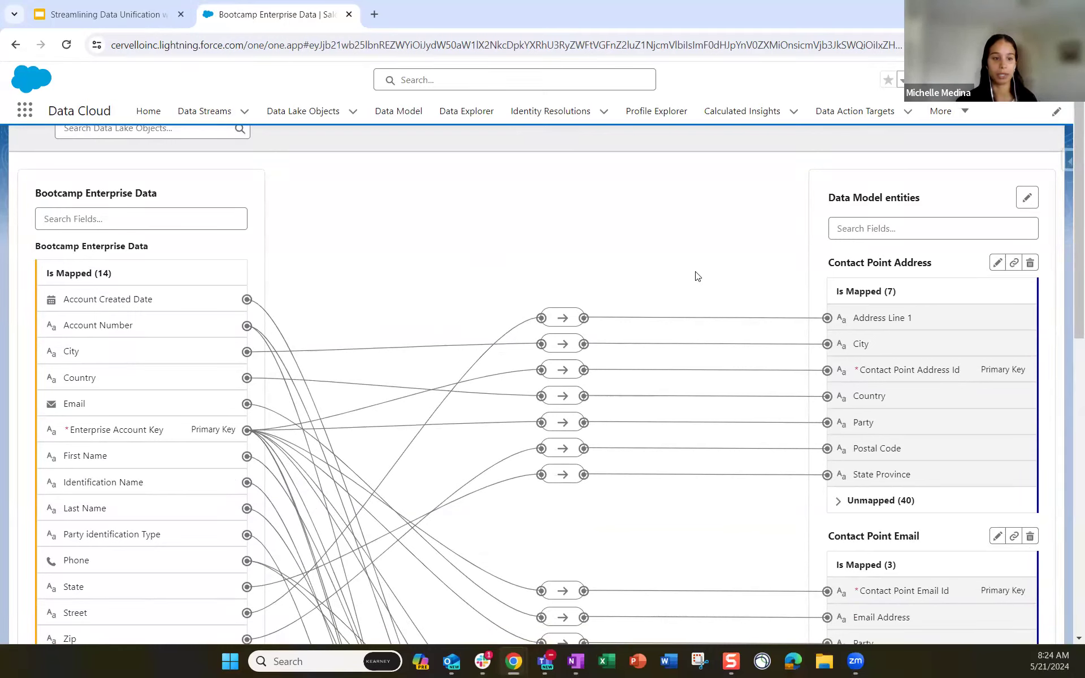
pyautogui.scroll(-1, 697, 275)
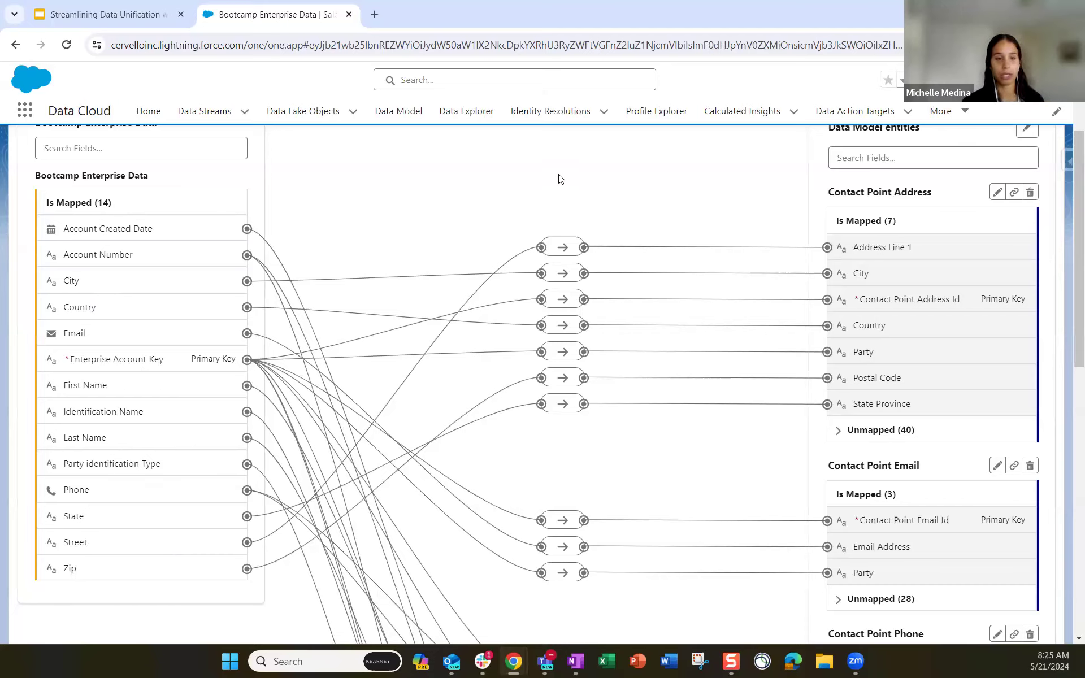
pyautogui.scroll(2, 735, 226)
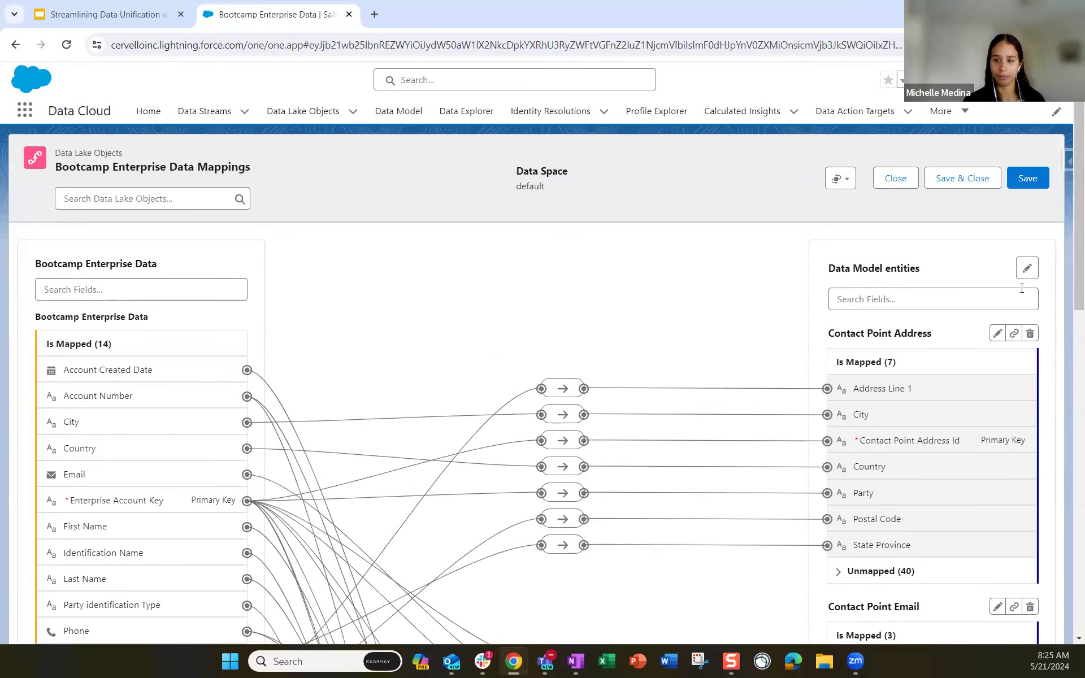
pyautogui.scroll(-1, 1024, 288)
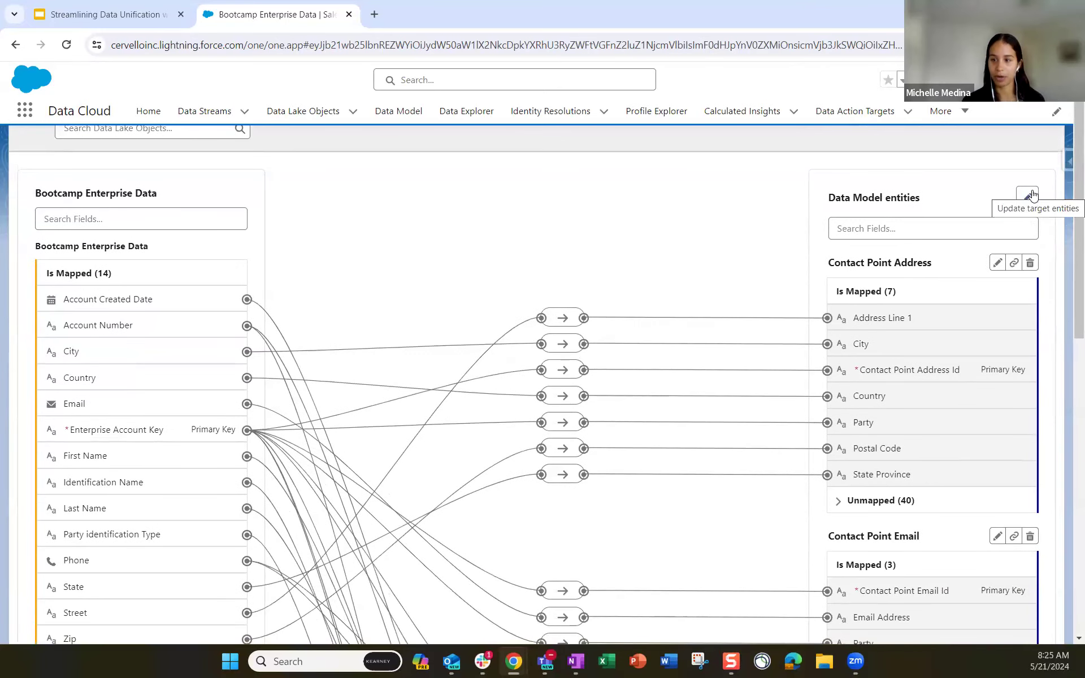
# Search Select Objects for 'contact', confirm Contact Point Address is already selected, and close the picker
pyautogui.click(1030, 198)
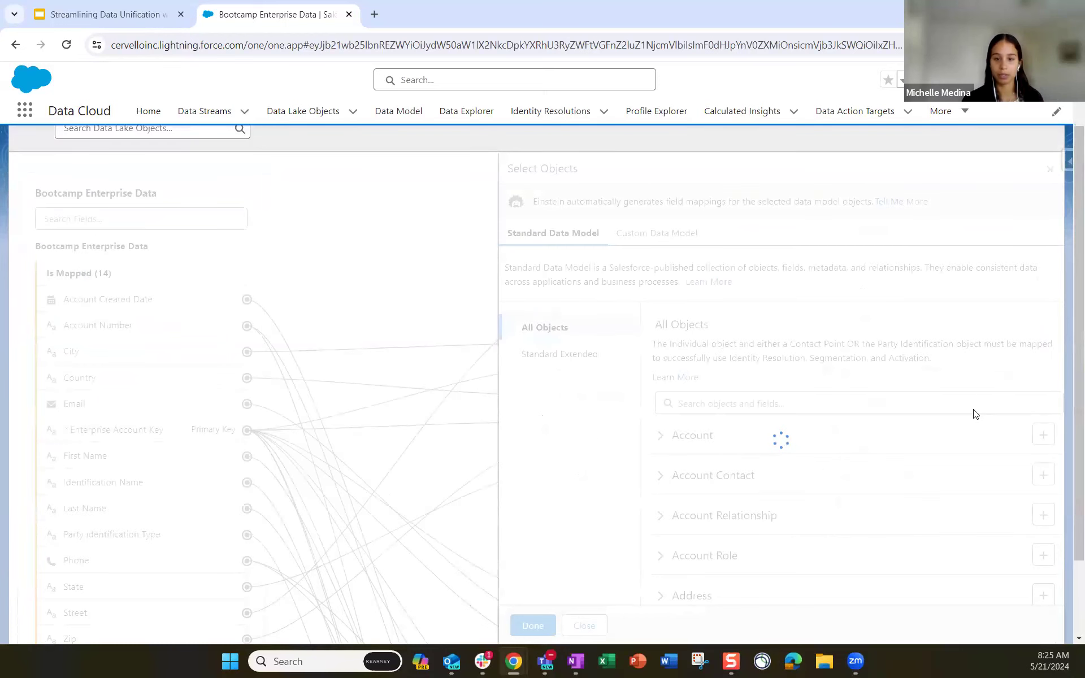
pyautogui.scroll(-5, 819, 460)
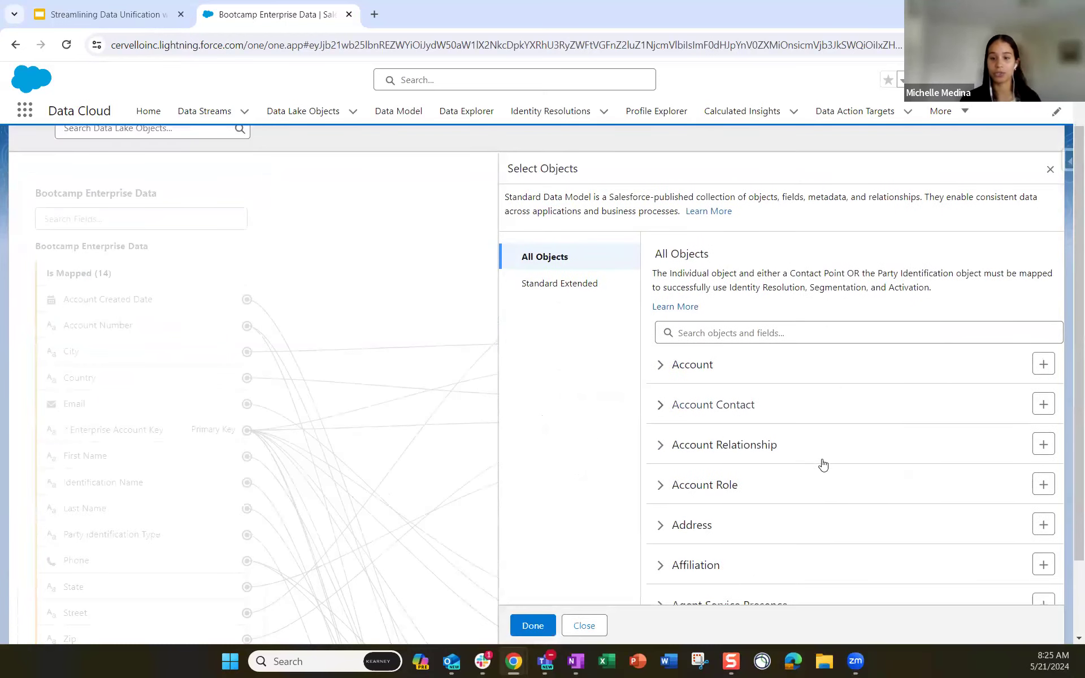
pyautogui.scroll(5, 792, 432)
pyautogui.click(709, 399)
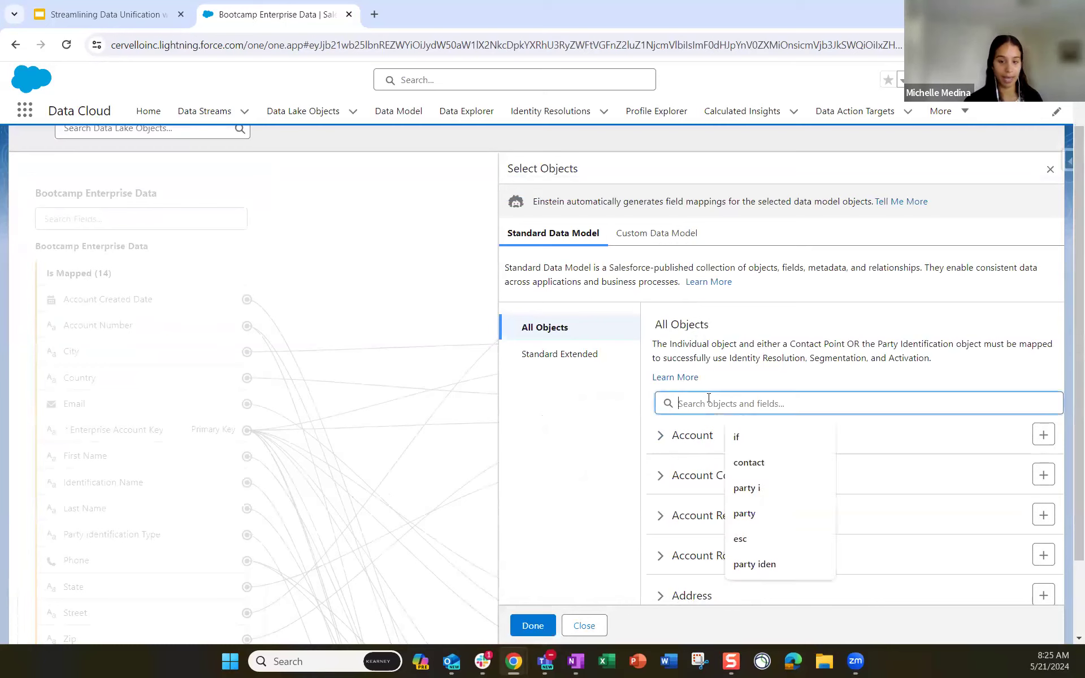
pyautogui.write('conta')
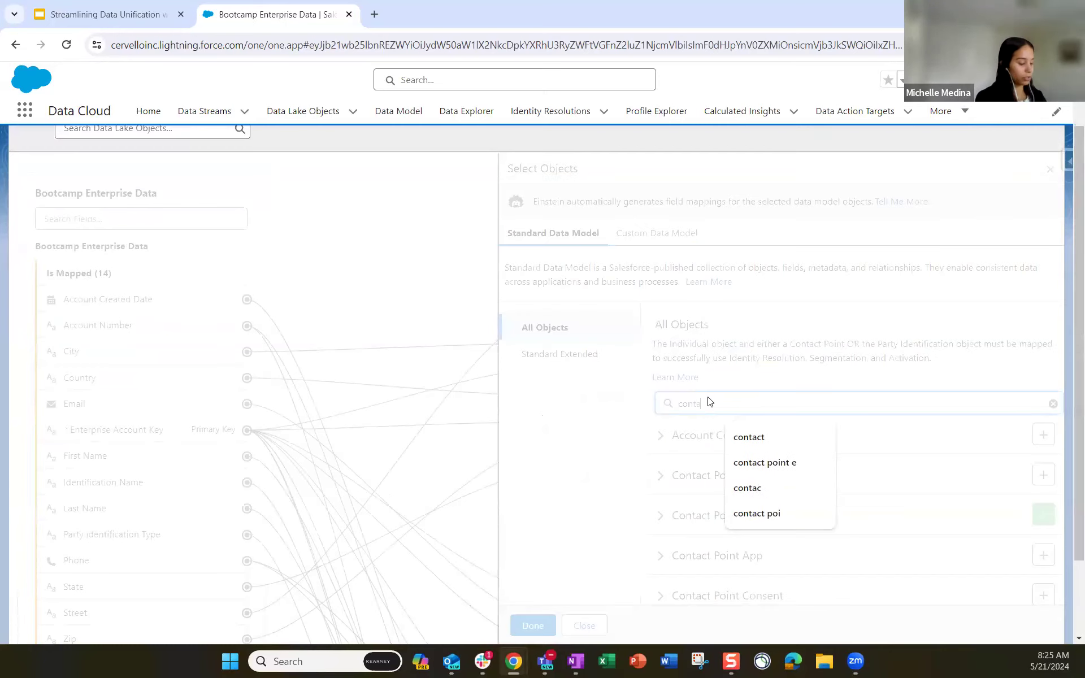
pyautogui.write('ct')
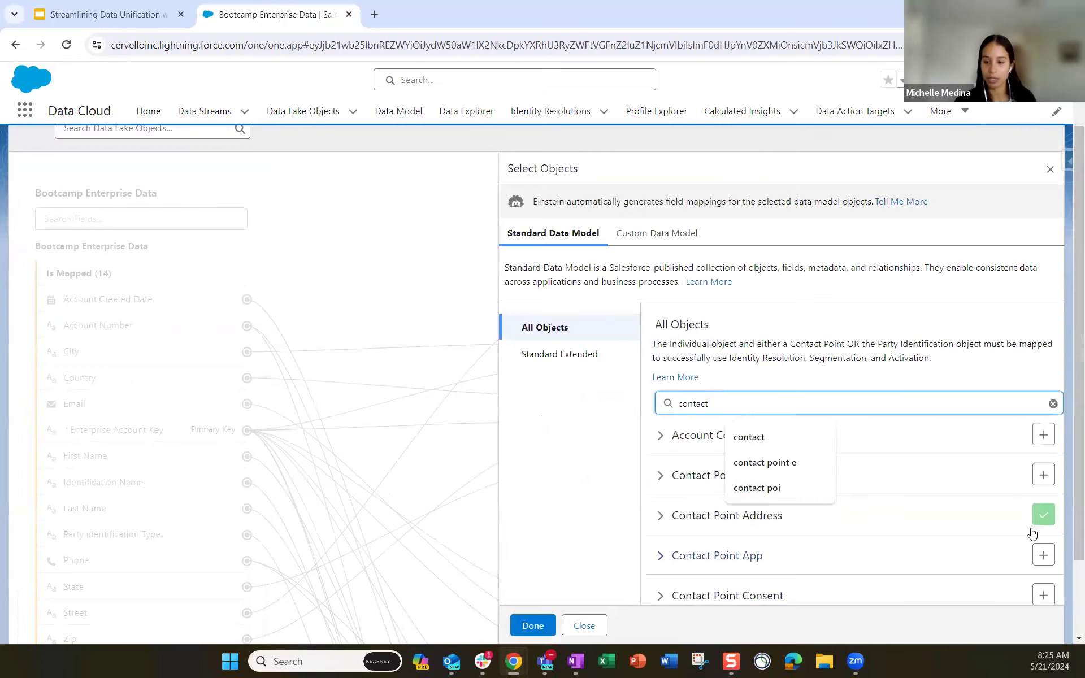
pyautogui.click(584, 626)
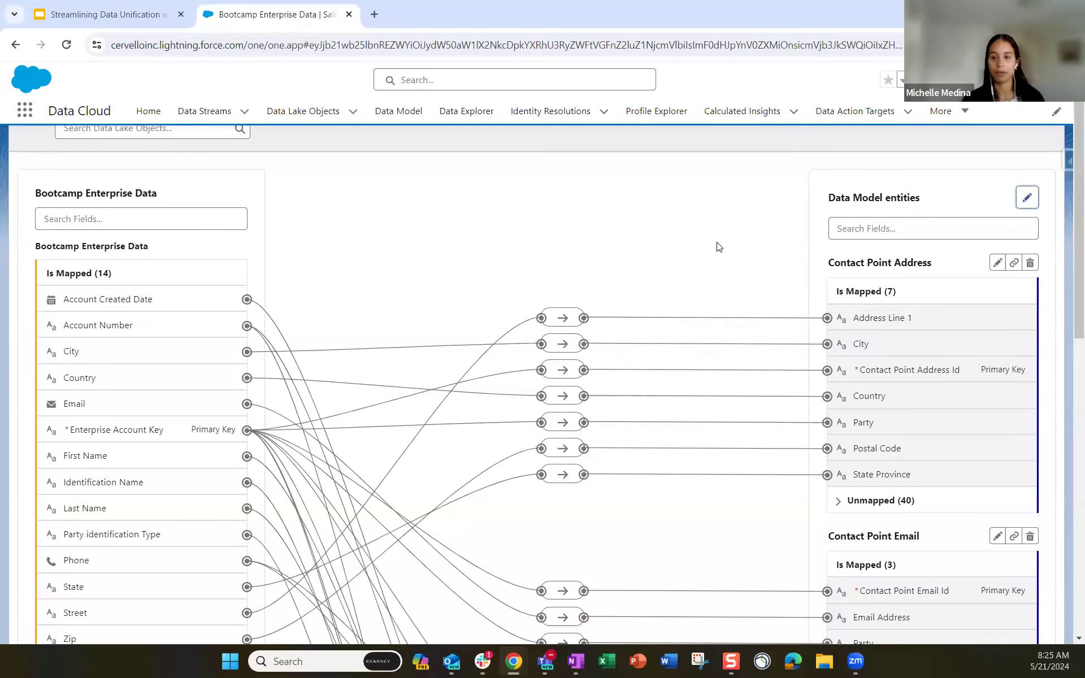
pyautogui.scroll(-1, 718, 247)
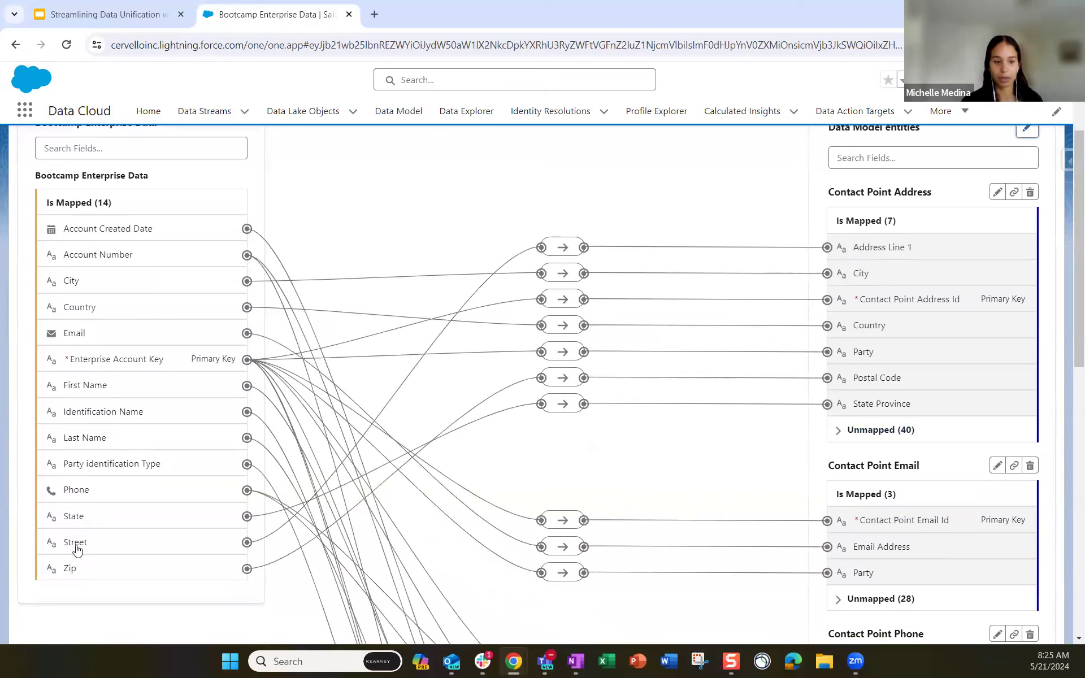
pyautogui.click(563, 247)
pyautogui.click(823, 257)
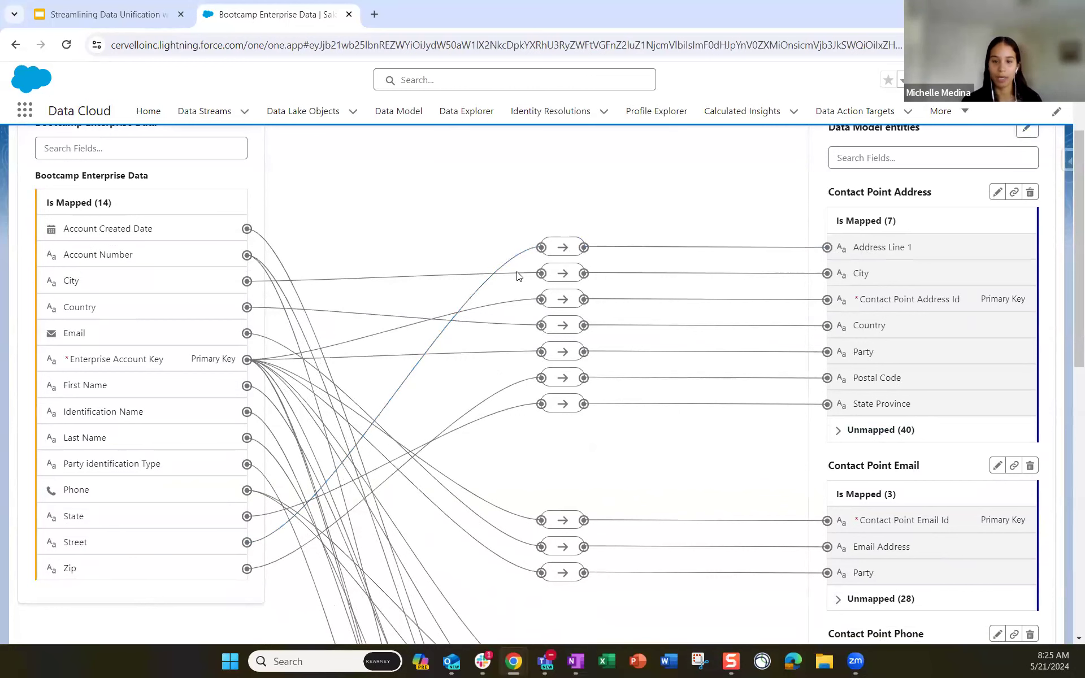
pyautogui.click(566, 274)
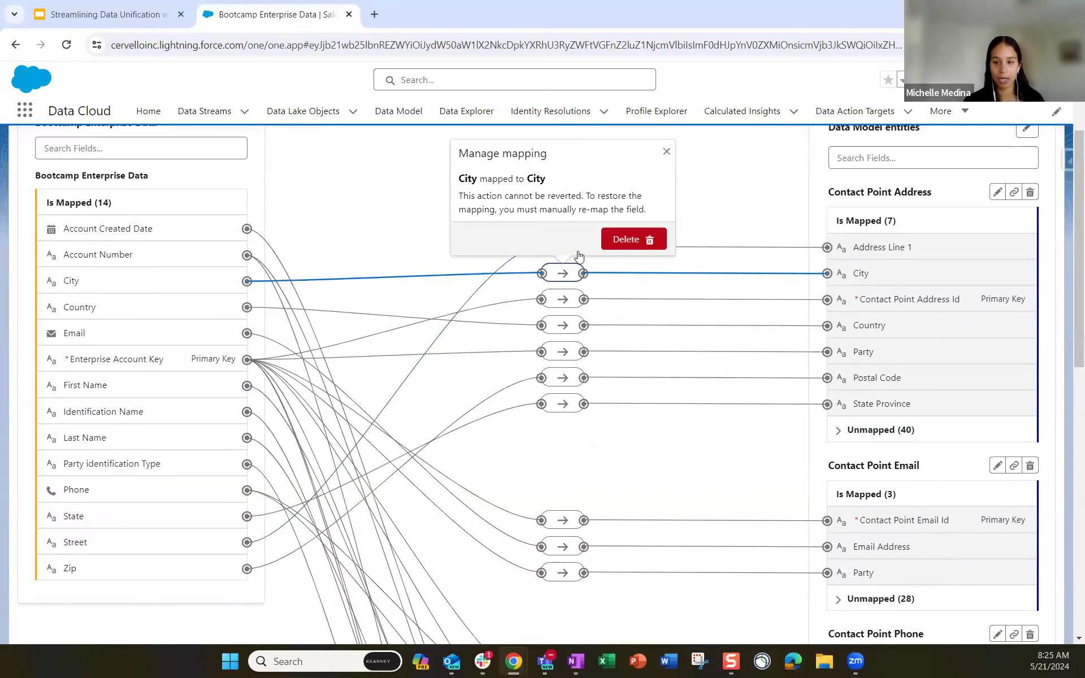
pyautogui.click(560, 305)
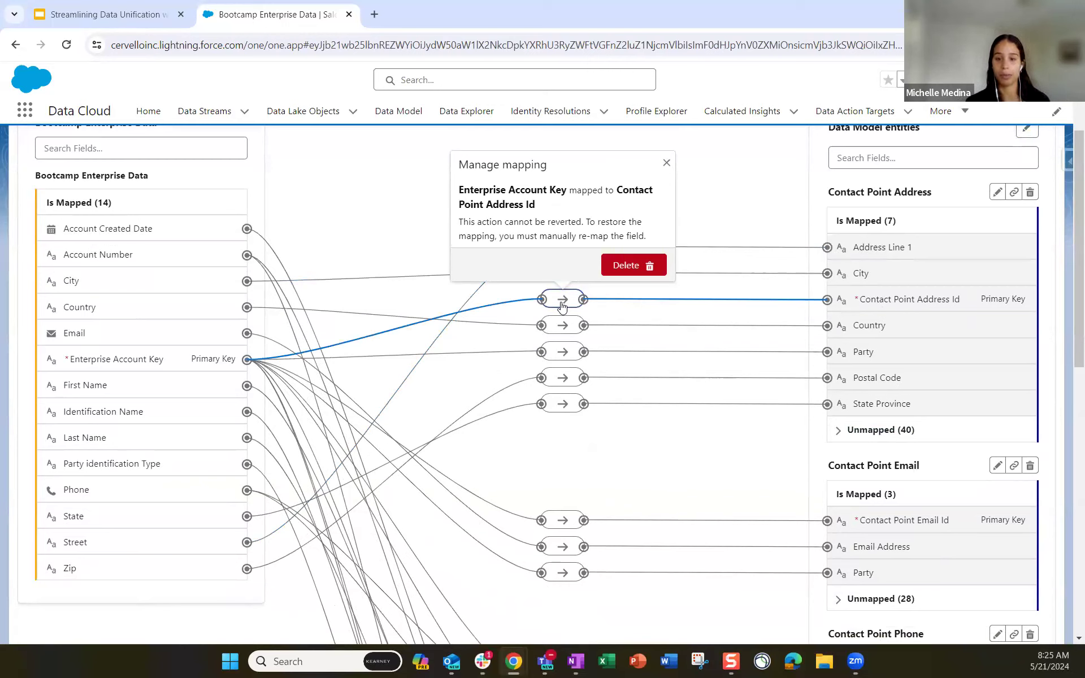
pyautogui.click(561, 339)
pyautogui.click(563, 325)
pyautogui.click(594, 382)
pyautogui.click(572, 378)
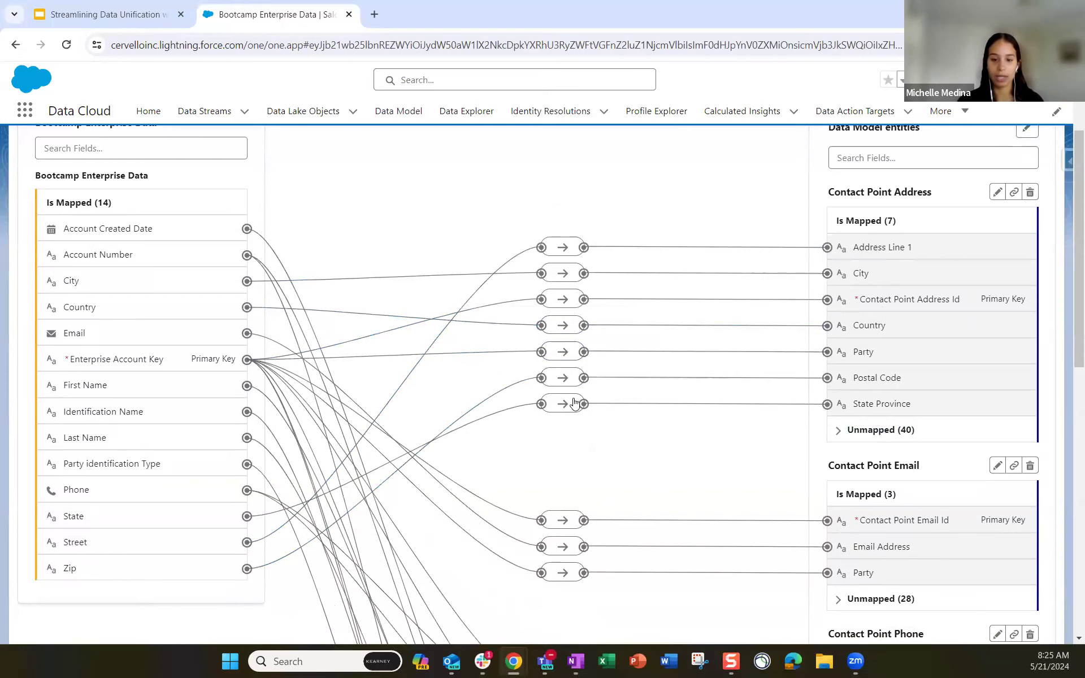
pyautogui.click(574, 403)
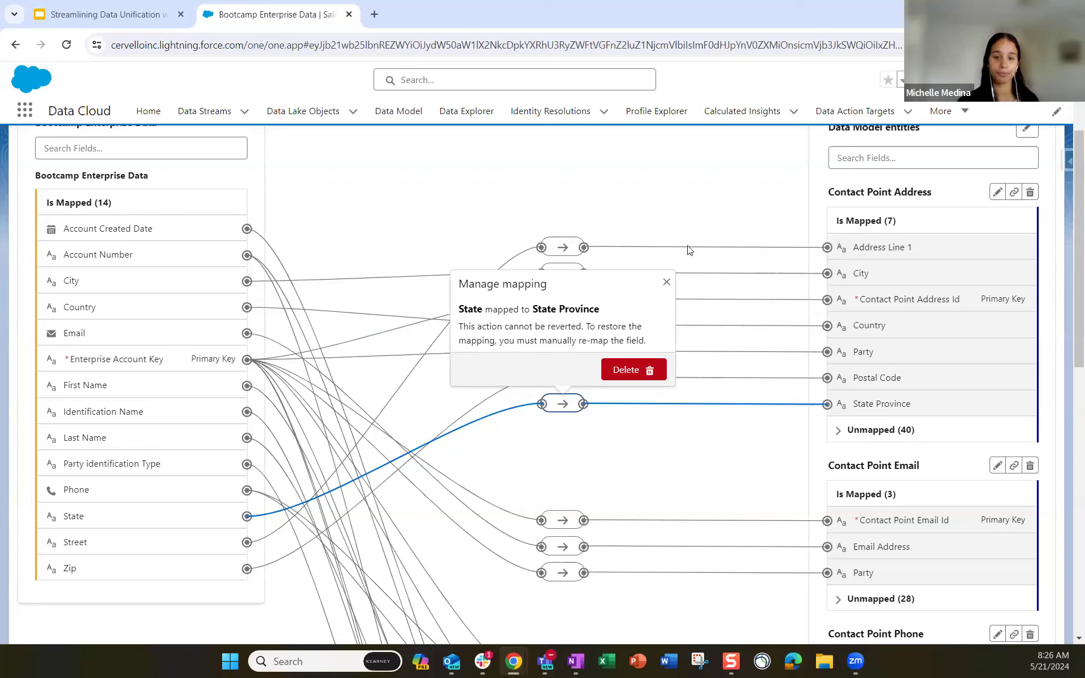
pyautogui.click(667, 282)
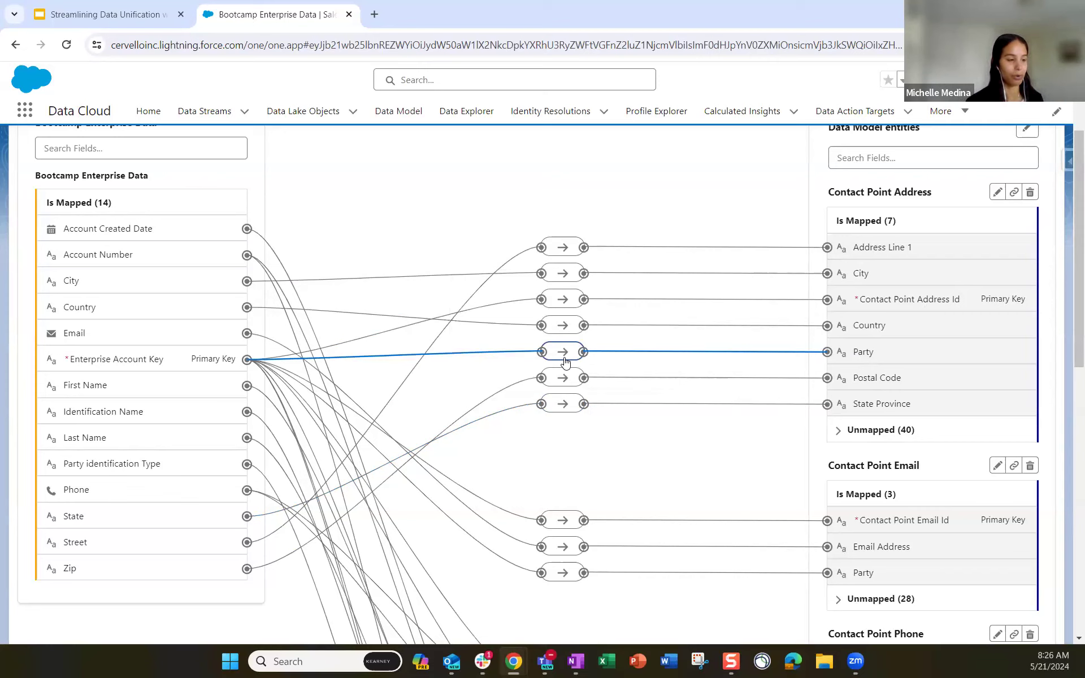
pyautogui.click(567, 360)
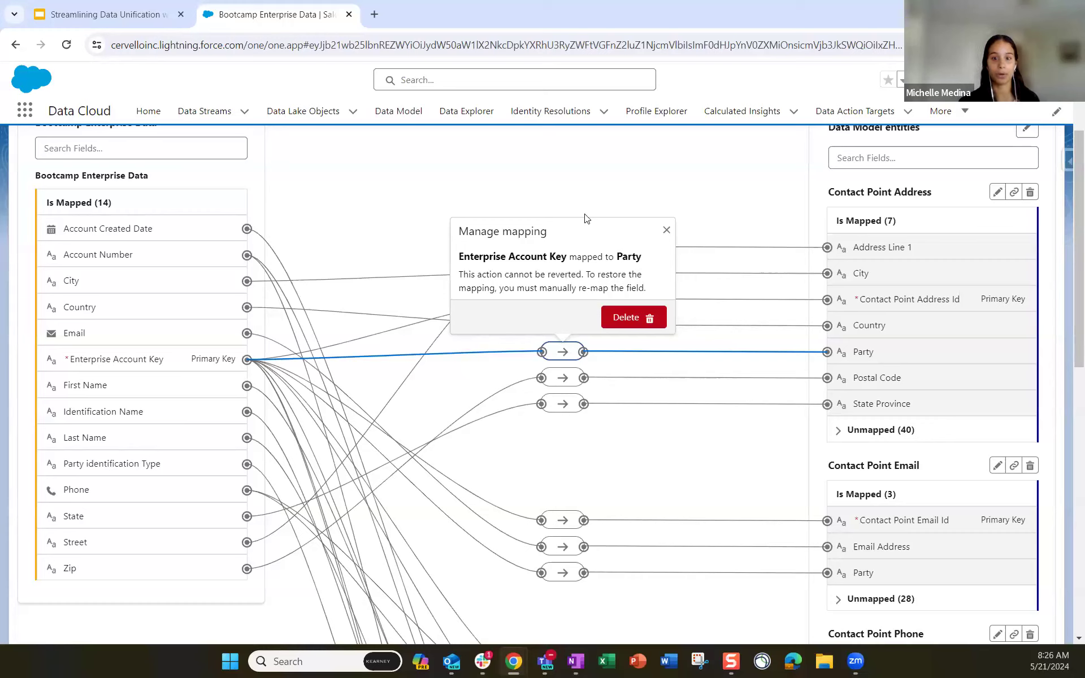
pyautogui.click(701, 219)
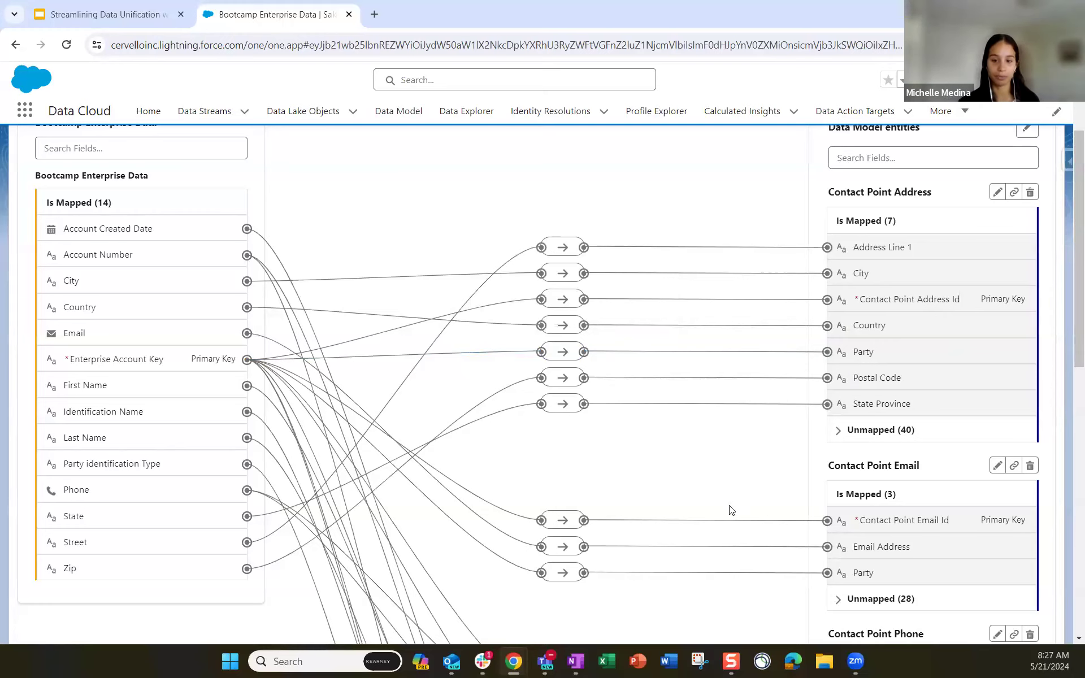
pyautogui.scroll(-3, 717, 481)
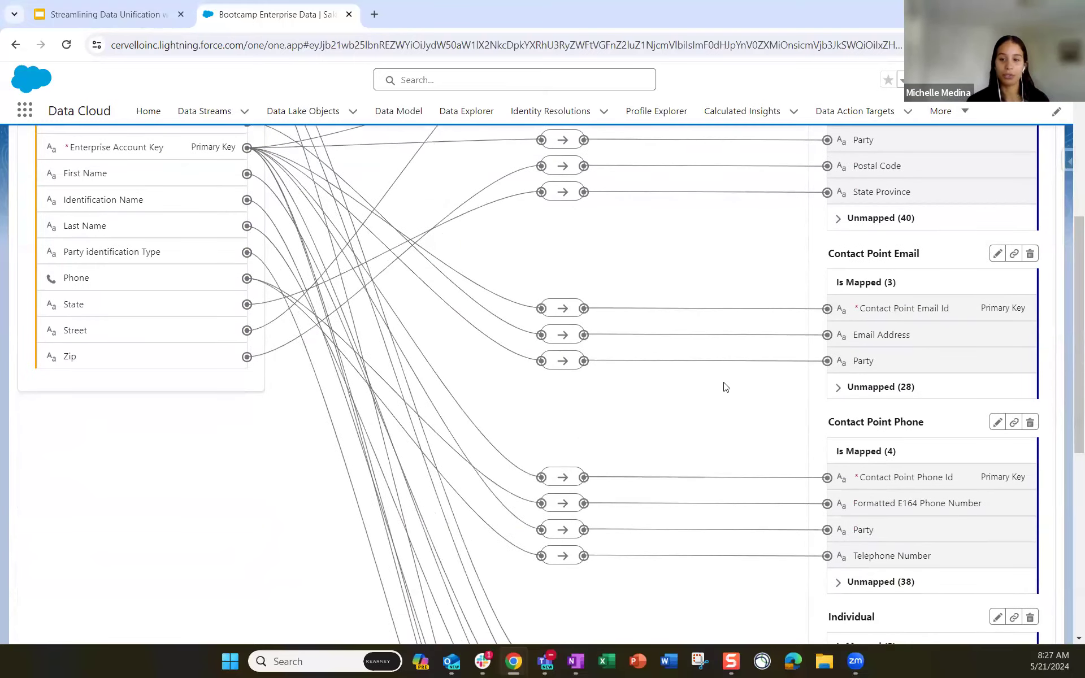
pyautogui.scroll(3, 152, 579)
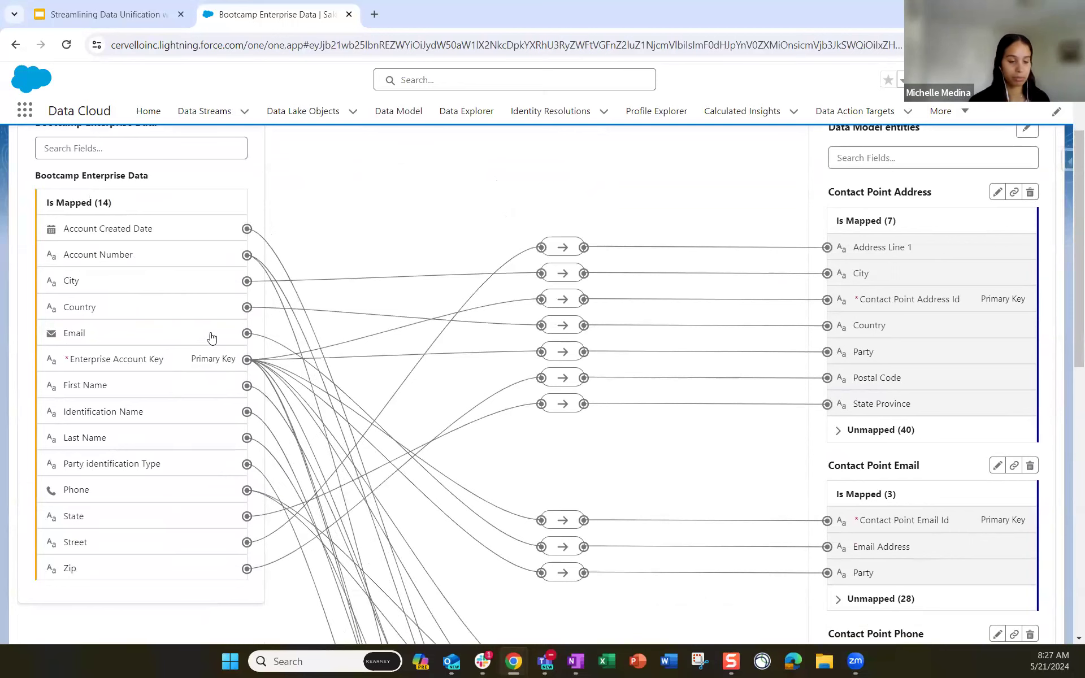
pyautogui.scroll(-1, 176, 344)
pyautogui.scroll(-1, 177, 343)
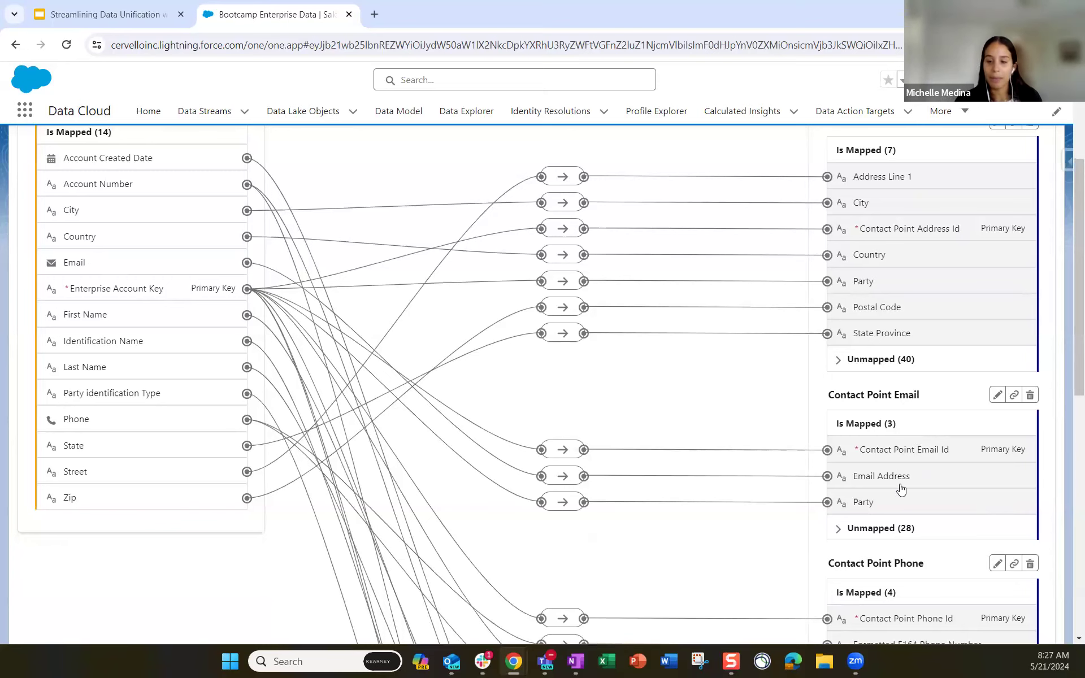
pyautogui.scroll(-1, 900, 481)
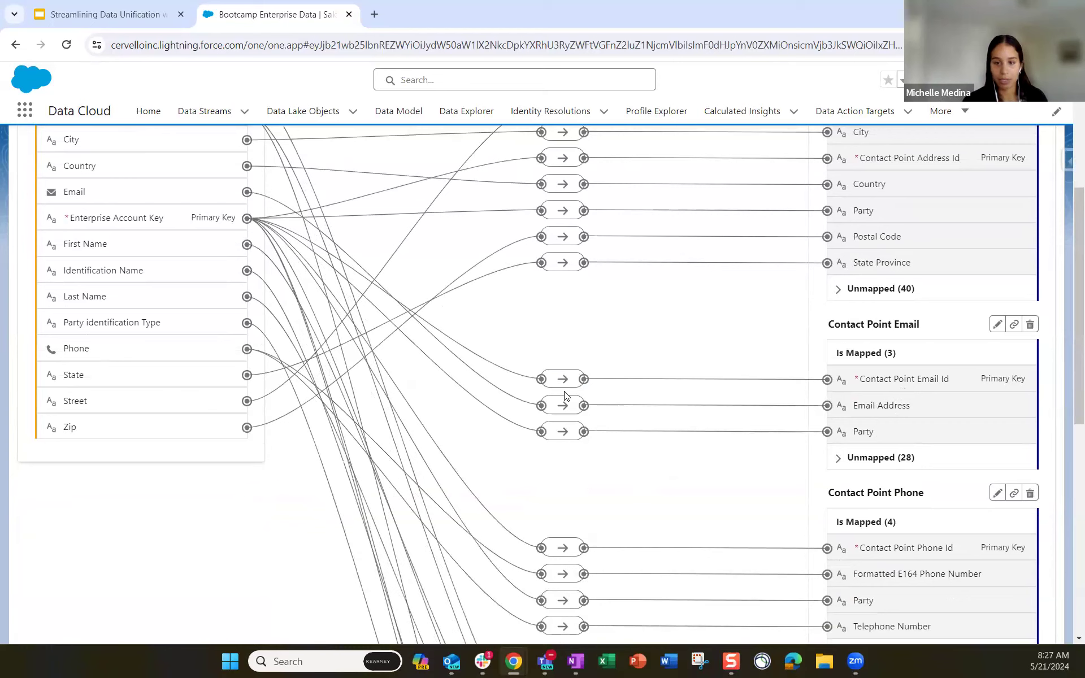
pyautogui.click(561, 387)
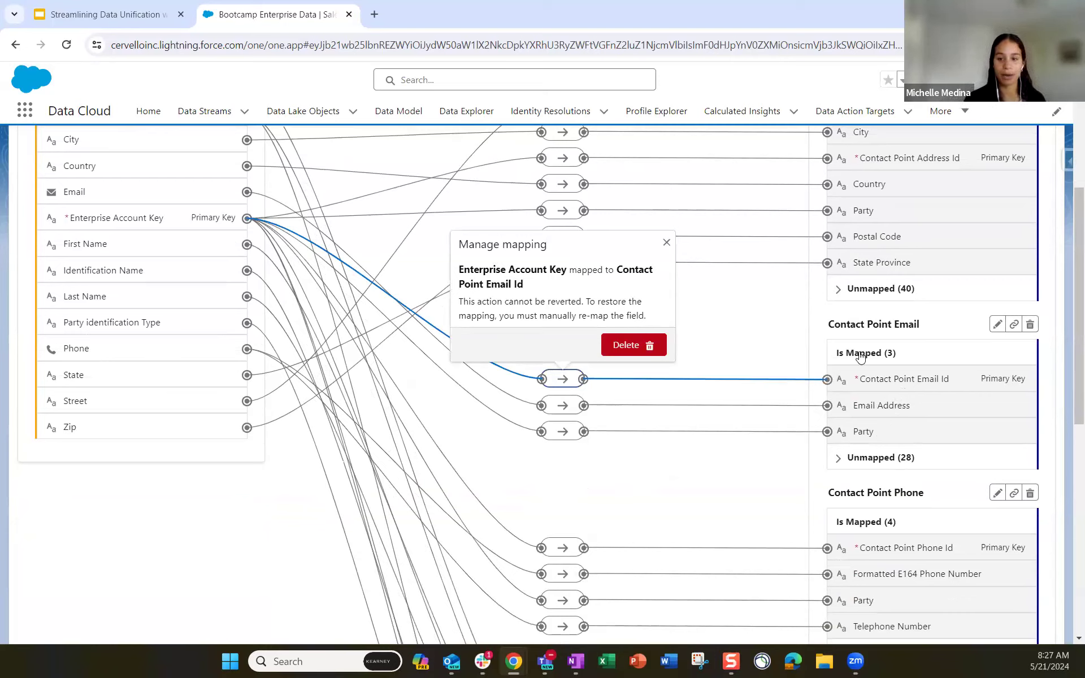
pyautogui.click(561, 405)
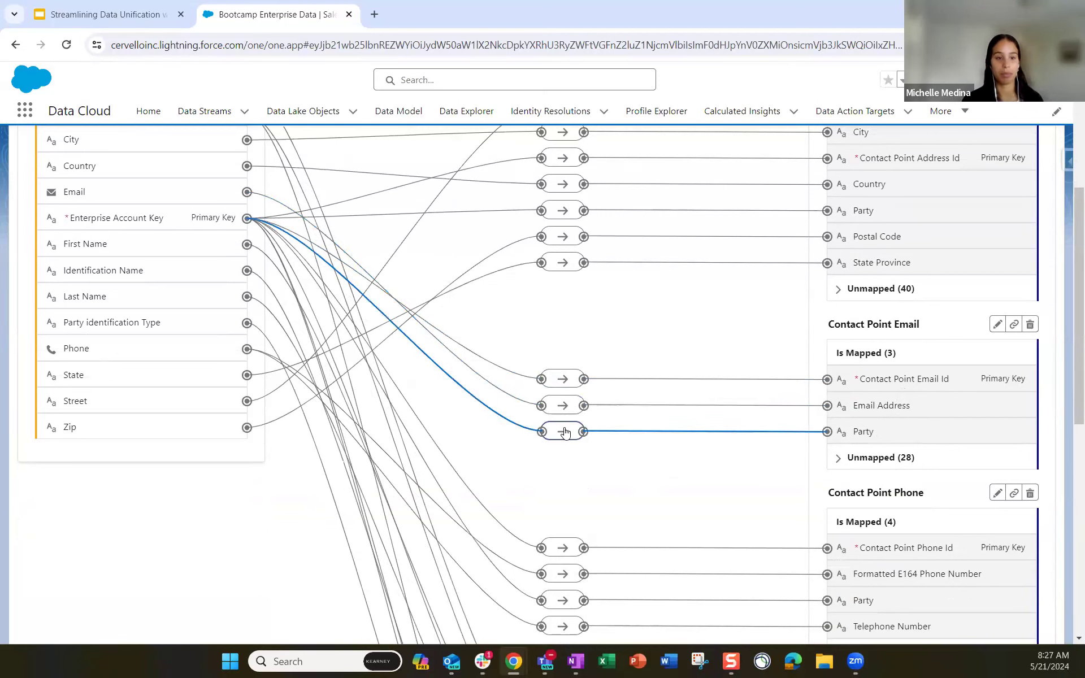
pyautogui.click(884, 468)
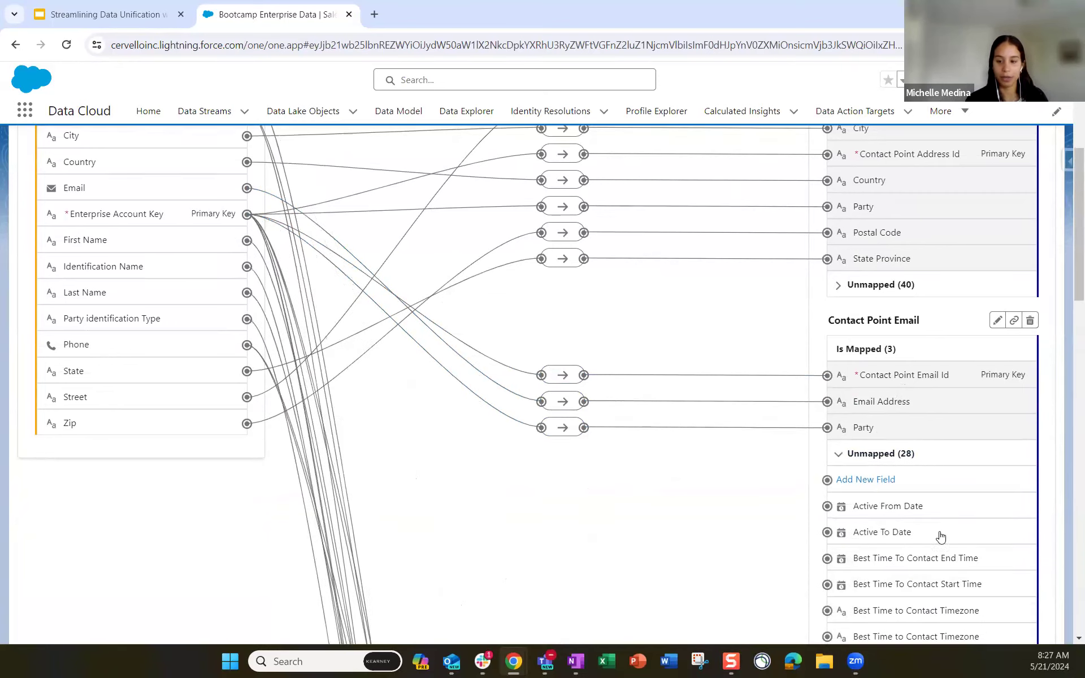
pyautogui.scroll(-5, 940, 538)
pyautogui.scroll(-4, 940, 538)
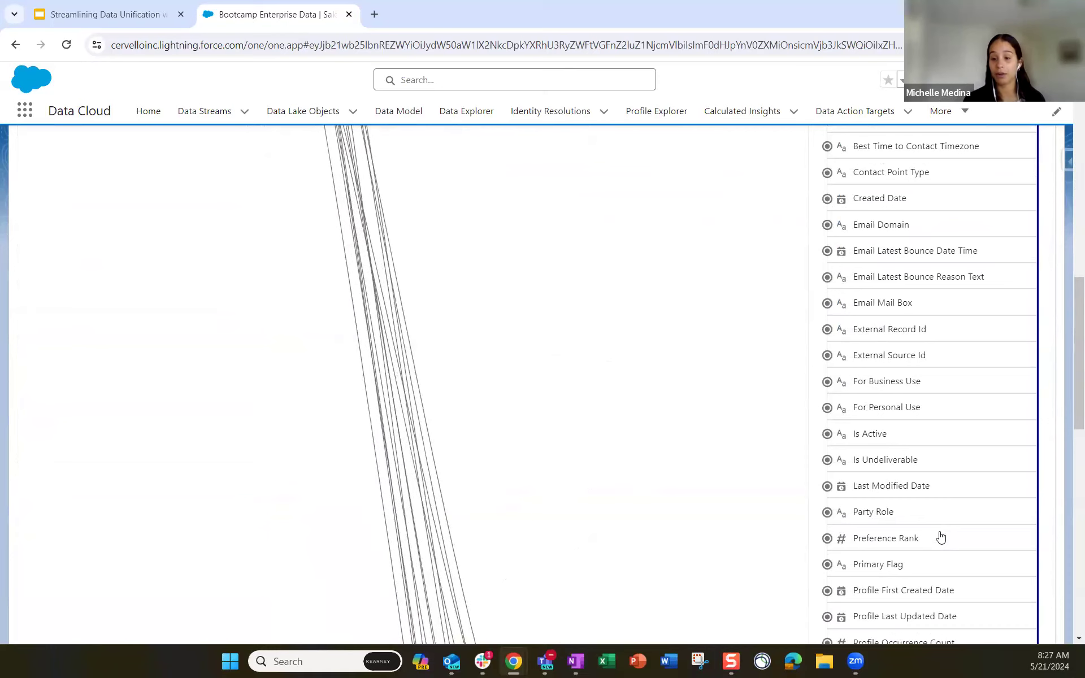
pyautogui.scroll(-4, 941, 538)
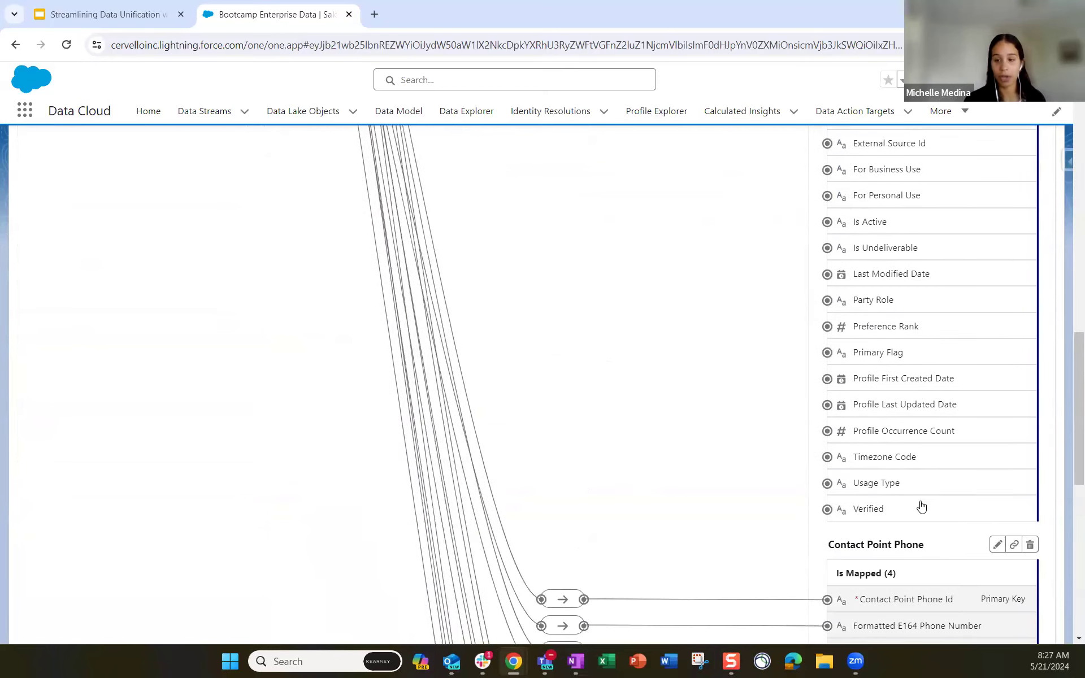
pyautogui.scroll(12, 922, 507)
pyautogui.click(838, 390)
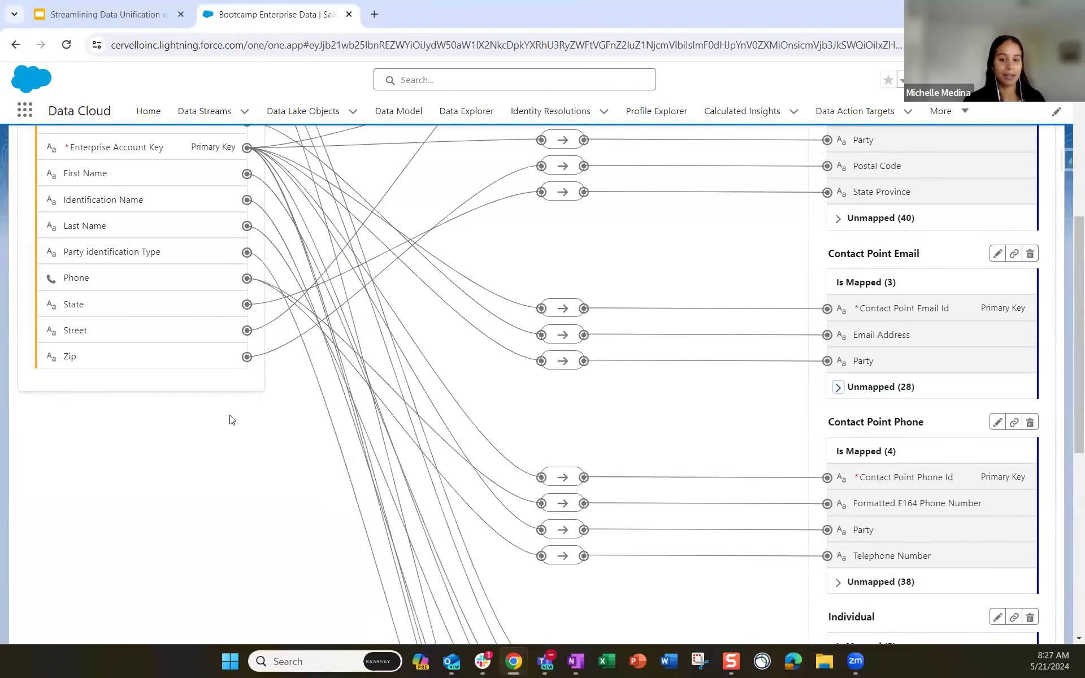
pyautogui.scroll(4, 781, 419)
pyautogui.scroll(-4, 770, 412)
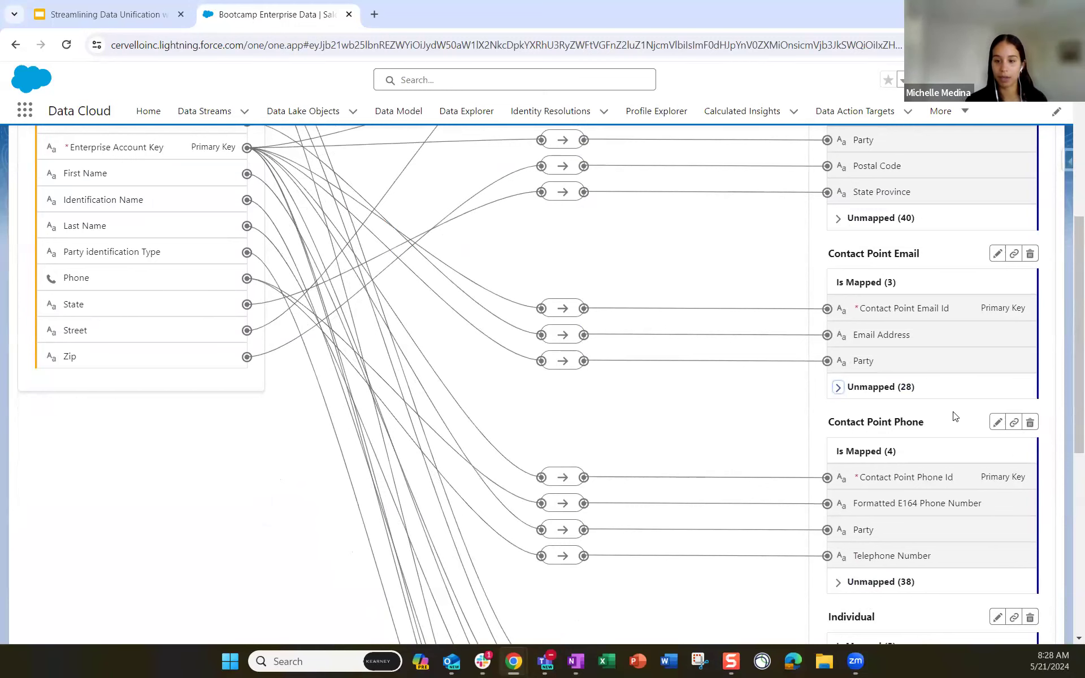
pyautogui.scroll(3, 351, 436)
pyautogui.scroll(-3, 374, 440)
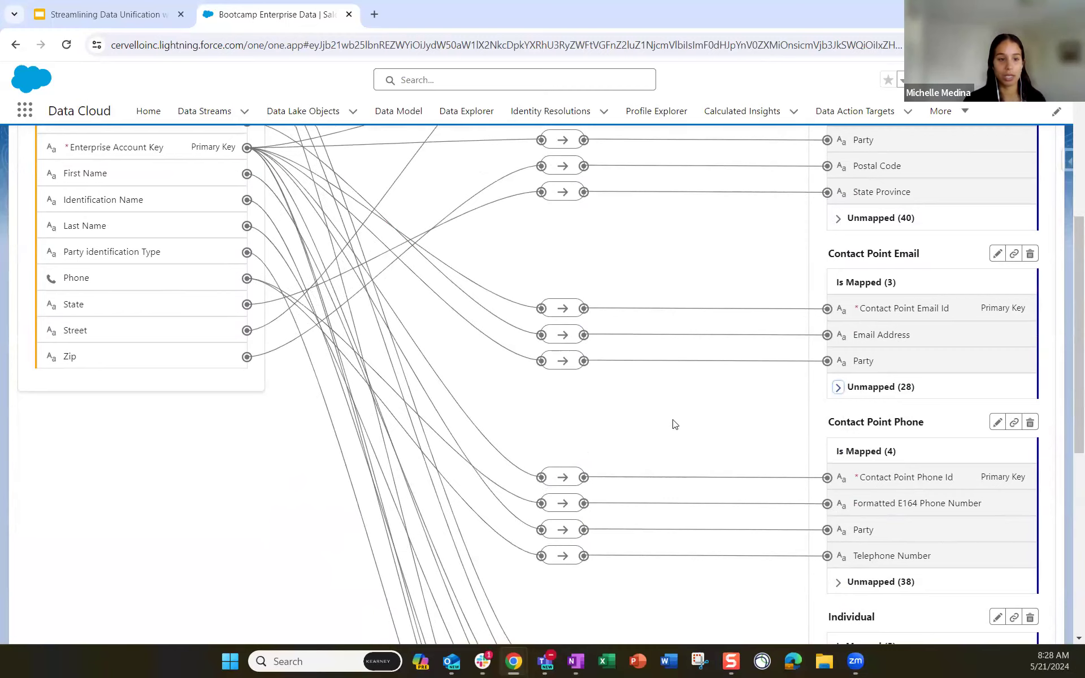
pyautogui.scroll(4, 675, 424)
pyautogui.scroll(-2, 674, 424)
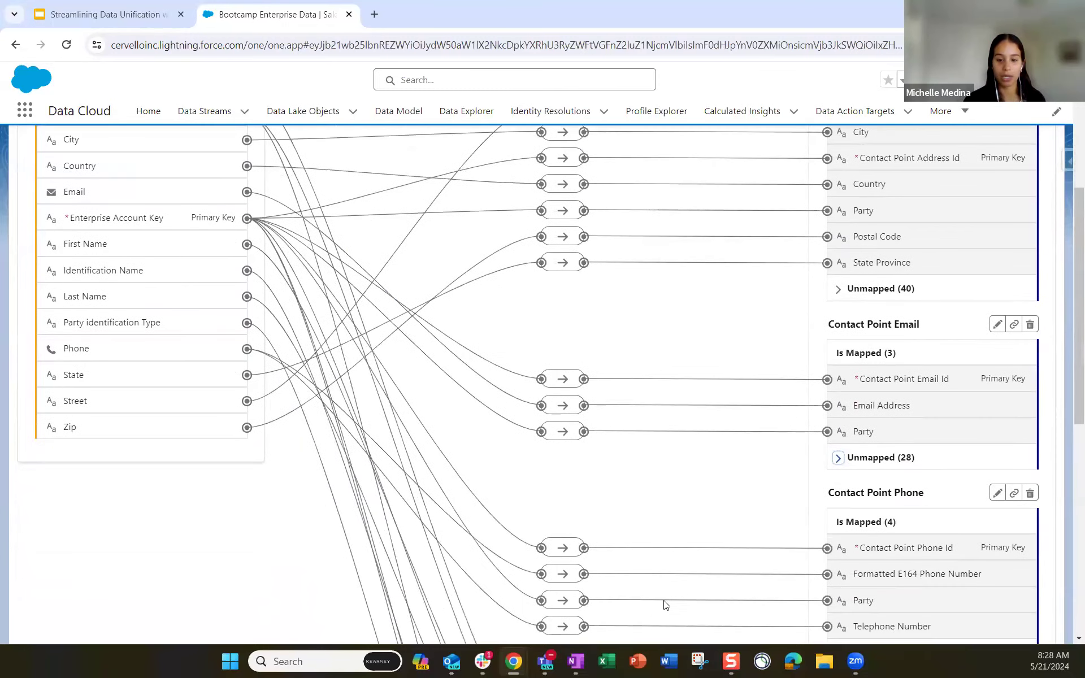
pyautogui.click(562, 600)
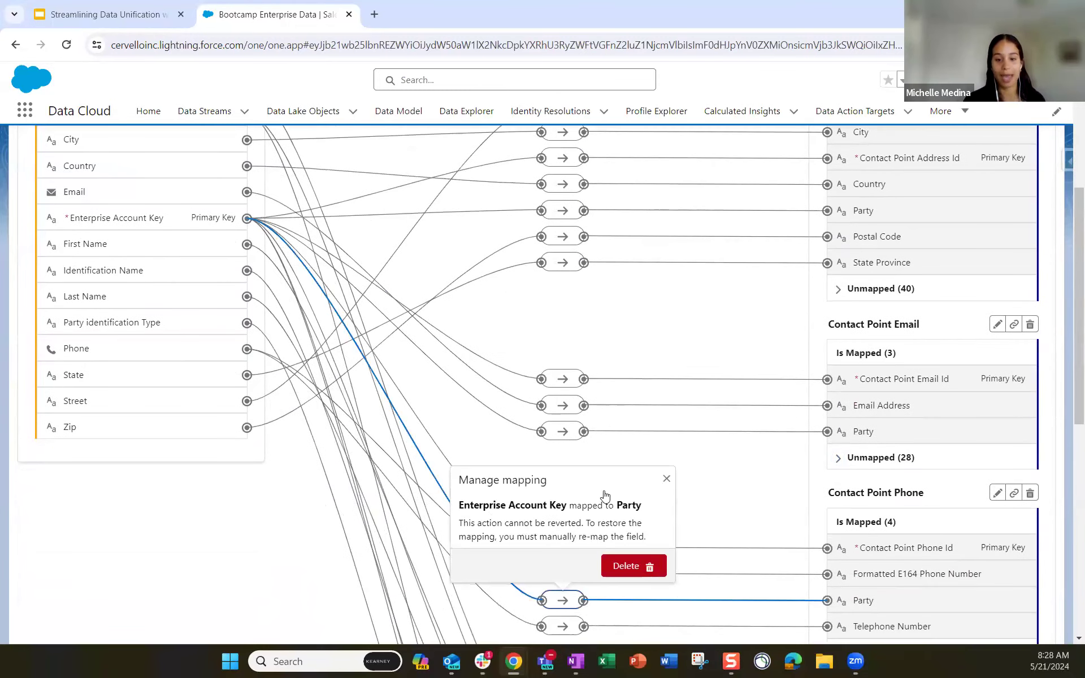
pyautogui.click(667, 480)
pyautogui.scroll(-8, 716, 467)
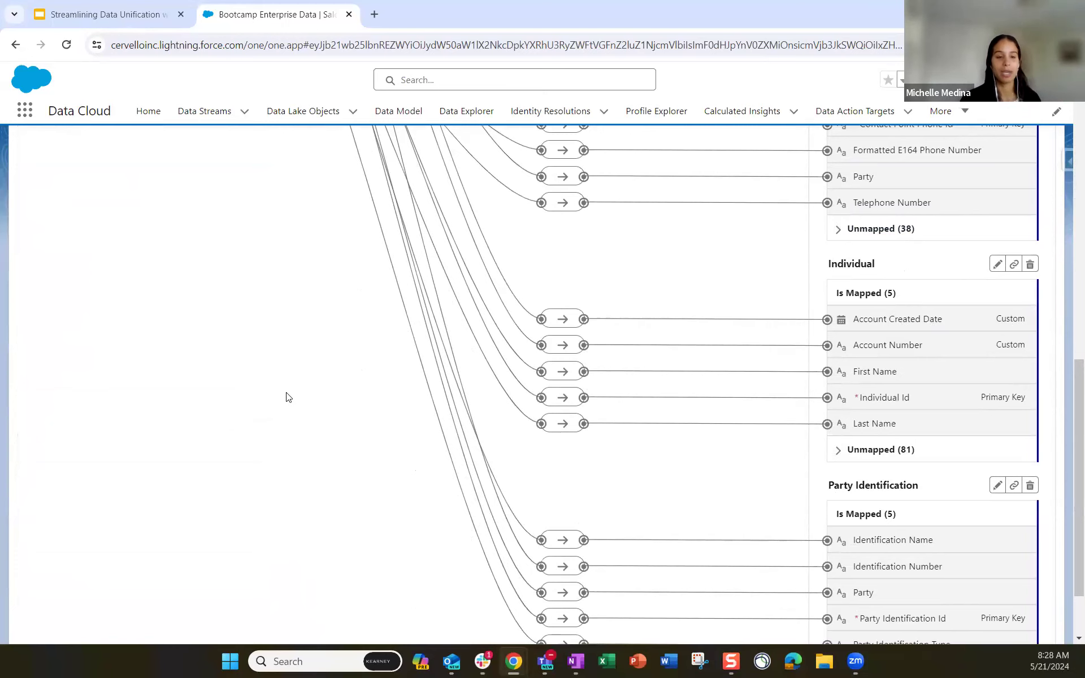
pyautogui.scroll(15, 286, 395)
pyautogui.scroll(-1, 147, 360)
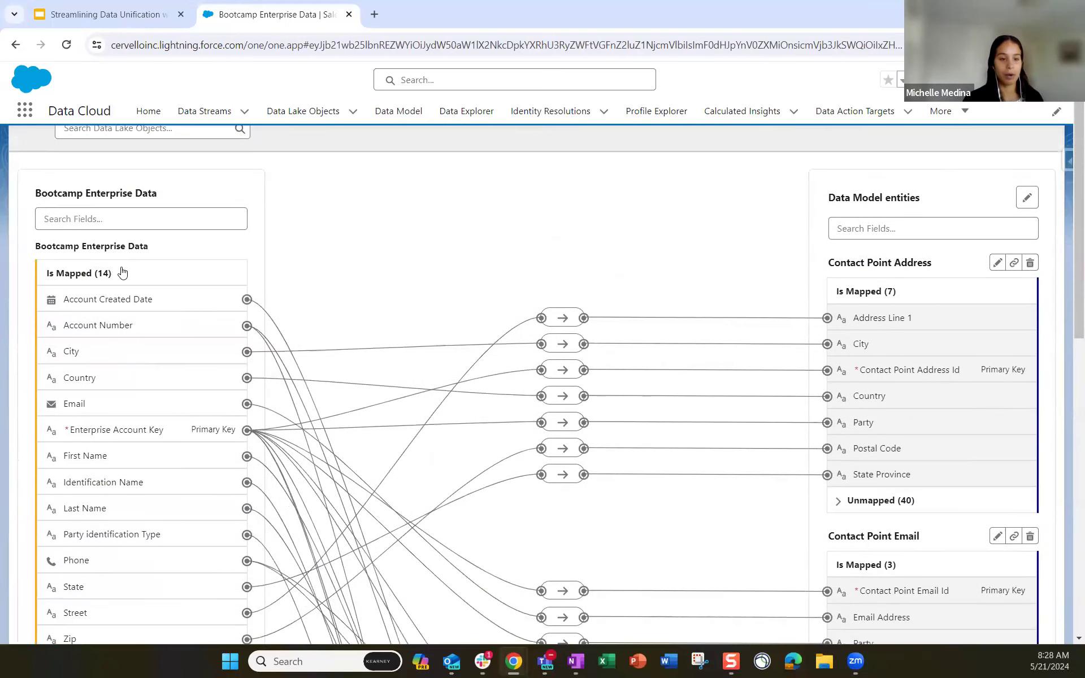
pyautogui.scroll(-5, 565, 368)
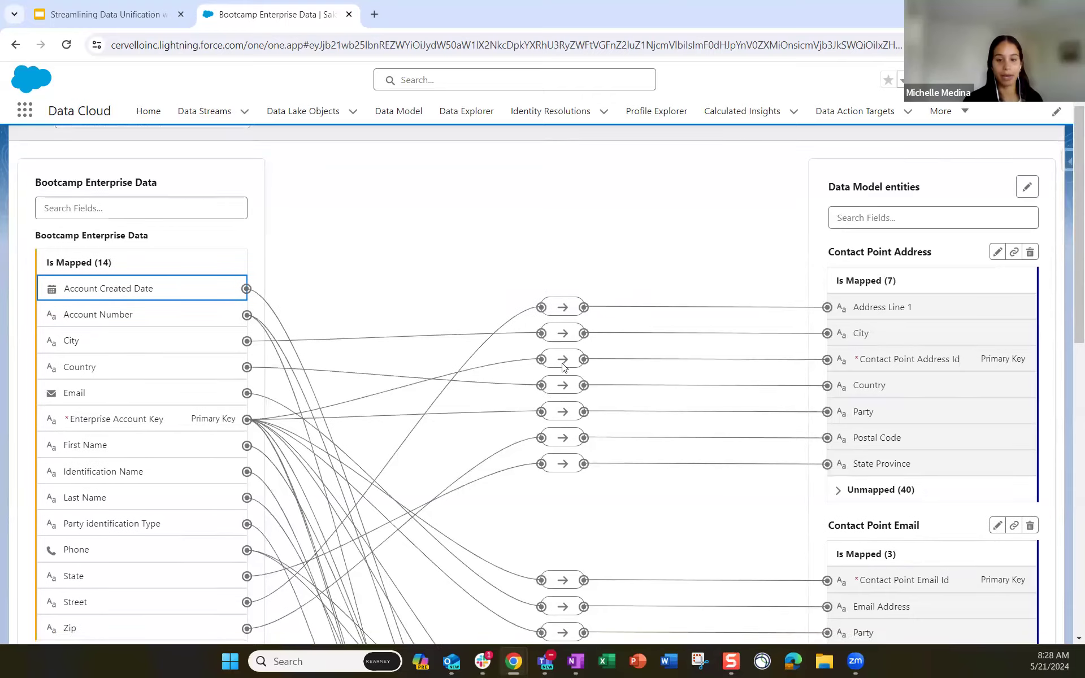
pyautogui.scroll(-3, 588, 382)
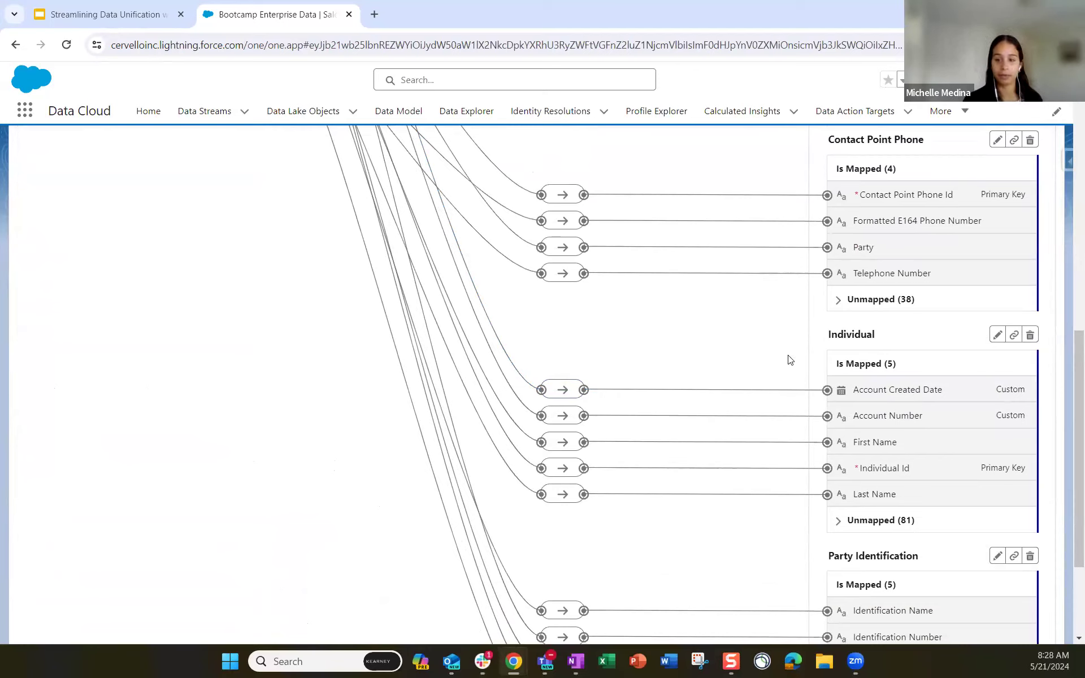
# Expand Individual's 81 unmapped fields, then preview the new-field data types and cancel without adding one
pyautogui.click(839, 520)
pyautogui.scroll(-1, 905, 500)
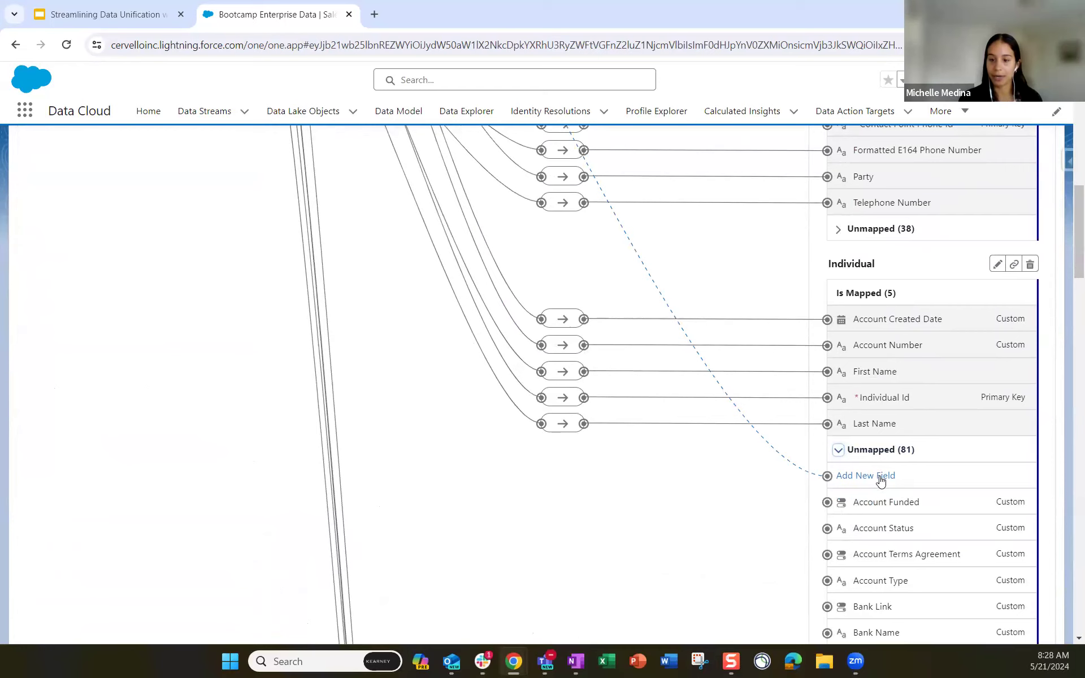
pyautogui.click(881, 478)
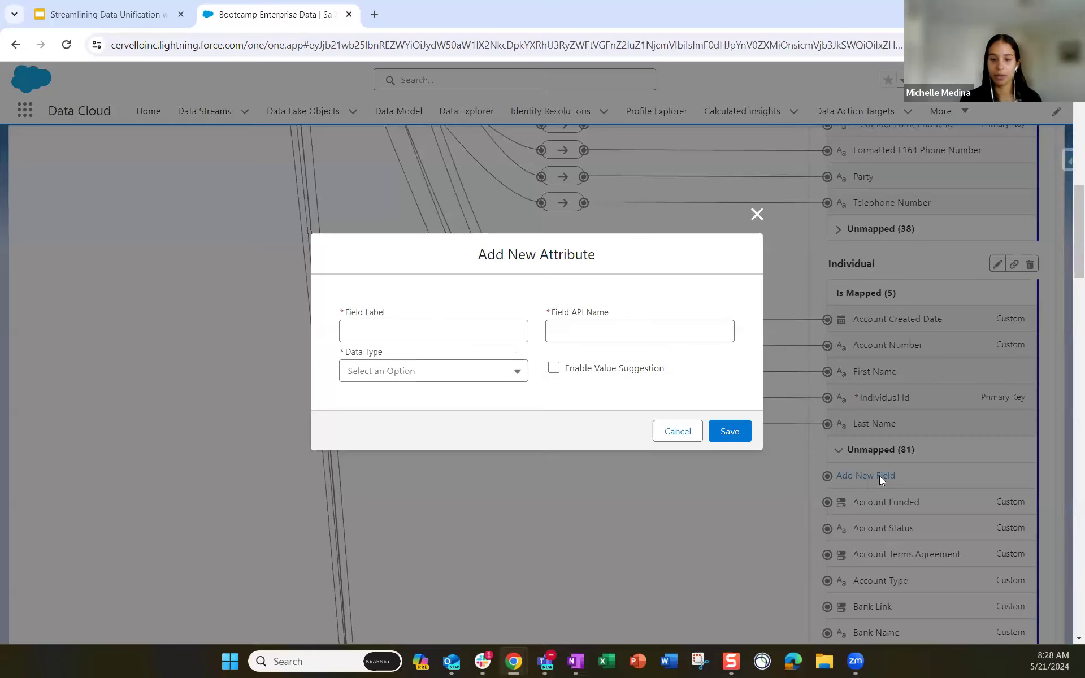
pyautogui.click(440, 373)
pyautogui.scroll(-1, 434, 435)
pyautogui.scroll(-3, 436, 453)
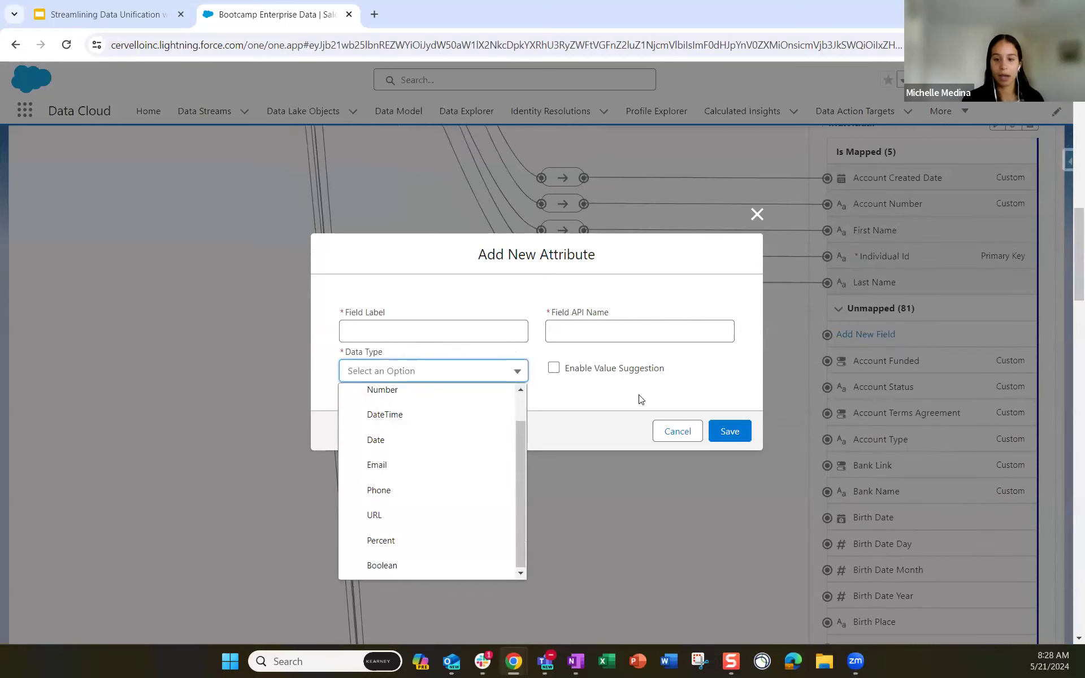
pyautogui.click(678, 431)
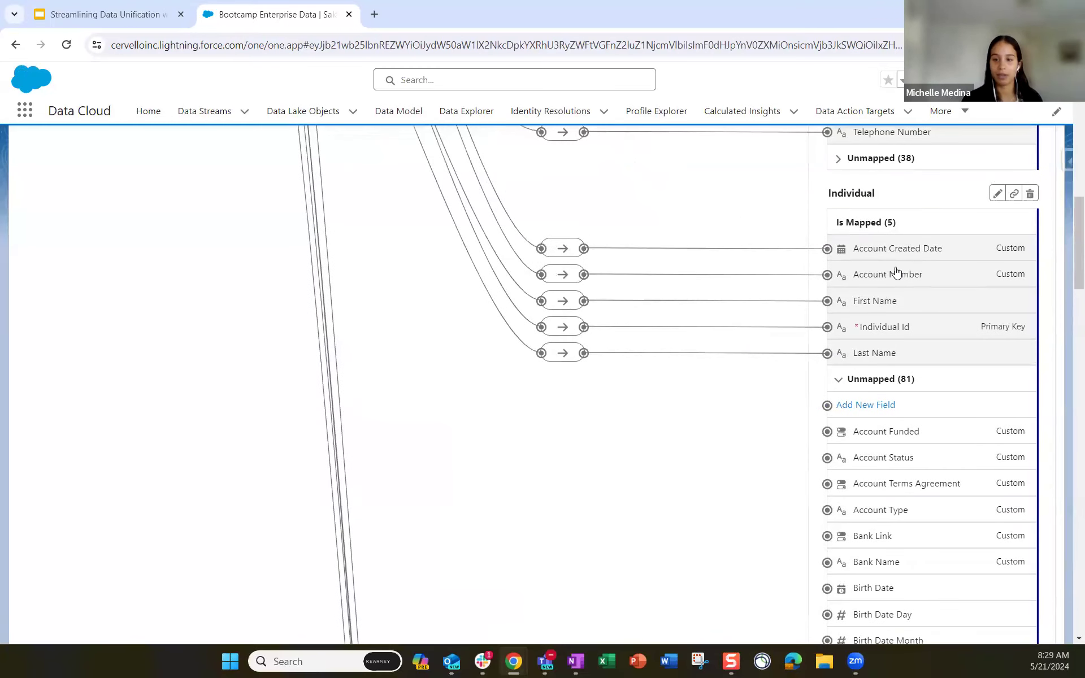
pyautogui.click(578, 250)
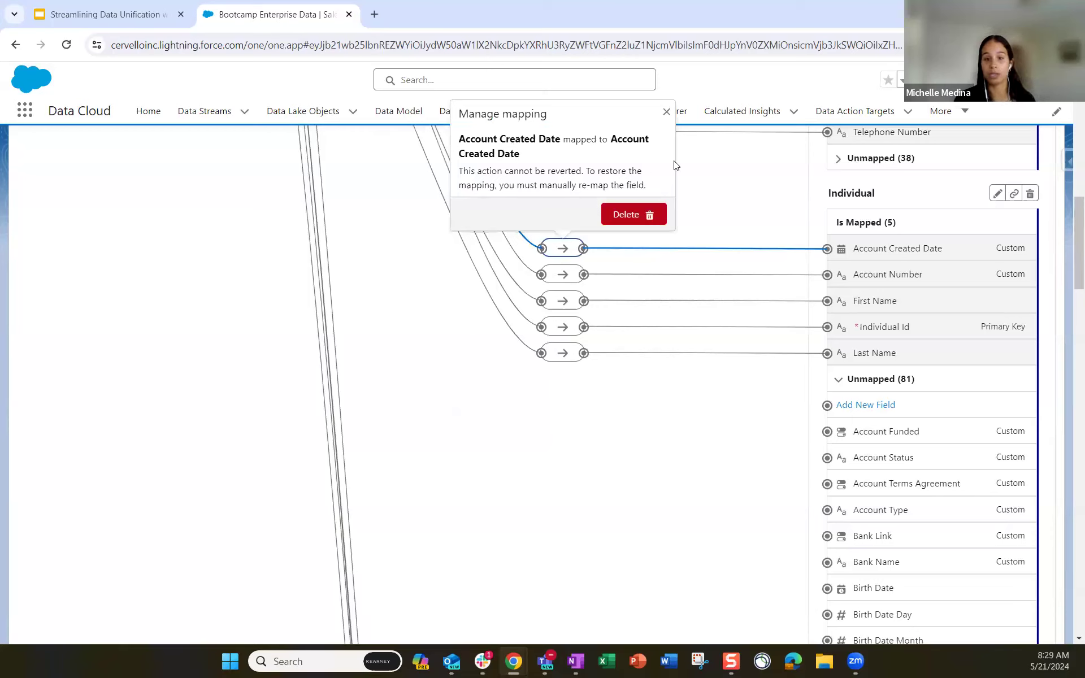
pyautogui.click(717, 163)
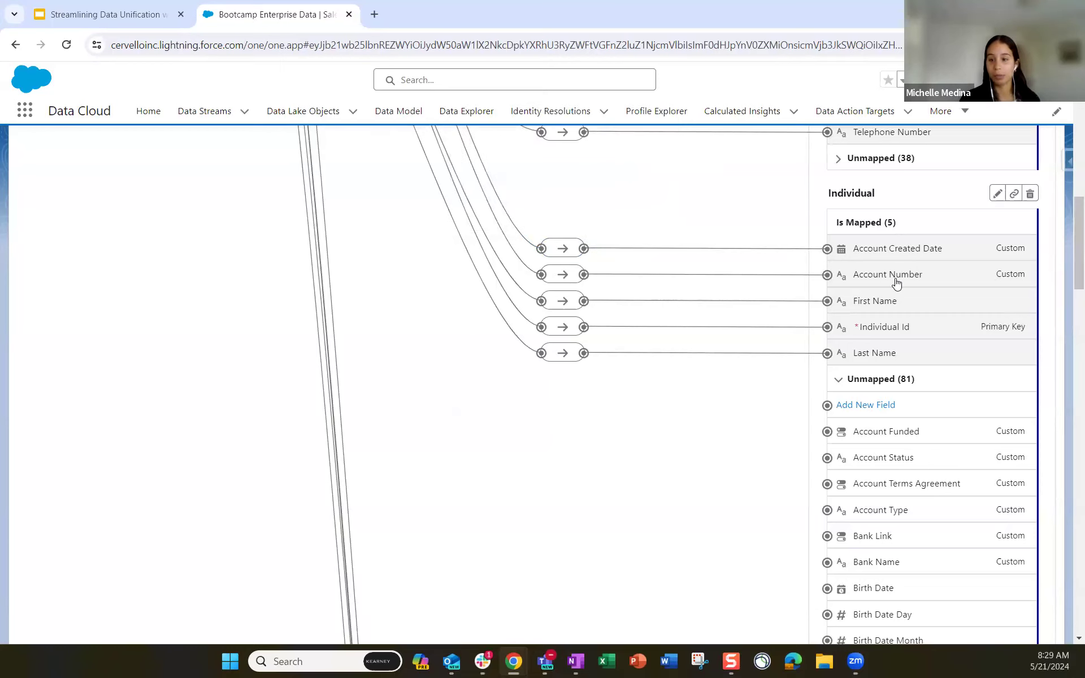
pyautogui.click(549, 281)
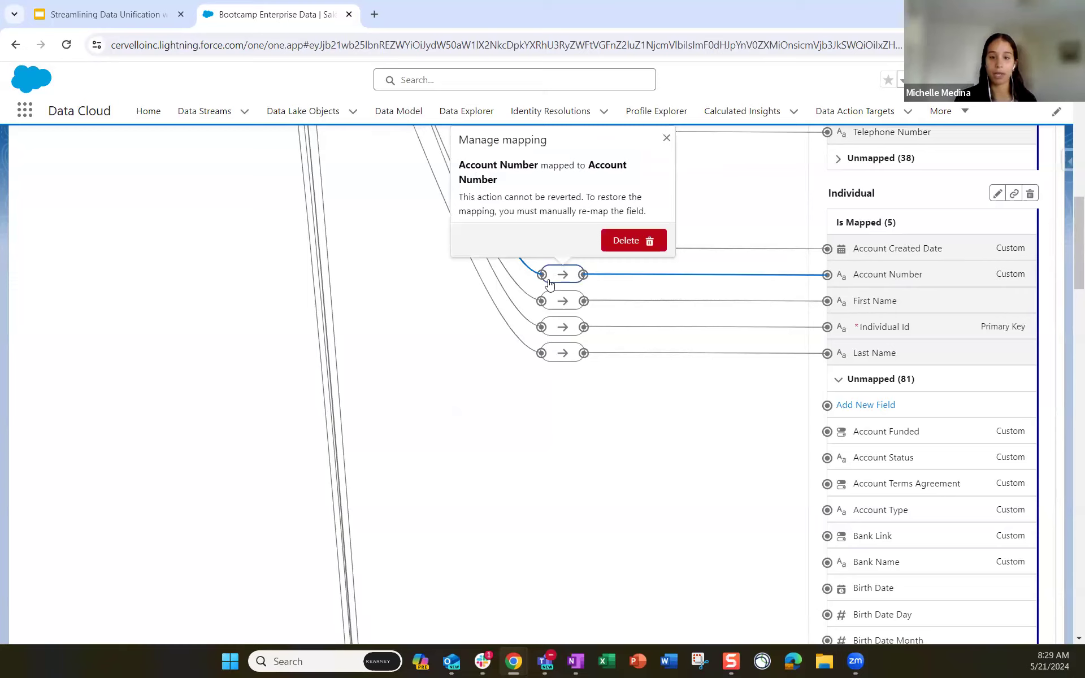
pyautogui.click(735, 223)
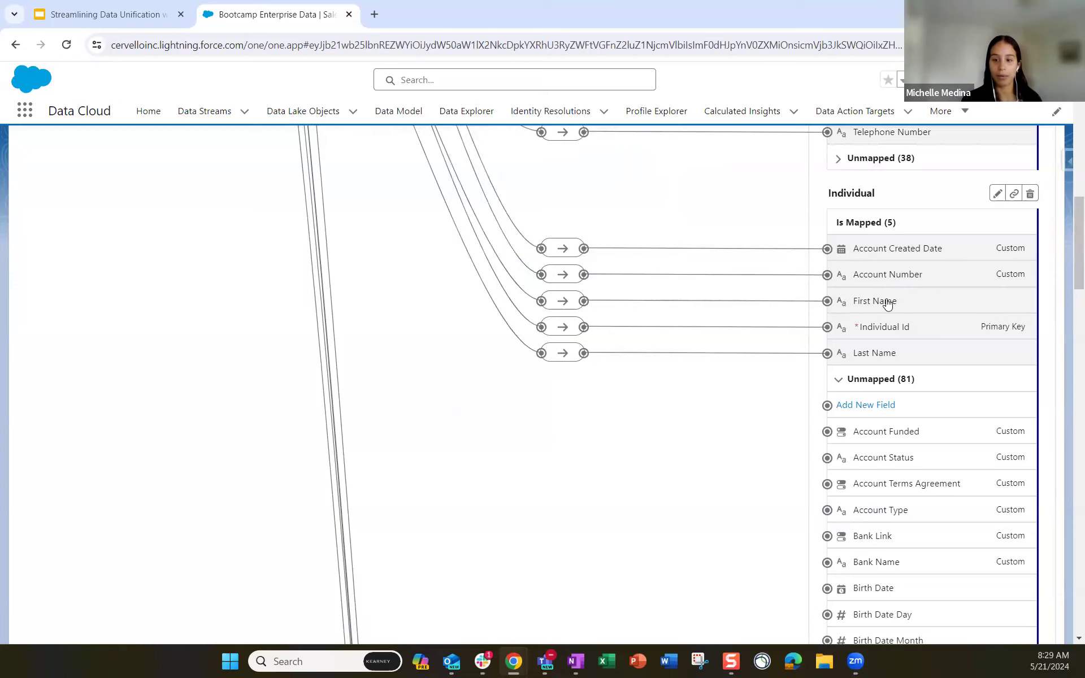
pyautogui.click(566, 334)
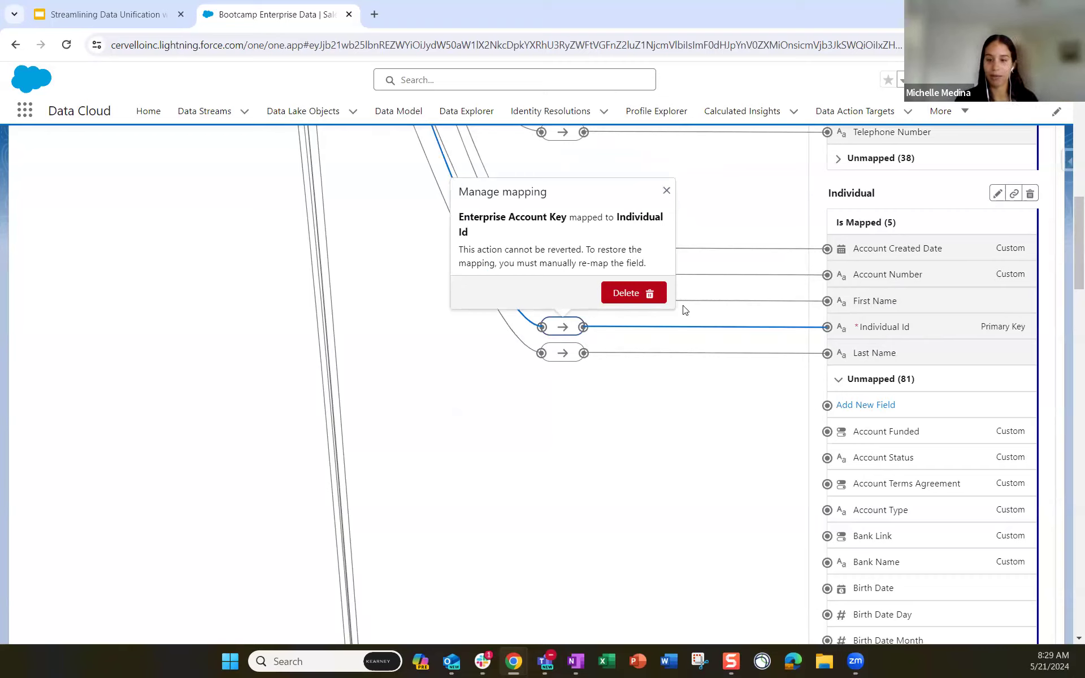
pyautogui.click(667, 191)
pyautogui.scroll(-2, 915, 443)
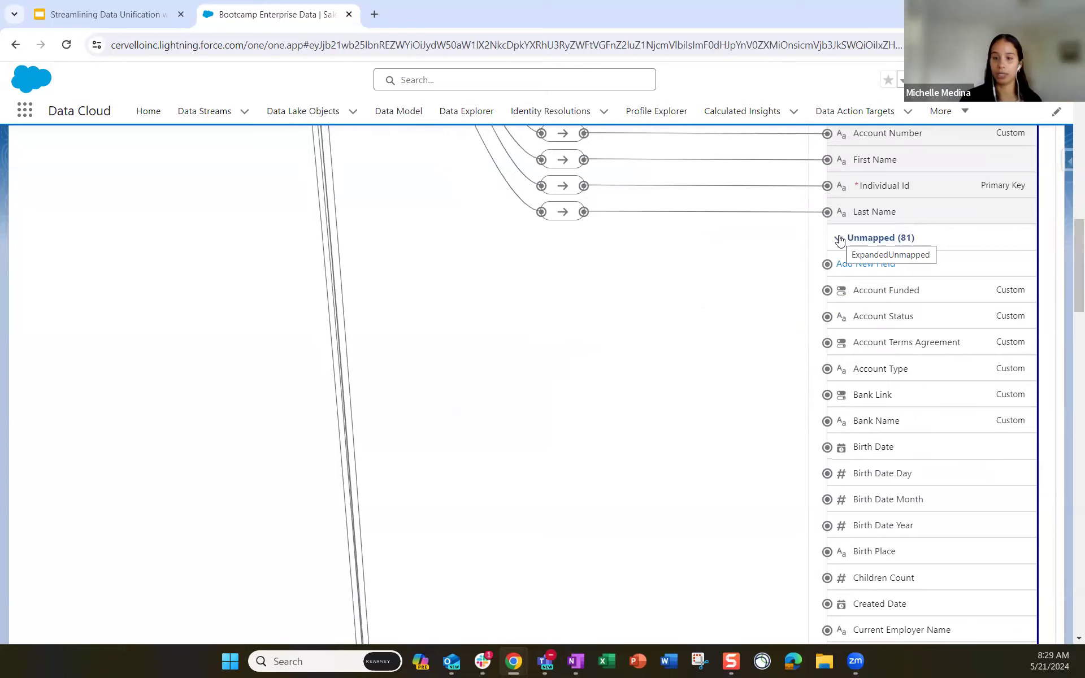
# Collapse the Individual object's Unmapped (81) fields list on the mapping canvas
pyautogui.click(840, 240)
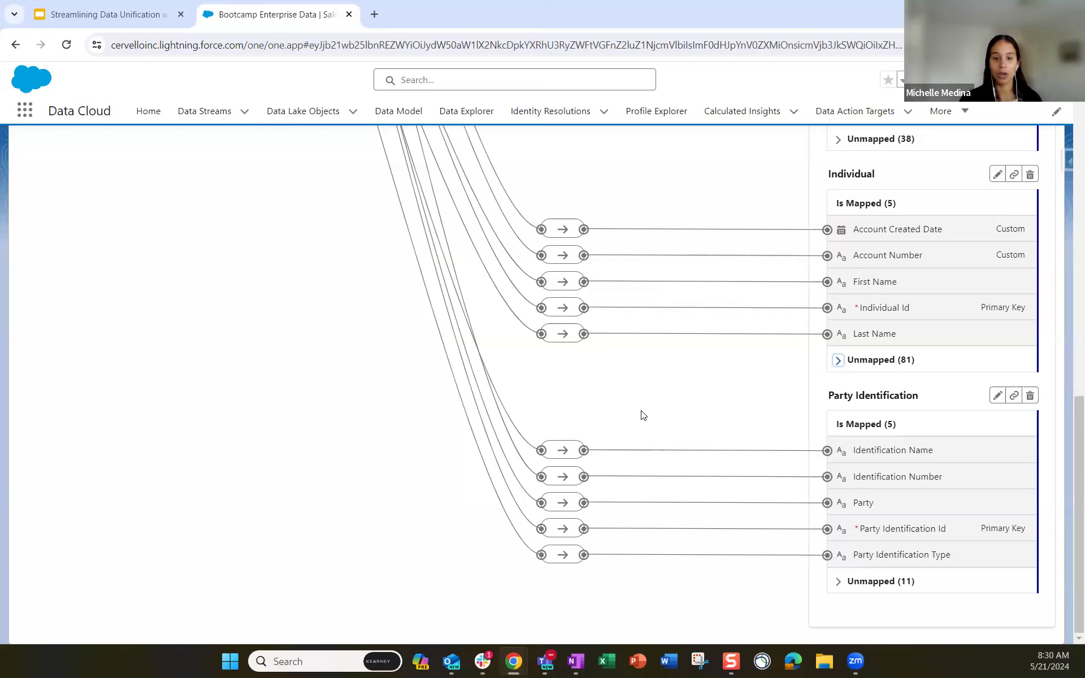
# Inspect the Identification Name and Enterprise Account Key to Party mapping details on Party Identification
pyautogui.click(563, 455)
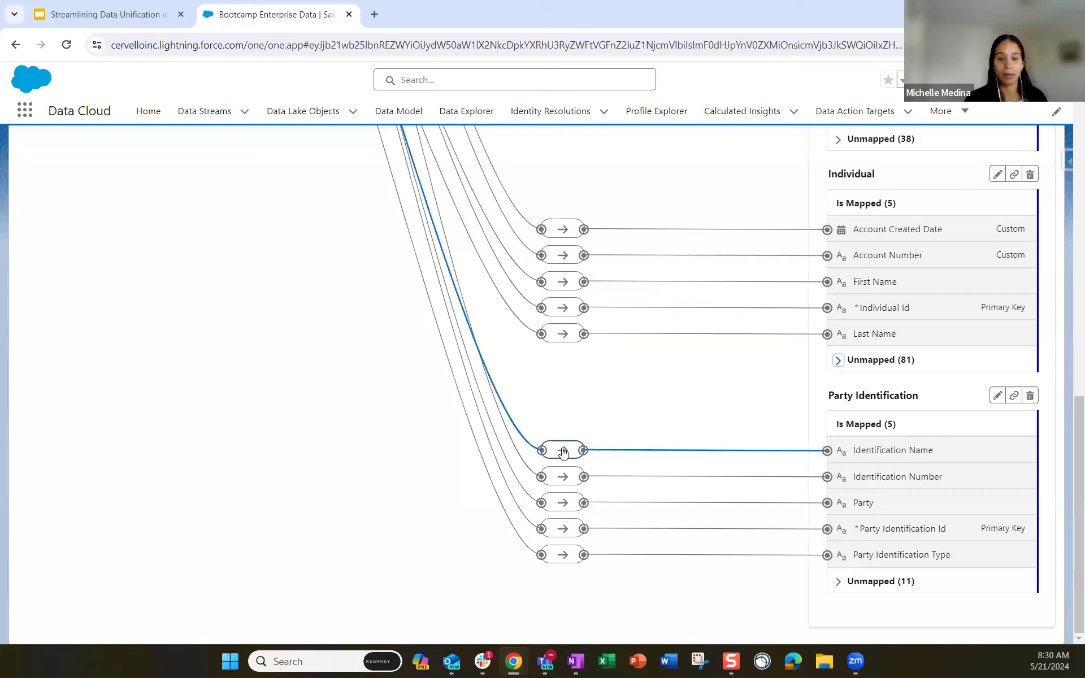
pyautogui.click(564, 452)
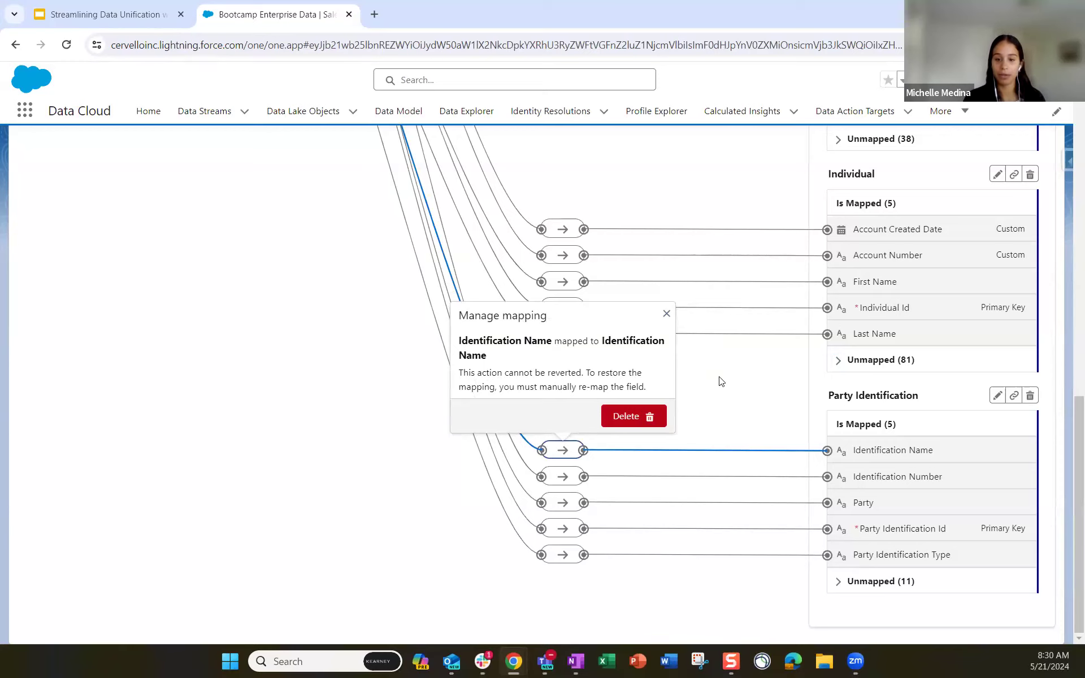
pyautogui.click(721, 351)
pyautogui.click(557, 509)
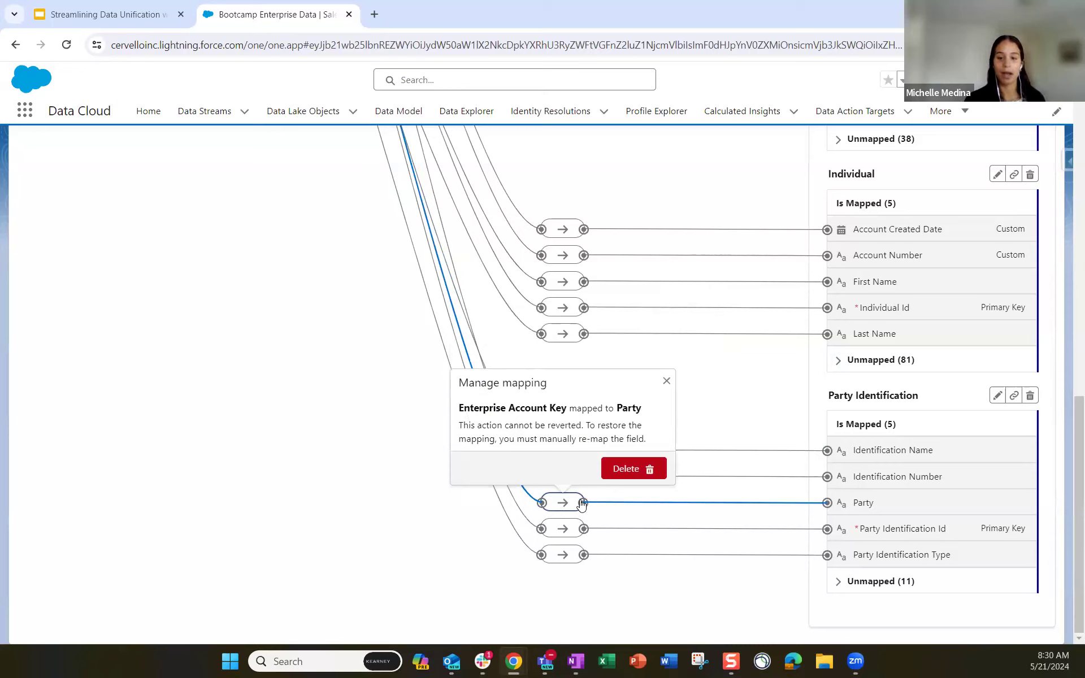
pyautogui.click(567, 546)
# Check the Party Identification Id and Type mappings, then reopen the Enterprise Account Key to Party mapping
pyautogui.click(570, 534)
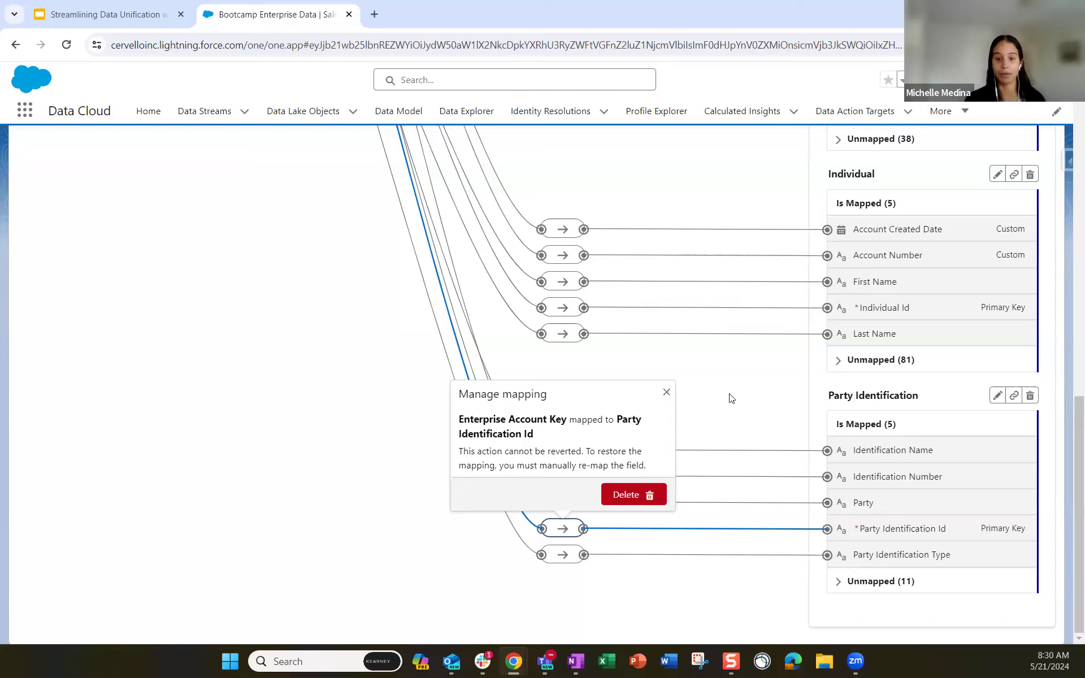
pyautogui.click(667, 392)
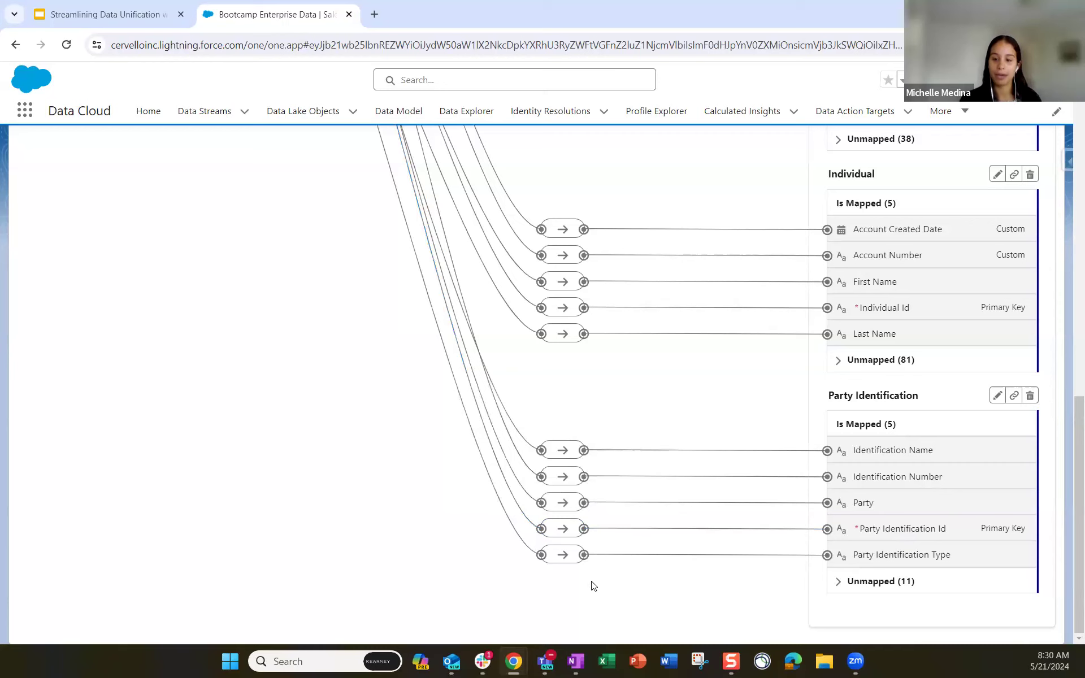
pyautogui.click(562, 554)
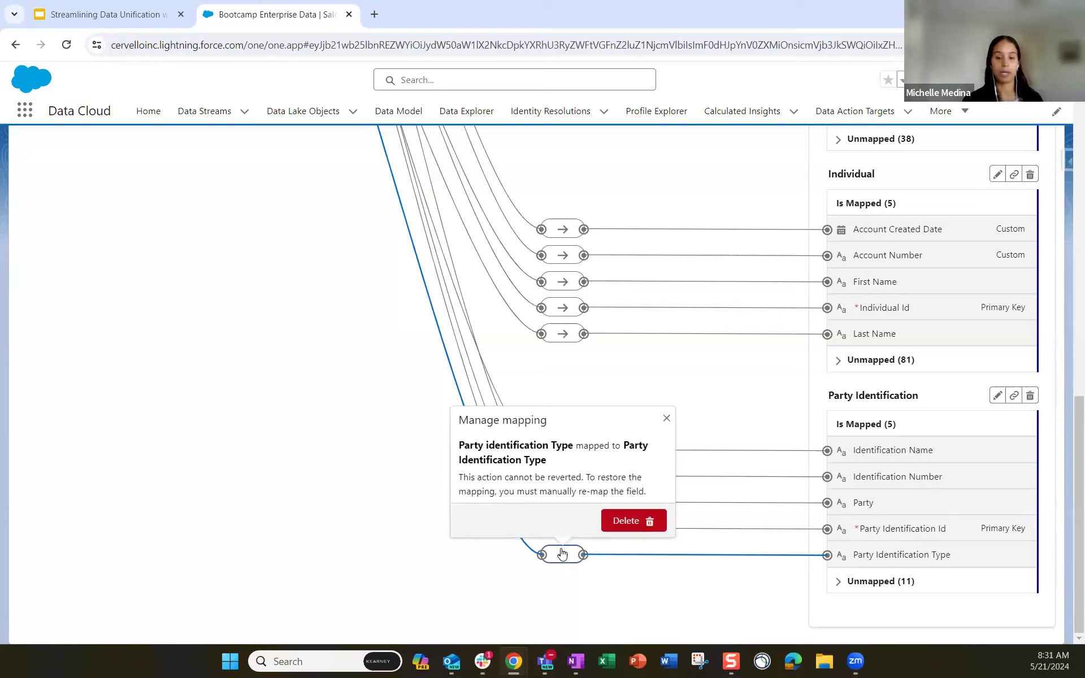
pyautogui.click(668, 419)
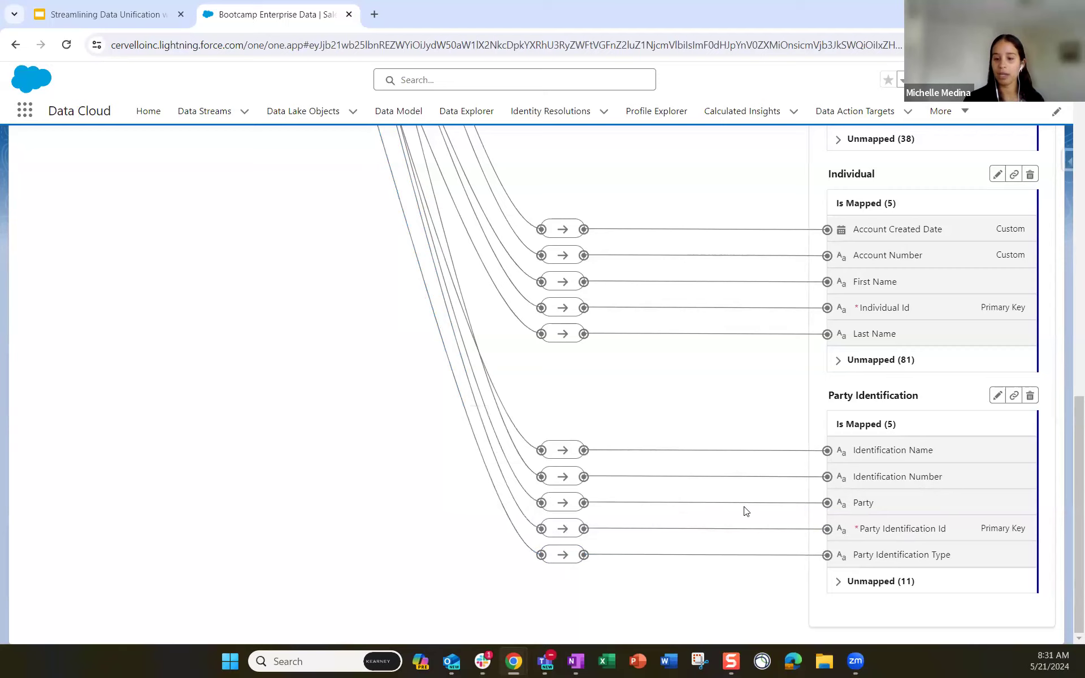
pyautogui.click(555, 505)
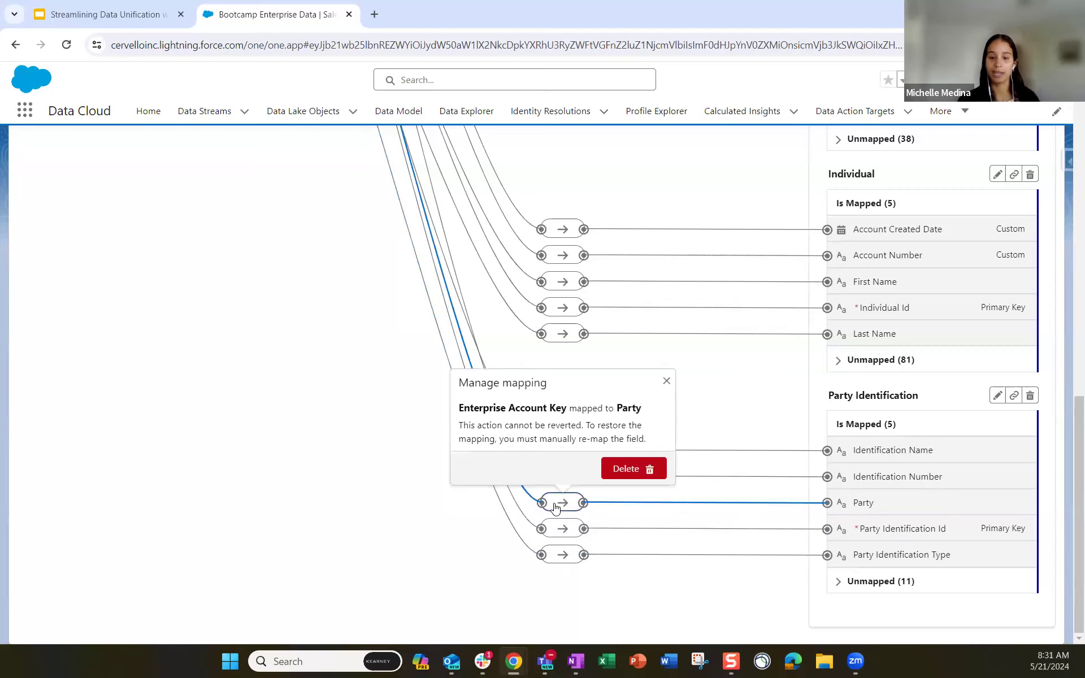
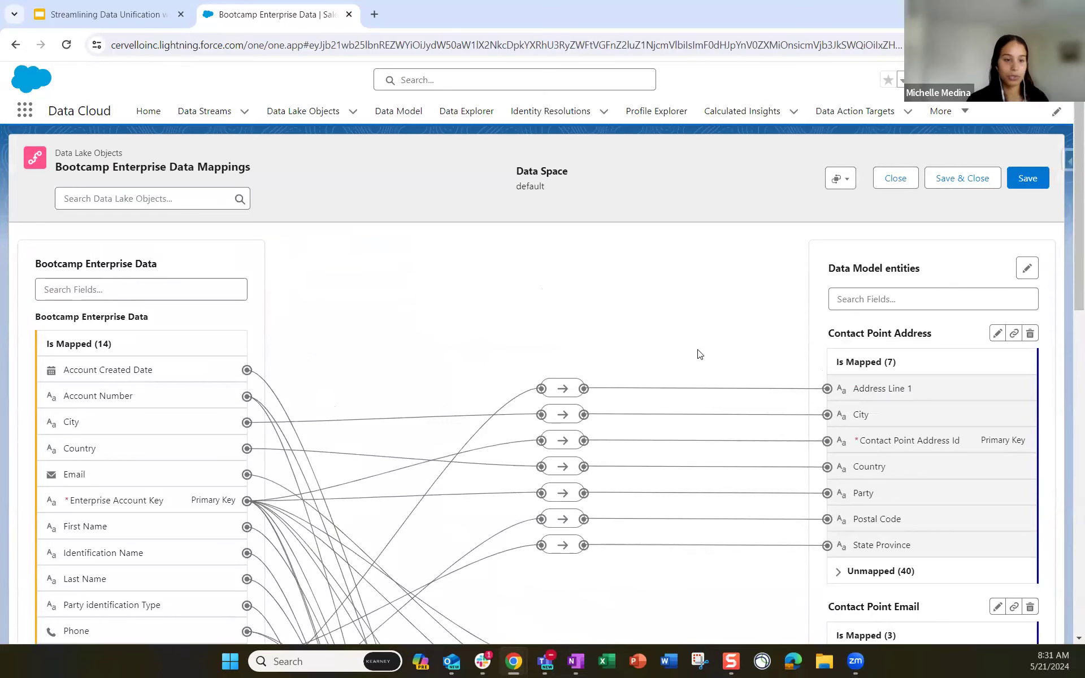
# Review each entity on the Bootcamp Enterprise Data mapping canvas, then Save & Close
pyautogui.scroll(-3, 700, 351)
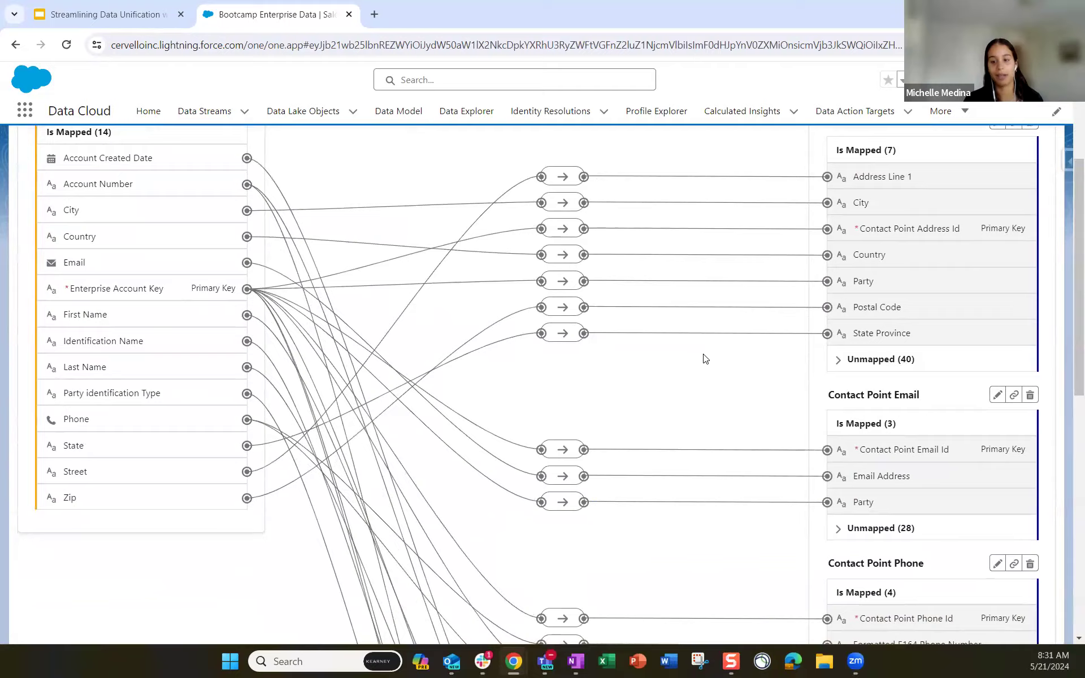
pyautogui.scroll(2, 700, 356)
pyautogui.scroll(-4, 704, 357)
pyautogui.scroll(-4, 706, 359)
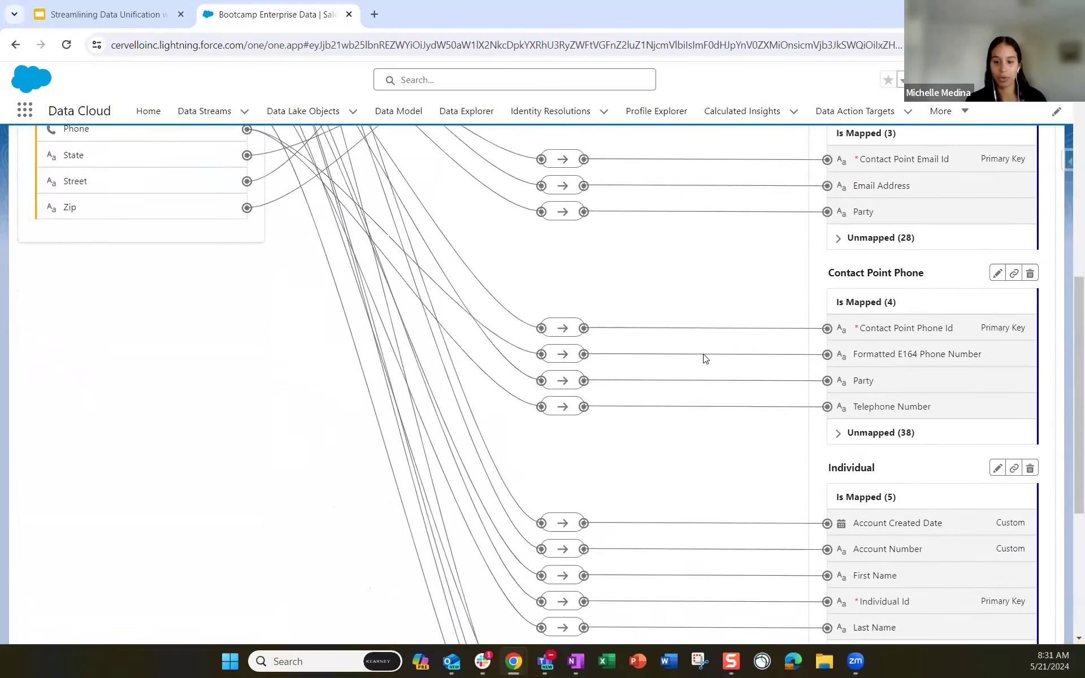
pyautogui.scroll(-1, 706, 358)
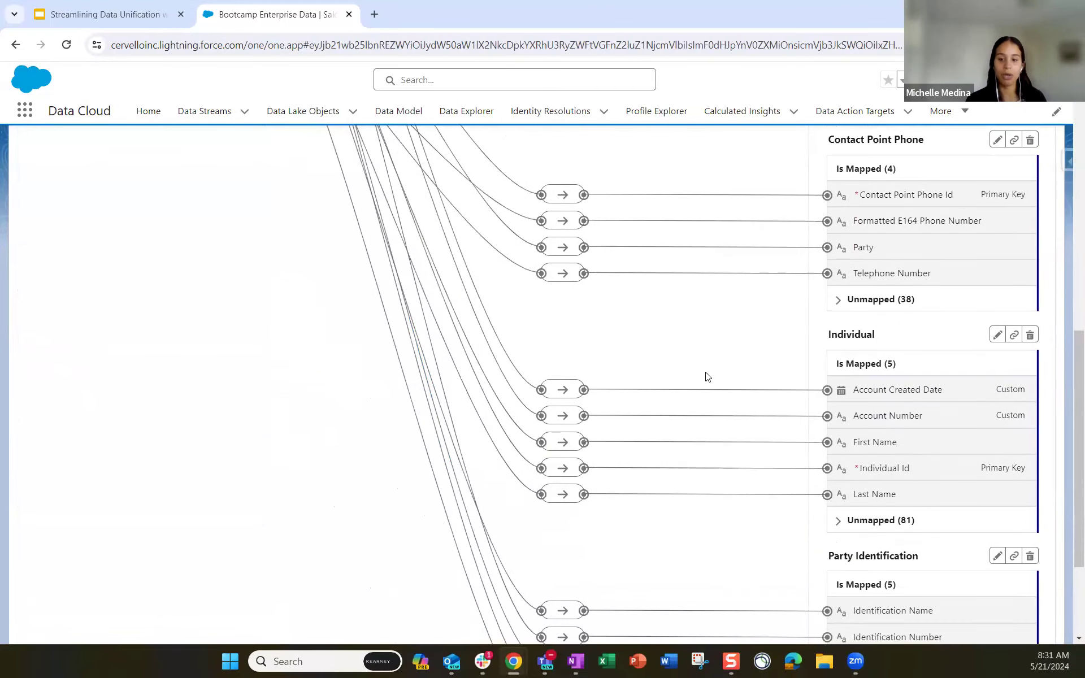
pyautogui.scroll(5, 701, 390)
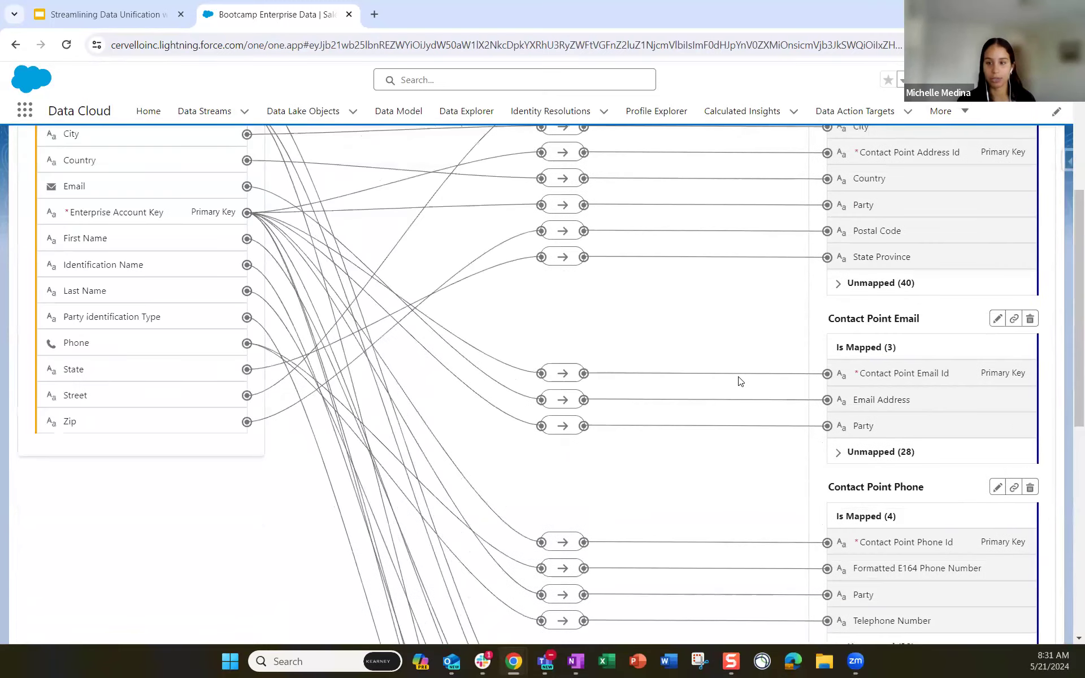
pyautogui.scroll(4, 790, 340)
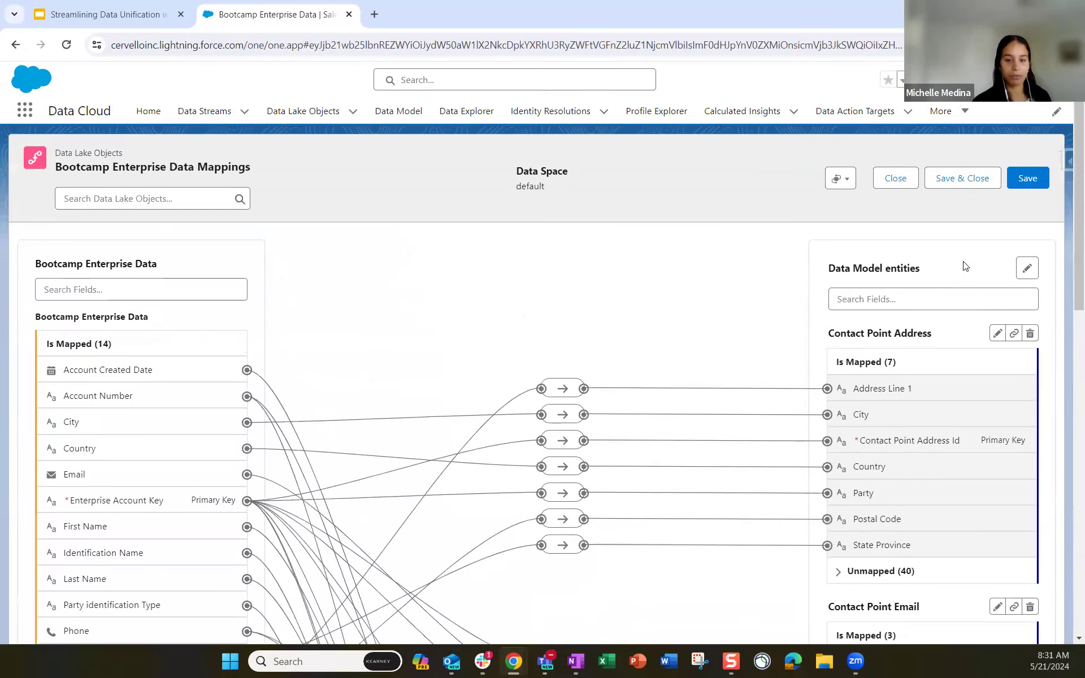
pyautogui.click(975, 183)
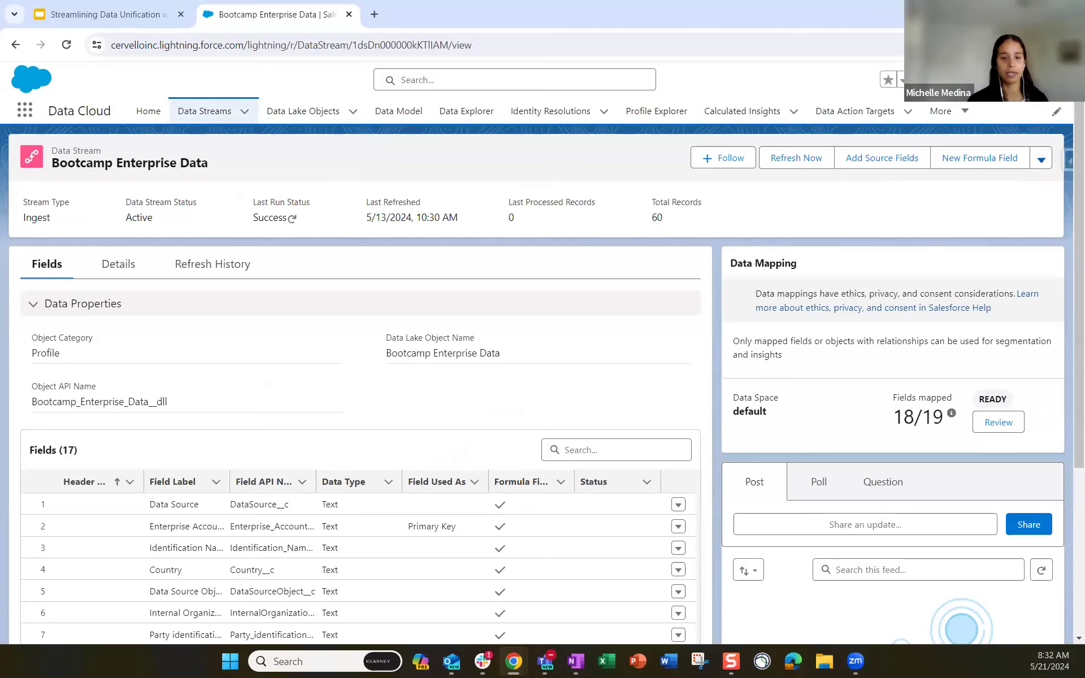
# Open Bootcamp Mobile App Stream-user_signup from the Bootcamp Data Streams list view
pyautogui.click(209, 112)
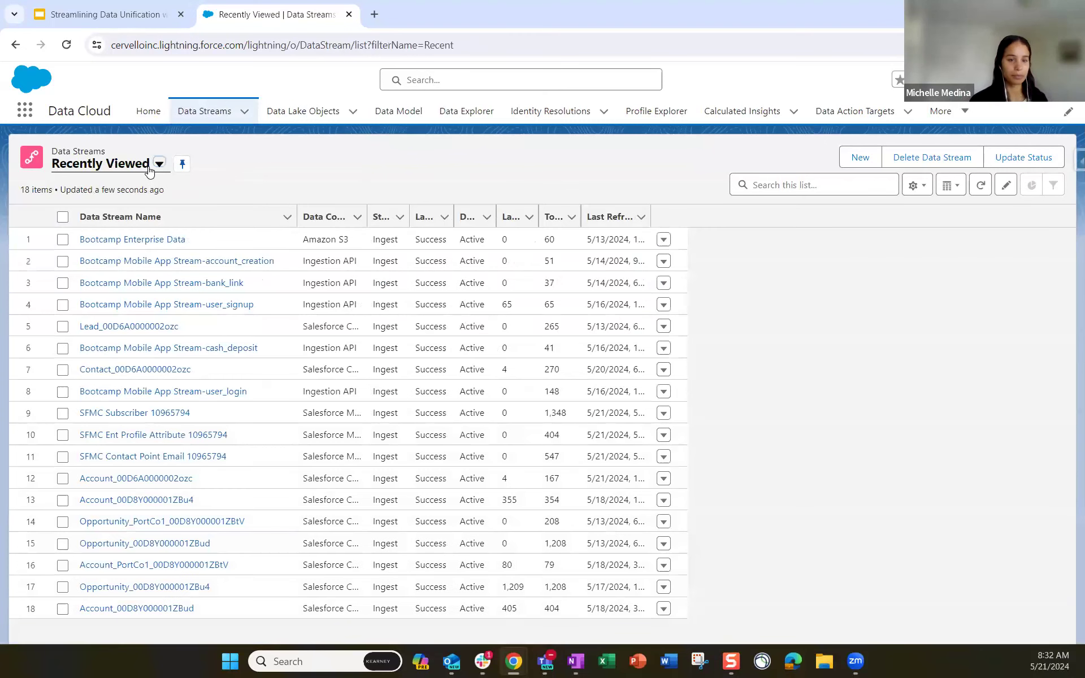
pyautogui.click(160, 164)
pyautogui.press('Down')
pyautogui.press('Return')
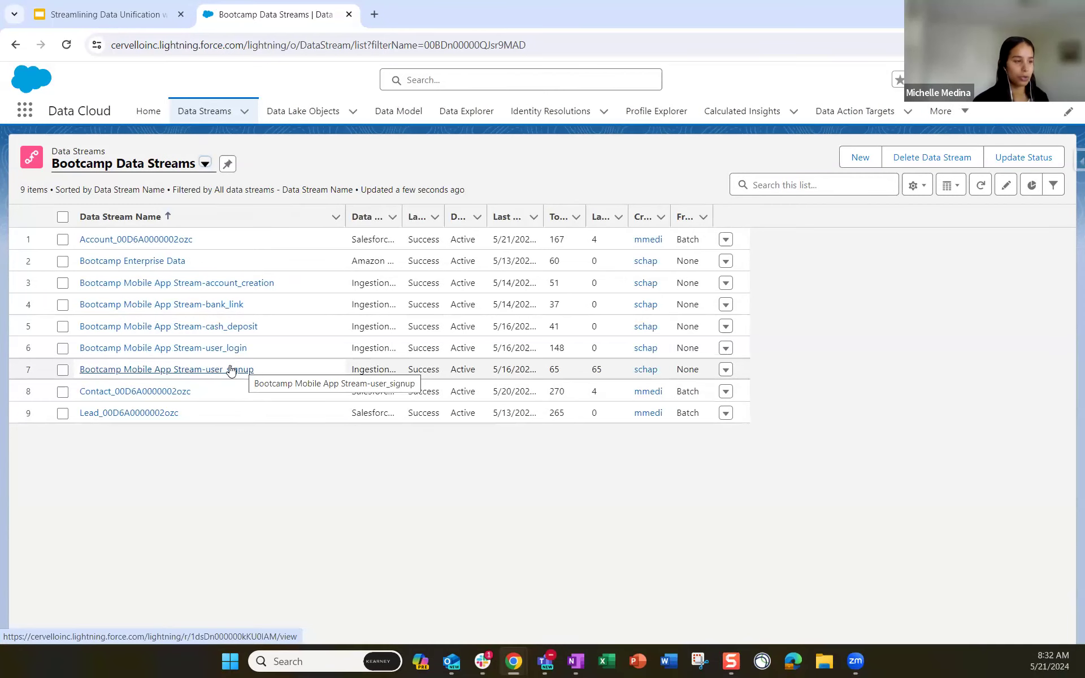
pyautogui.click(232, 370)
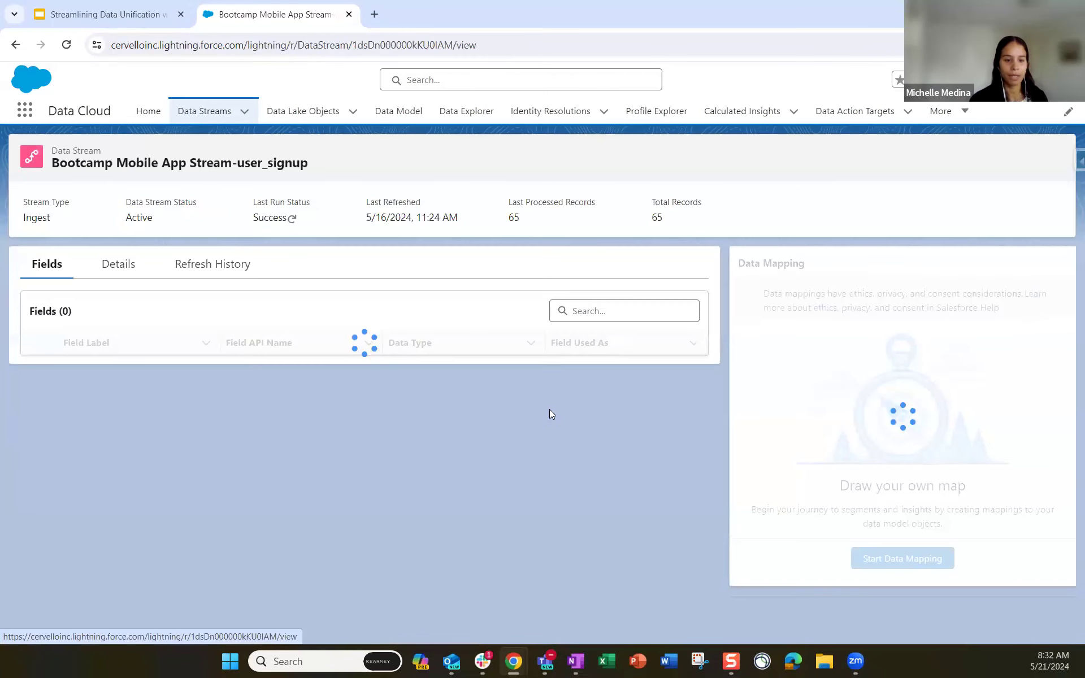
# Scroll through the stream's Fields table to review all 22 fields
pyautogui.scroll(-1, 430, 389)
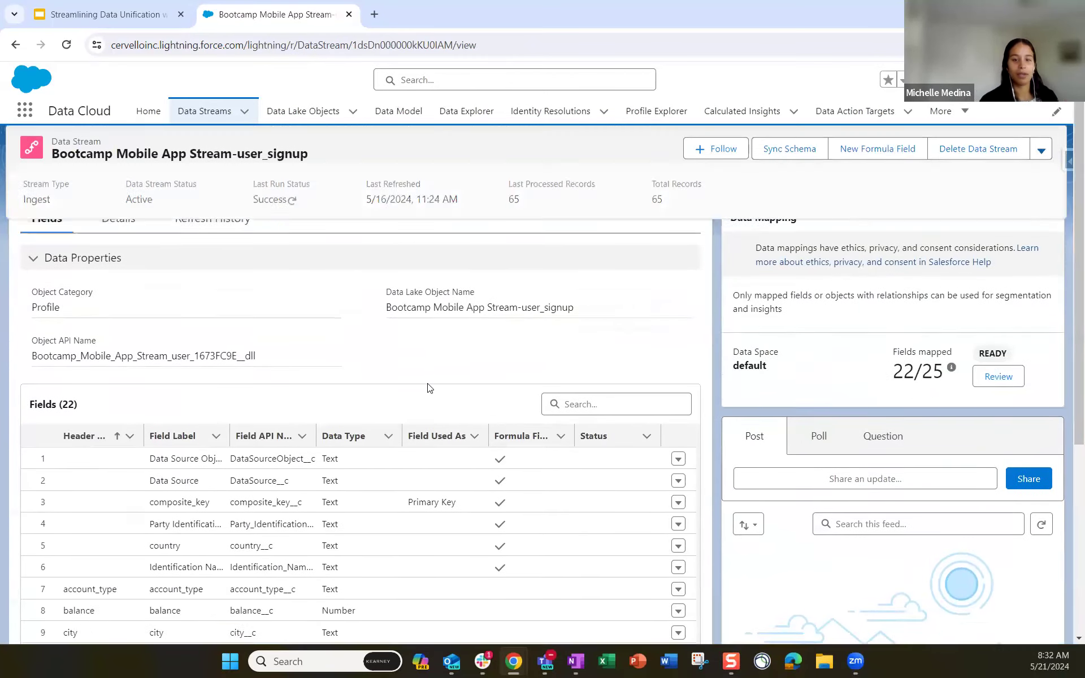
pyautogui.scroll(1, 429, 388)
pyautogui.scroll(-1, 430, 388)
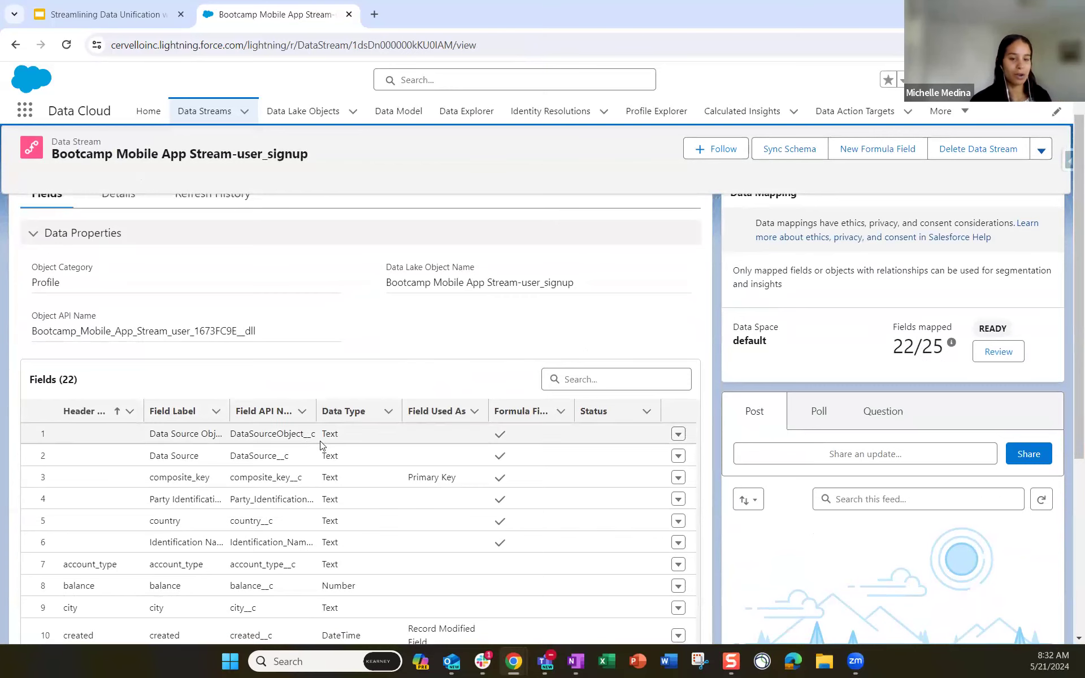
pyautogui.scroll(-5, 322, 444)
pyautogui.scroll(-3, 386, 476)
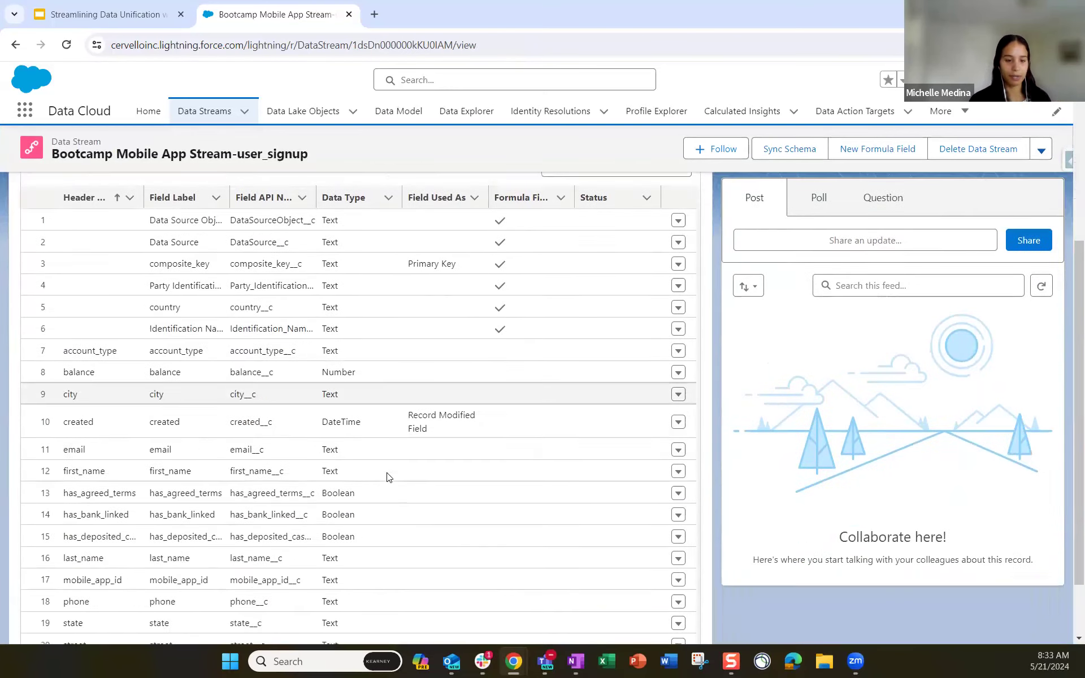
pyautogui.scroll(3, 387, 476)
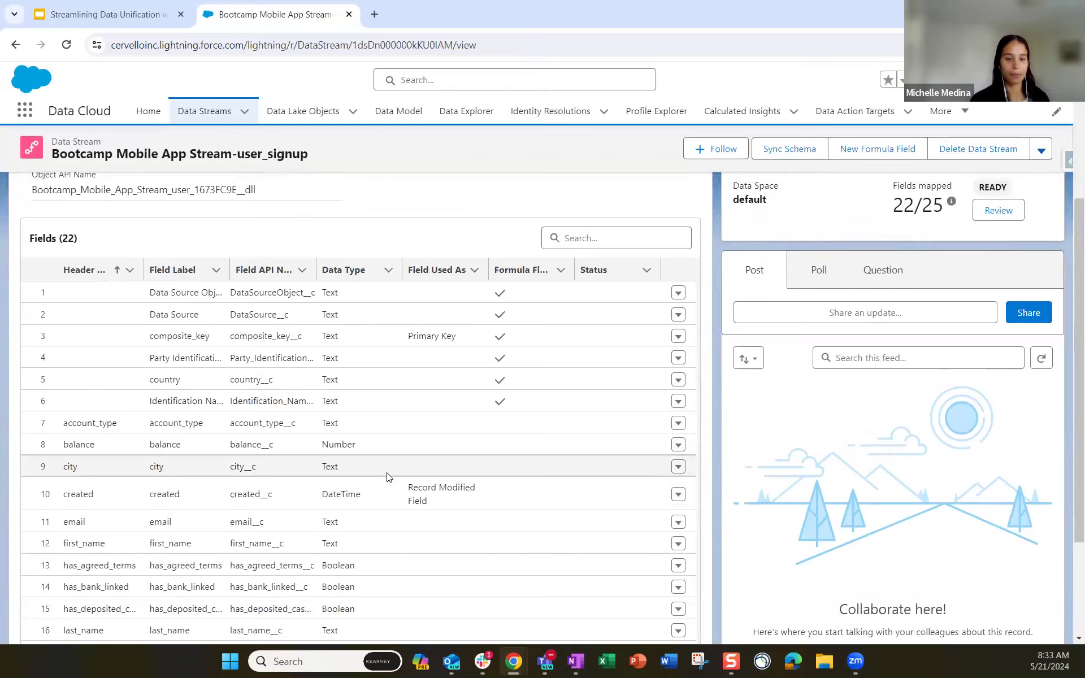
pyautogui.scroll(-2, 388, 477)
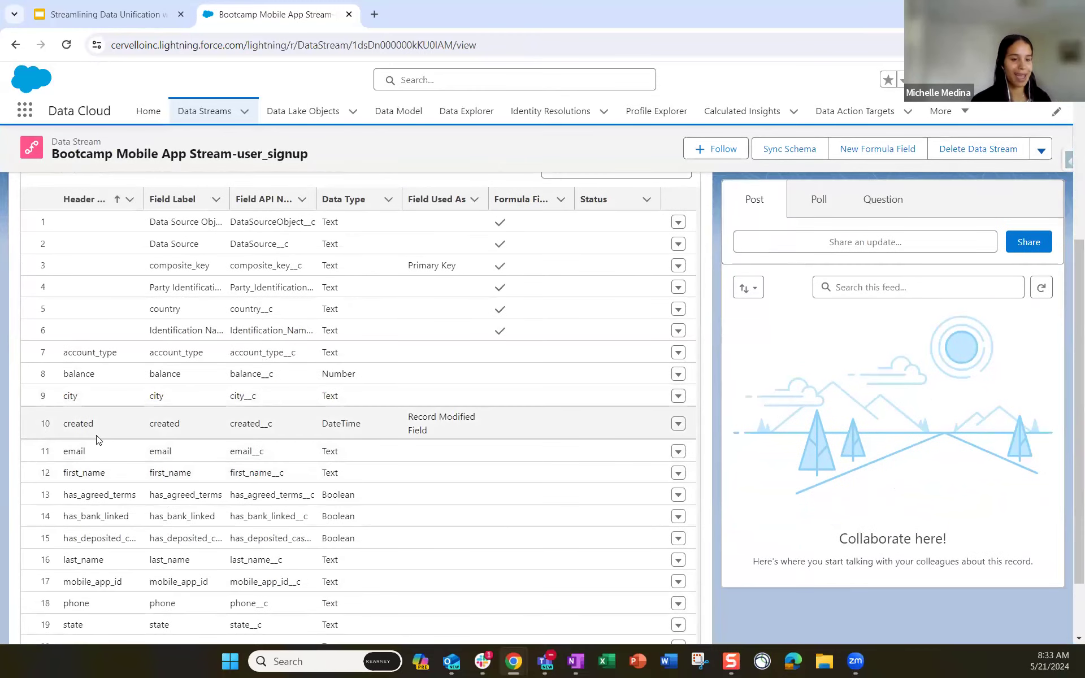
pyautogui.scroll(-2, 116, 444)
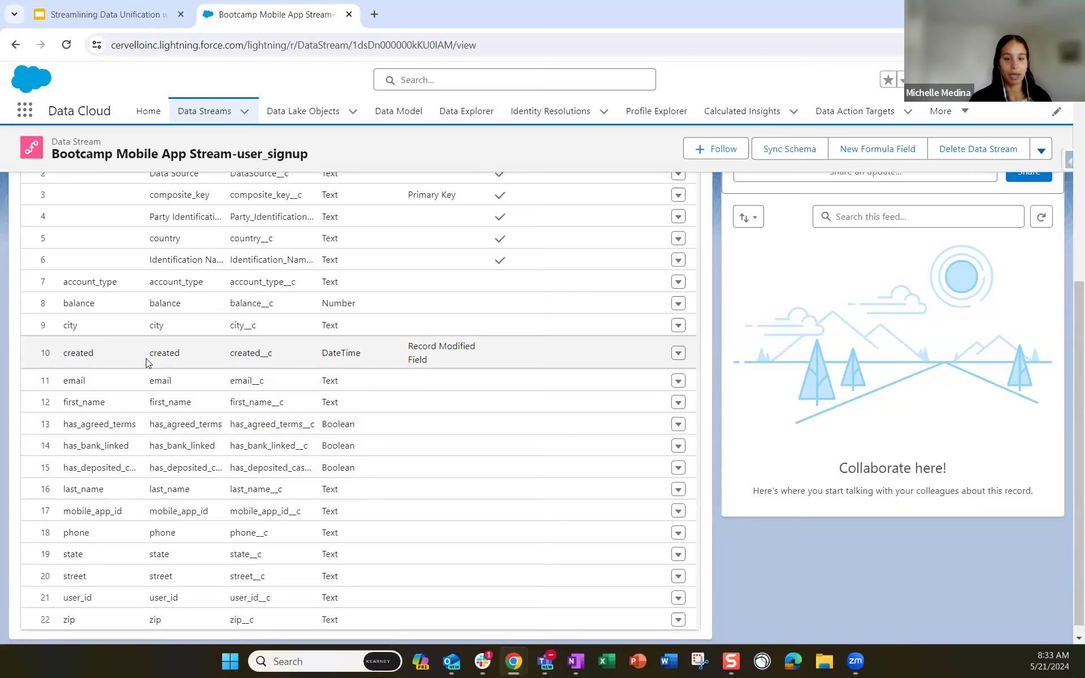
pyautogui.scroll(2, 146, 358)
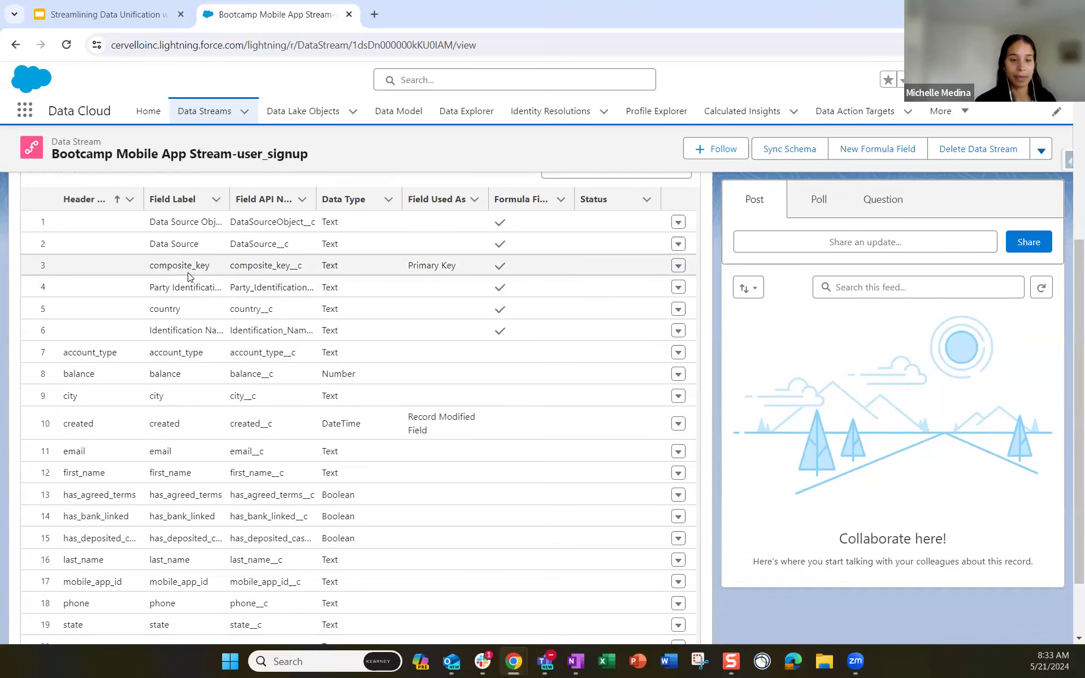
pyautogui.click(678, 266)
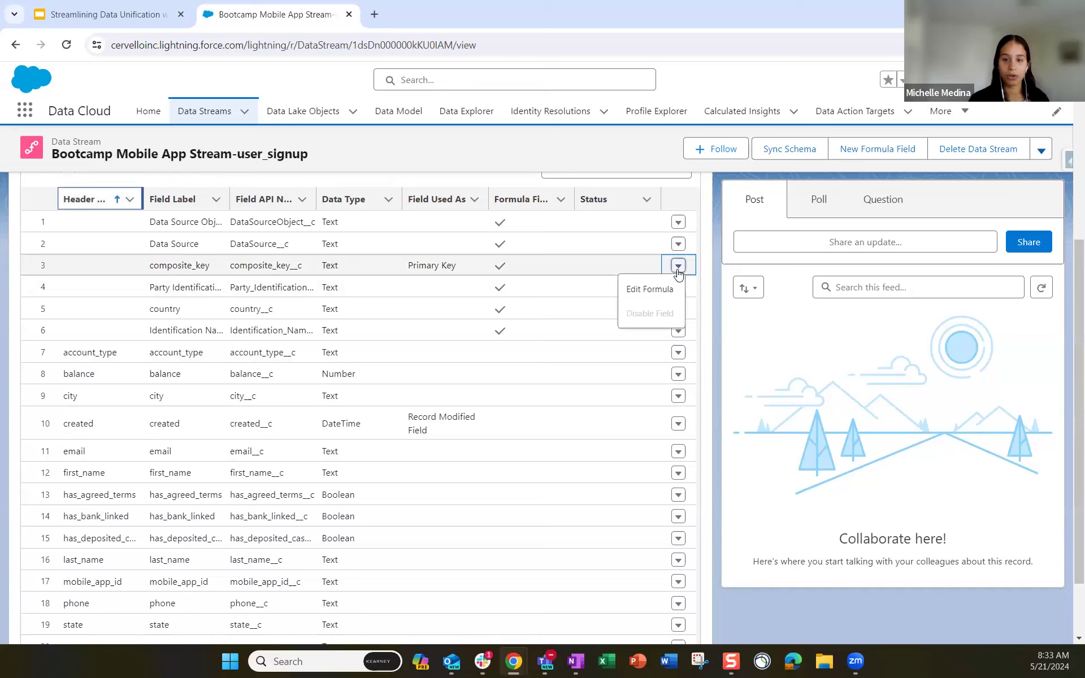
pyautogui.click(647, 289)
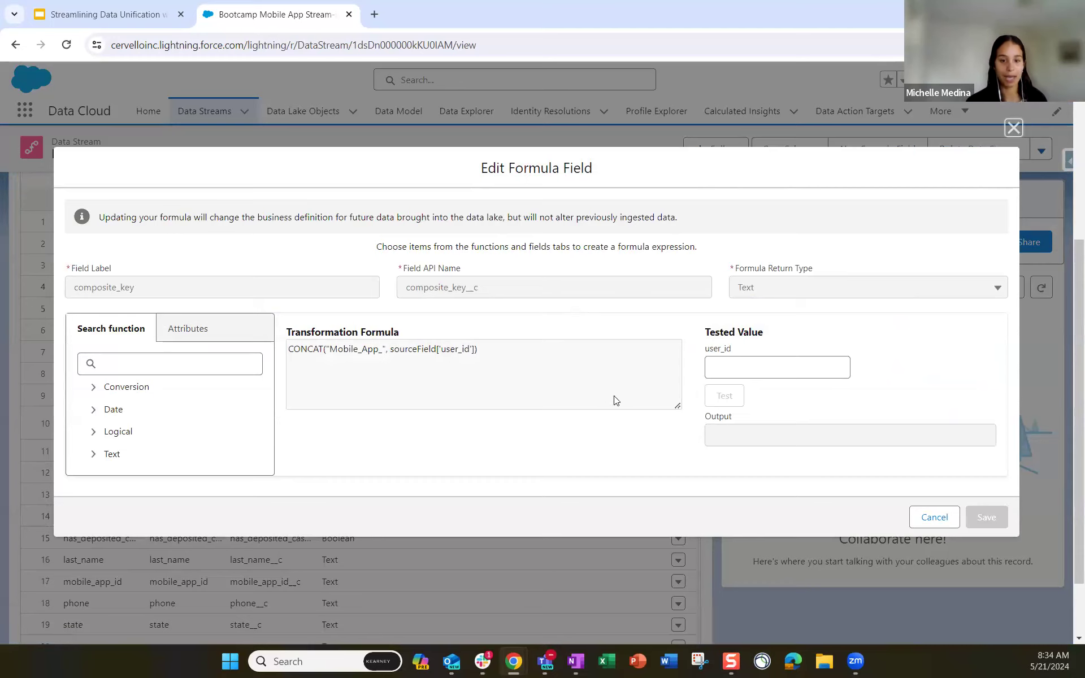
pyautogui.click(932, 519)
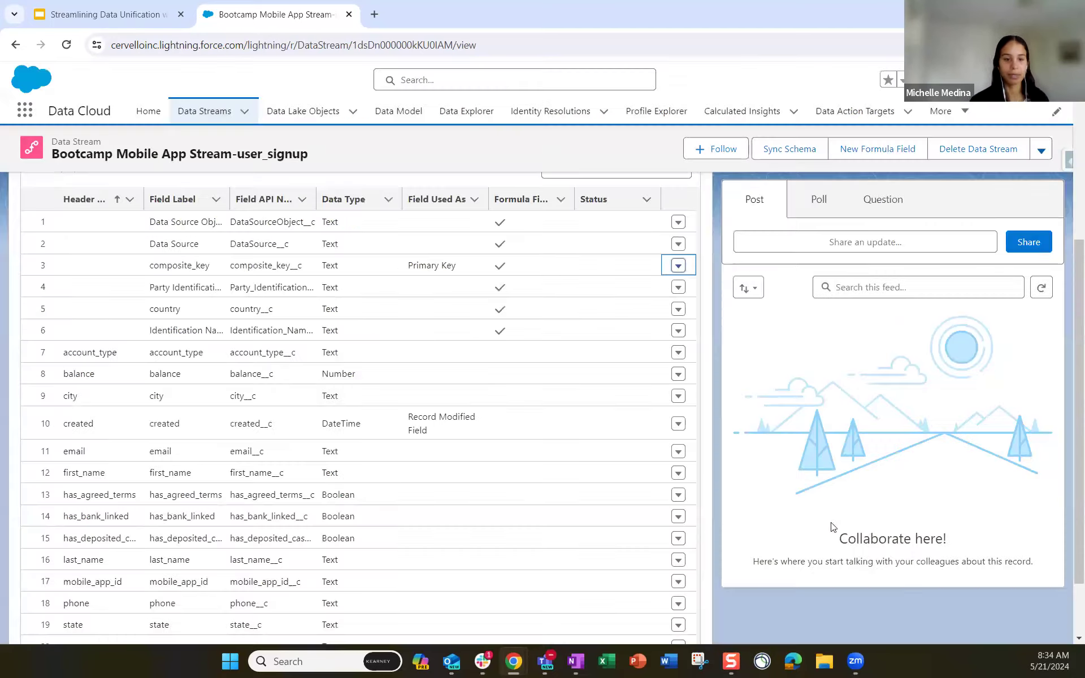
pyautogui.click(677, 288)
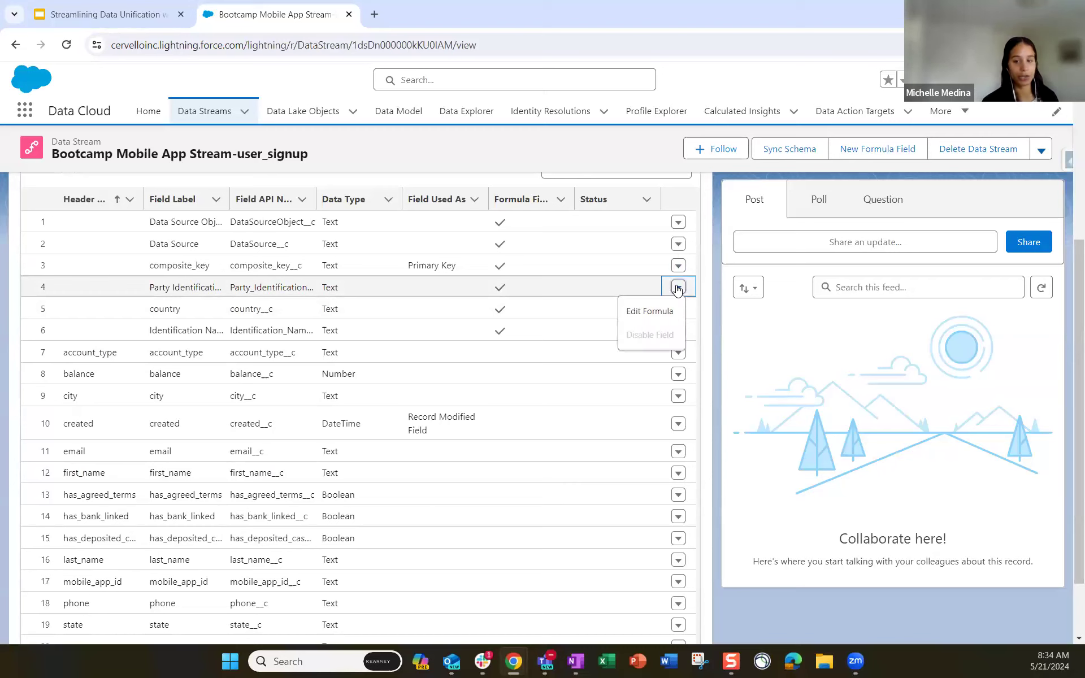
pyautogui.click(650, 312)
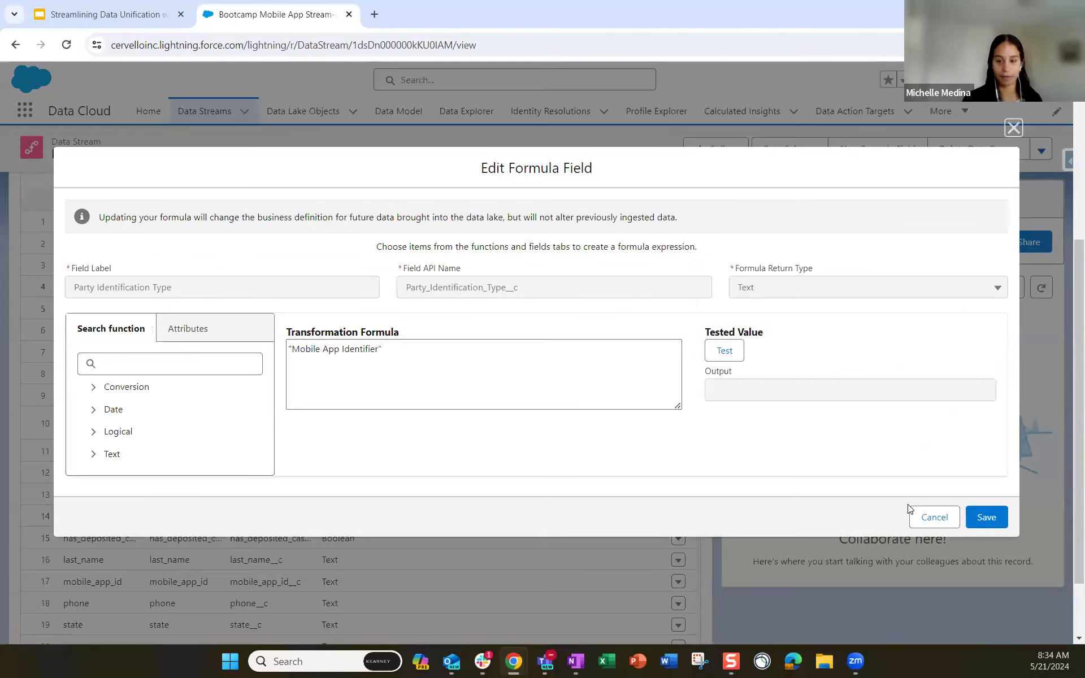
pyautogui.click(933, 517)
pyautogui.click(678, 331)
pyautogui.click(676, 349)
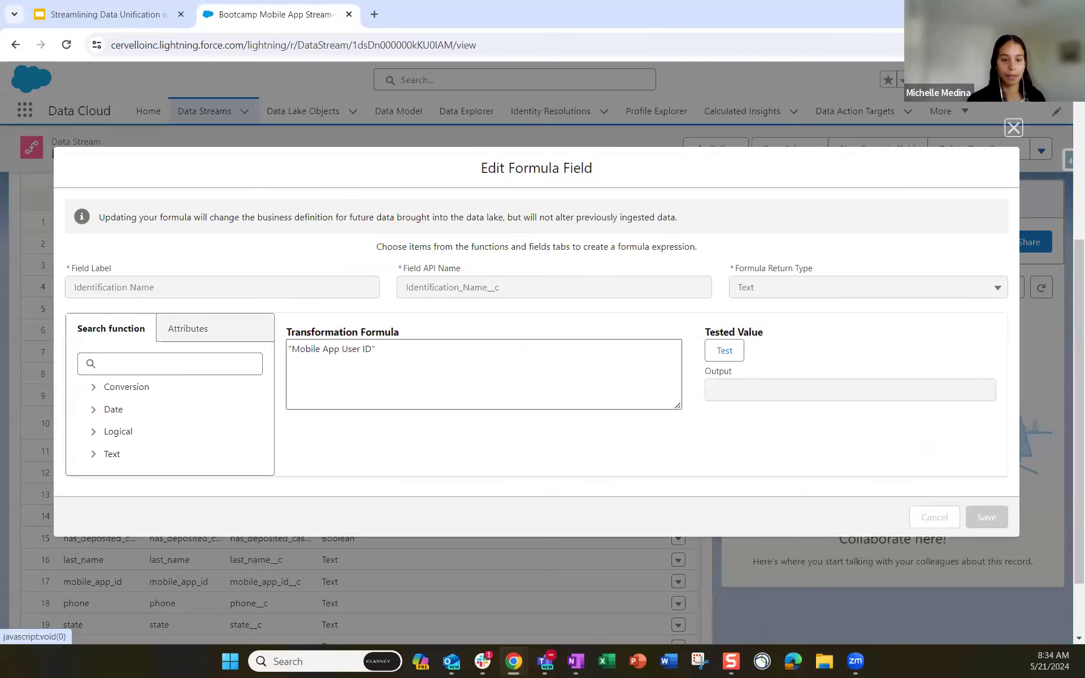
pyautogui.click(931, 515)
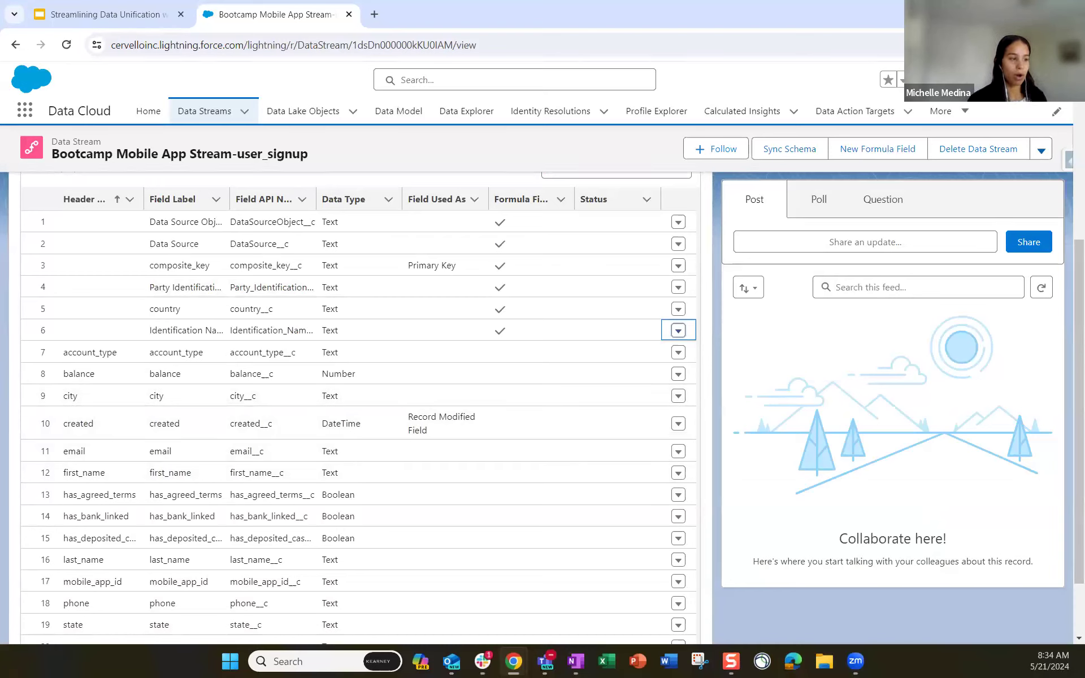
pyautogui.scroll(-2, 533, 389)
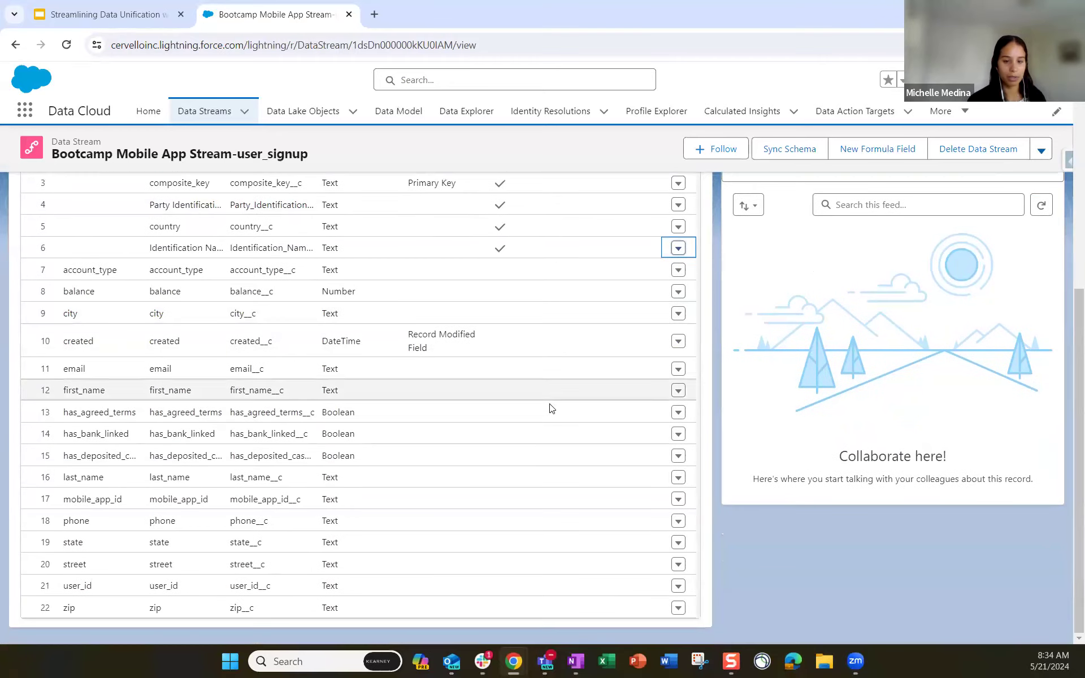
pyautogui.scroll(5, 552, 408)
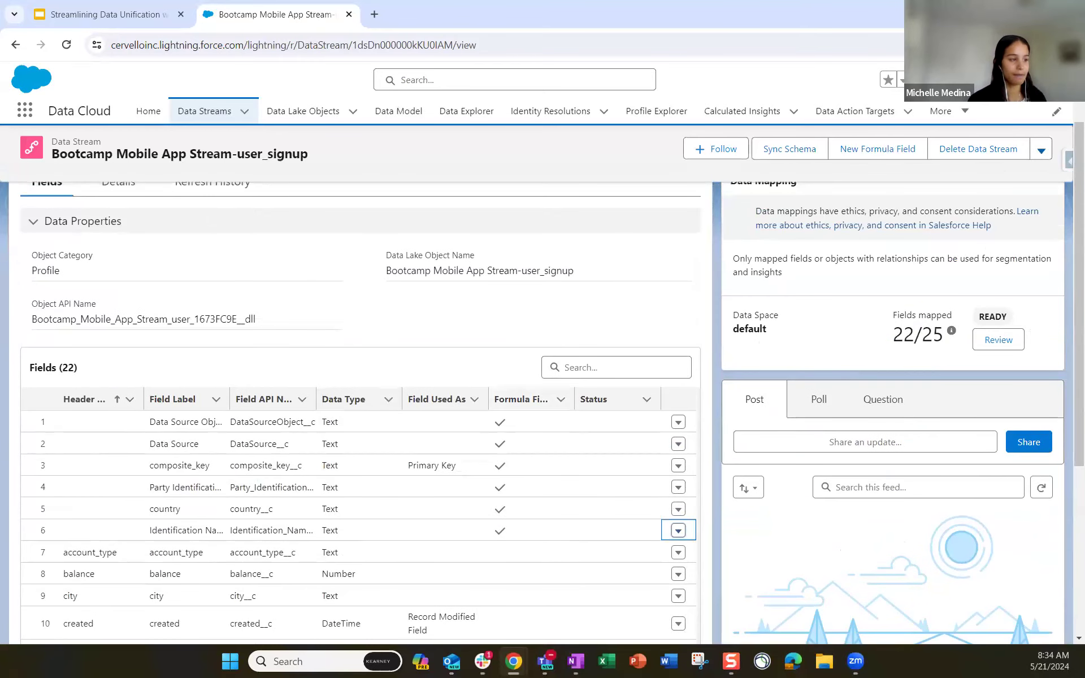
pyautogui.click(1009, 345)
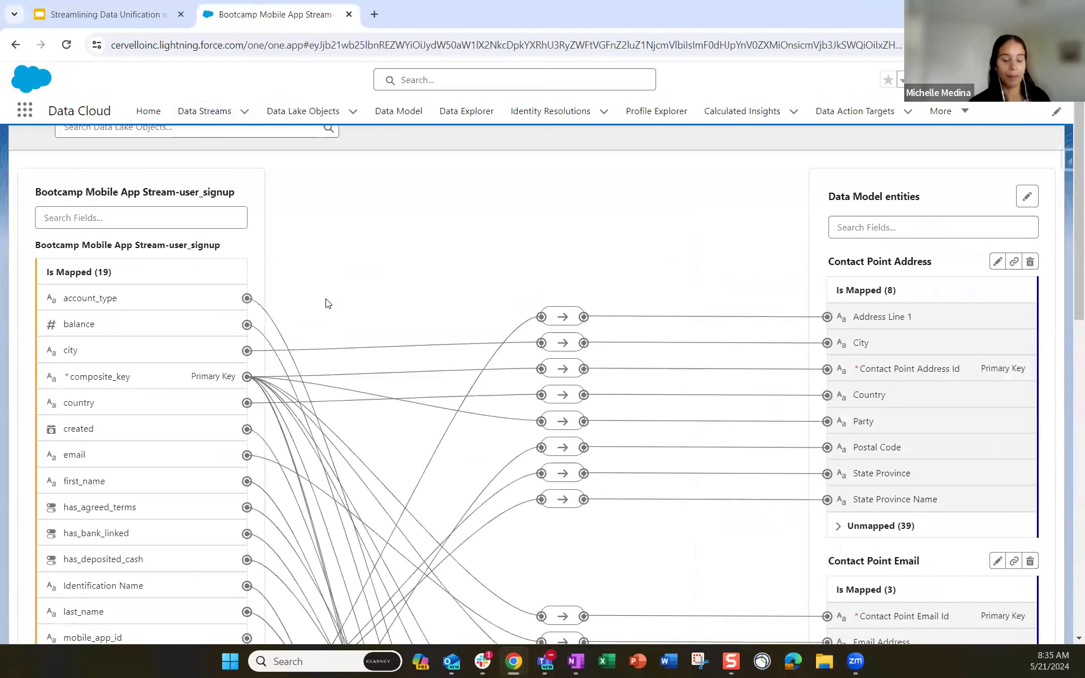
pyautogui.scroll(-1, 411, 269)
pyautogui.scroll(3, 234, 216)
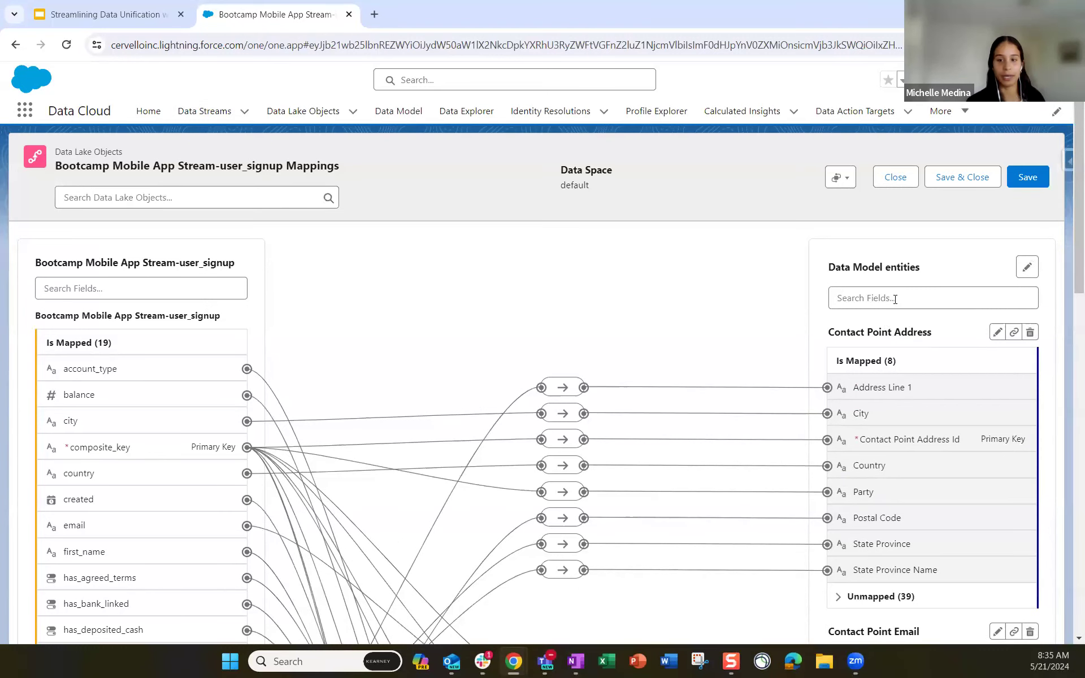
pyautogui.scroll(-3, 181, 405)
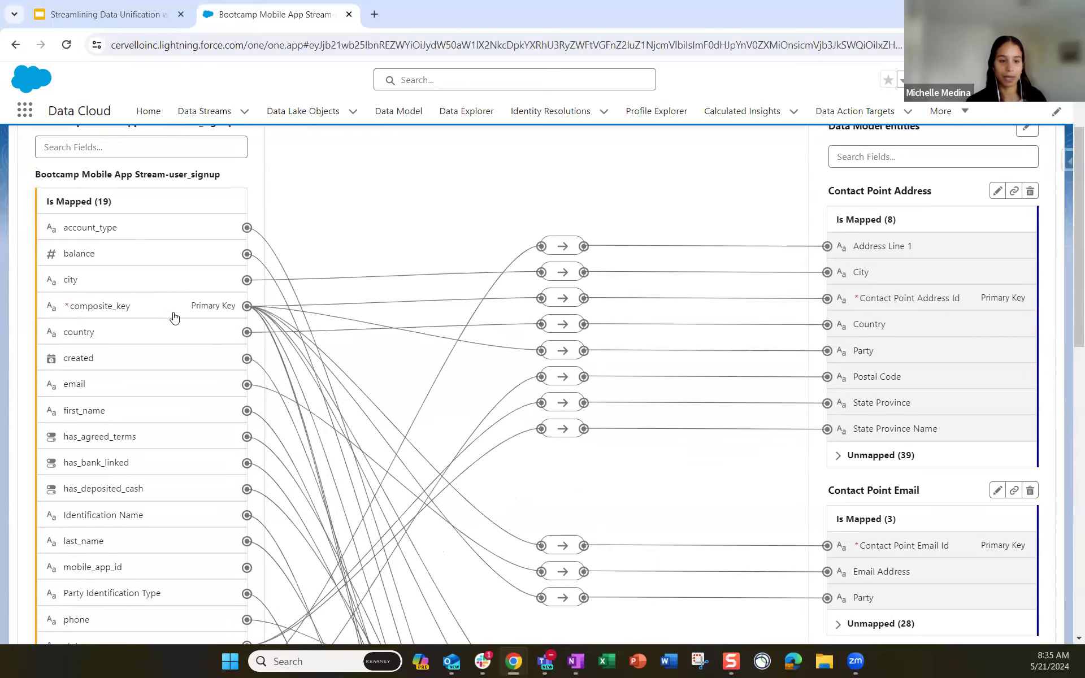
pyautogui.scroll(-2, 232, 424)
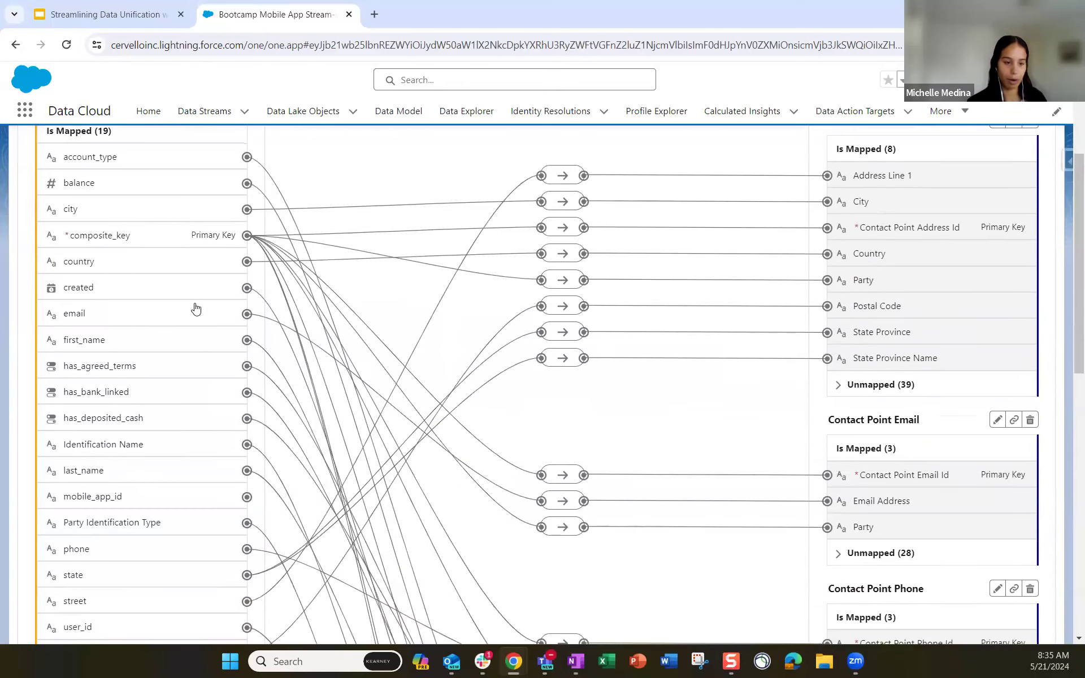
pyautogui.scroll(-2, 178, 475)
pyautogui.scroll(3, 190, 482)
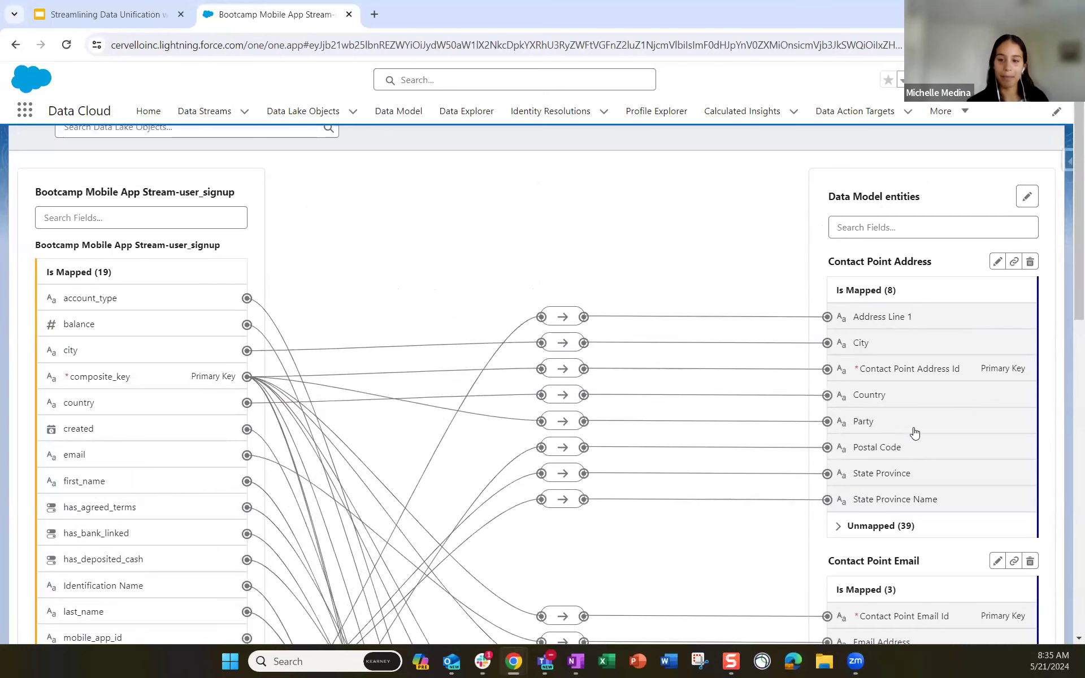
pyautogui.scroll(1, 940, 339)
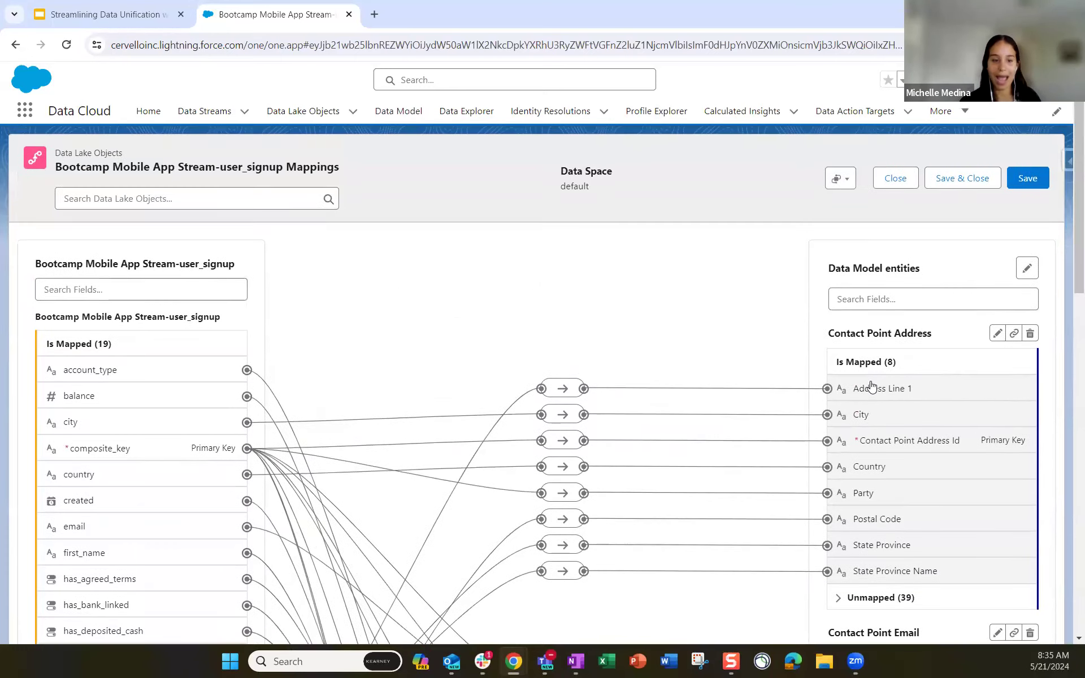
pyautogui.scroll(-1, 871, 388)
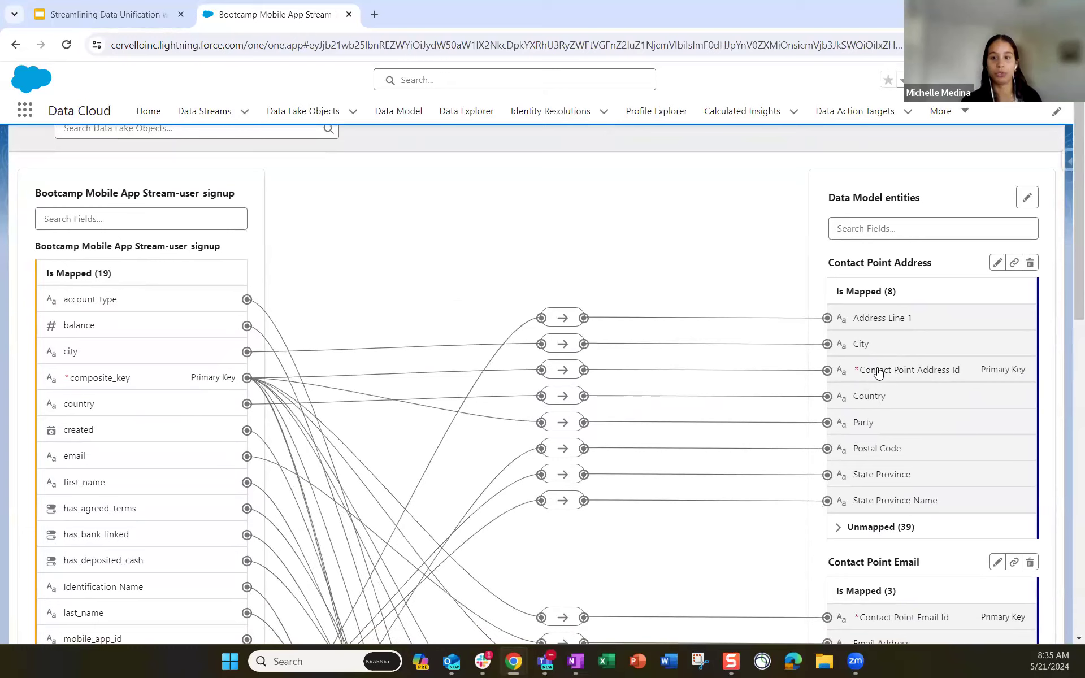
pyautogui.click(565, 425)
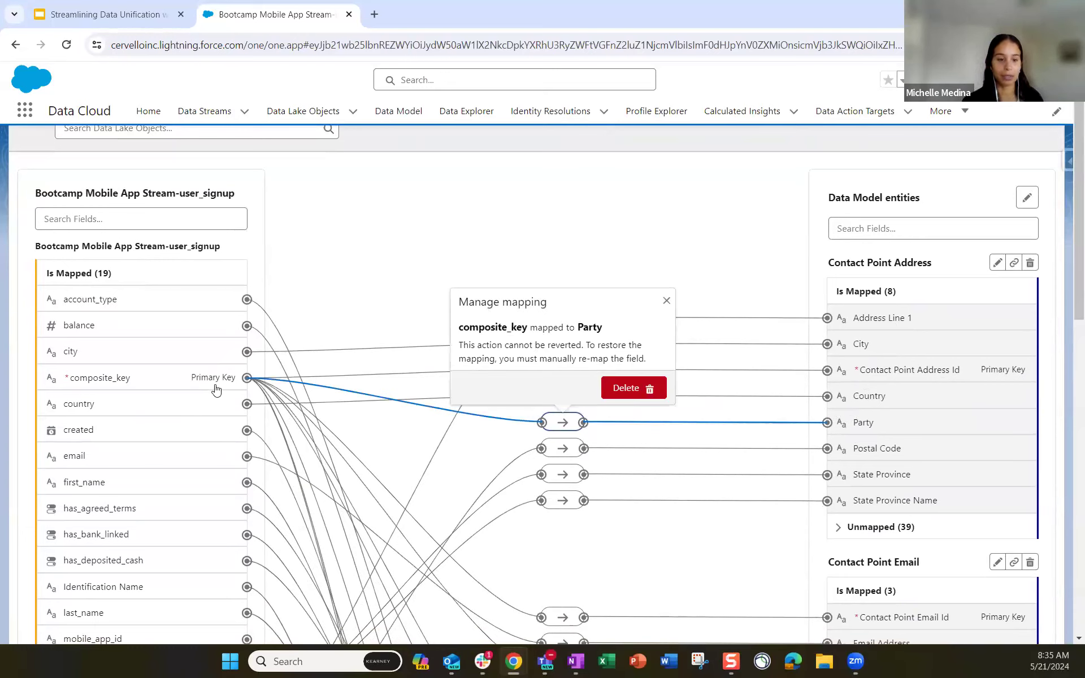
pyautogui.click(667, 300)
pyautogui.click(564, 377)
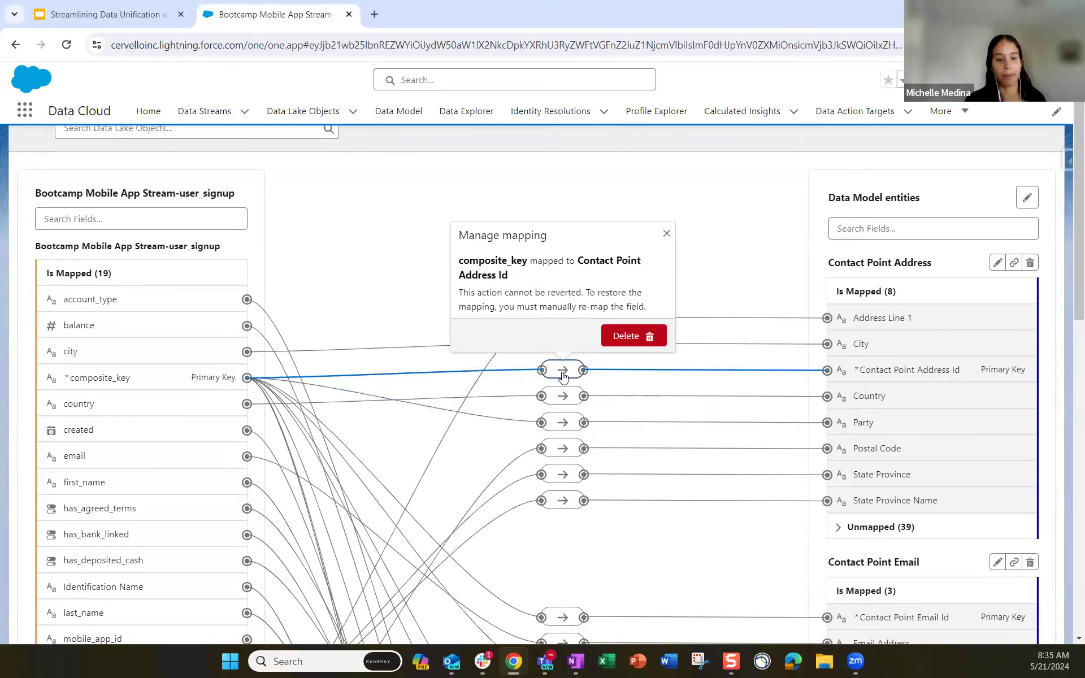
pyautogui.click(712, 235)
pyautogui.scroll(-4, 726, 264)
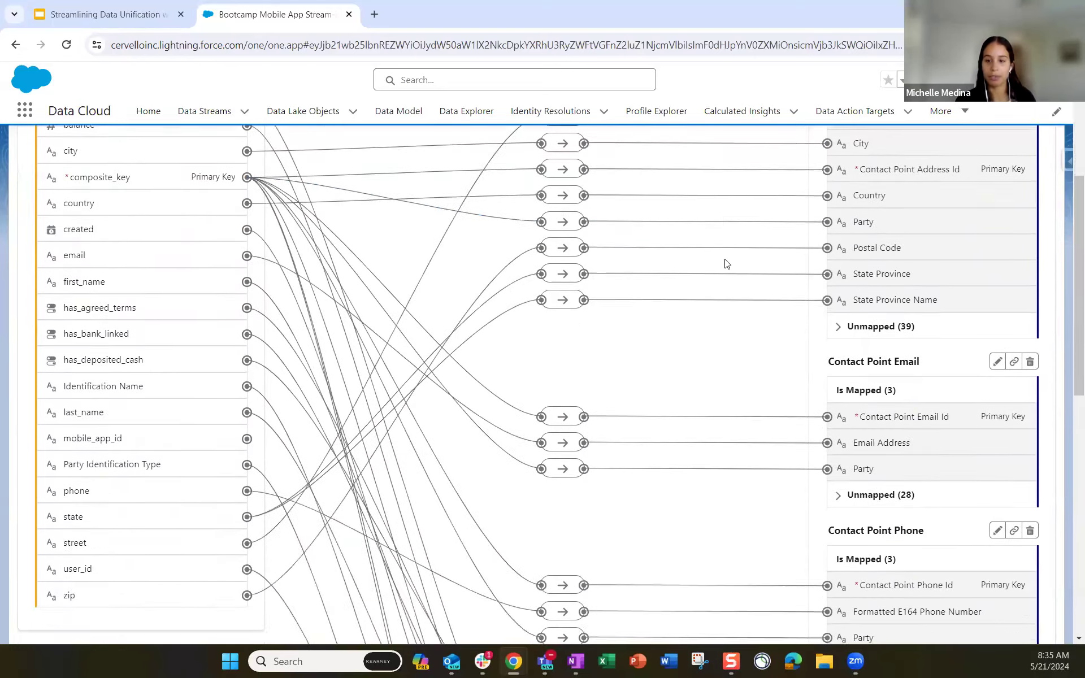
pyautogui.scroll(-4, 726, 264)
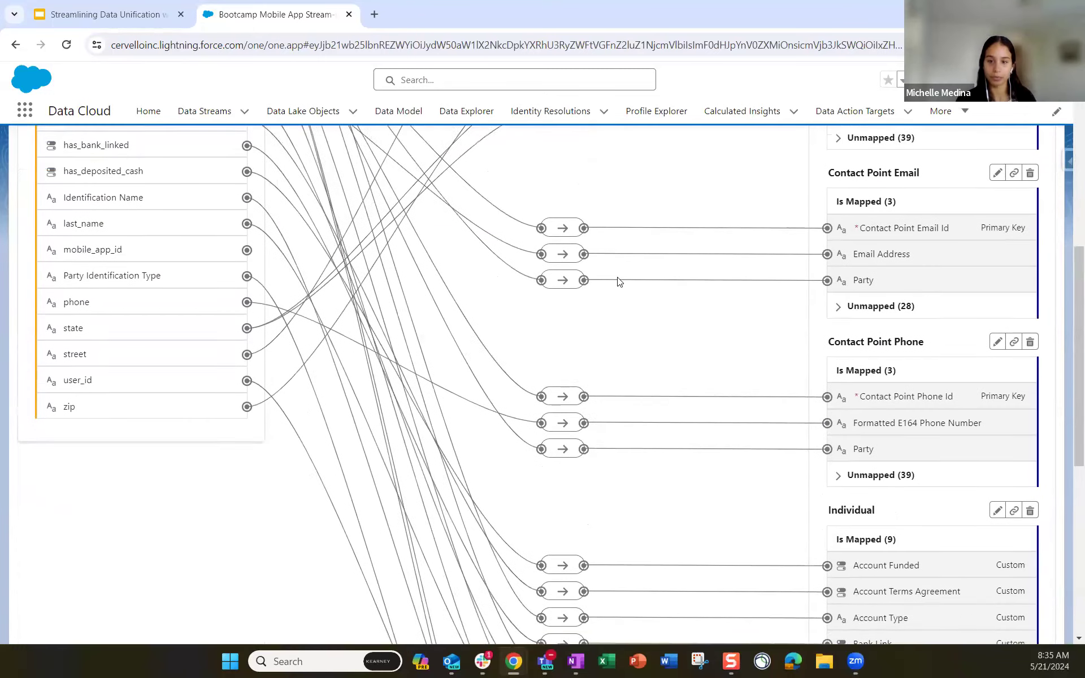
pyautogui.scroll(1, 620, 282)
pyautogui.click(560, 319)
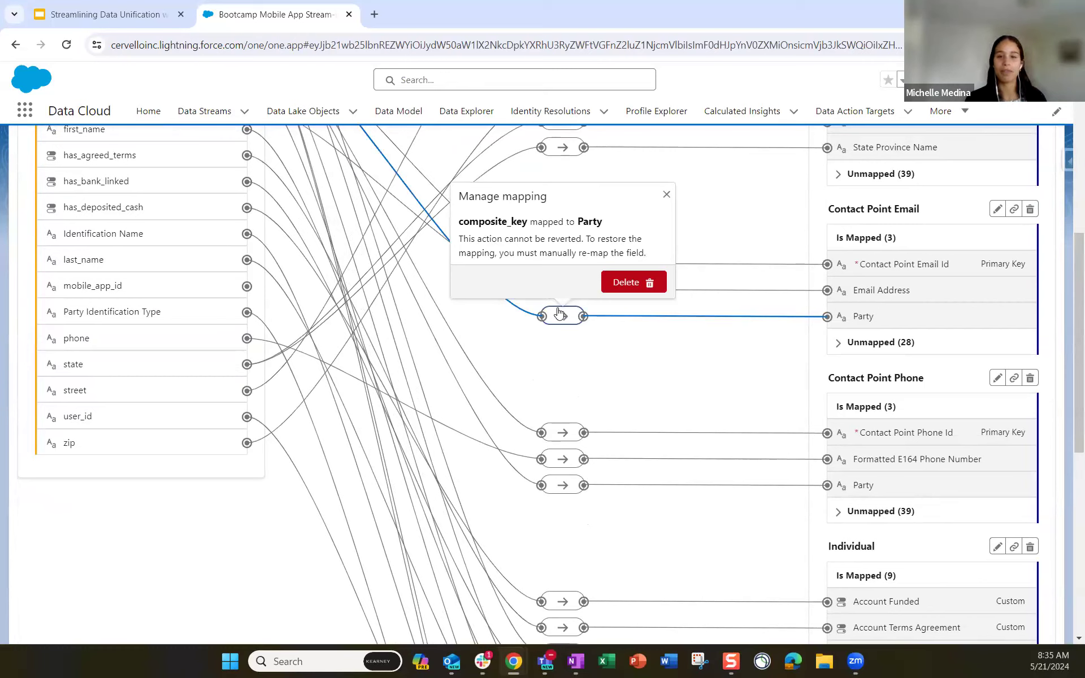
pyautogui.click(776, 243)
pyautogui.click(562, 292)
pyautogui.click(667, 168)
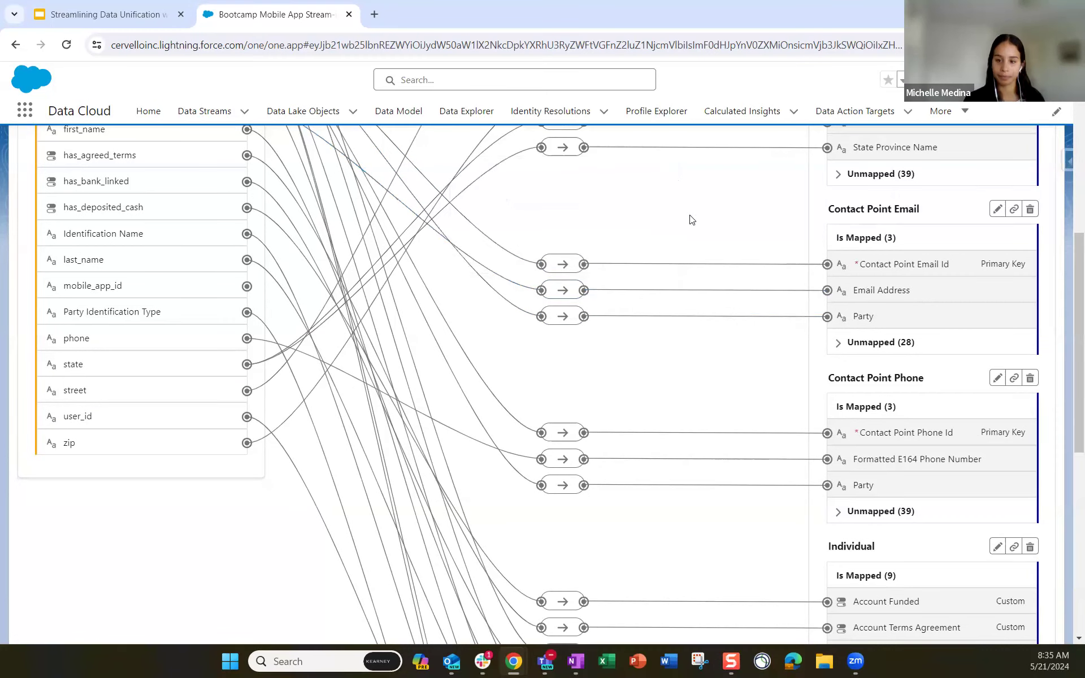
pyautogui.scroll(-2, 707, 308)
pyautogui.scroll(-1, 695, 297)
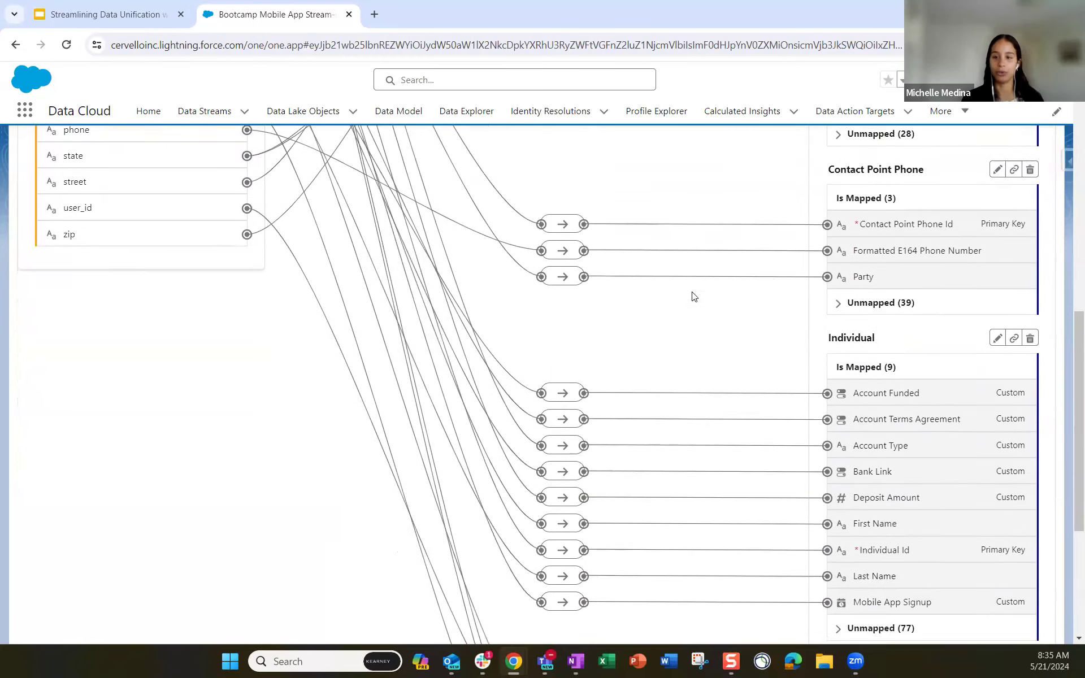
pyautogui.click(563, 283)
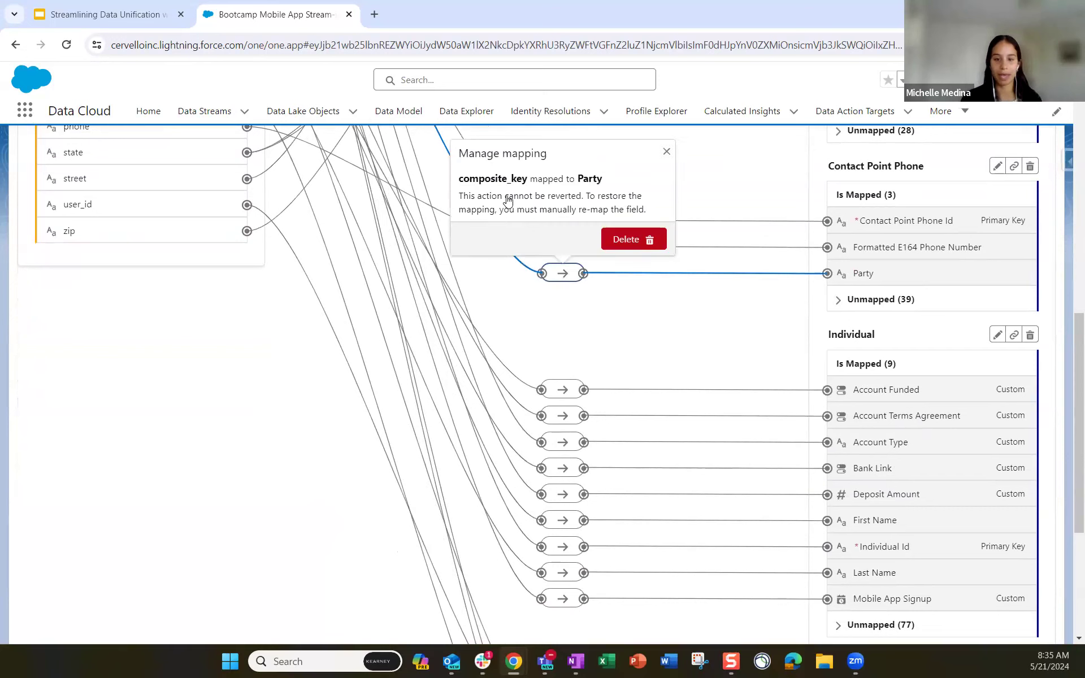
pyautogui.click(668, 151)
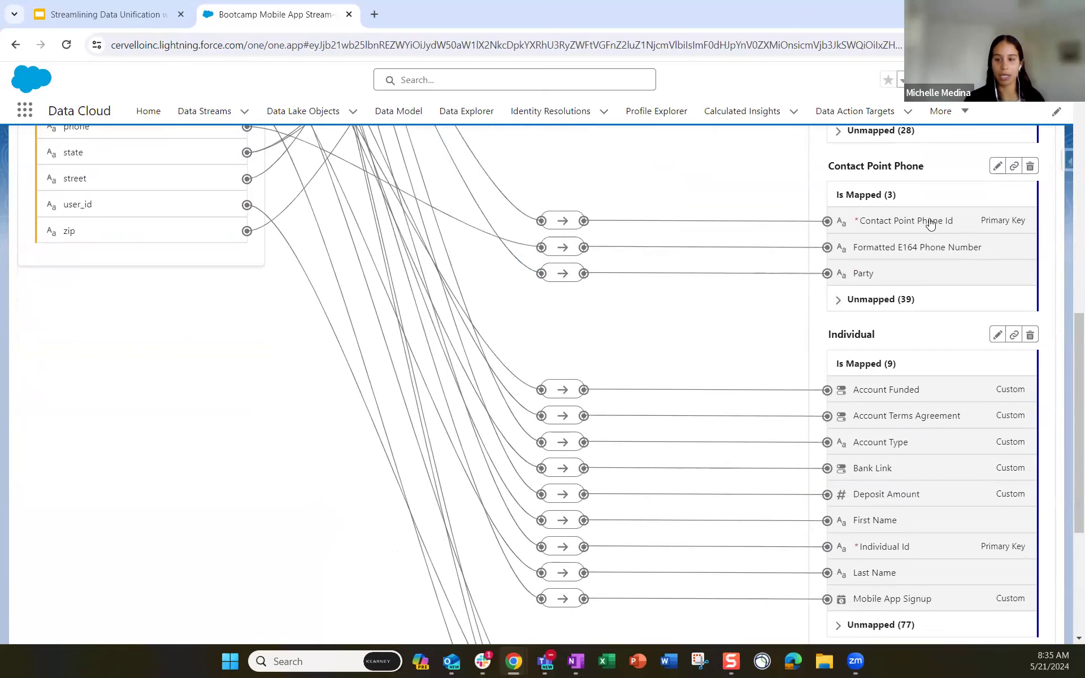
pyautogui.click(563, 226)
pyautogui.click(559, 222)
pyautogui.click(560, 250)
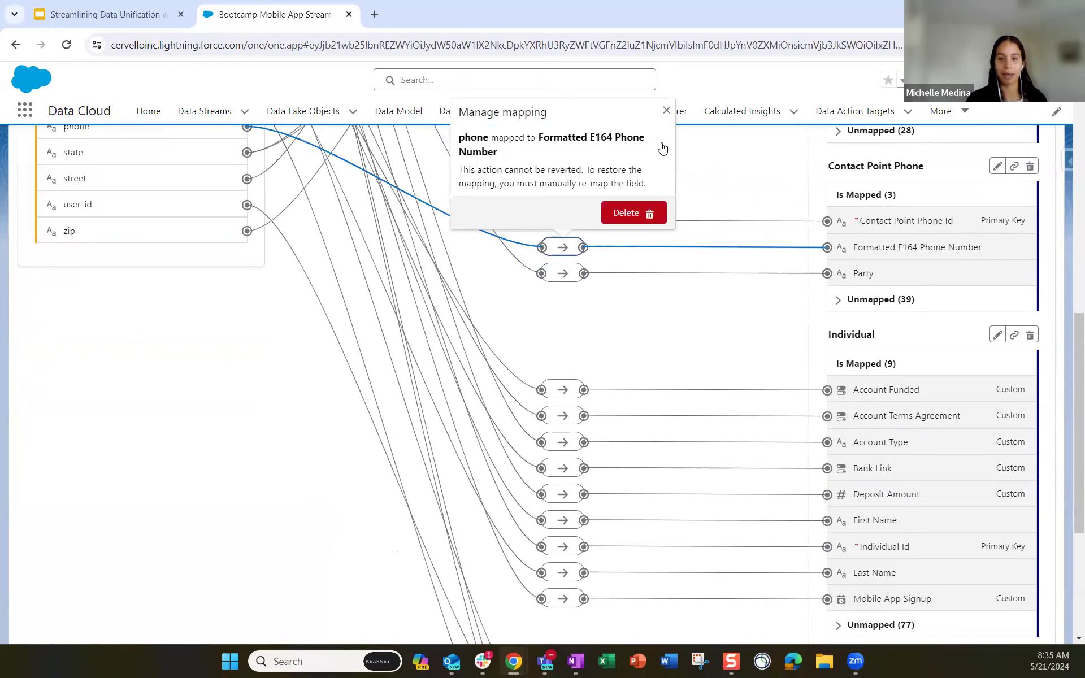
pyautogui.click(716, 157)
pyautogui.scroll(-1, 730, 248)
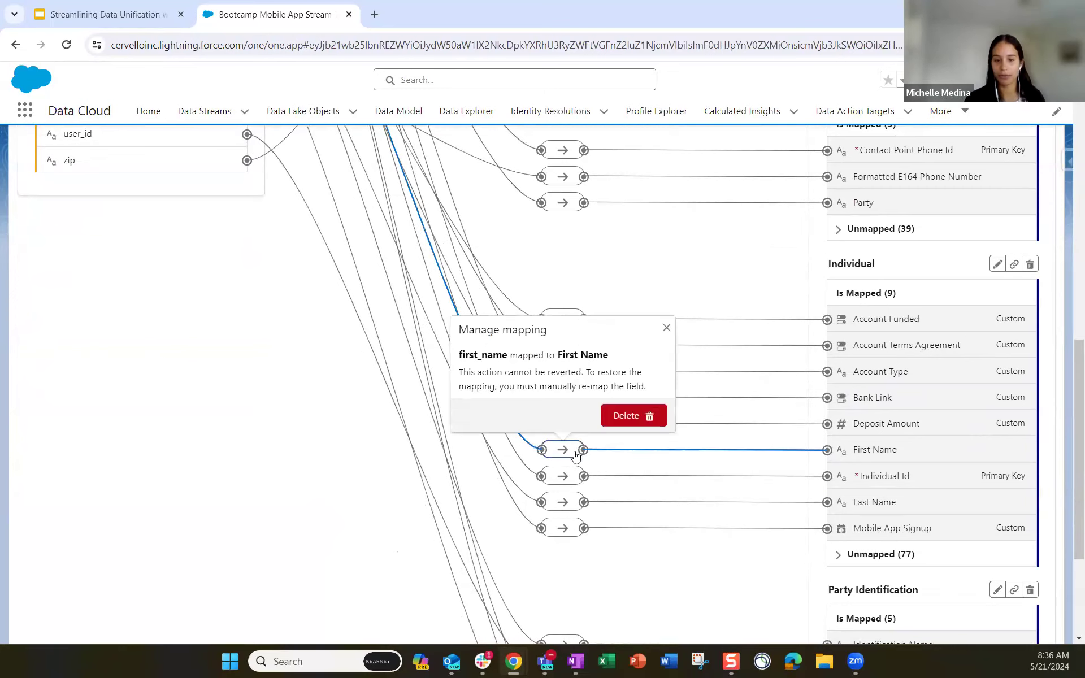
pyautogui.click(571, 507)
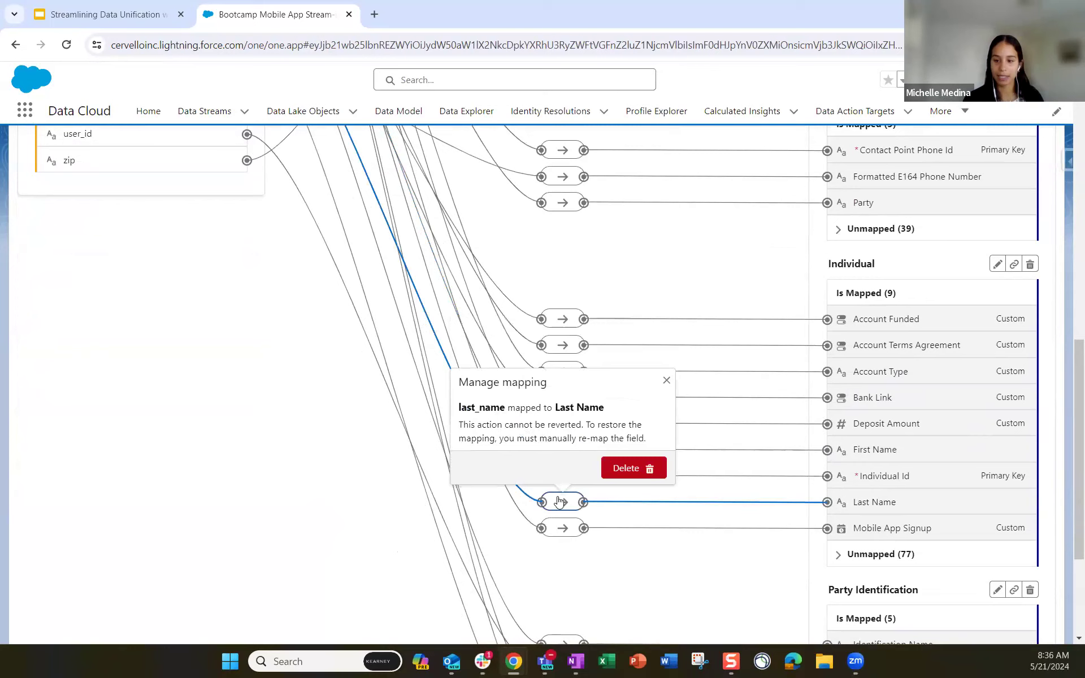
pyautogui.click(601, 583)
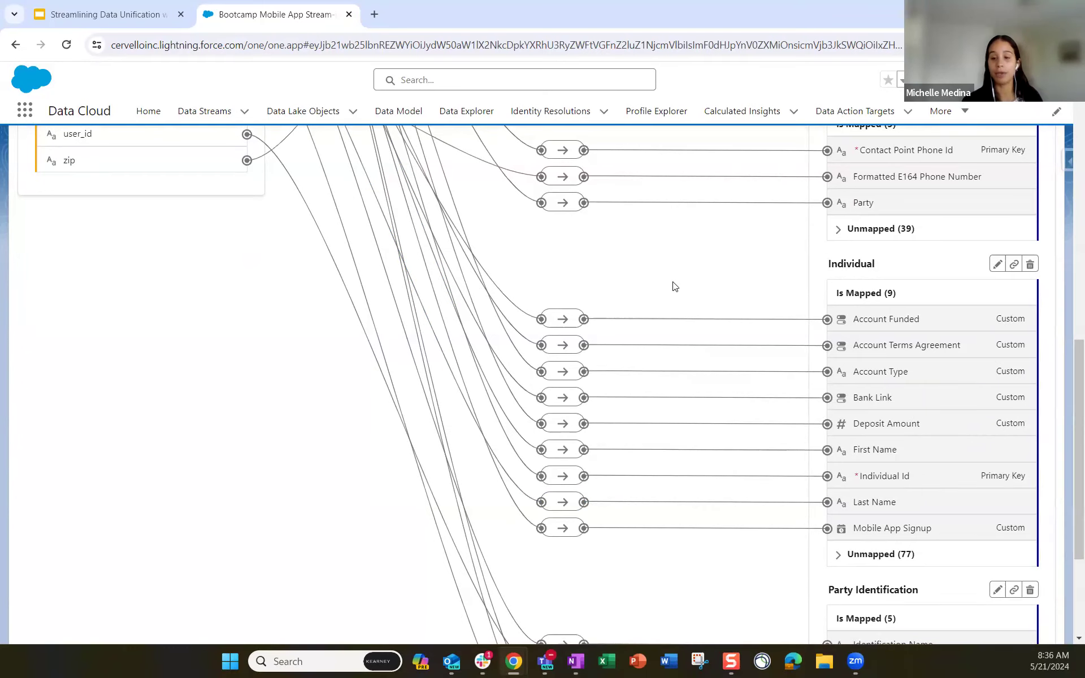
# Expand Individual's Unmapped (77) fields, preview the Add New Field data types, then cancel
pyautogui.click(891, 560)
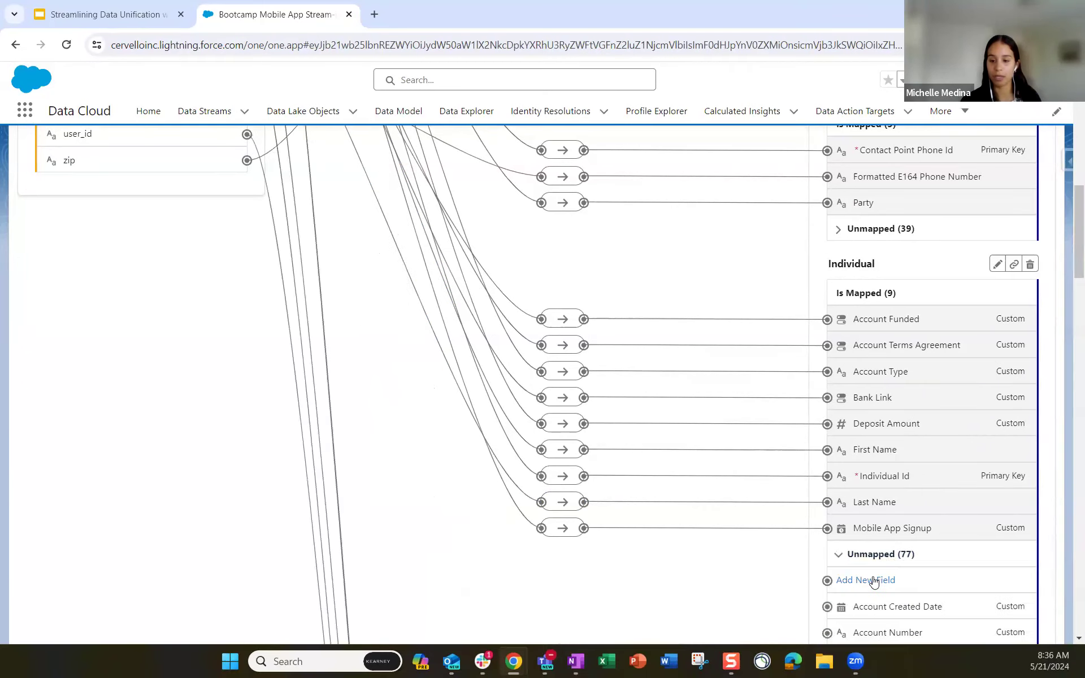
pyautogui.click(874, 582)
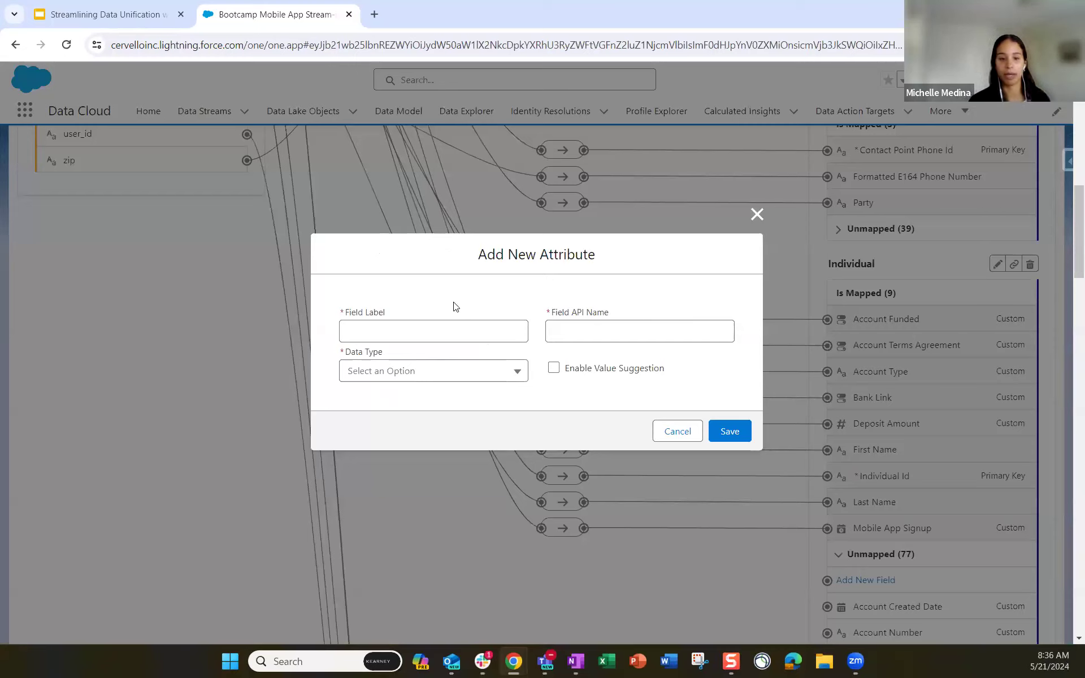
pyautogui.click(432, 379)
pyautogui.scroll(-2, 448, 467)
pyautogui.scroll(1, 409, 573)
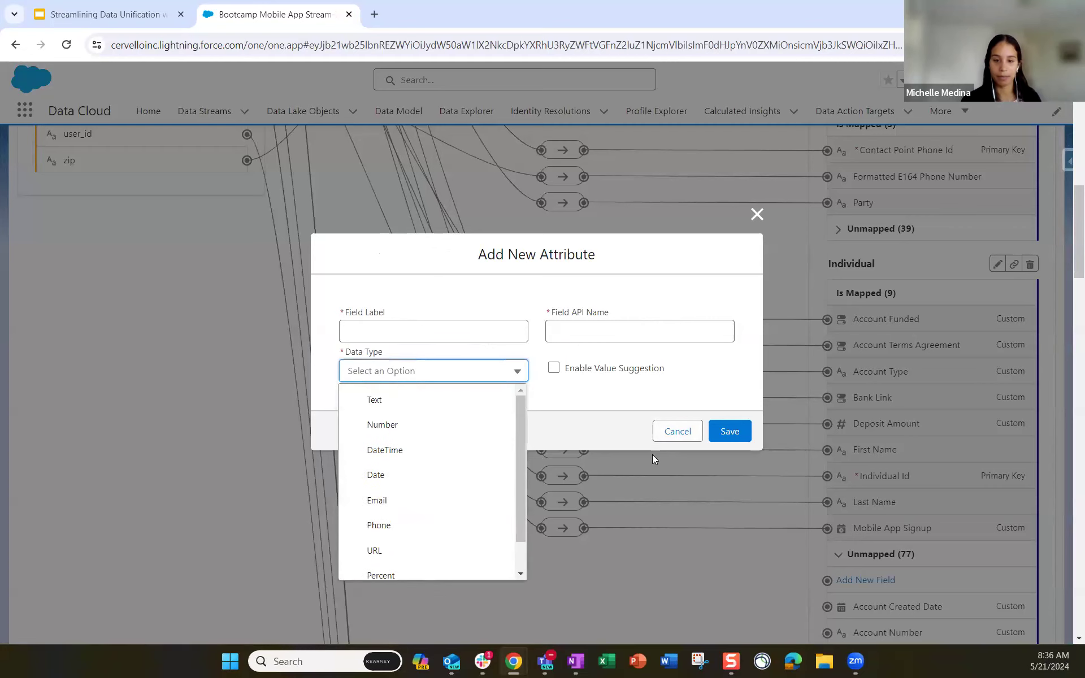
pyautogui.click(660, 436)
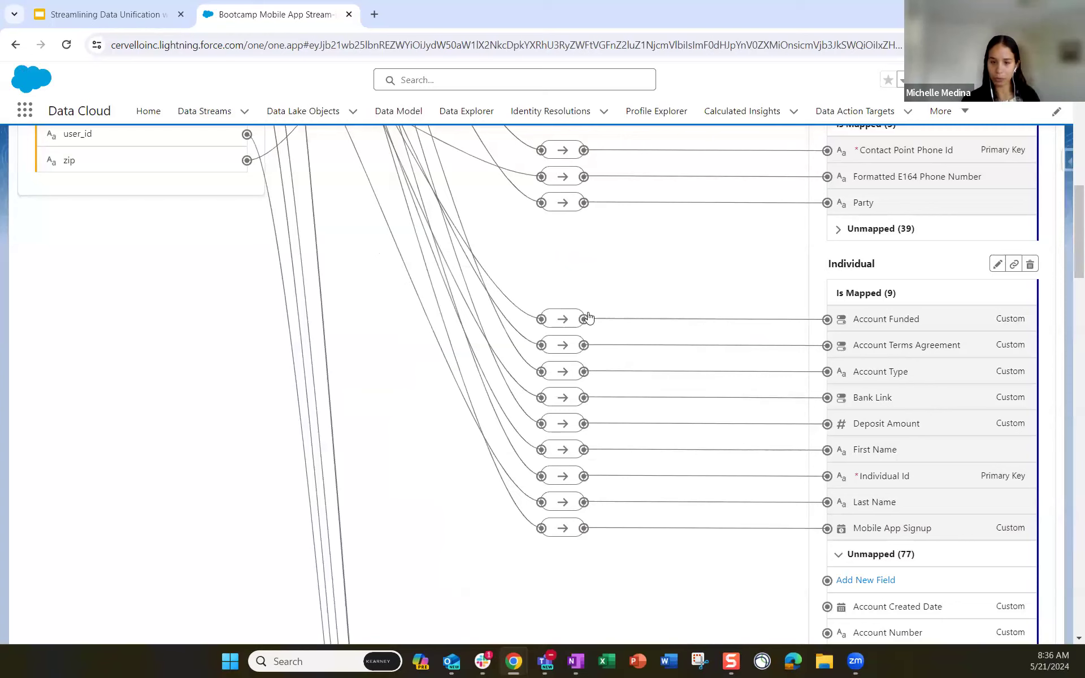
# Inspect the Individual mappings to Account Funded, Account Terms Agreement, Account Type and Bank Link
pyautogui.click(562, 319)
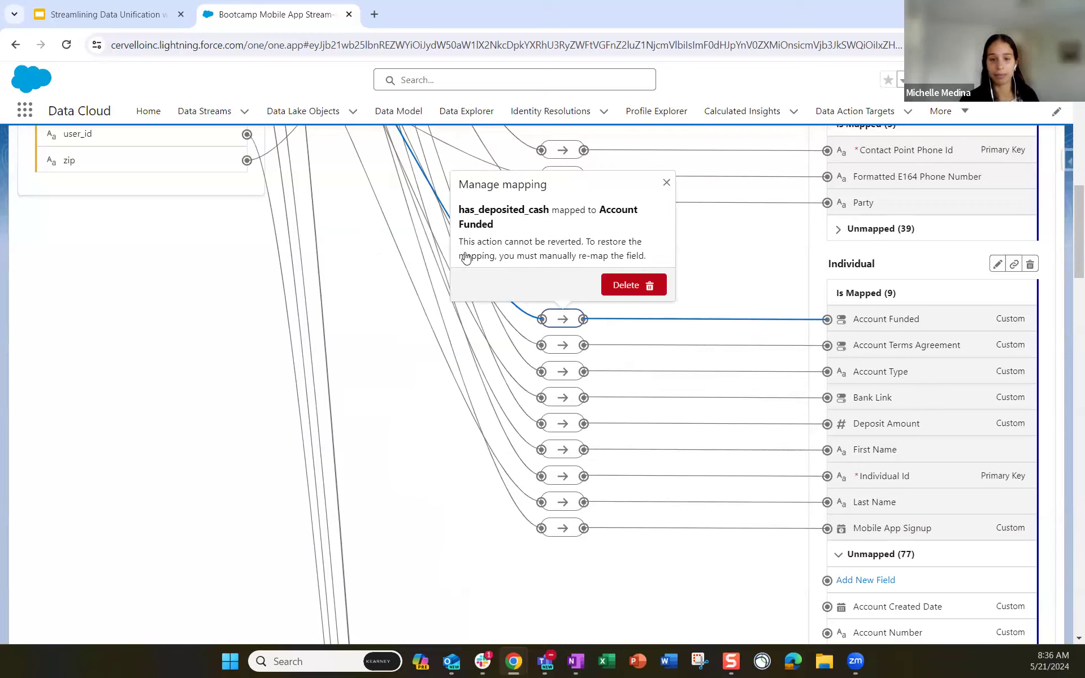
pyautogui.click(562, 345)
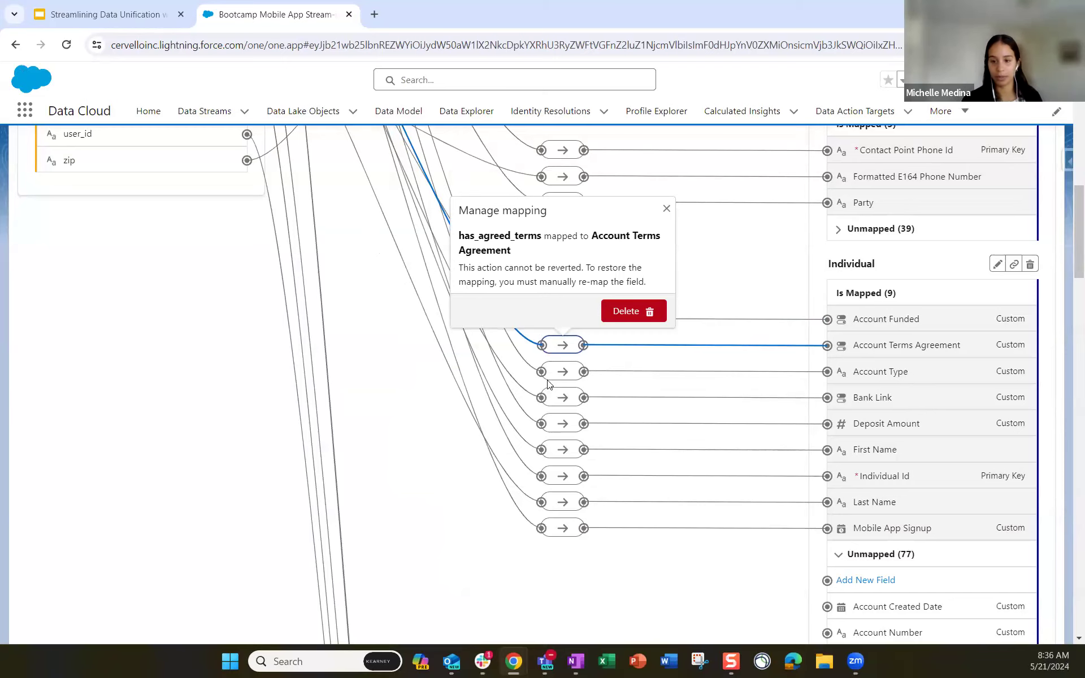
pyautogui.click(569, 378)
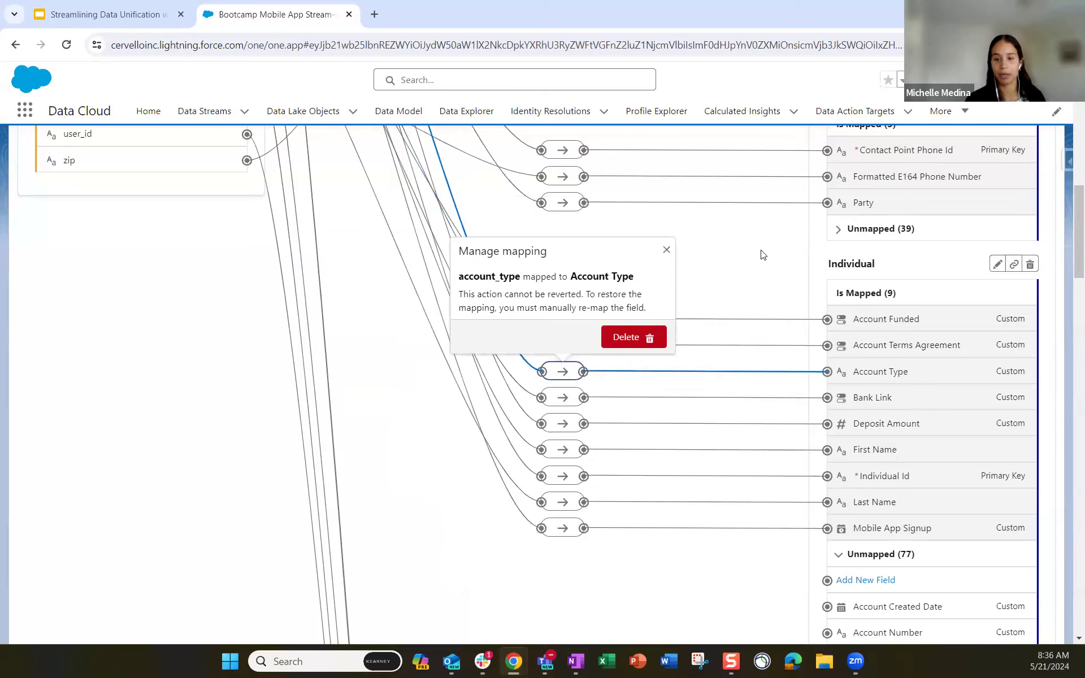
pyautogui.click(763, 254)
pyautogui.click(565, 407)
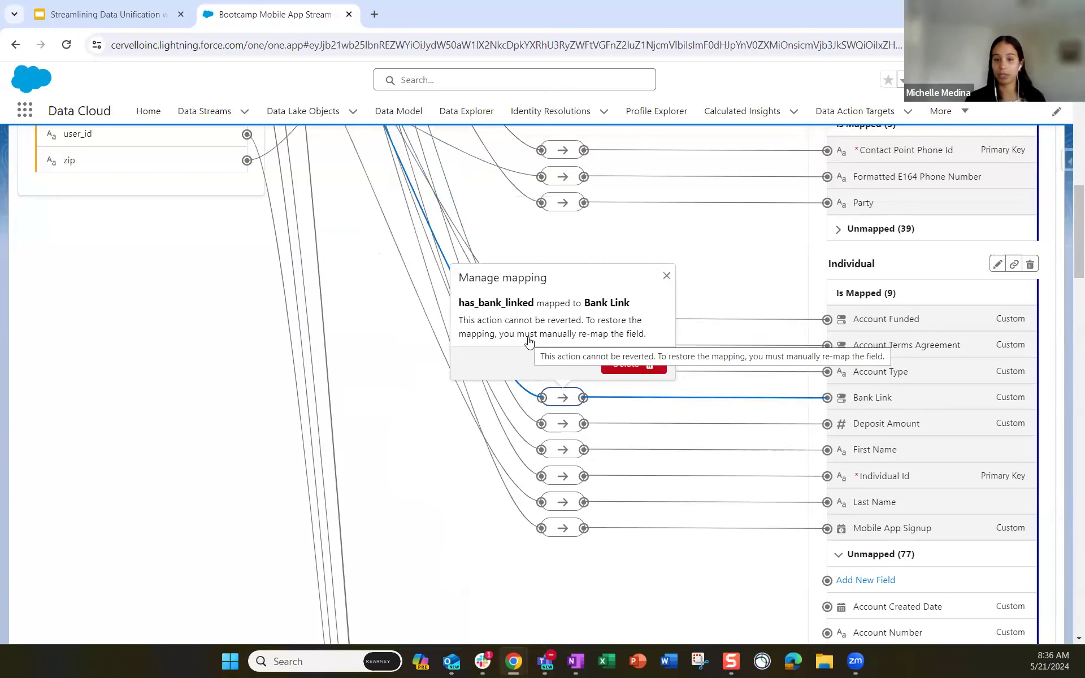
pyautogui.click(710, 269)
# Collapse Individual's unmapped fields and check the Party Identification composite_key to Party mapping
pyautogui.scroll(-6, 713, 270)
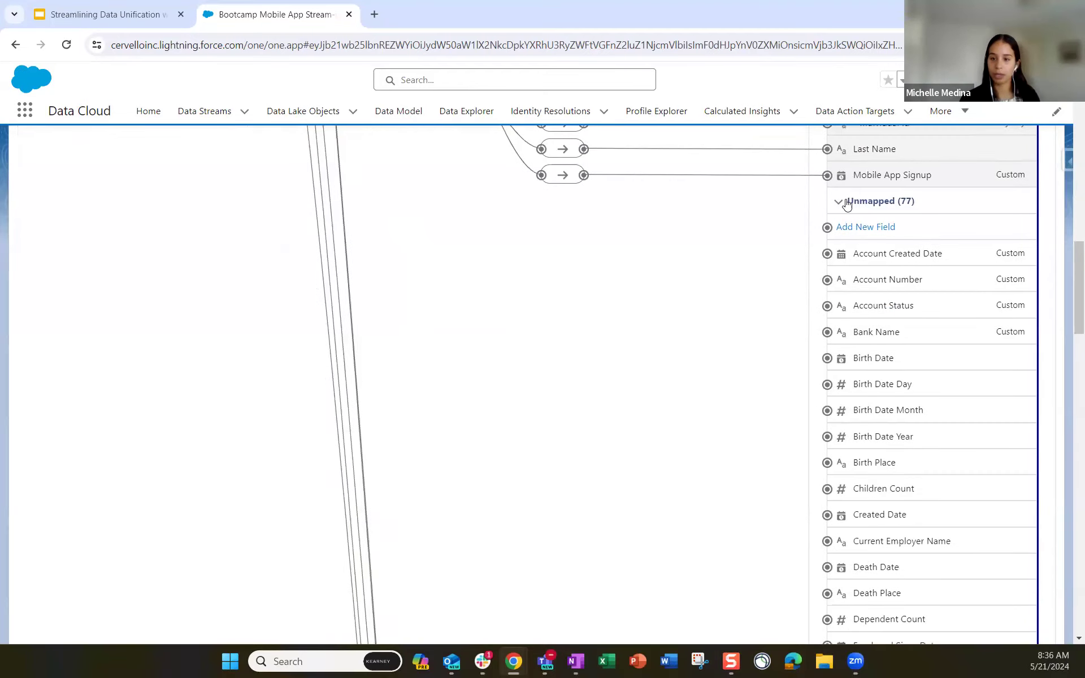
pyautogui.click(845, 202)
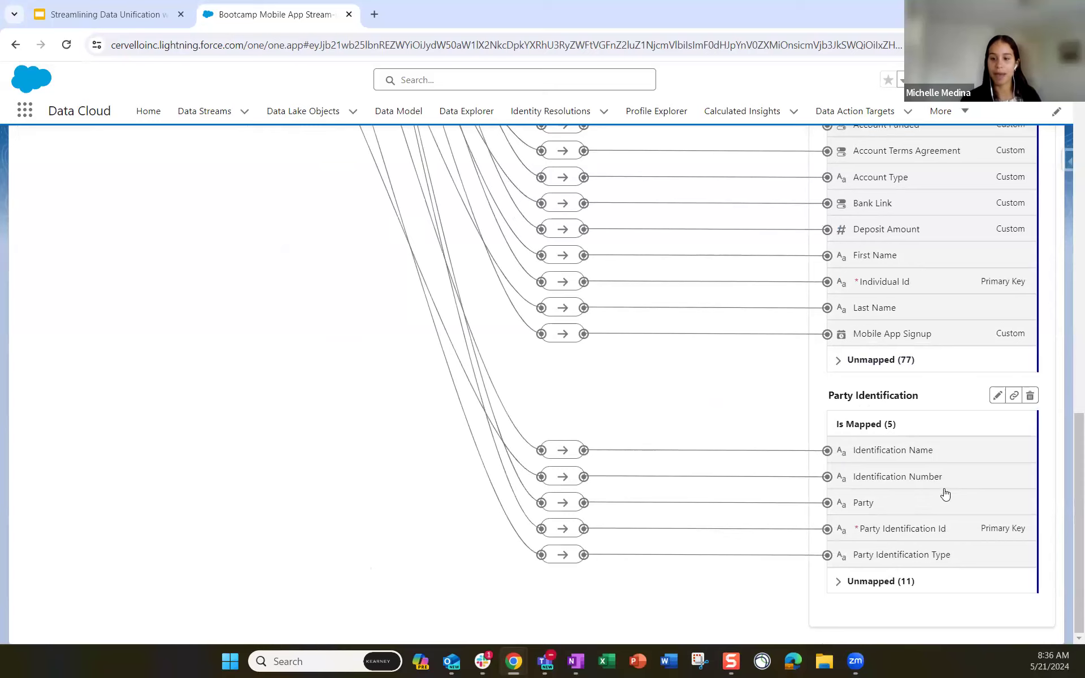
pyautogui.click(557, 500)
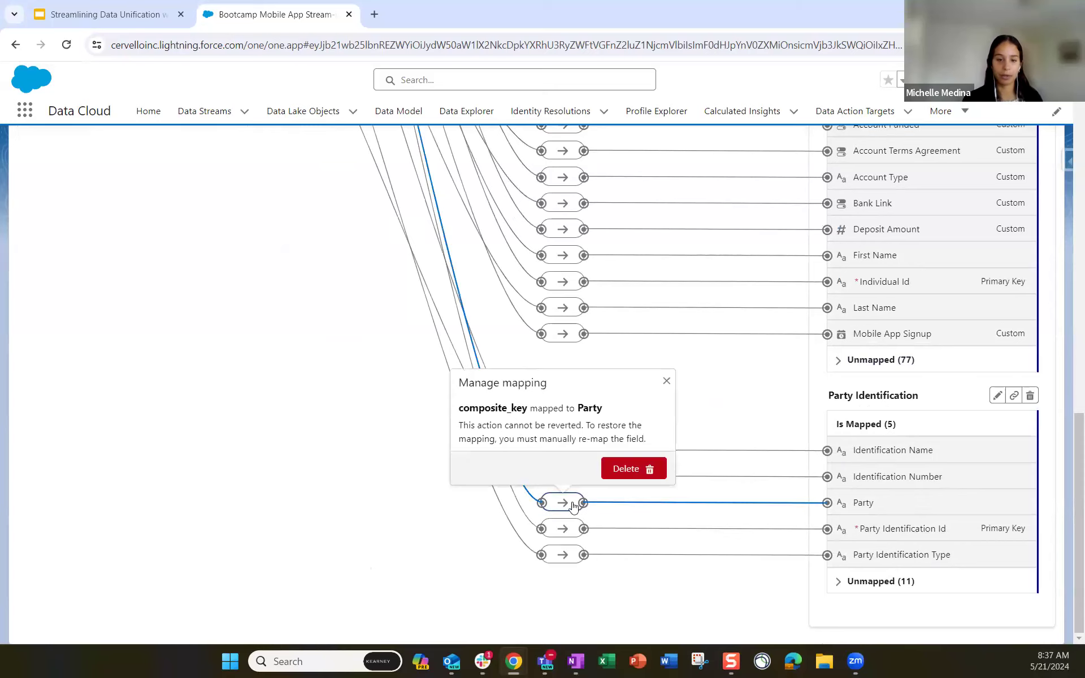
pyautogui.click(666, 381)
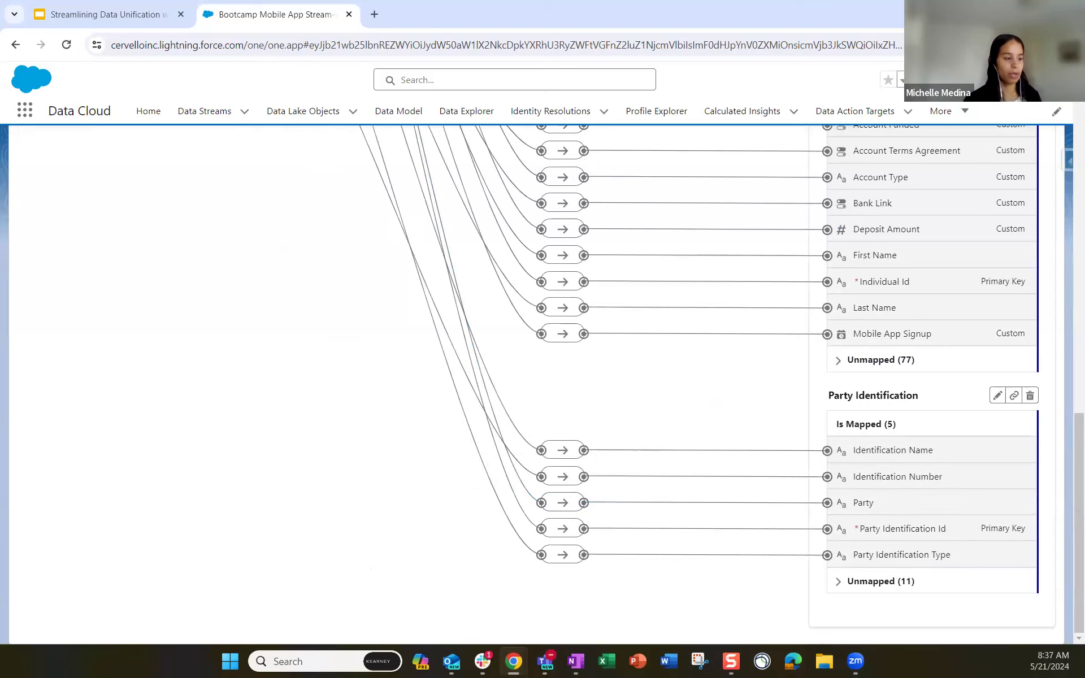
pyautogui.scroll(15, 752, 418)
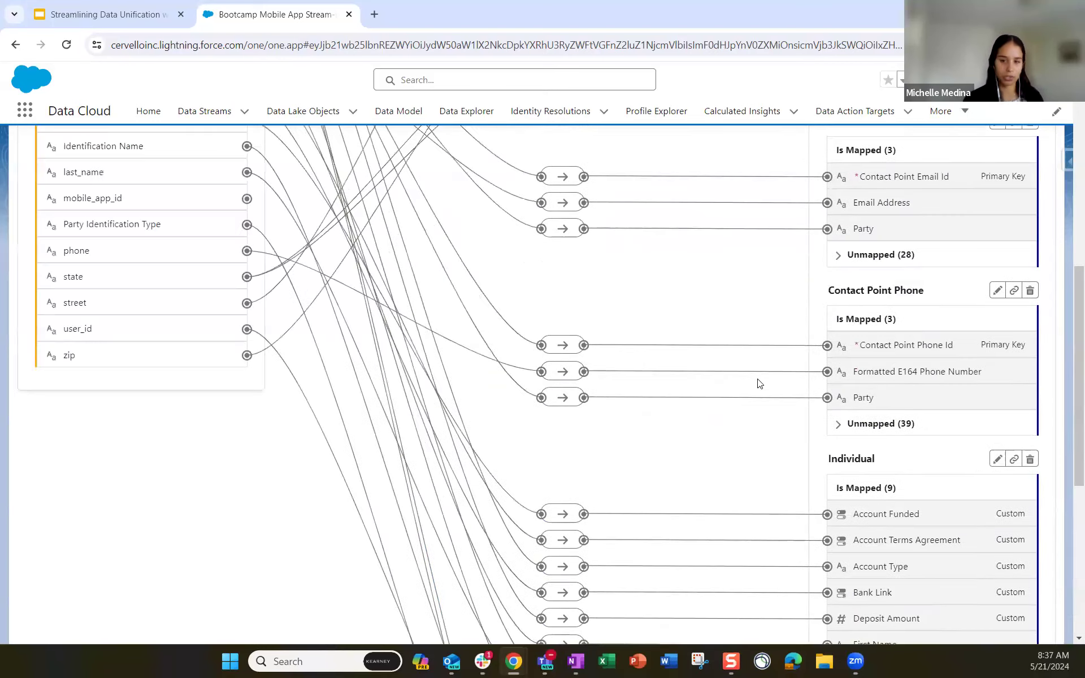
pyautogui.scroll(3, 961, 159)
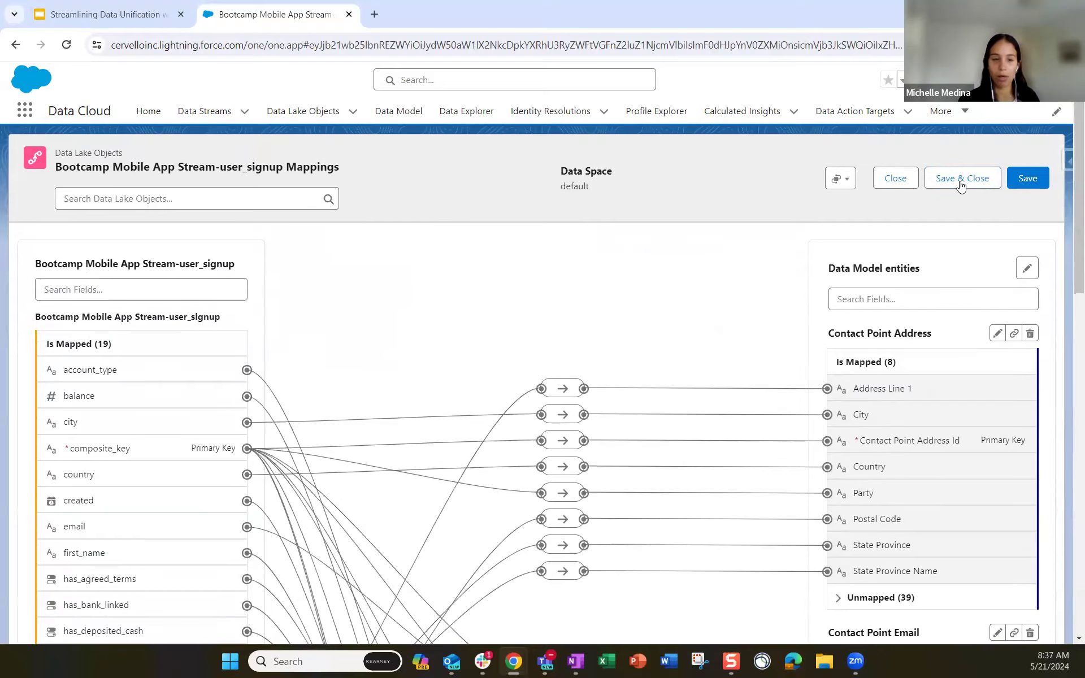
# Save & Close the user_signup mappings, then go back to the Data Streams list
pyautogui.click(955, 180)
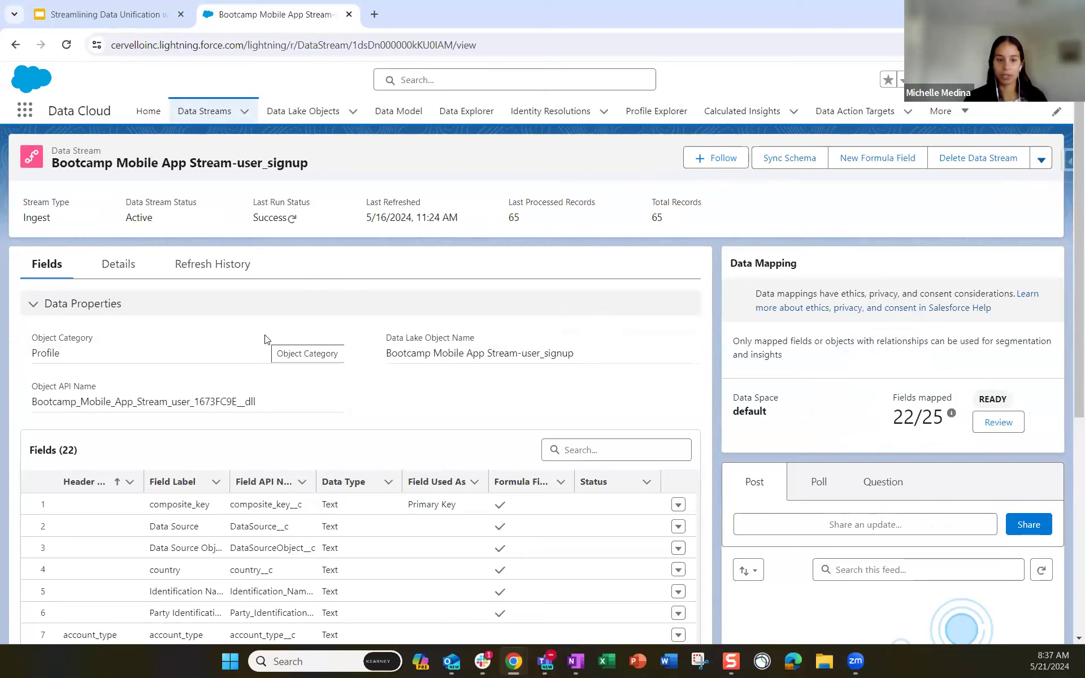
pyautogui.click(225, 113)
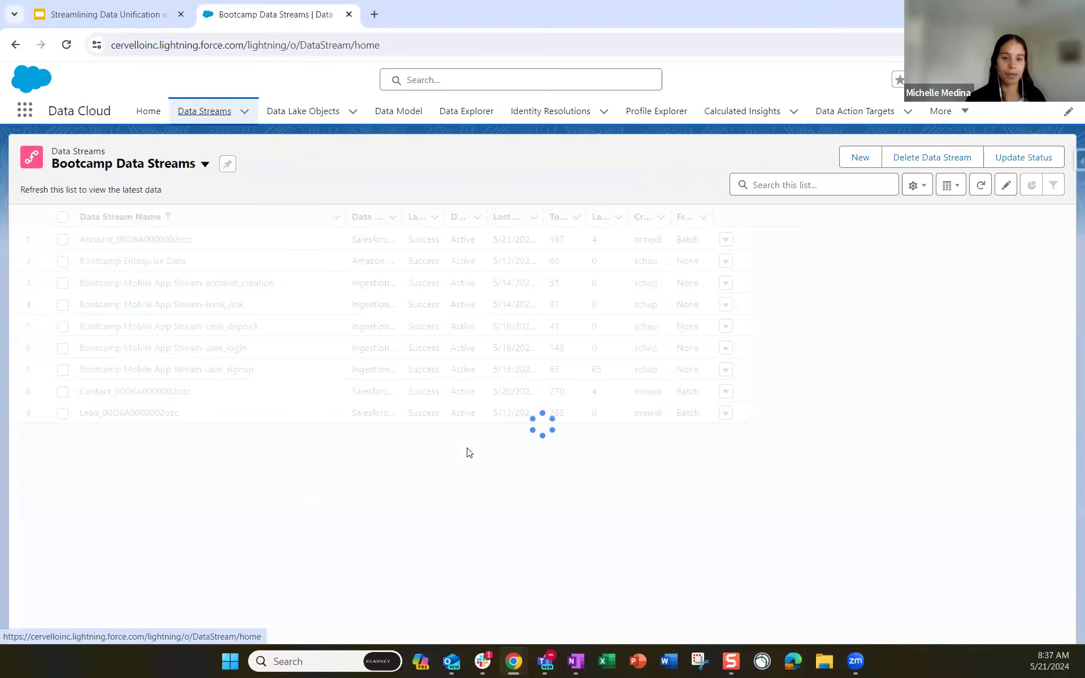
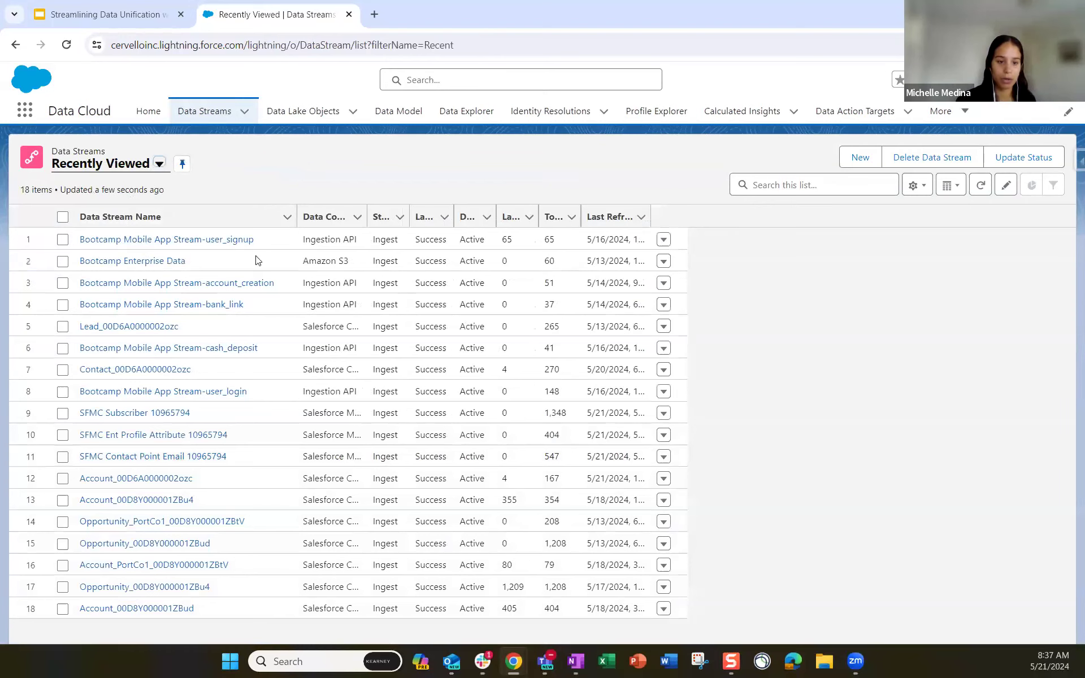
# Open the account_creation stream from the Bootcamp Data Streams view and show the Individual ID field's actions
pyautogui.click(248, 239)
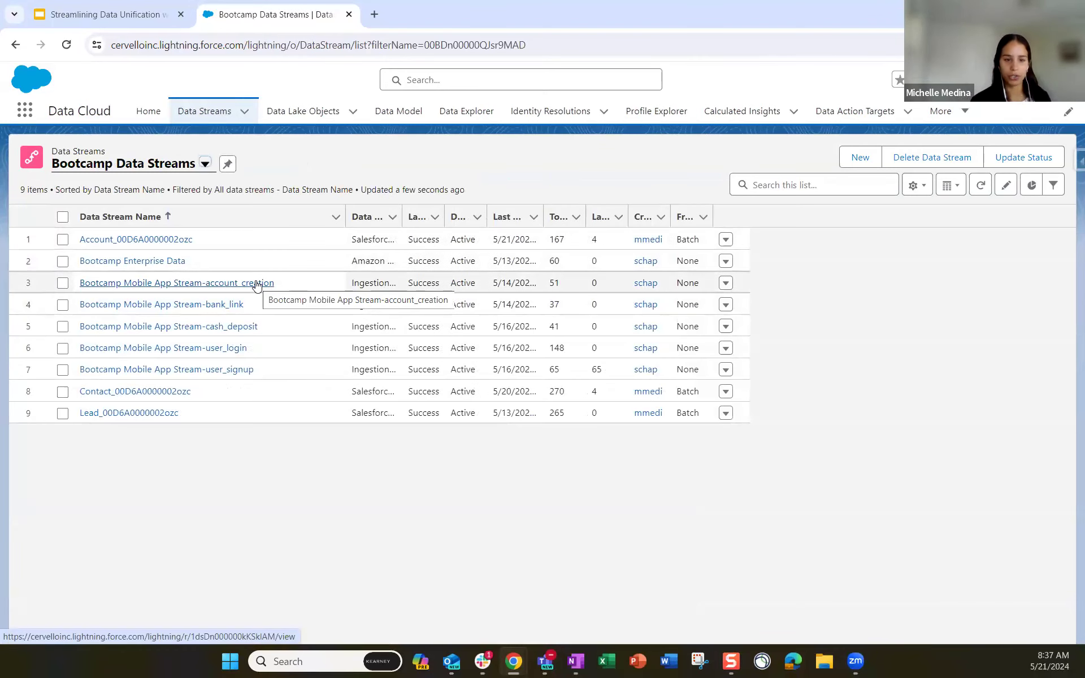
pyautogui.click(129, 285)
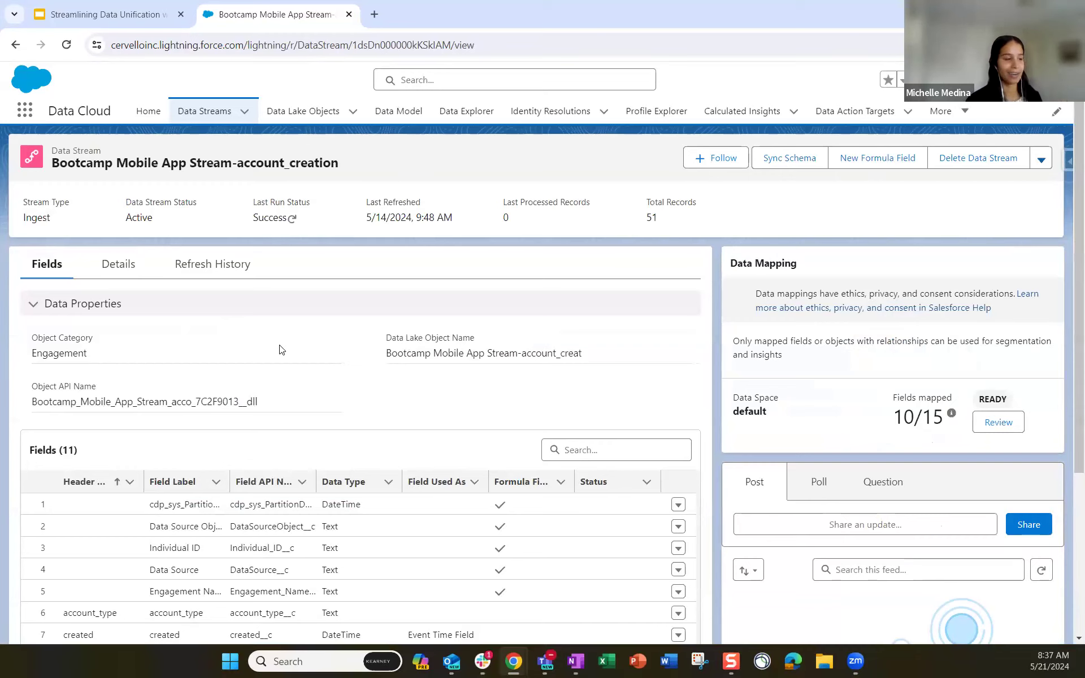
pyautogui.scroll(-3, 359, 421)
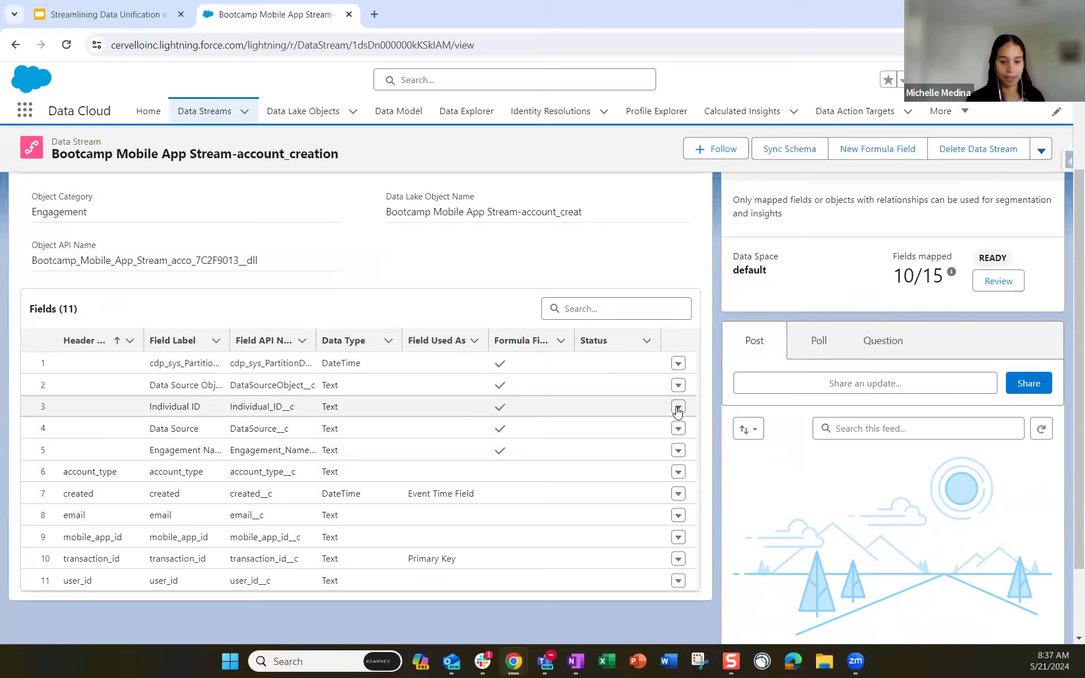
pyautogui.click(678, 408)
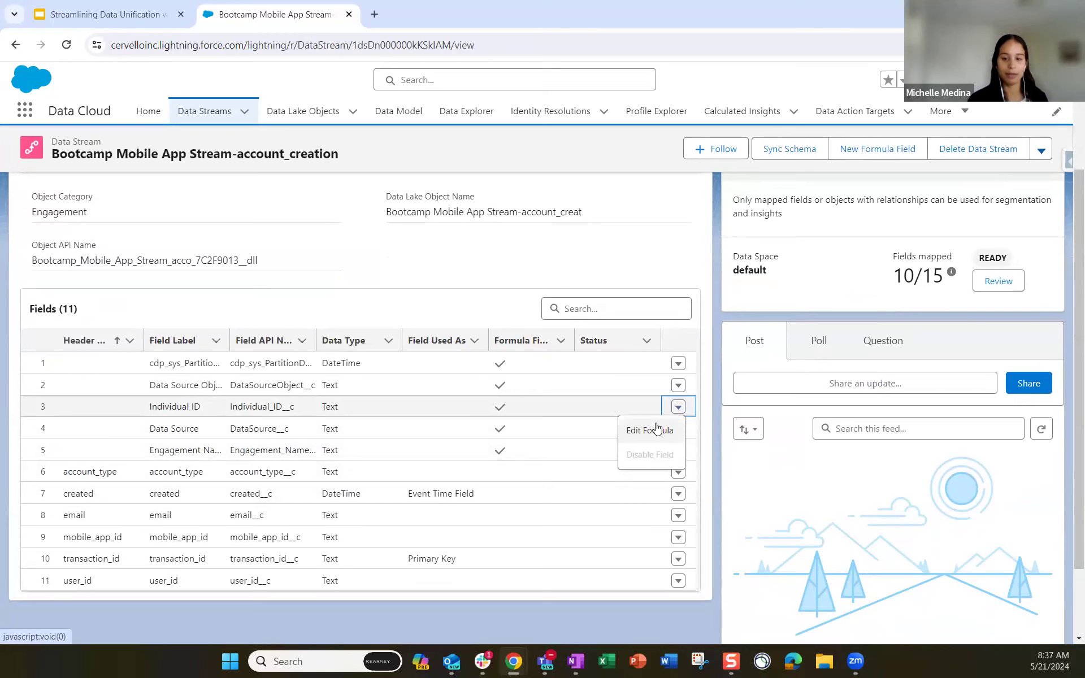
pyautogui.click(649, 440)
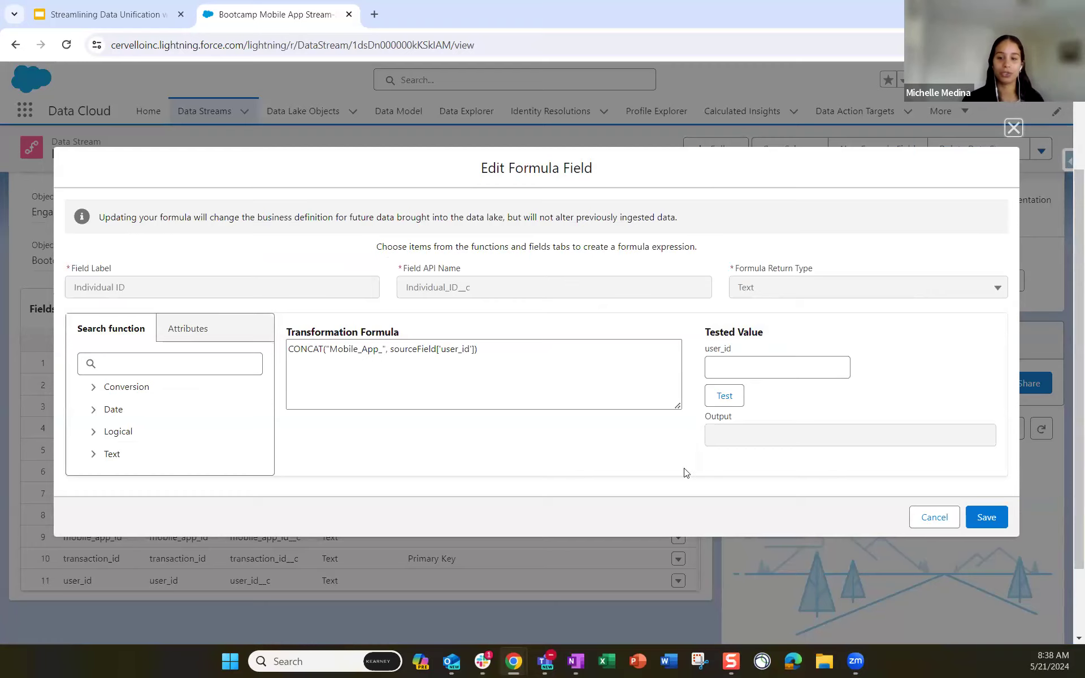
pyautogui.press('Escape')
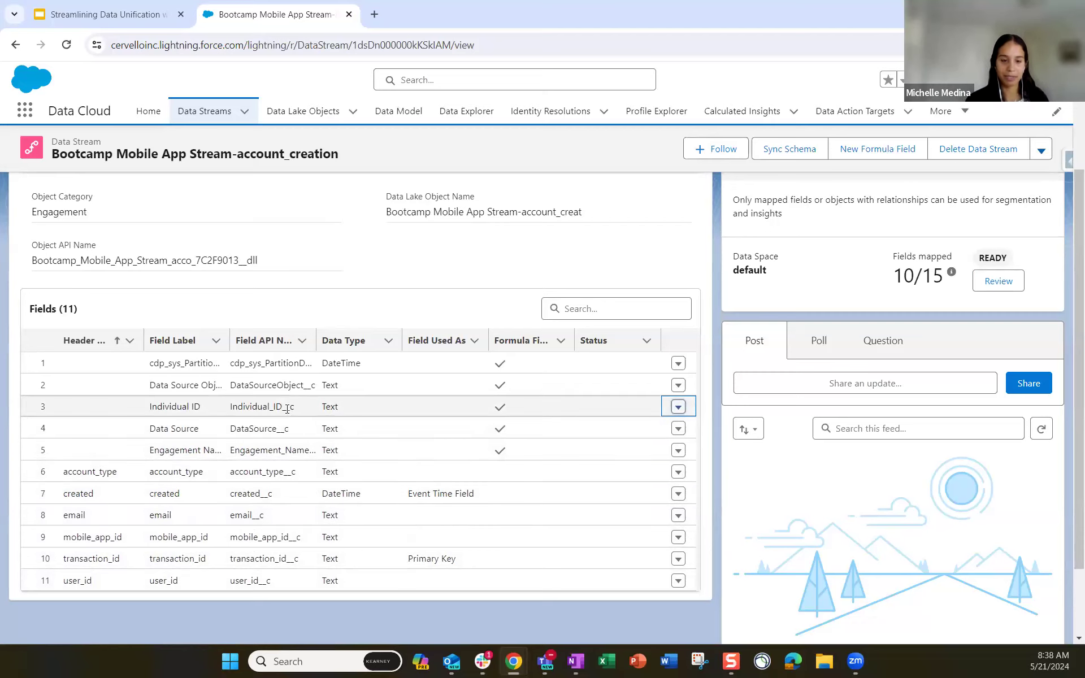
# Review the stream's mappings, inspecting the account_type, created and transaction_id mappings
pyautogui.click(990, 284)
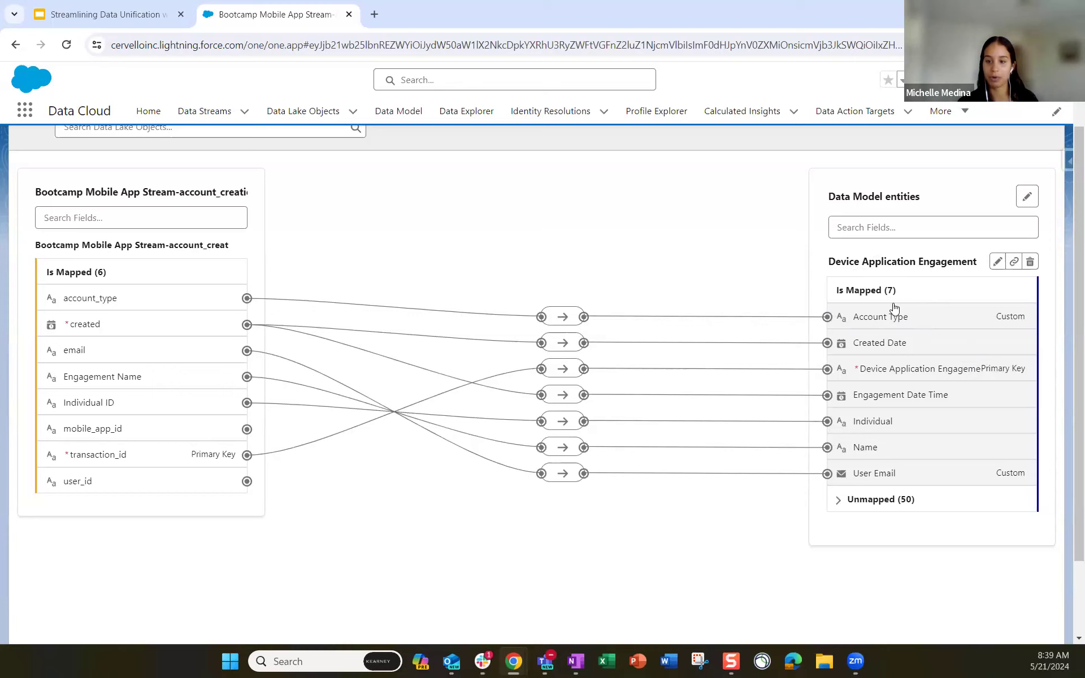
pyautogui.click(562, 317)
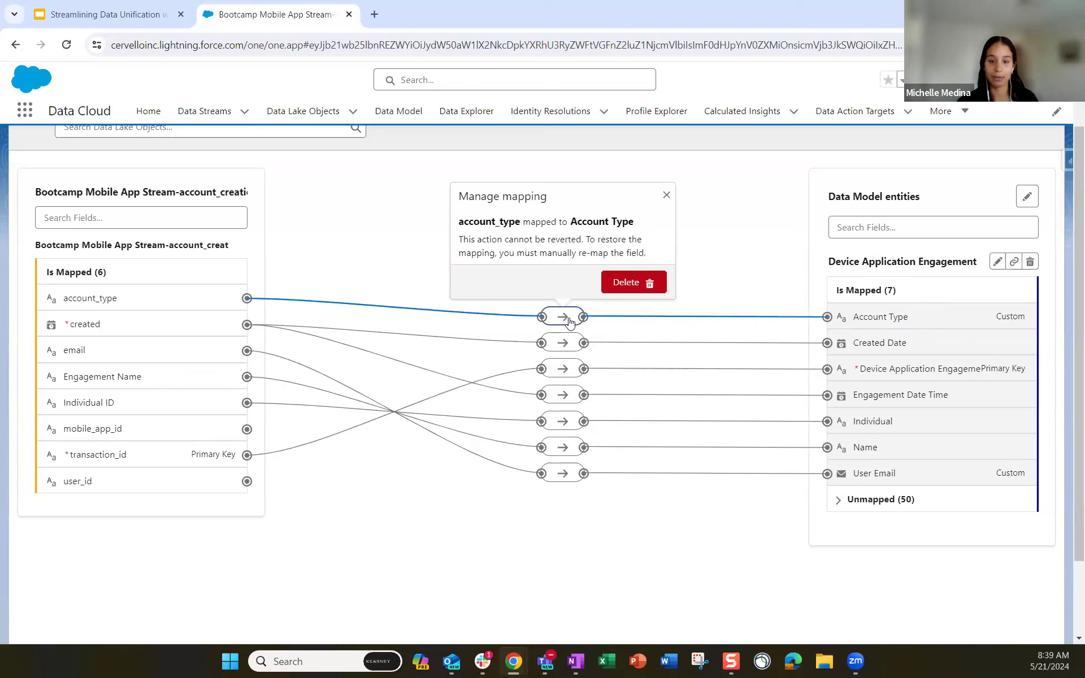
pyautogui.click(735, 246)
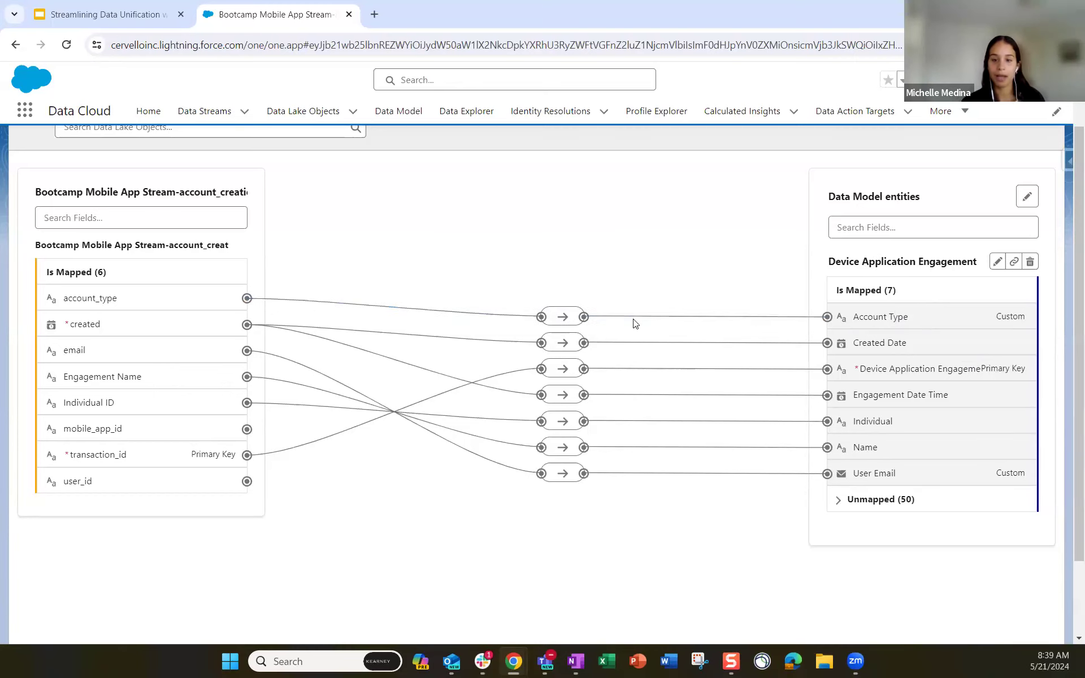
pyautogui.click(561, 343)
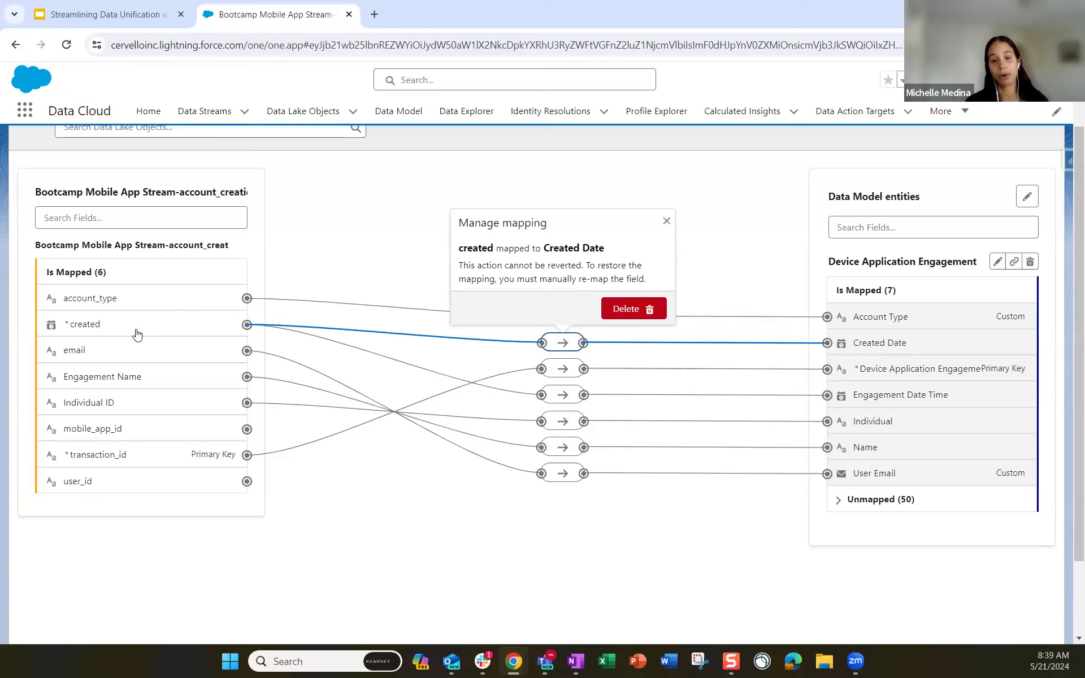
pyautogui.click(726, 227)
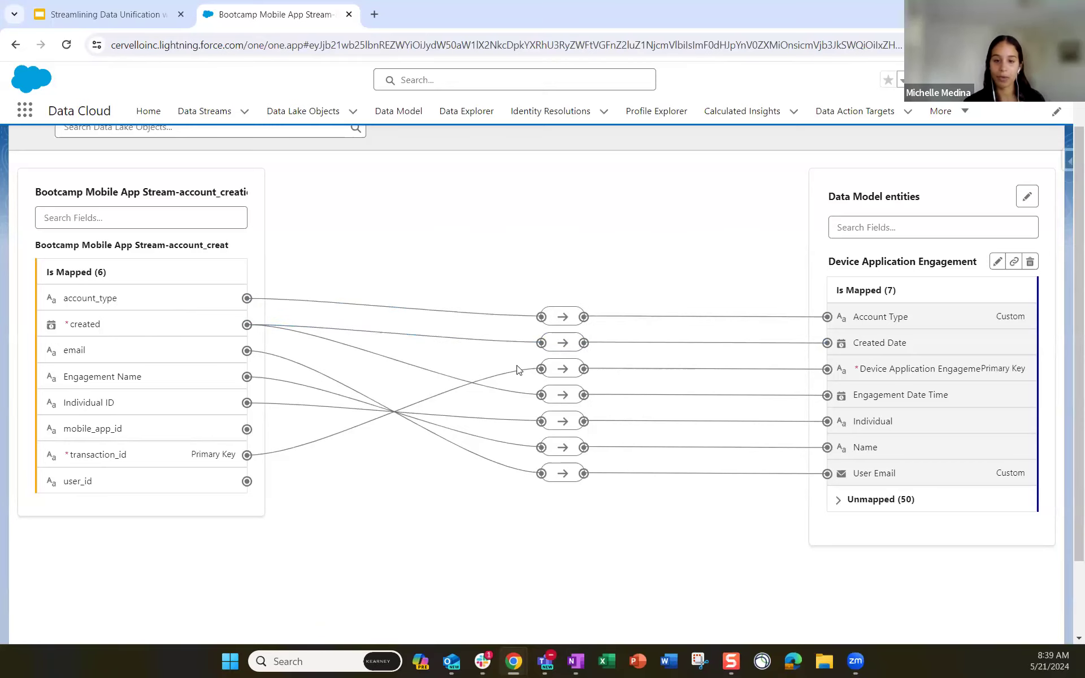
pyautogui.click(563, 370)
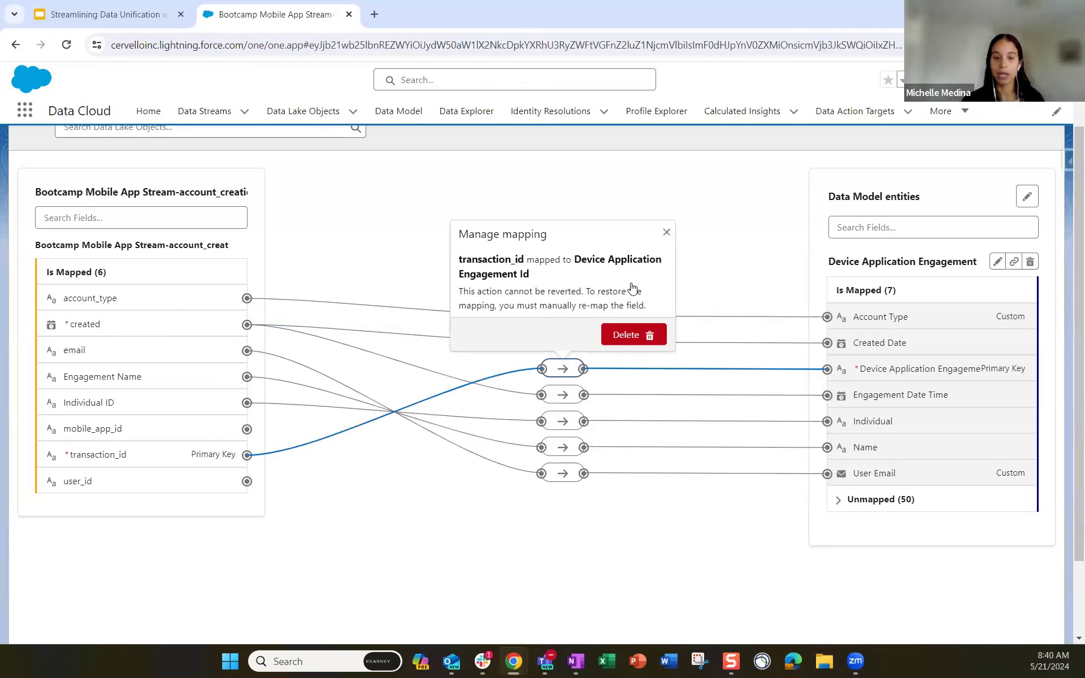
pyautogui.click(667, 234)
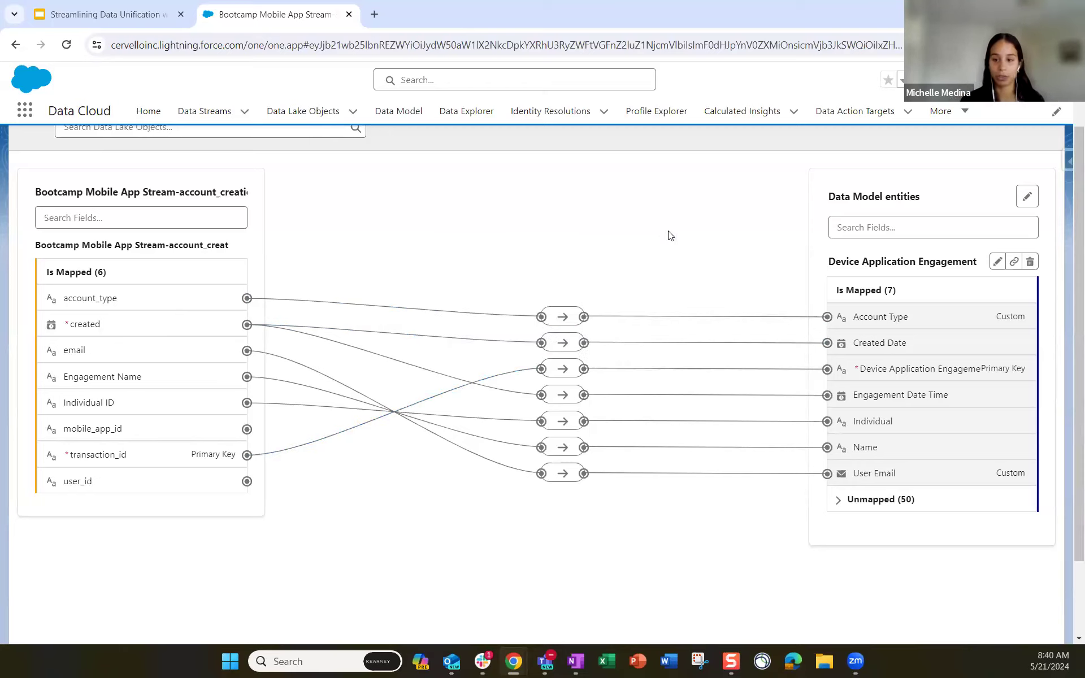
pyautogui.click(573, 423)
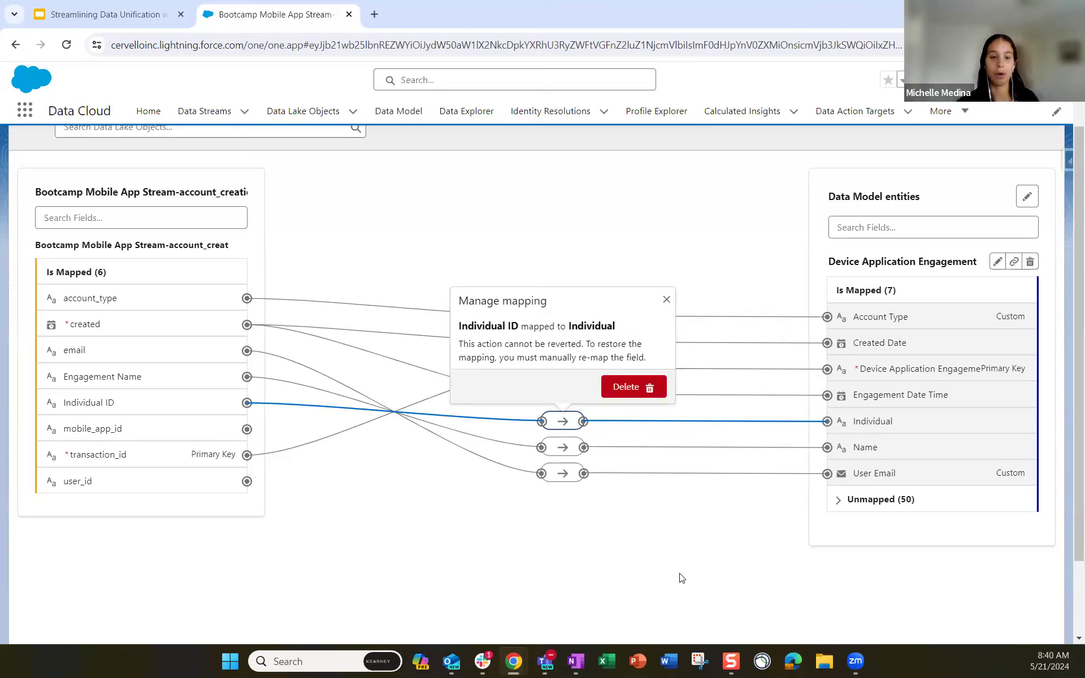
pyautogui.click(679, 532)
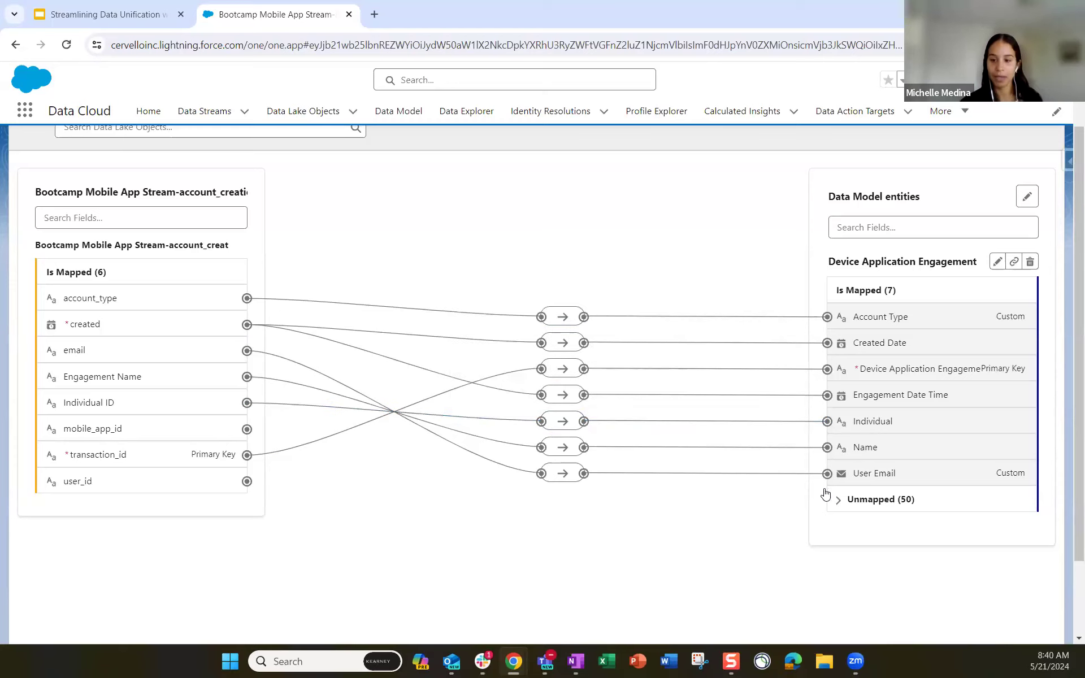
pyautogui.click(569, 452)
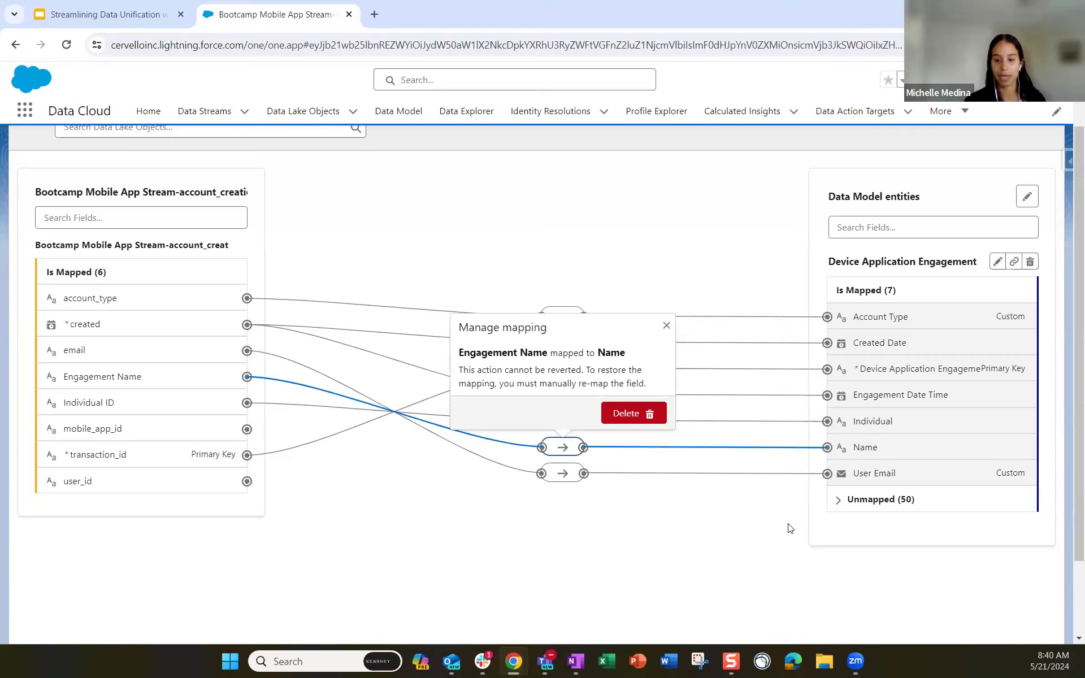
pyautogui.click(666, 325)
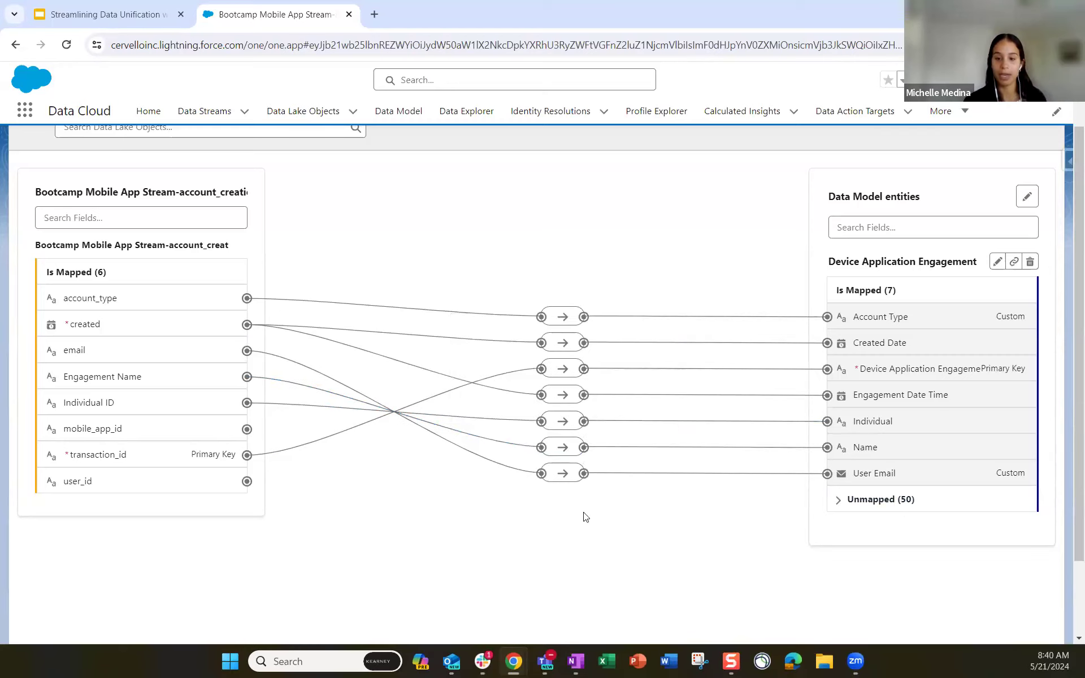
pyautogui.click(562, 474)
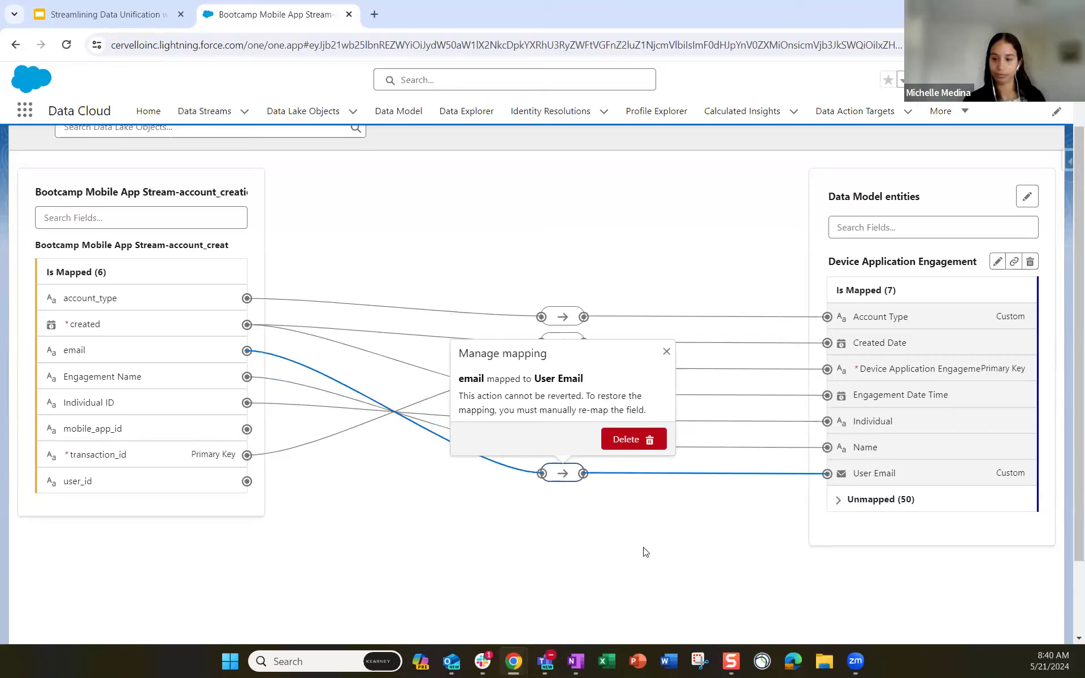
pyautogui.click(688, 358)
pyautogui.click(872, 501)
pyautogui.scroll(-3, 893, 525)
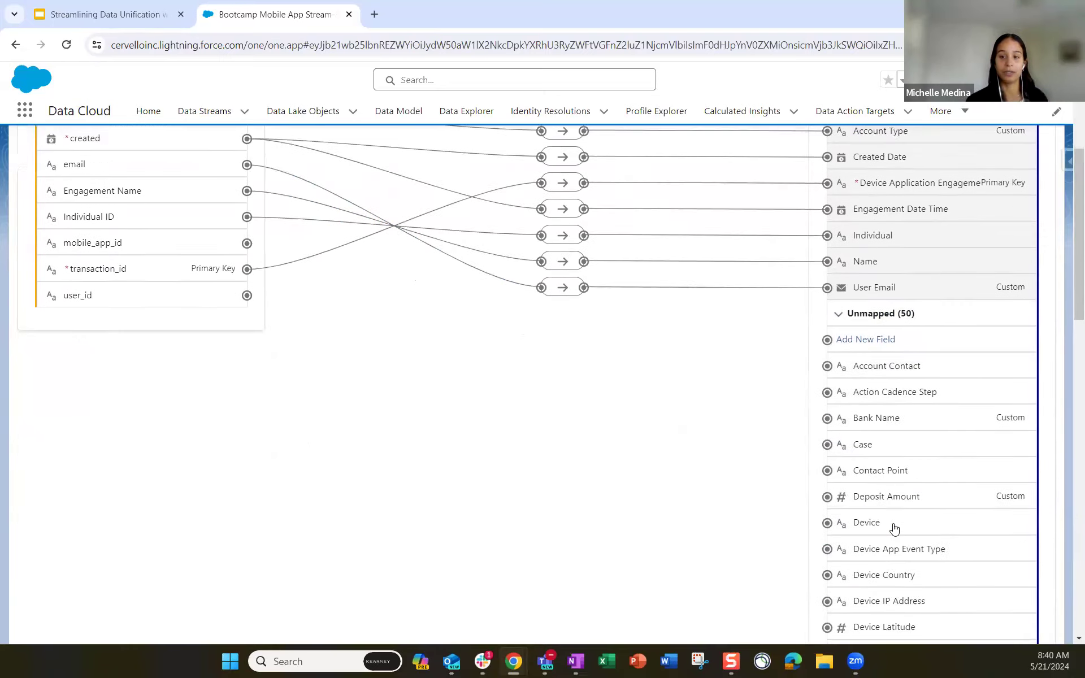
pyautogui.scroll(3, 891, 522)
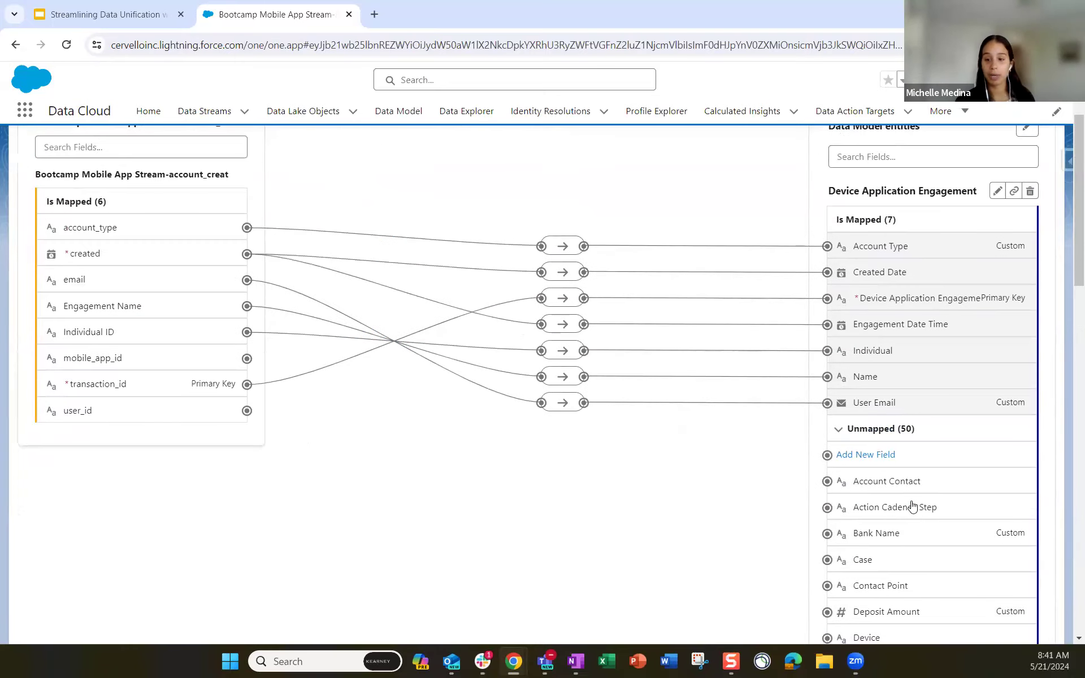
pyautogui.scroll(-3, 904, 503)
pyautogui.scroll(3, 916, 500)
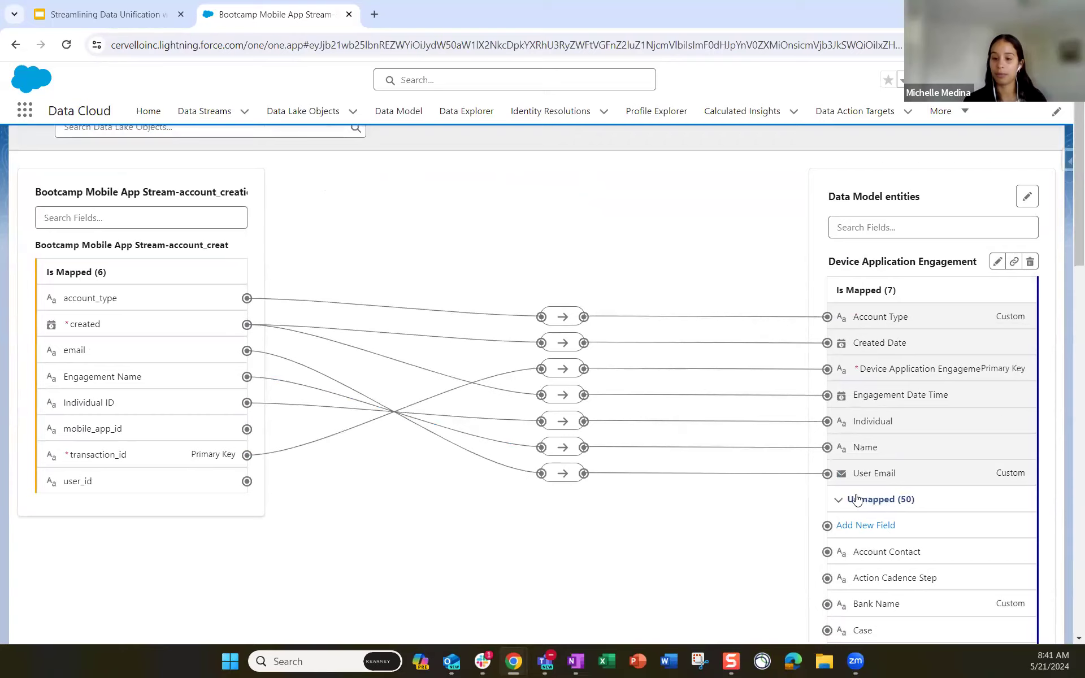
pyautogui.click(859, 498)
pyautogui.scroll(1, 830, 315)
pyautogui.scroll(1, 830, 316)
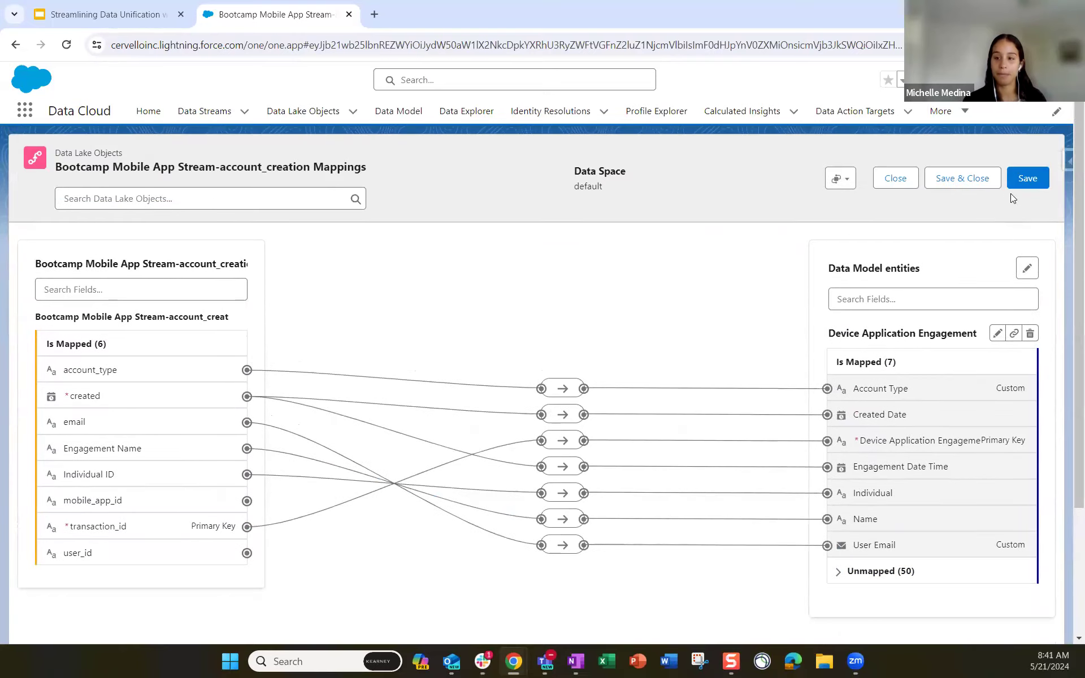
# Save and close the mappings, then switch the Data Streams list to Bootcamp Data Streams
pyautogui.click(983, 182)
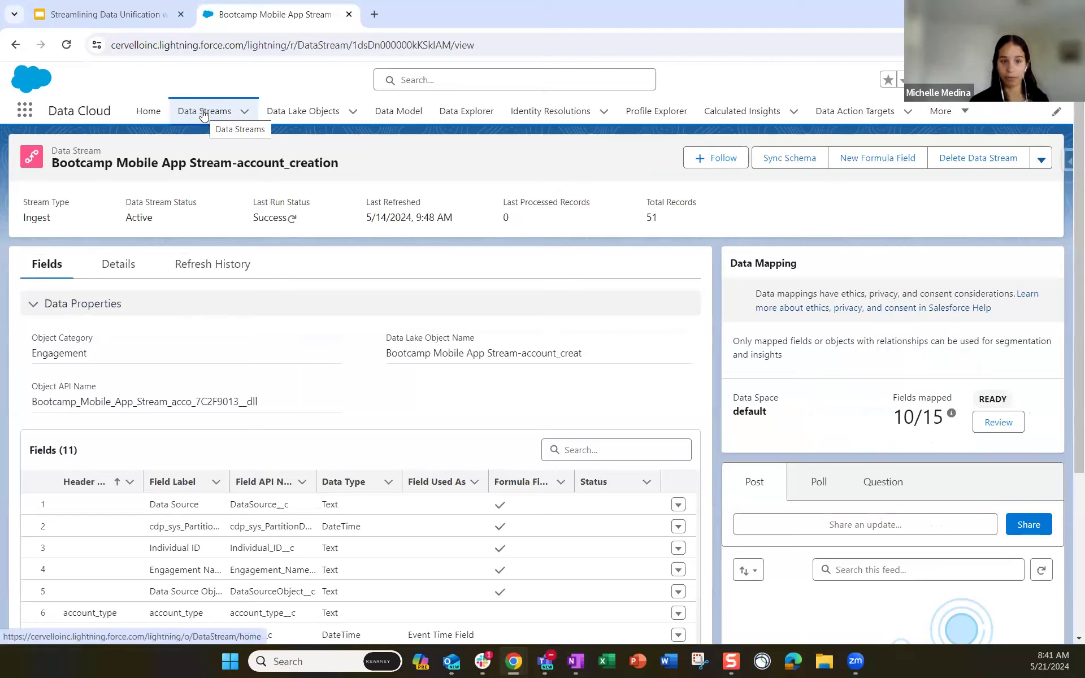
pyautogui.click(204, 113)
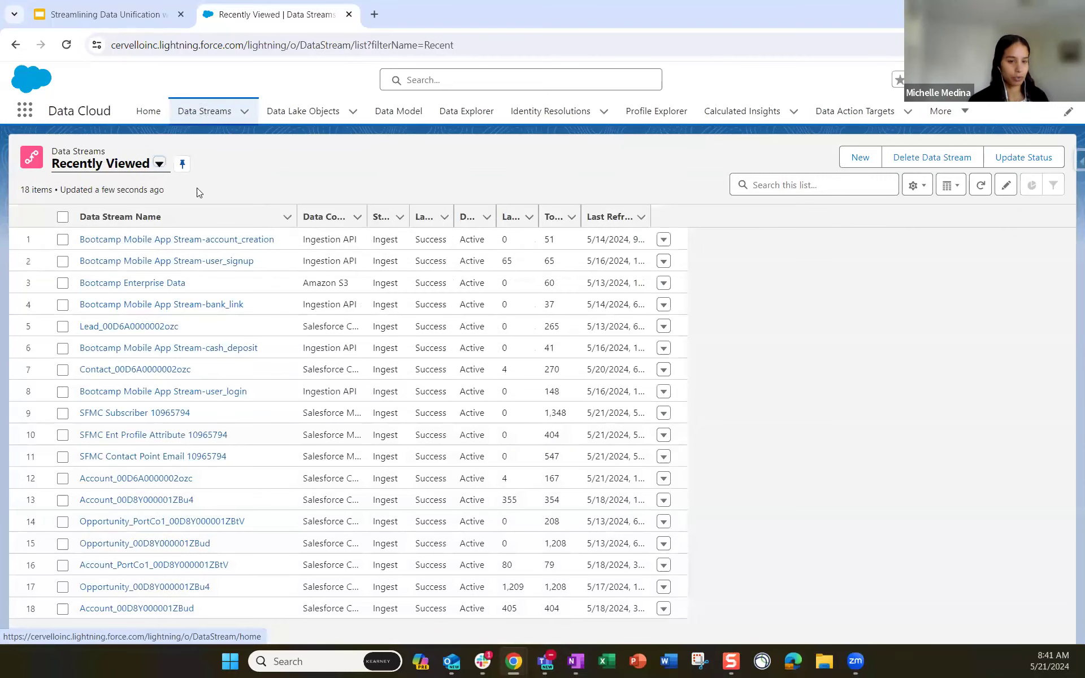
pyautogui.click(149, 167)
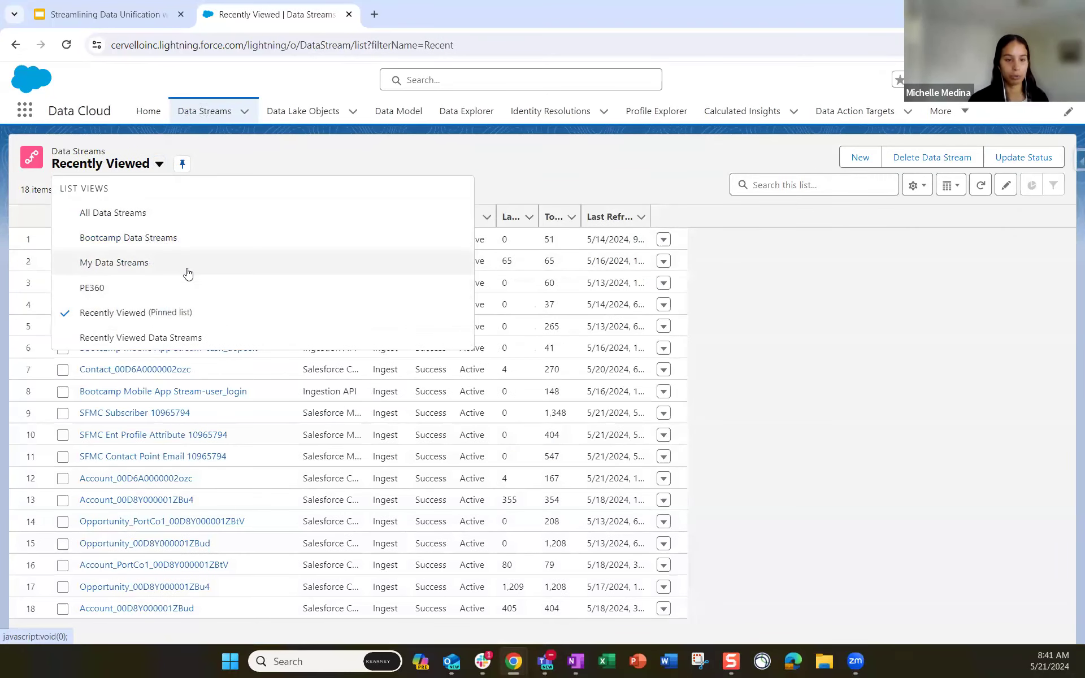
pyautogui.click(170, 241)
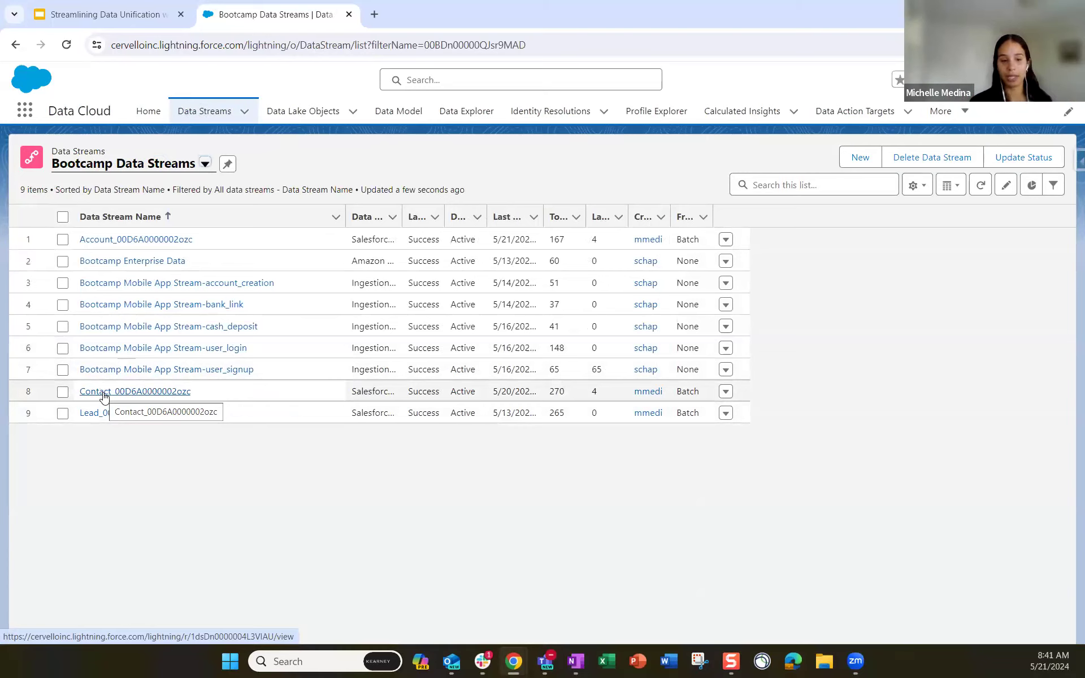
# Open the Contact_00D6A0000002ozc data stream and scroll through its fields
pyautogui.click(151, 394)
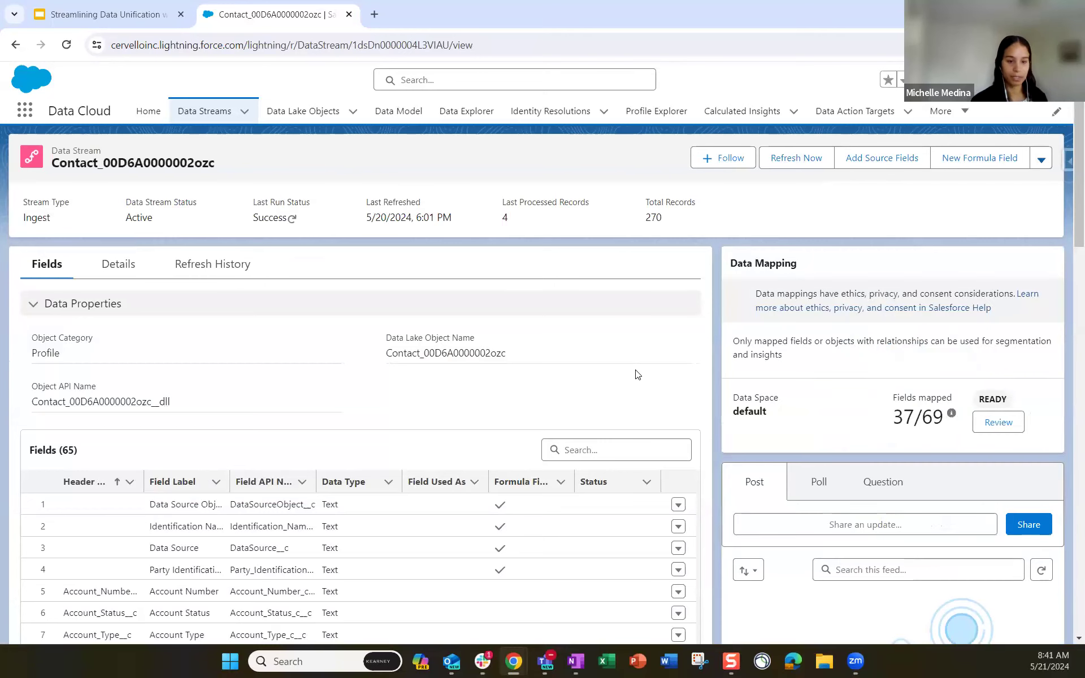
pyautogui.scroll(-4, 637, 374)
pyautogui.scroll(-1, 394, 430)
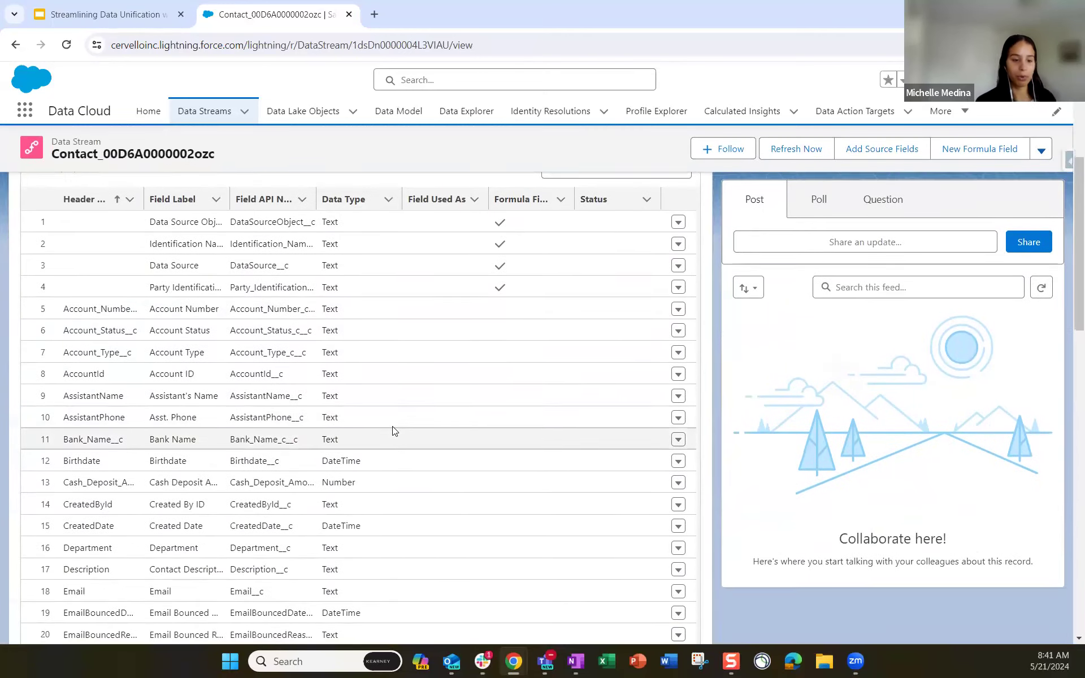
pyautogui.scroll(-2, 394, 431)
pyautogui.scroll(-8, 394, 431)
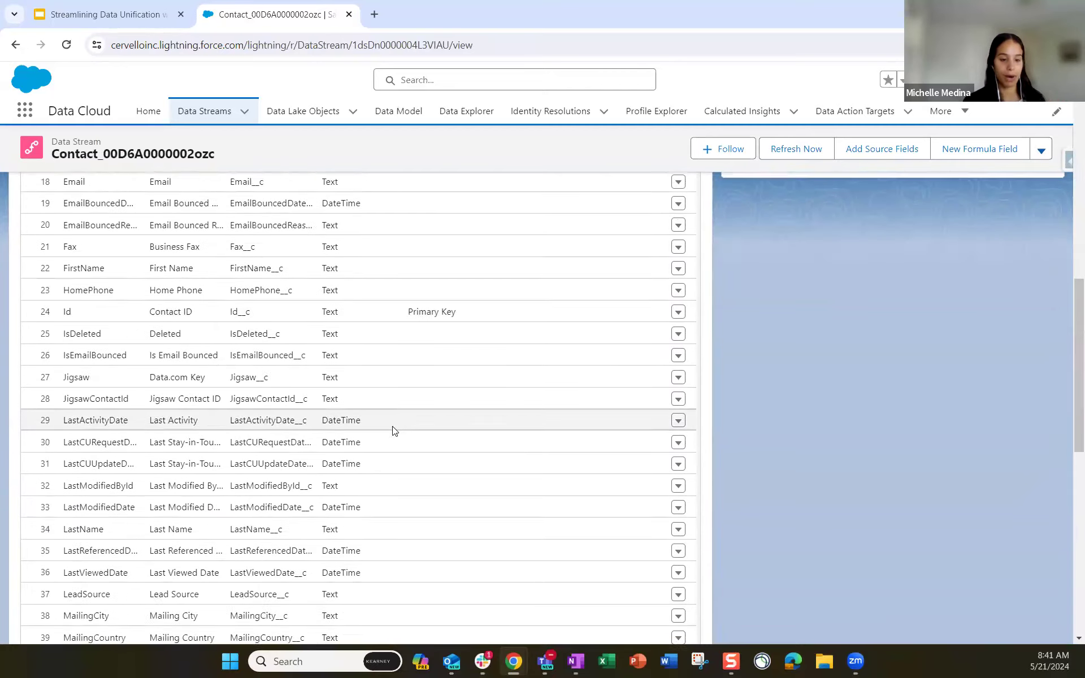
pyautogui.scroll(-5, 394, 431)
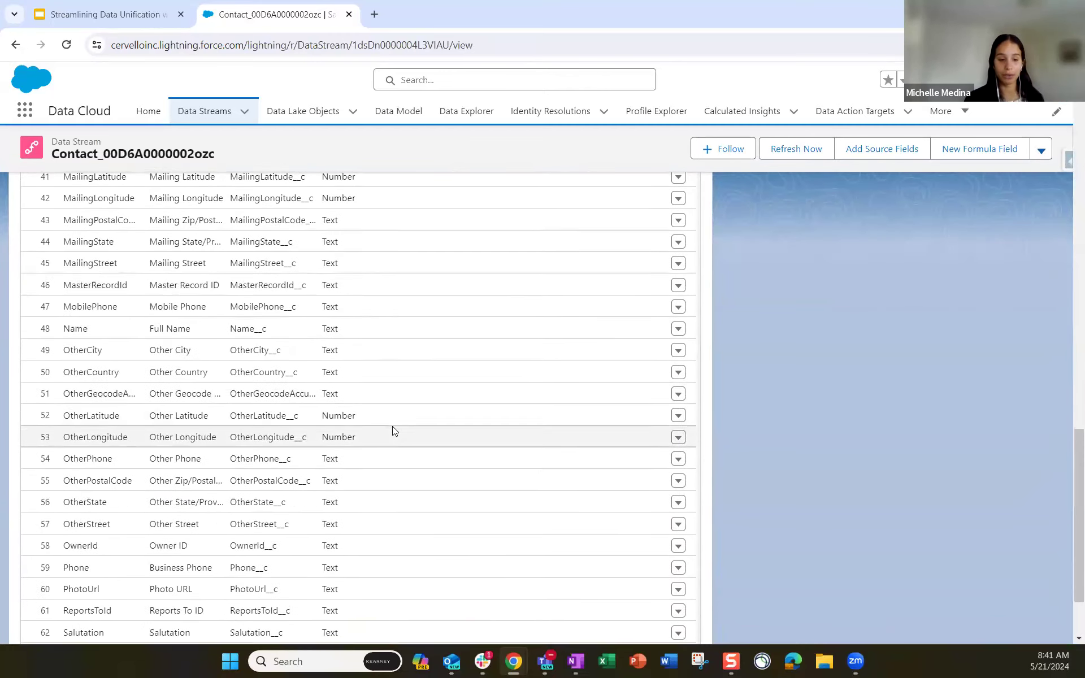
pyautogui.scroll(6, 394, 431)
pyautogui.scroll(8, 395, 431)
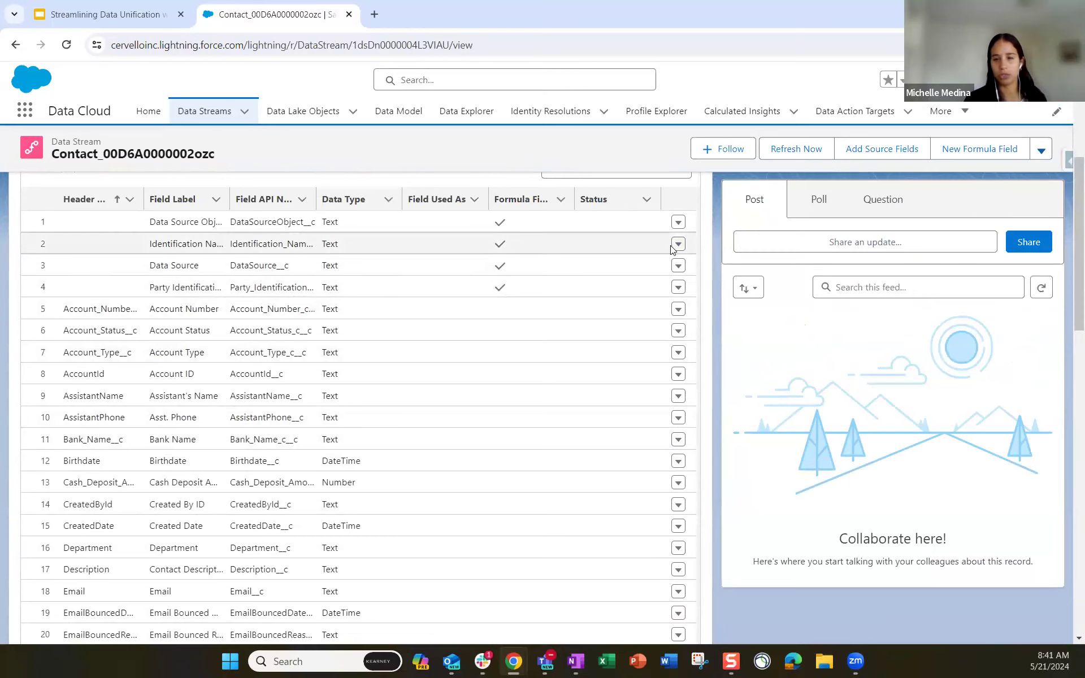
# View the Identification Name and Party Identification Type formulas without saving, then open the Data Mapping review
pyautogui.click(678, 246)
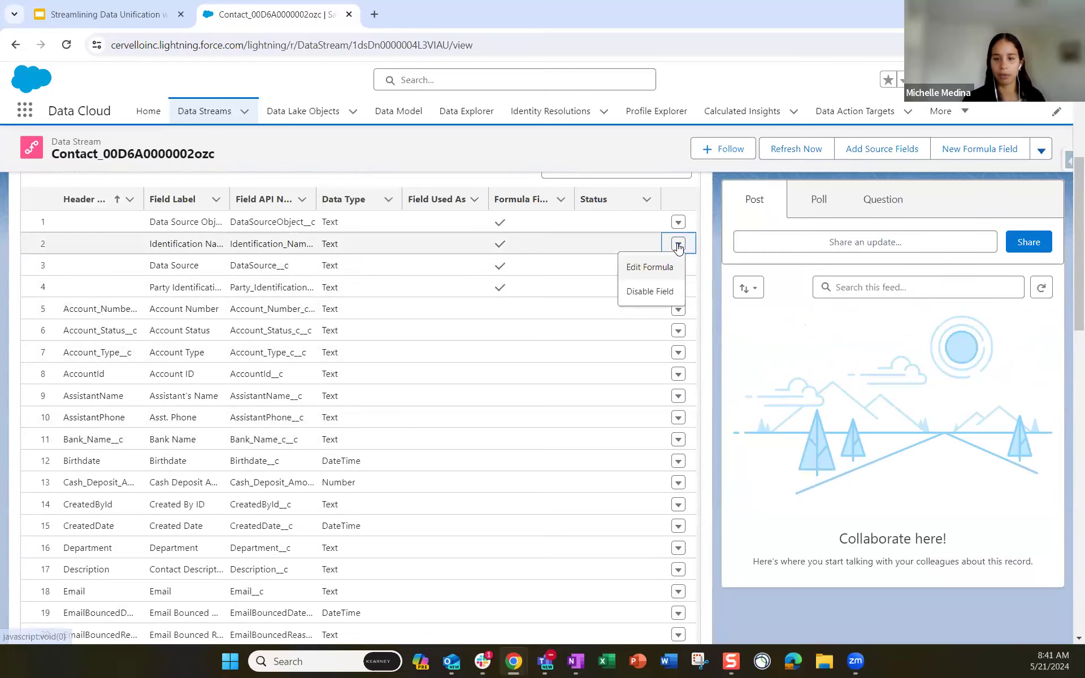
pyautogui.click(639, 273)
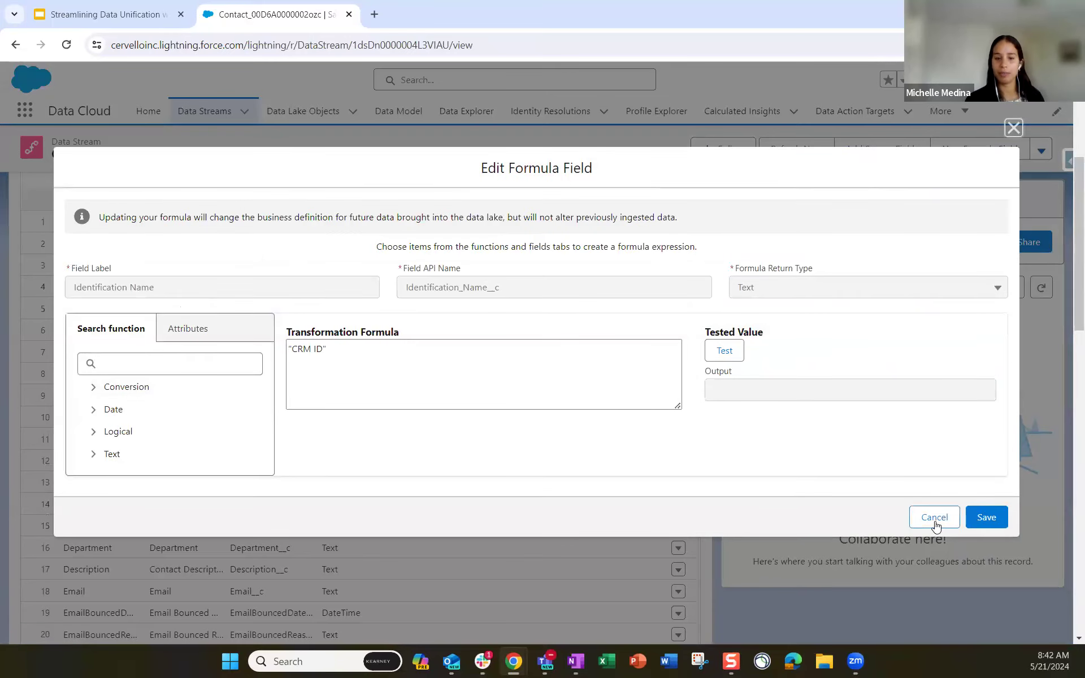
pyautogui.click(935, 521)
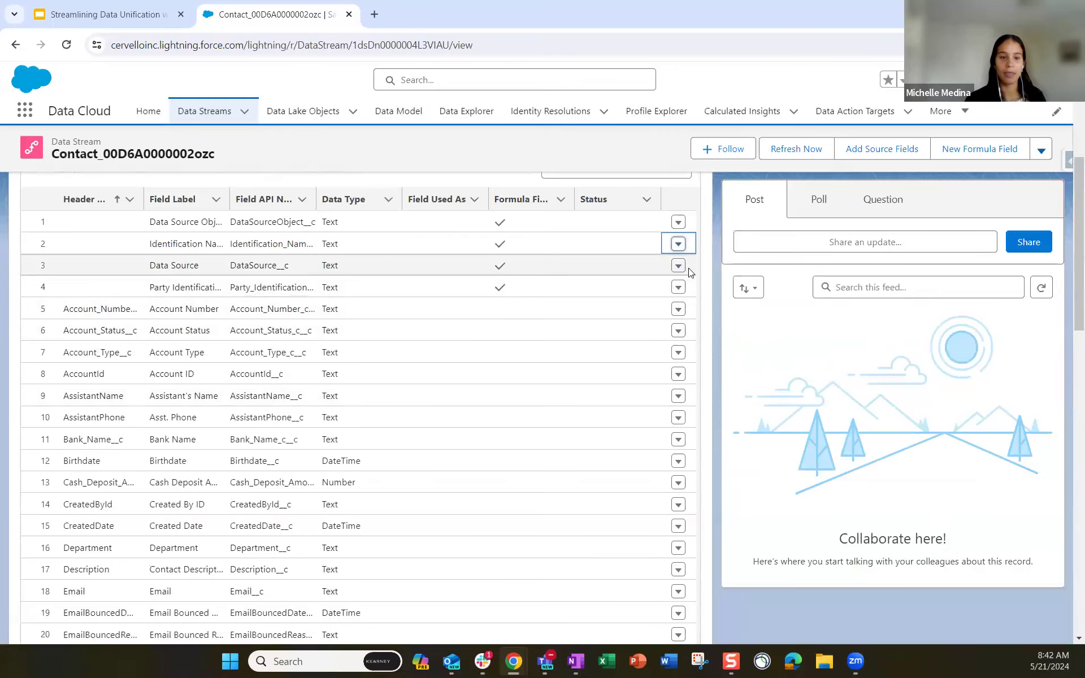
pyautogui.click(678, 287)
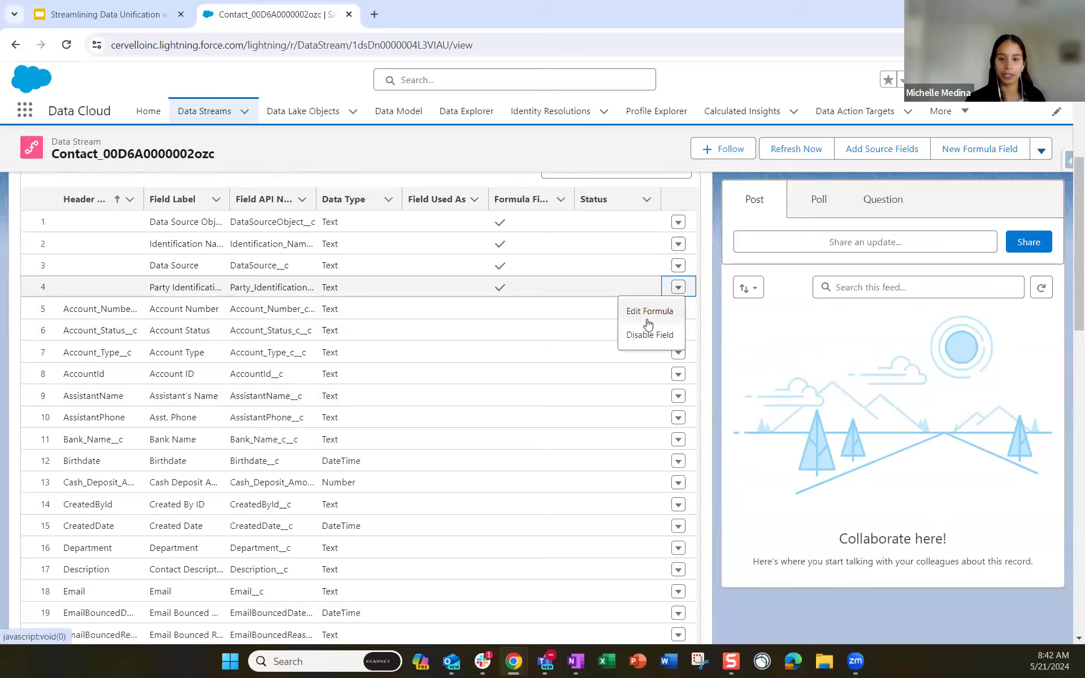
pyautogui.click(649, 312)
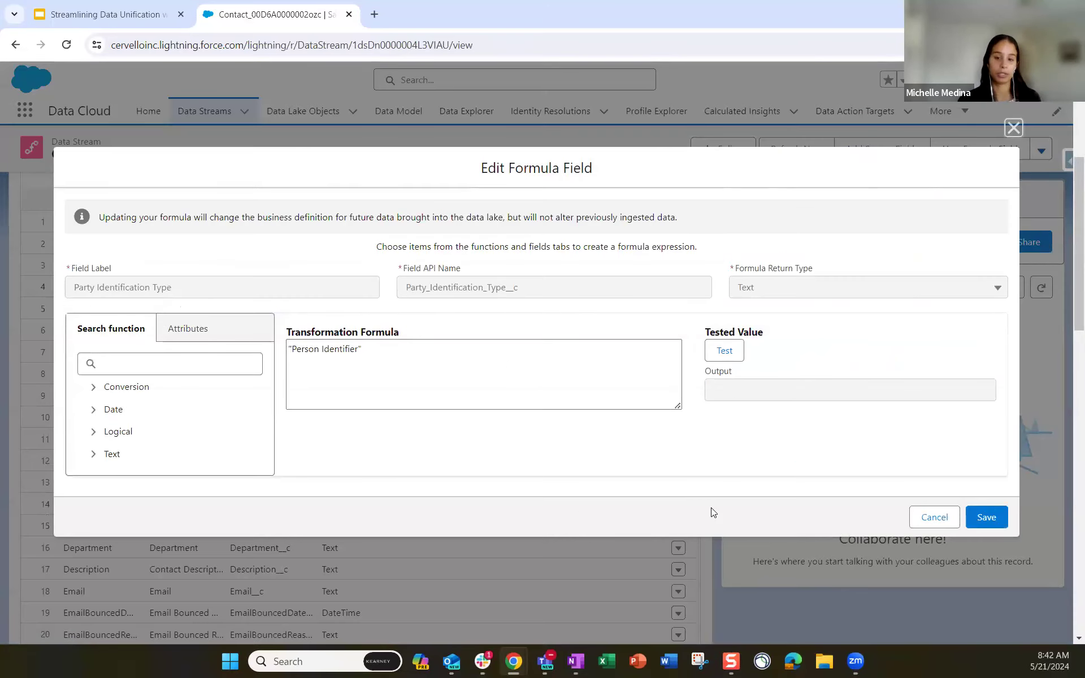
pyautogui.click(927, 519)
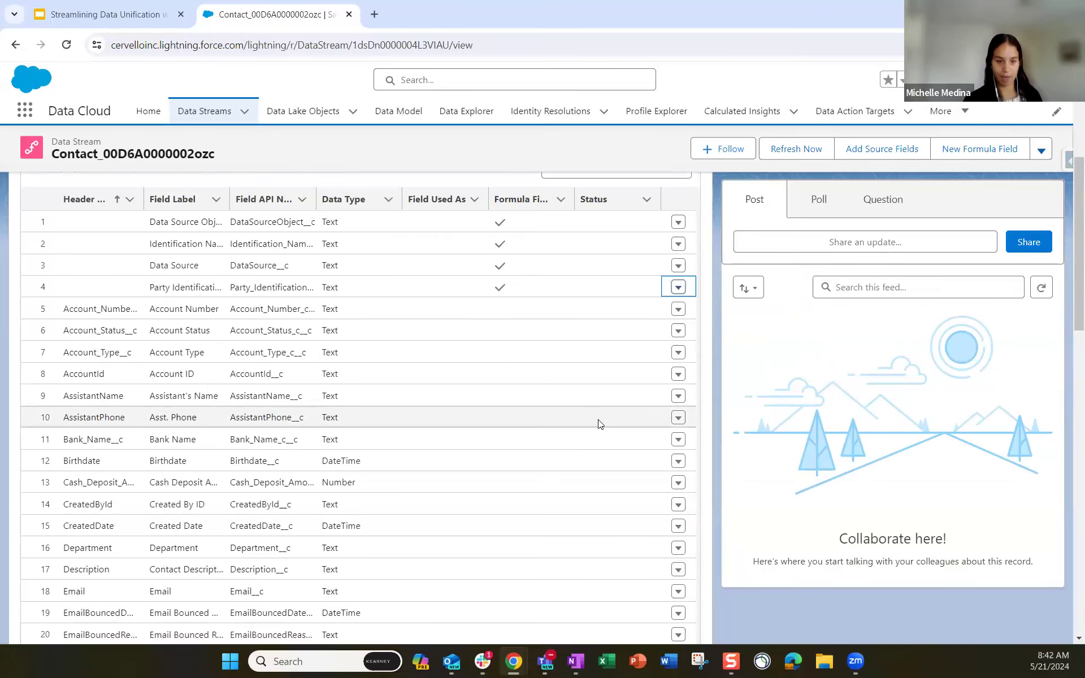
pyautogui.scroll(5, 591, 419)
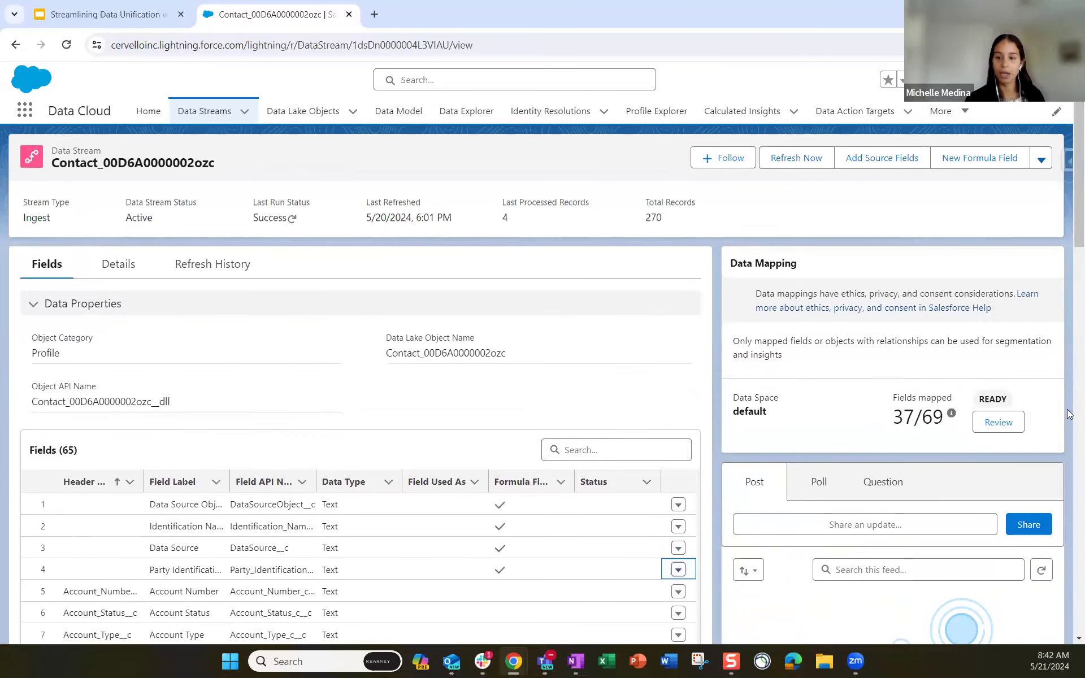
pyautogui.click(998, 424)
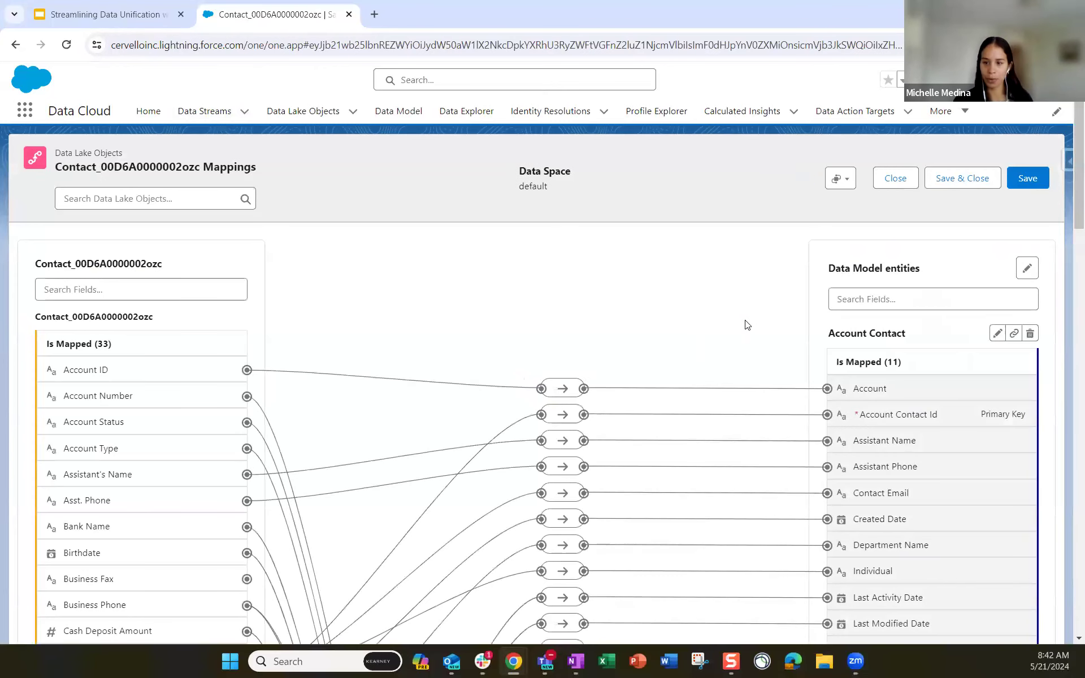
# Scroll the Contact mappings canvas and inspect Contact ID's phone Party and Individual Id mappings
pyautogui.scroll(-5, 745, 325)
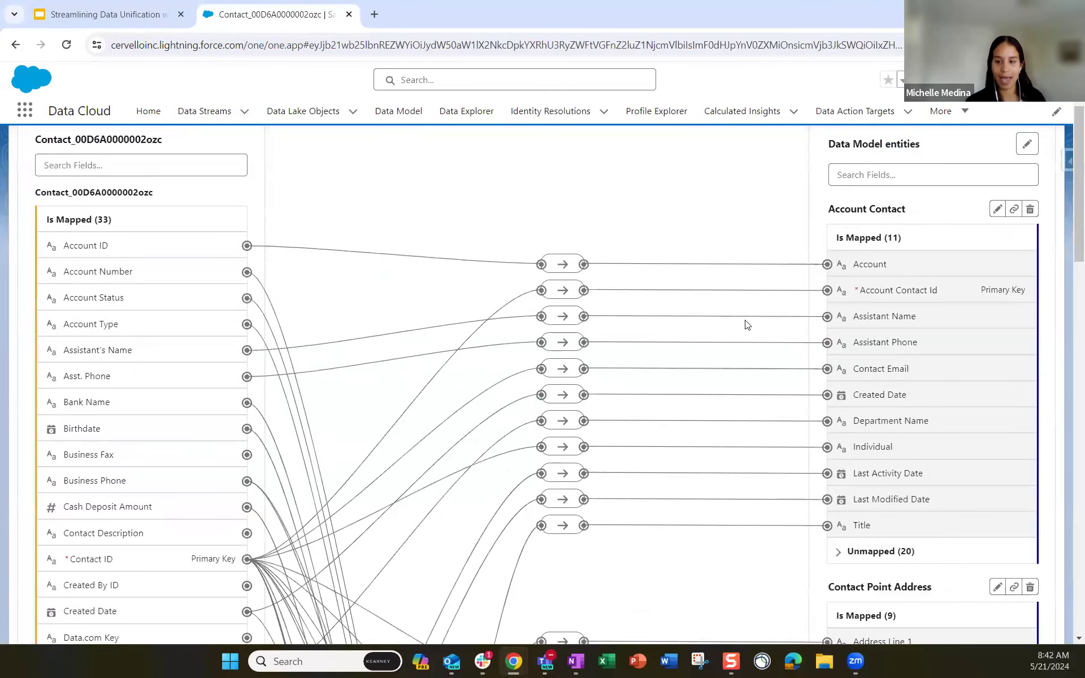
pyautogui.scroll(-3, 145, 385)
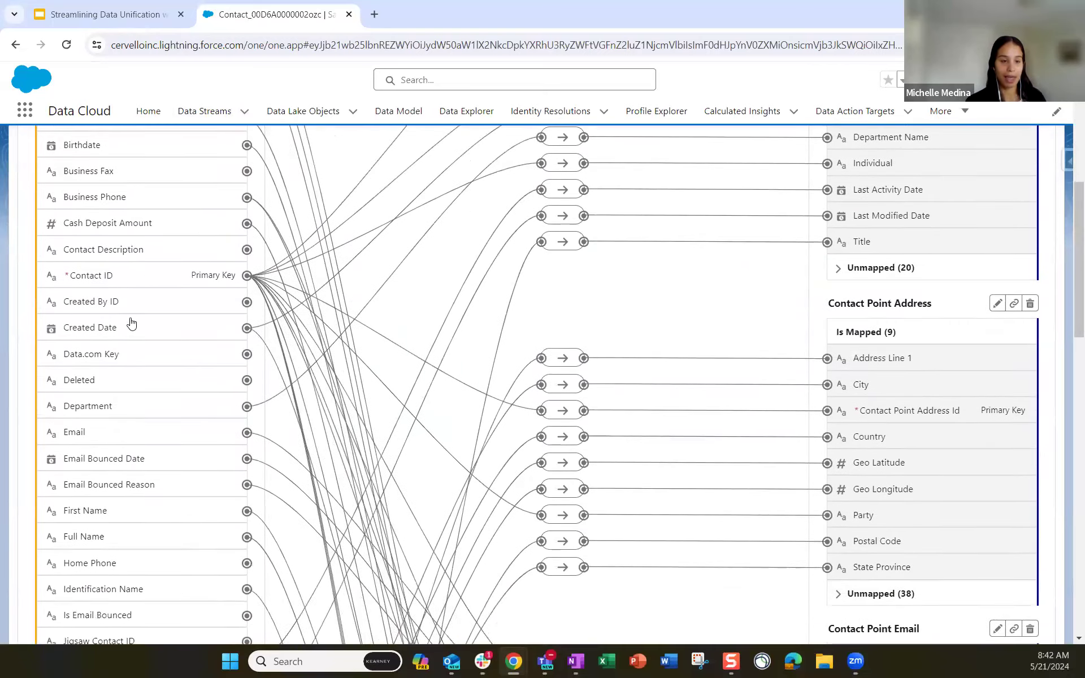
pyautogui.scroll(-2, 905, 211)
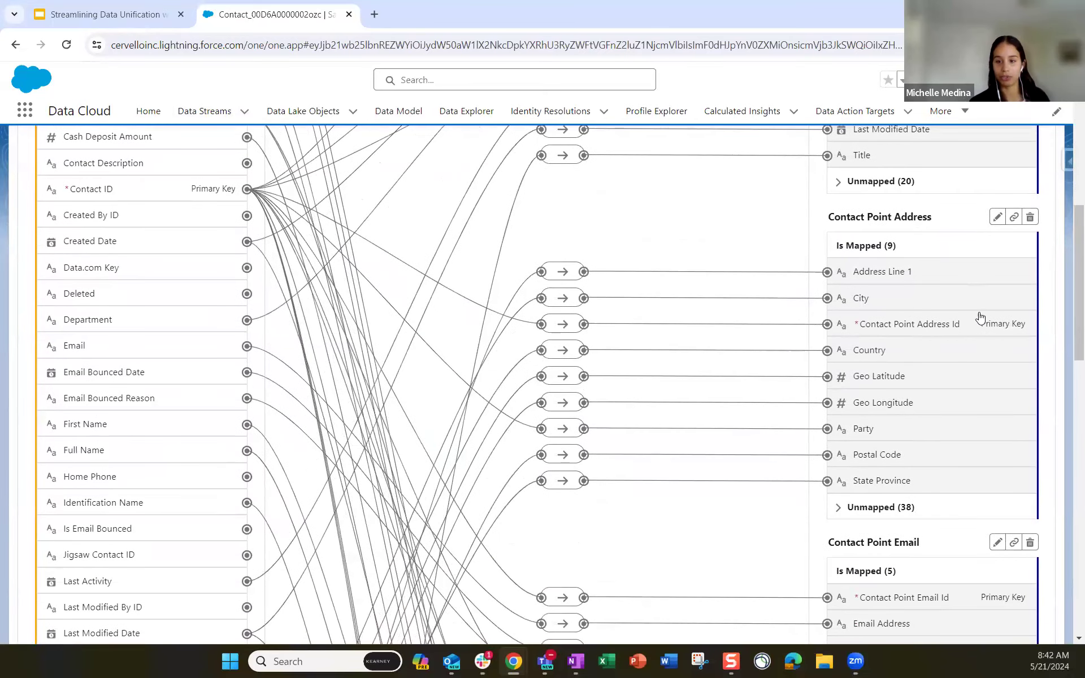
pyautogui.scroll(-5, 946, 400)
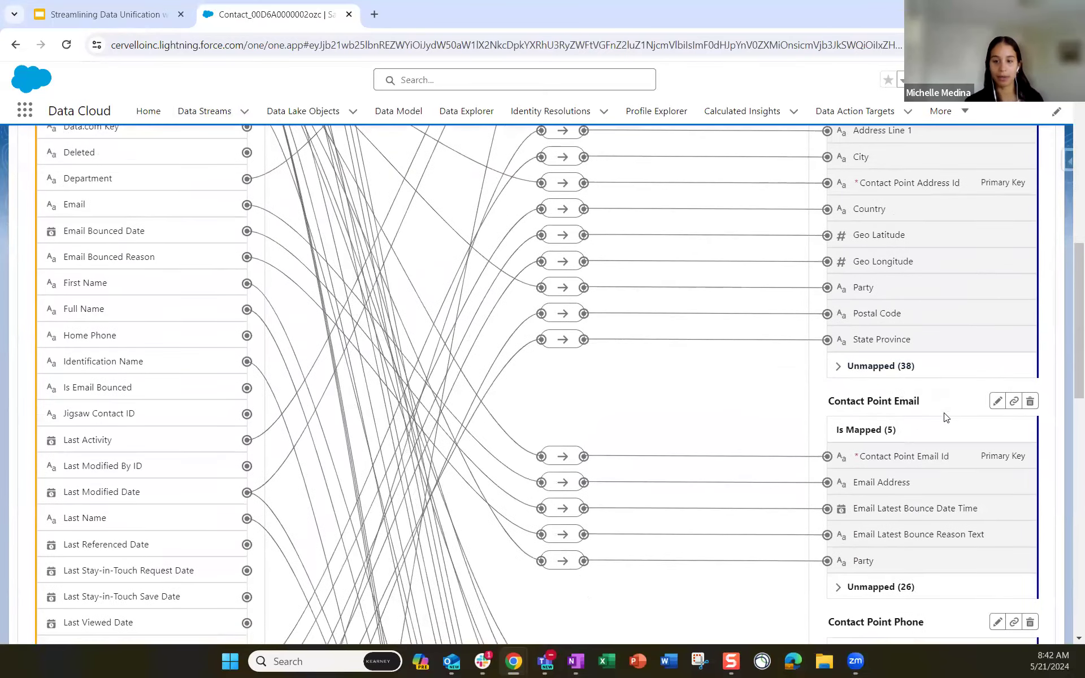
pyautogui.scroll(-3, 552, 286)
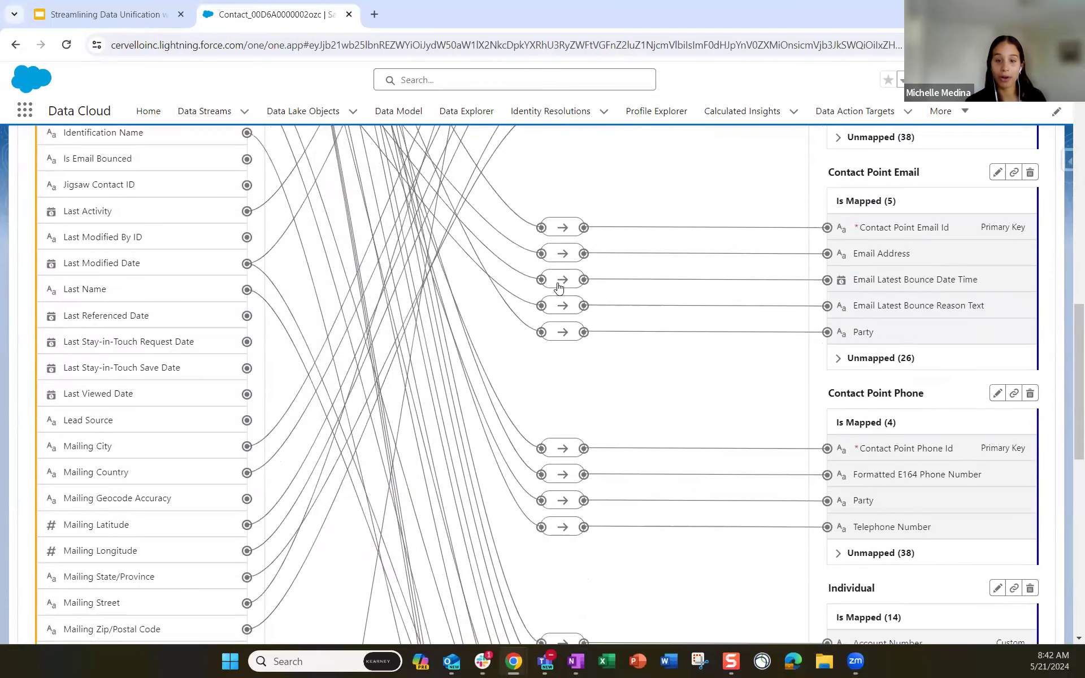
pyautogui.scroll(2, 690, 453)
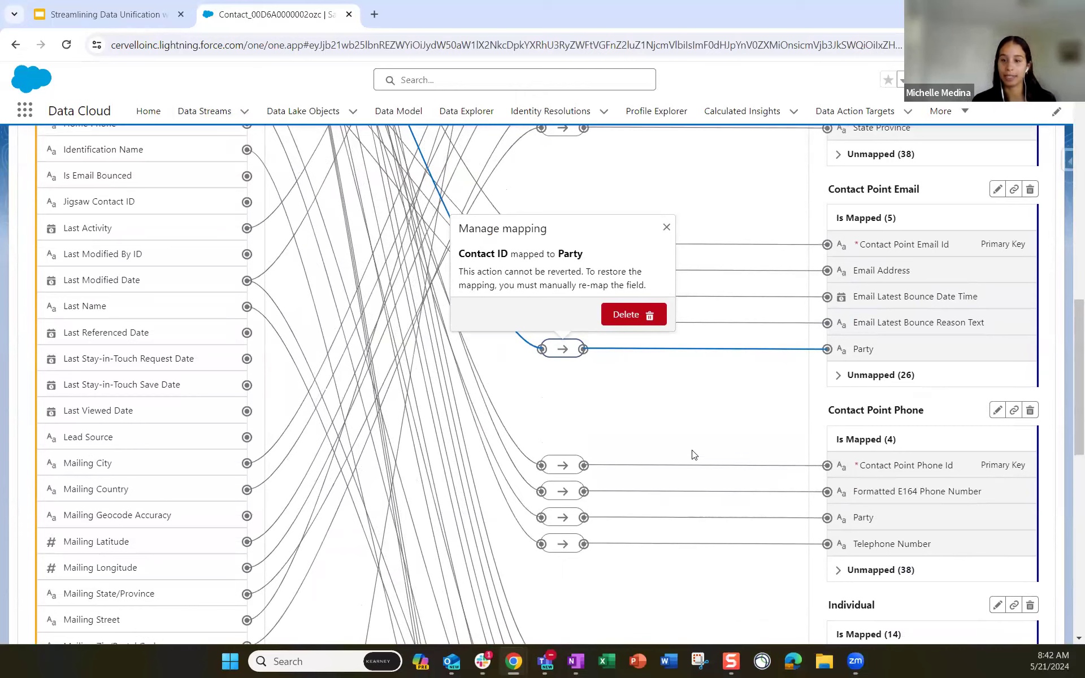
pyautogui.scroll(-2, 680, 429)
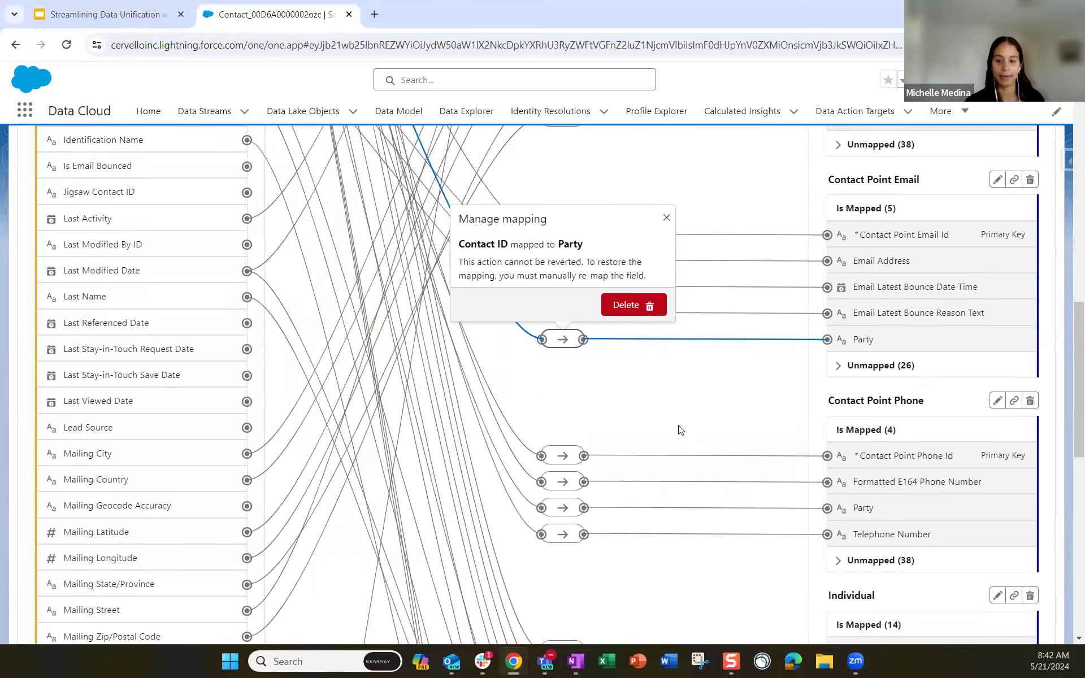
pyautogui.click(561, 449)
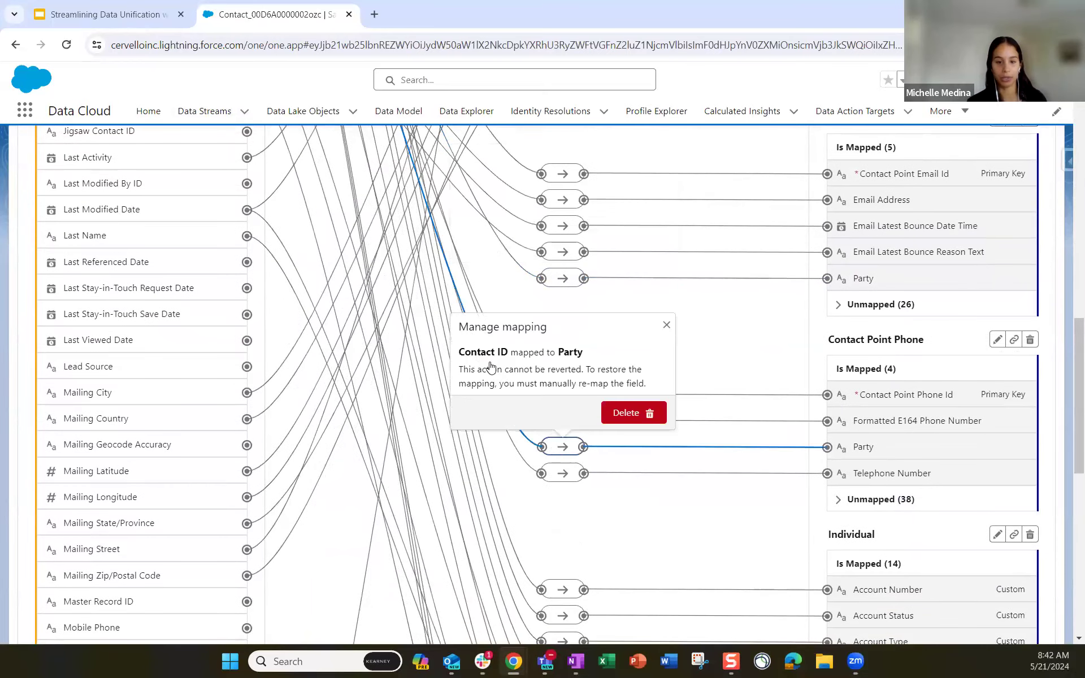
pyautogui.scroll(-6, 667, 533)
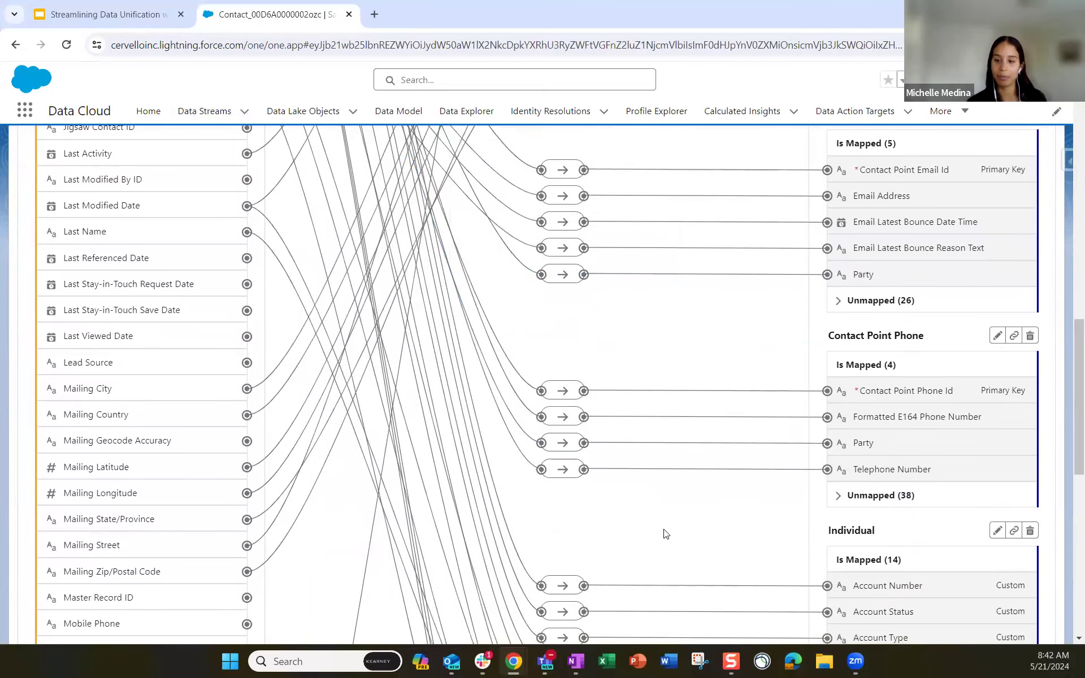
pyautogui.scroll(-4, 898, 338)
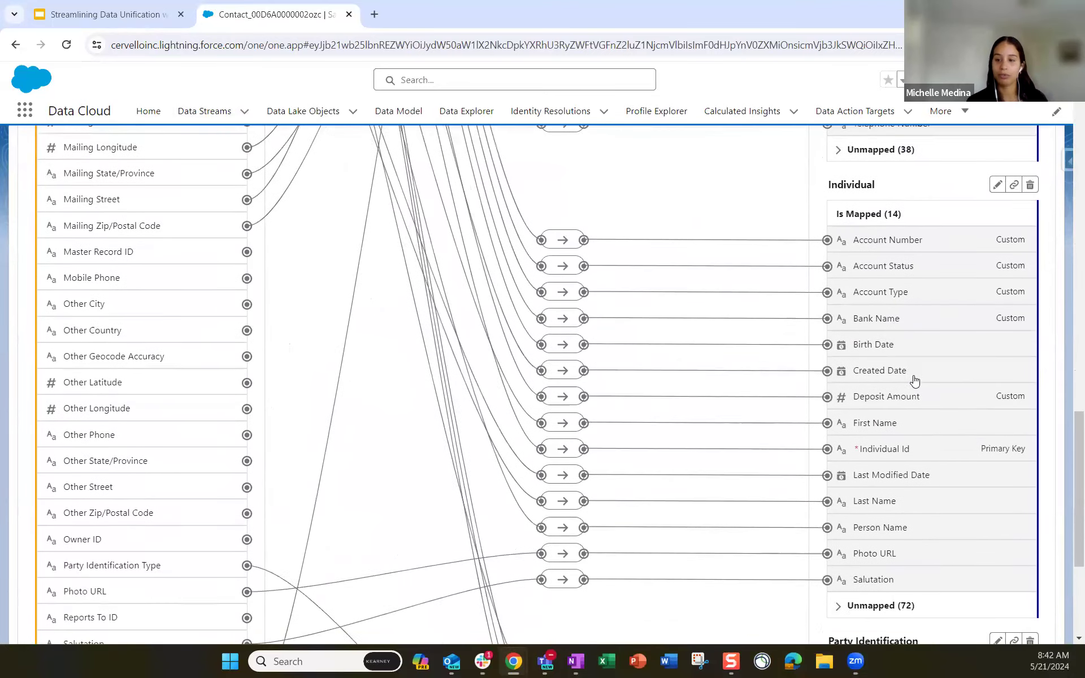
pyautogui.click(575, 450)
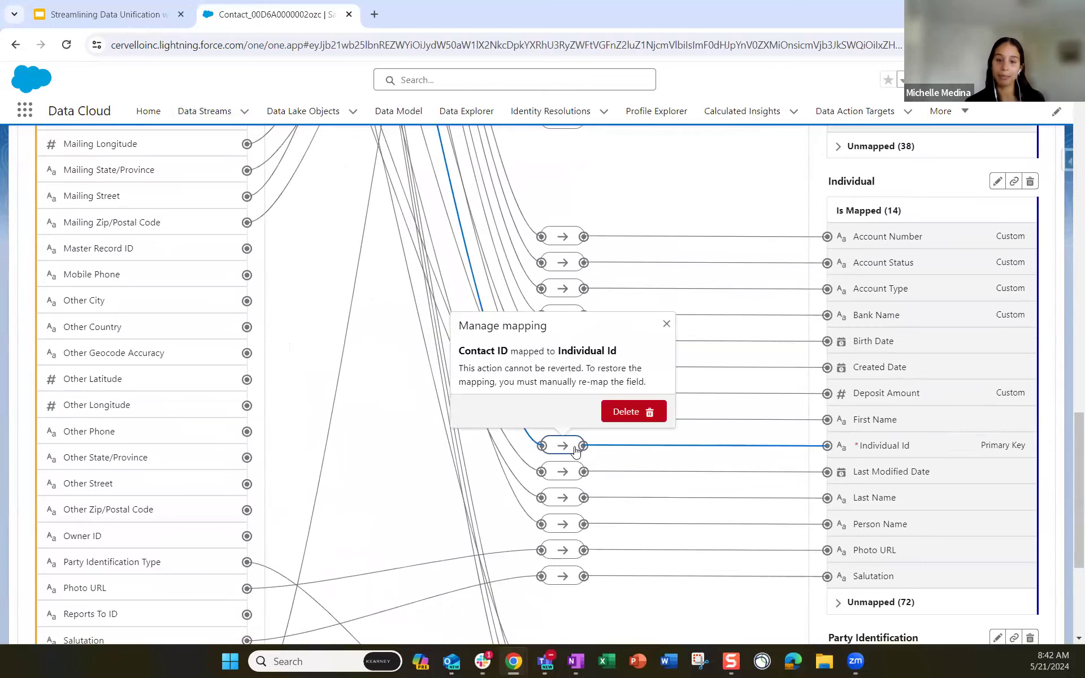
# Inspect the Contact ID to Party Identification Party and Id mappings, then save and close
pyautogui.scroll(-7, 642, 472)
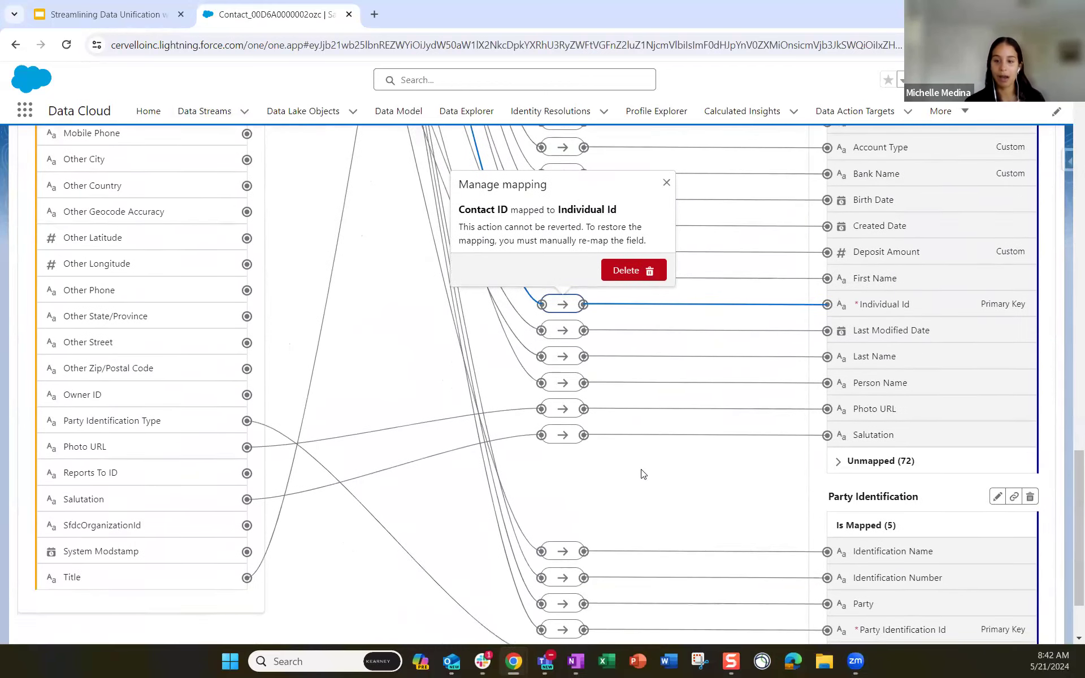
pyautogui.click(658, 391)
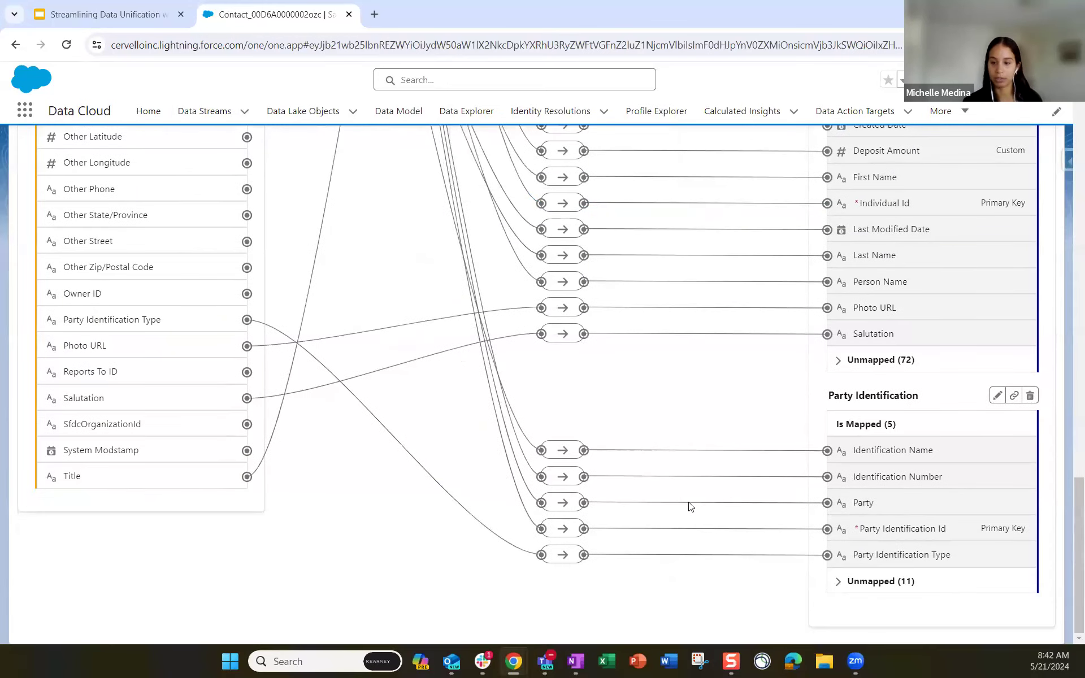
pyautogui.click(551, 509)
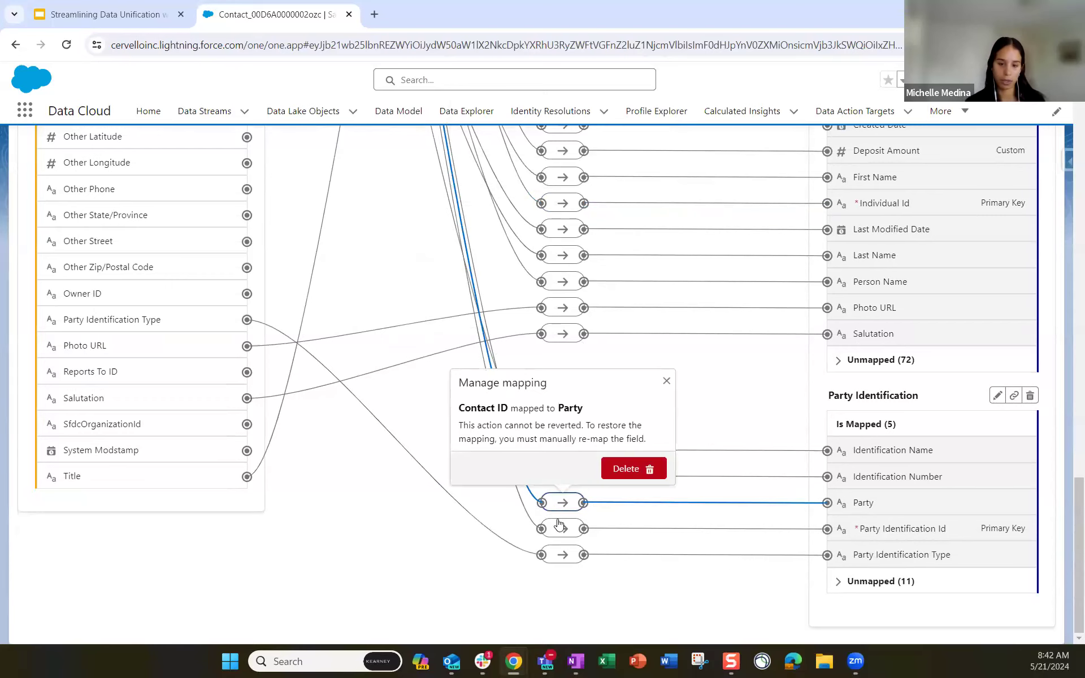
pyautogui.click(554, 527)
pyautogui.click(557, 526)
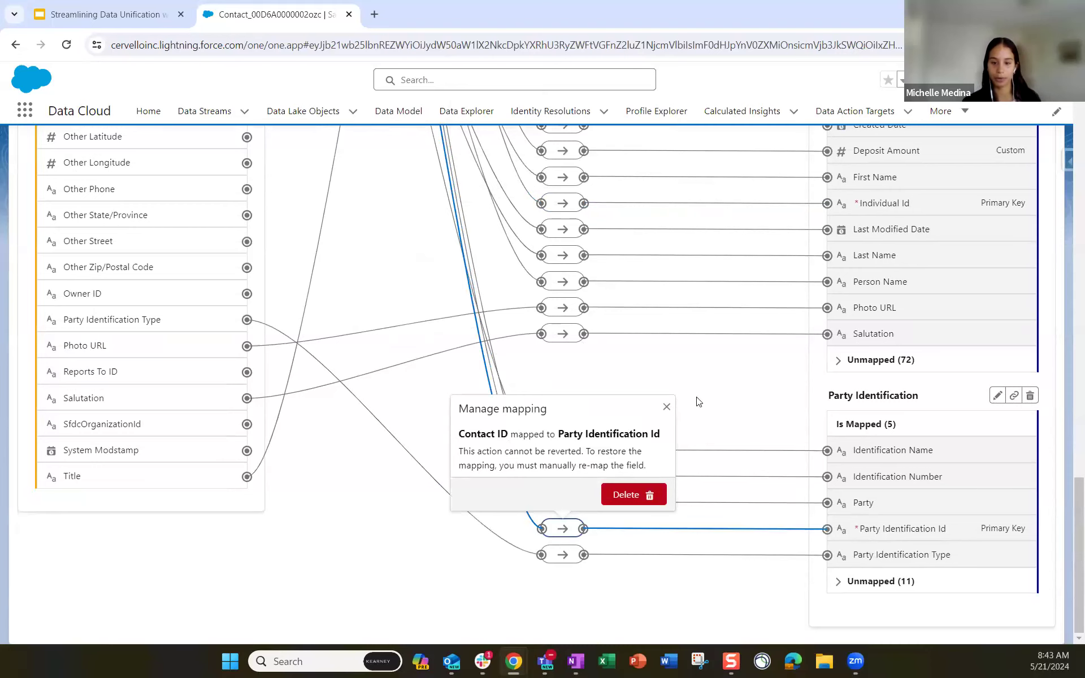
pyautogui.click(667, 407)
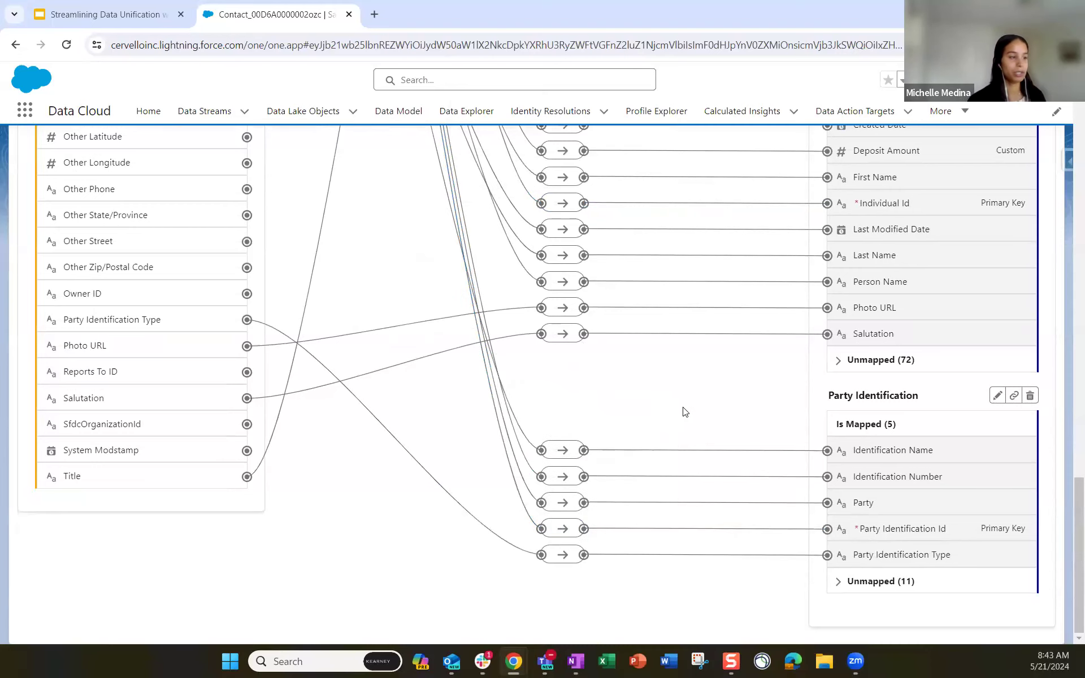
pyautogui.scroll(8, 678, 403)
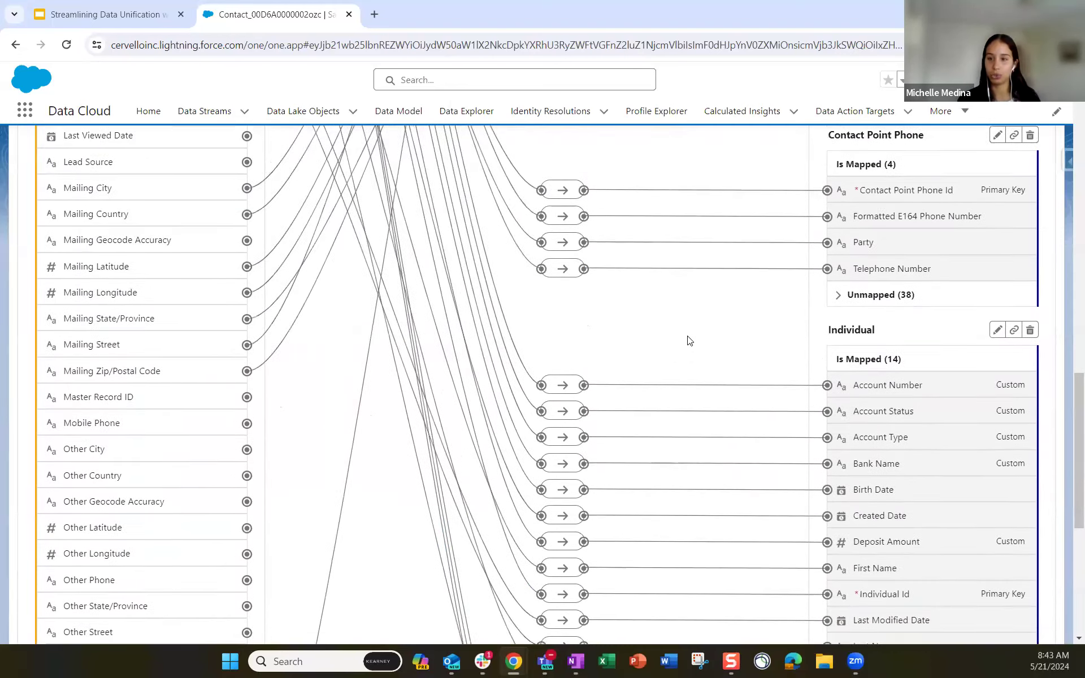
pyautogui.scroll(12, 984, 192)
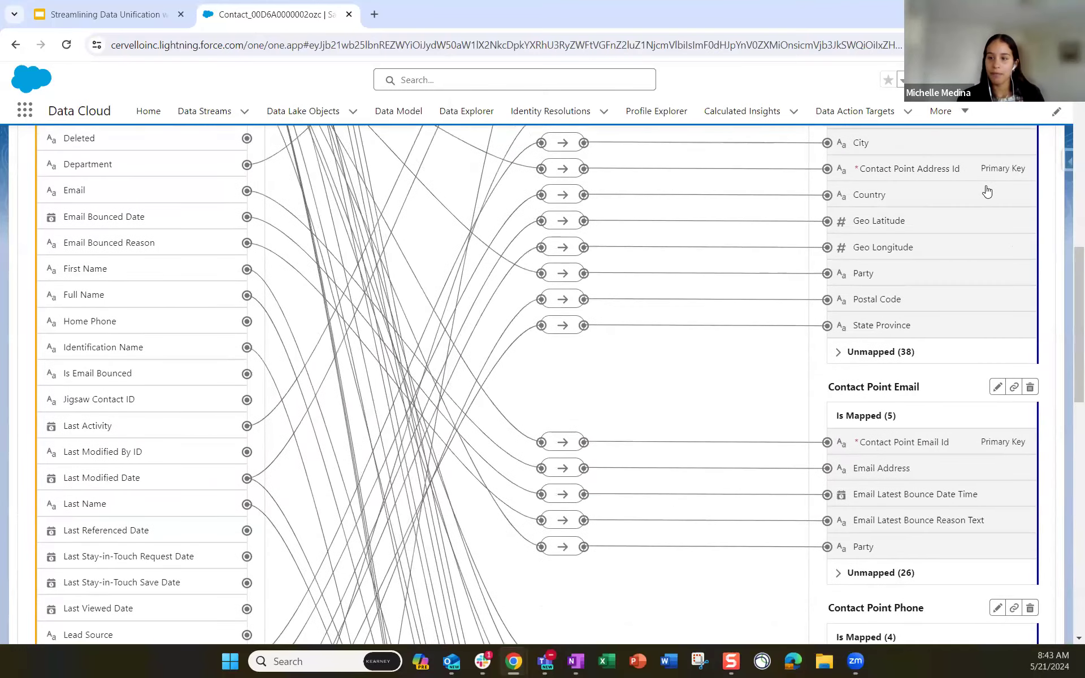
pyautogui.scroll(10, 907, 164)
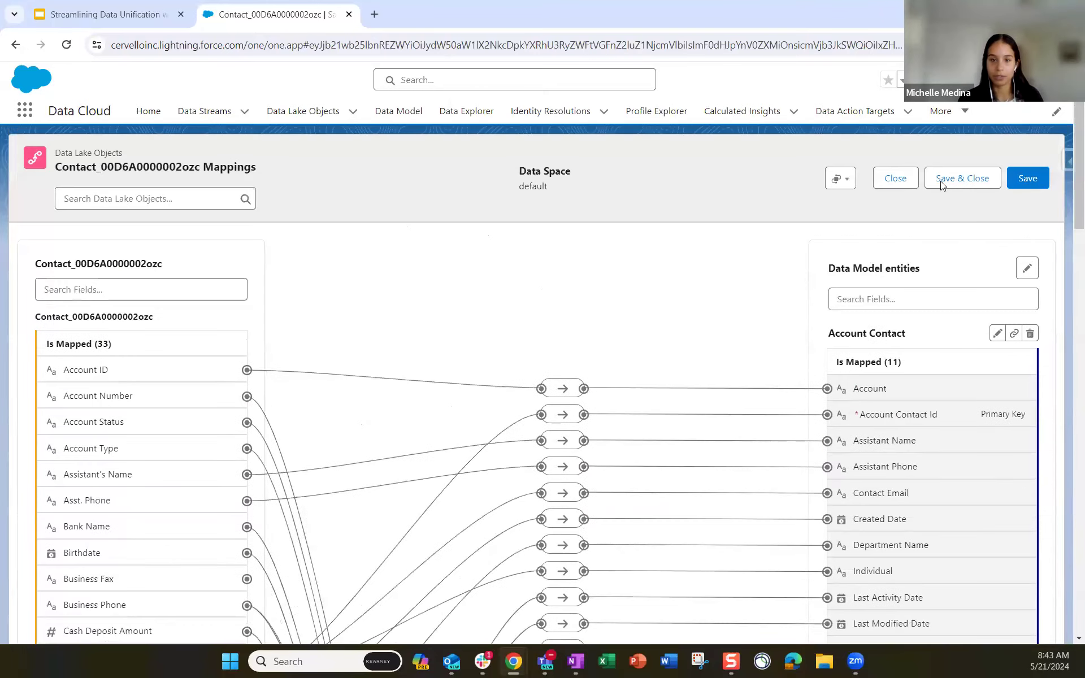
pyautogui.click(943, 180)
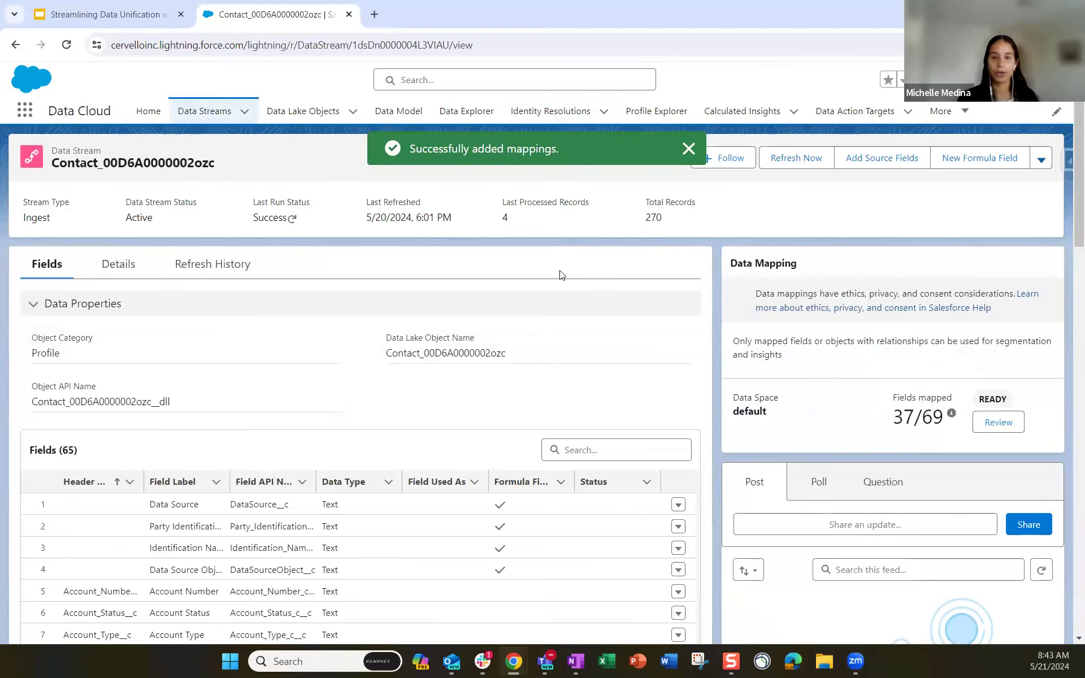
# Go via Data Explorer to the Identity Resolutions list showing All Individuals - Main Ruleset
pyautogui.click(458, 112)
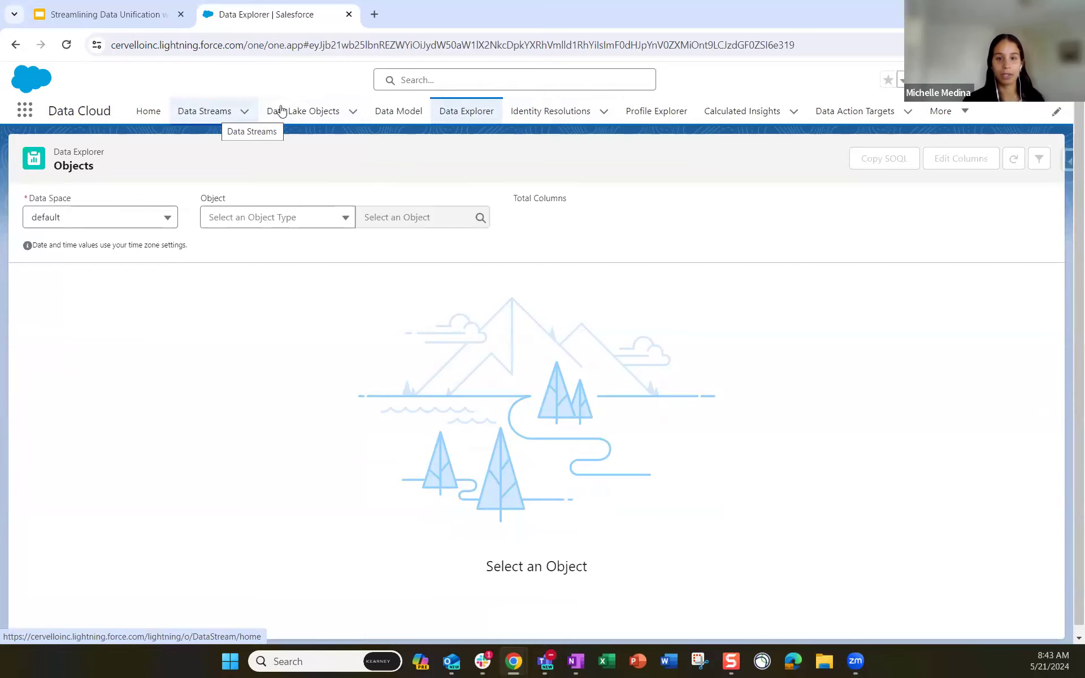
pyautogui.click(528, 111)
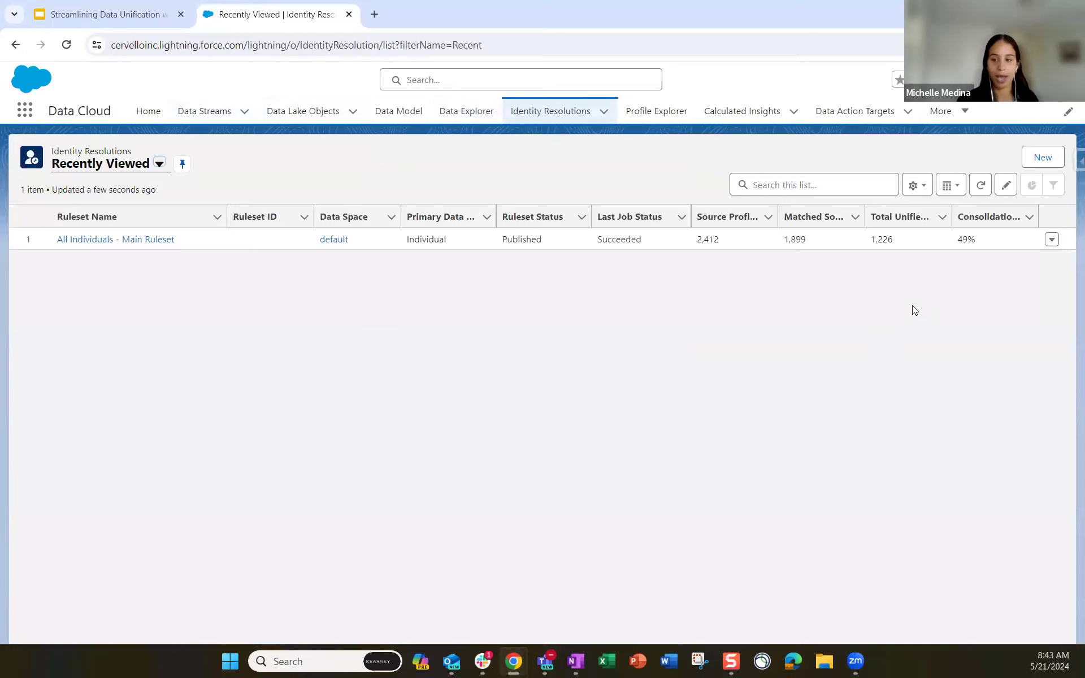
# Start a new ruleset, preview Data Space options and pick Individual as primary object, then cancel
pyautogui.click(1044, 157)
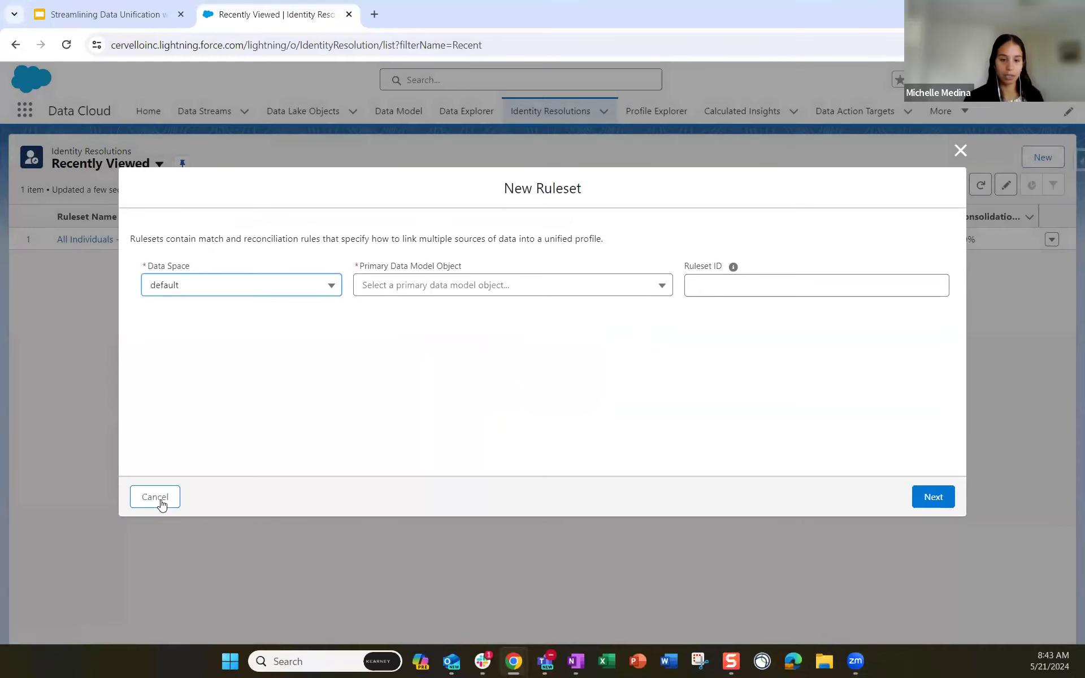
pyautogui.click(239, 288)
pyautogui.click(210, 315)
pyautogui.click(421, 285)
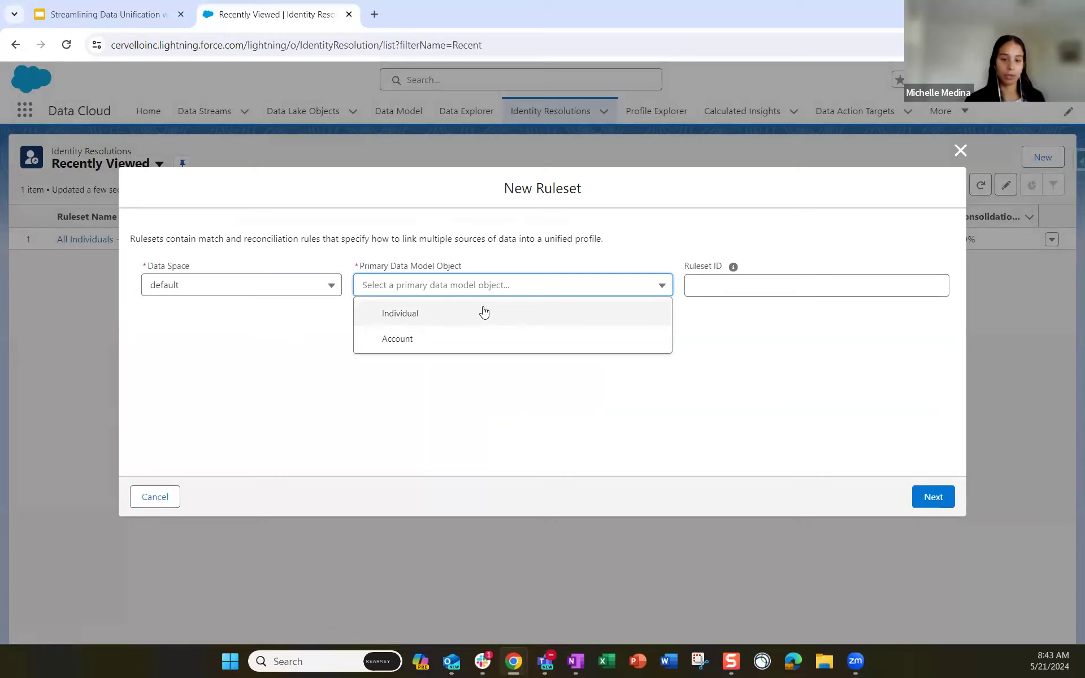
pyautogui.click(434, 318)
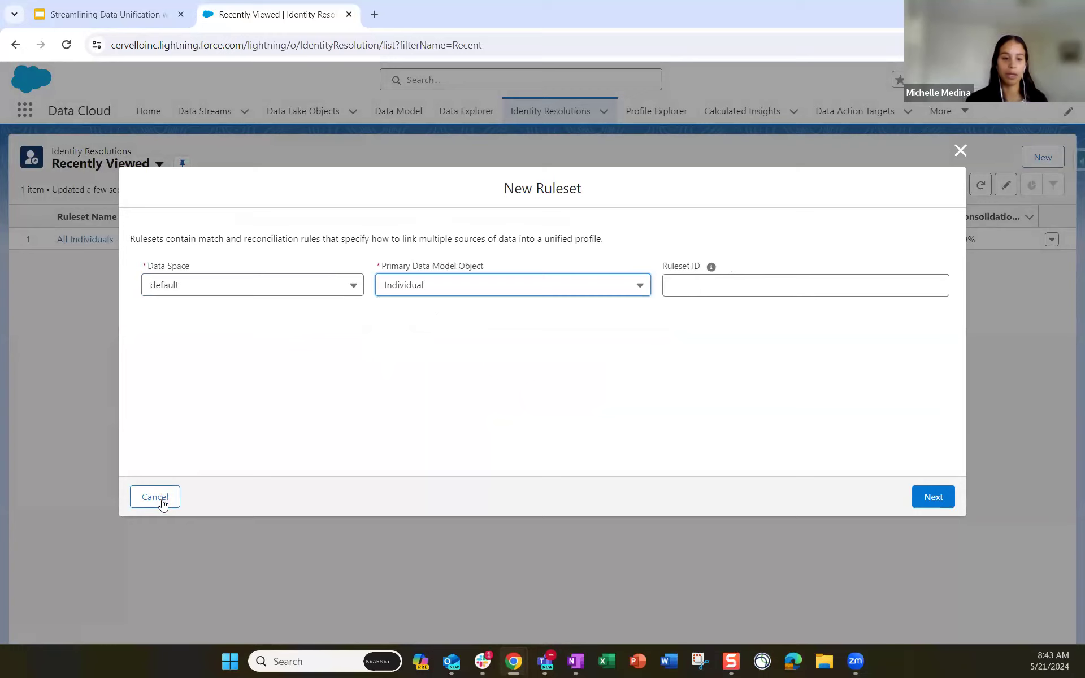
pyautogui.click(140, 499)
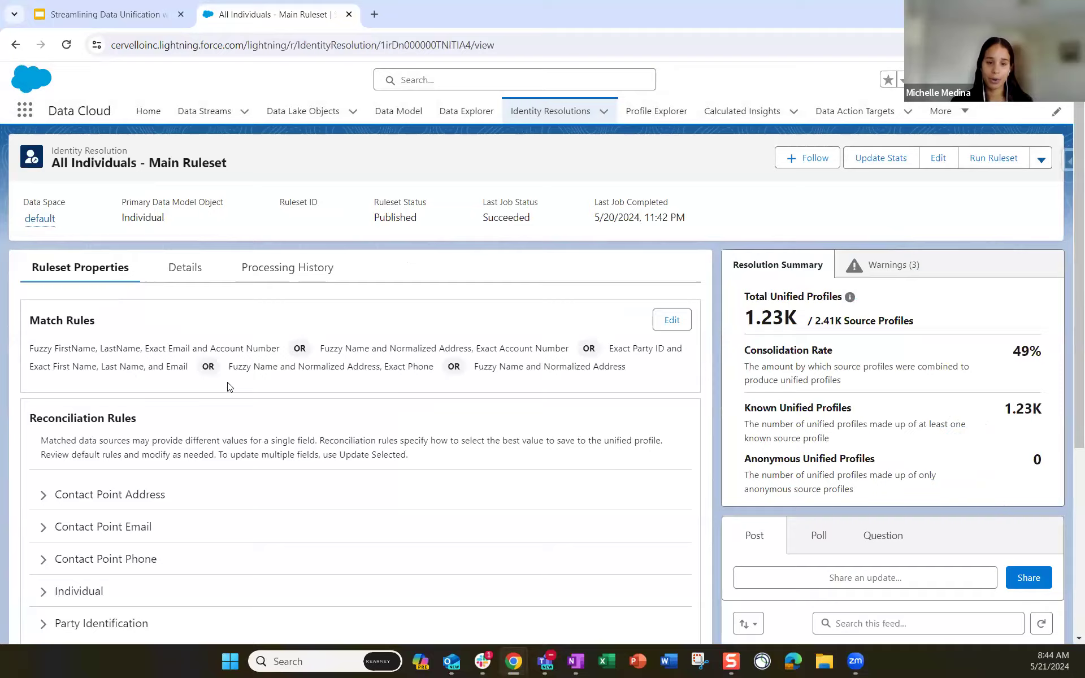
pyautogui.scroll(-1, 231, 388)
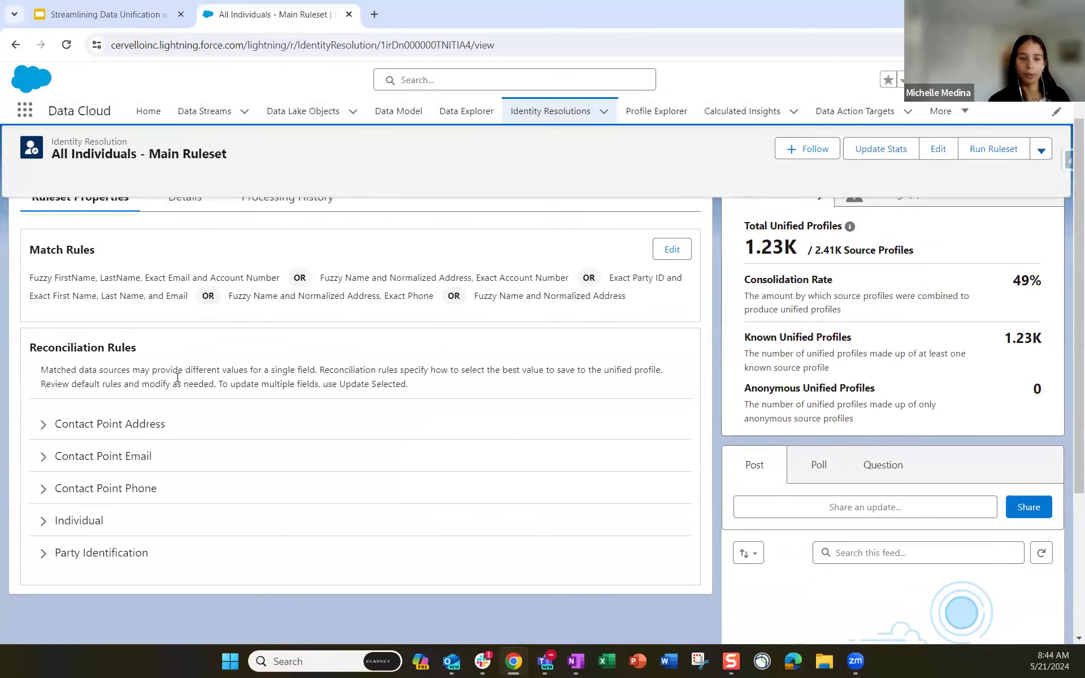
pyautogui.scroll(1, 177, 378)
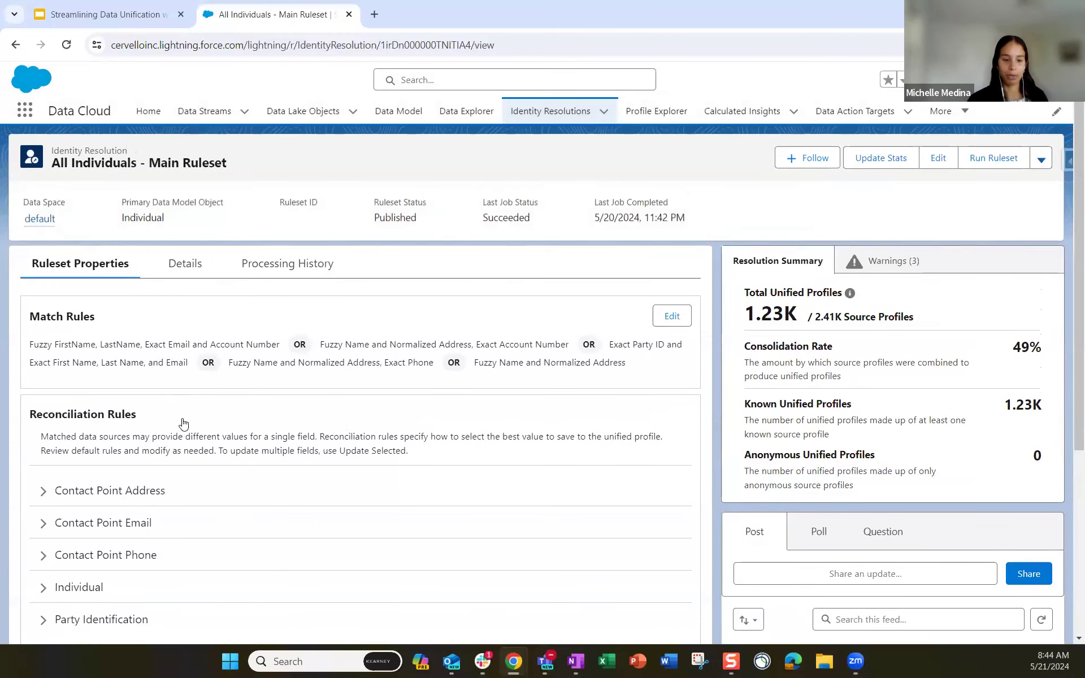
pyautogui.scroll(-3, 183, 423)
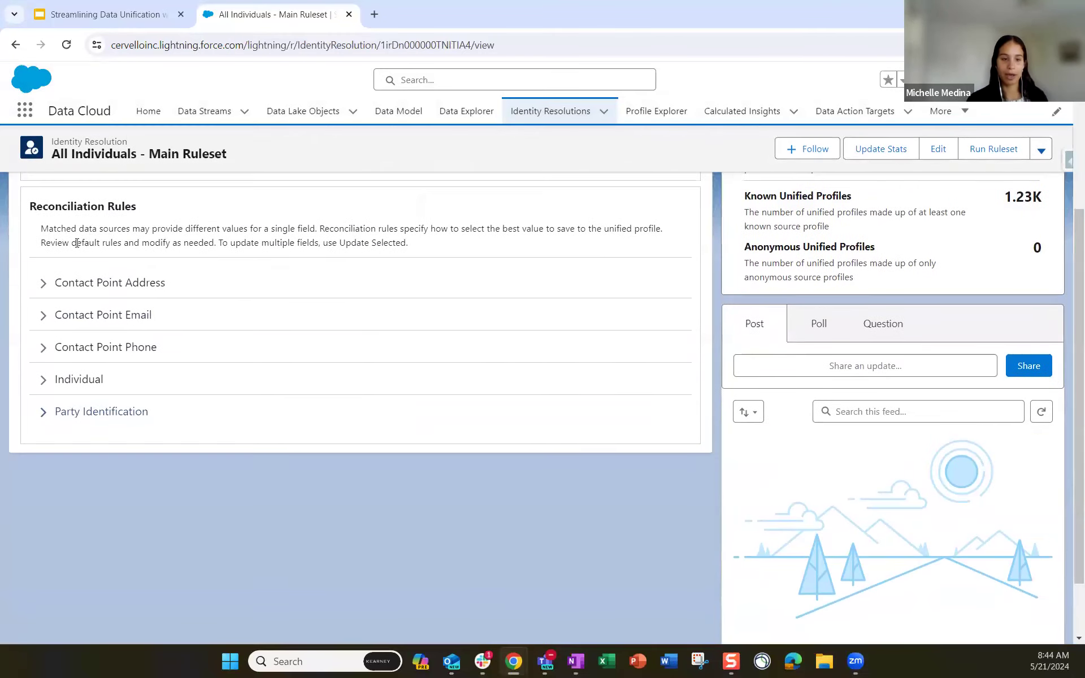
pyautogui.click(46, 284)
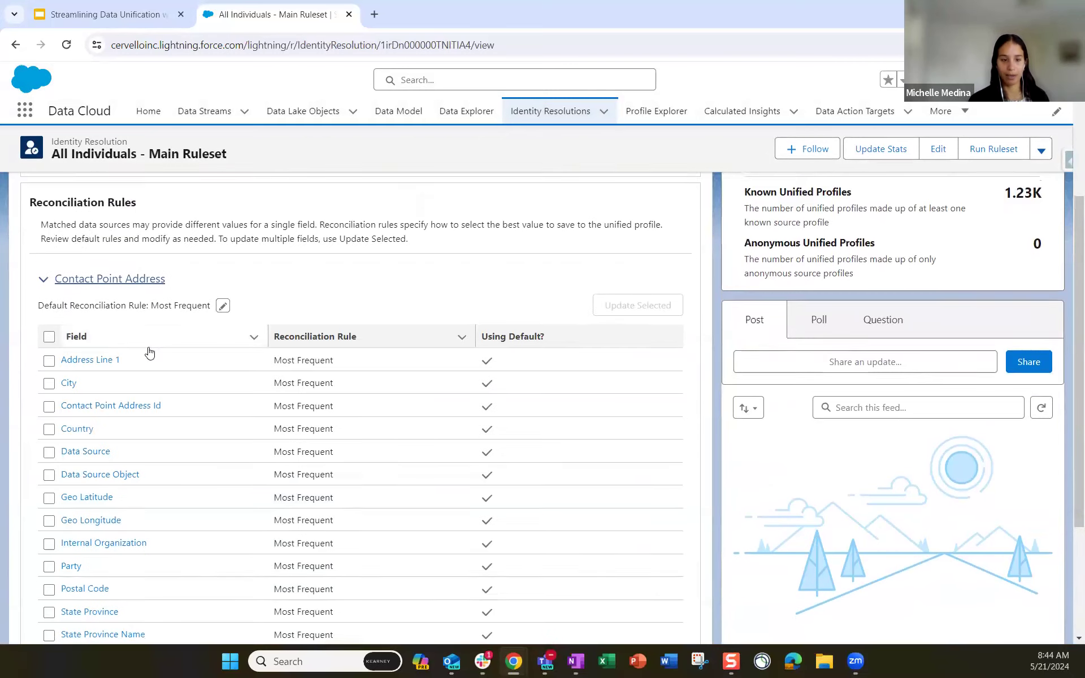
pyautogui.scroll(-3, 149, 353)
pyautogui.scroll(4, 133, 356)
pyautogui.click(44, 307)
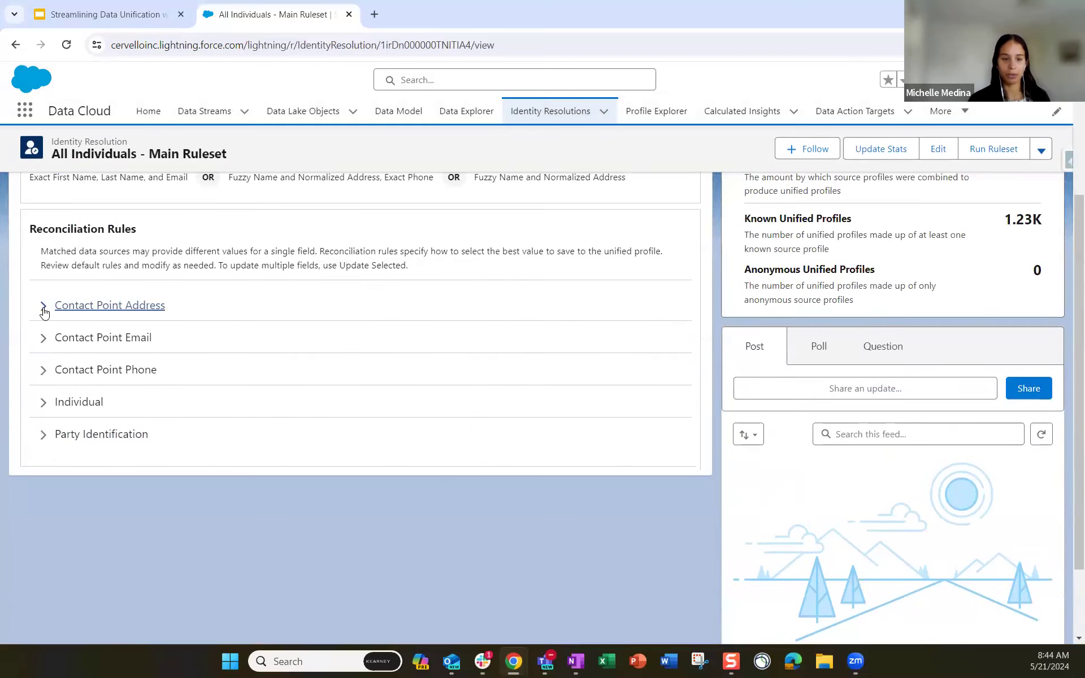
pyautogui.click(46, 339)
pyautogui.scroll(-1, 172, 435)
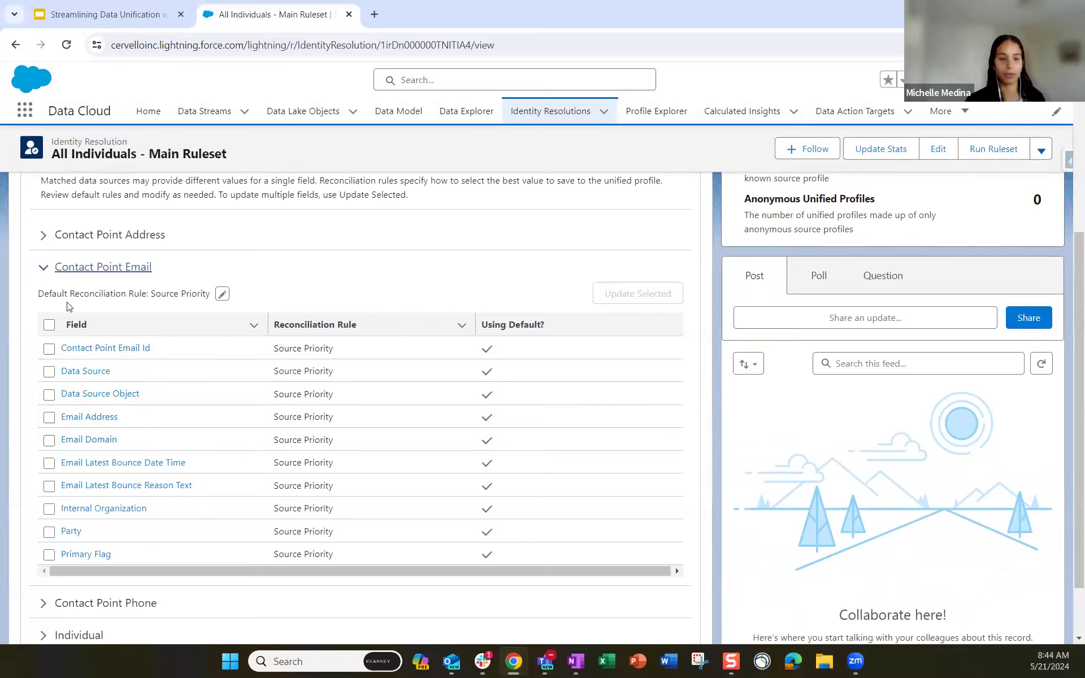
pyautogui.click(47, 272)
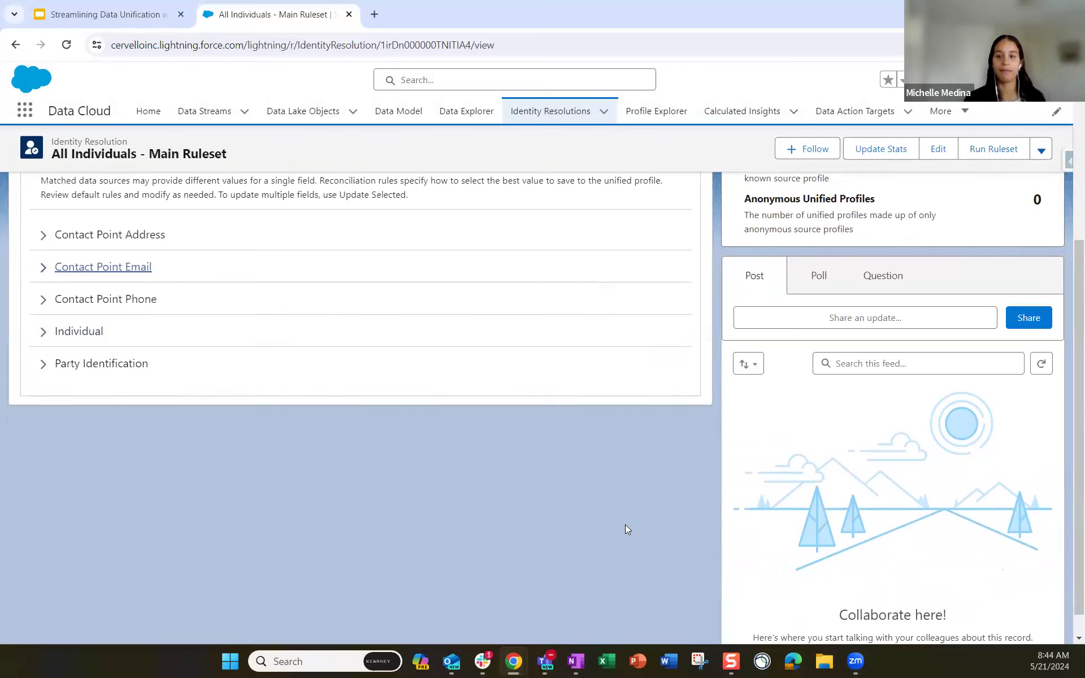
pyautogui.scroll(5, 515, 536)
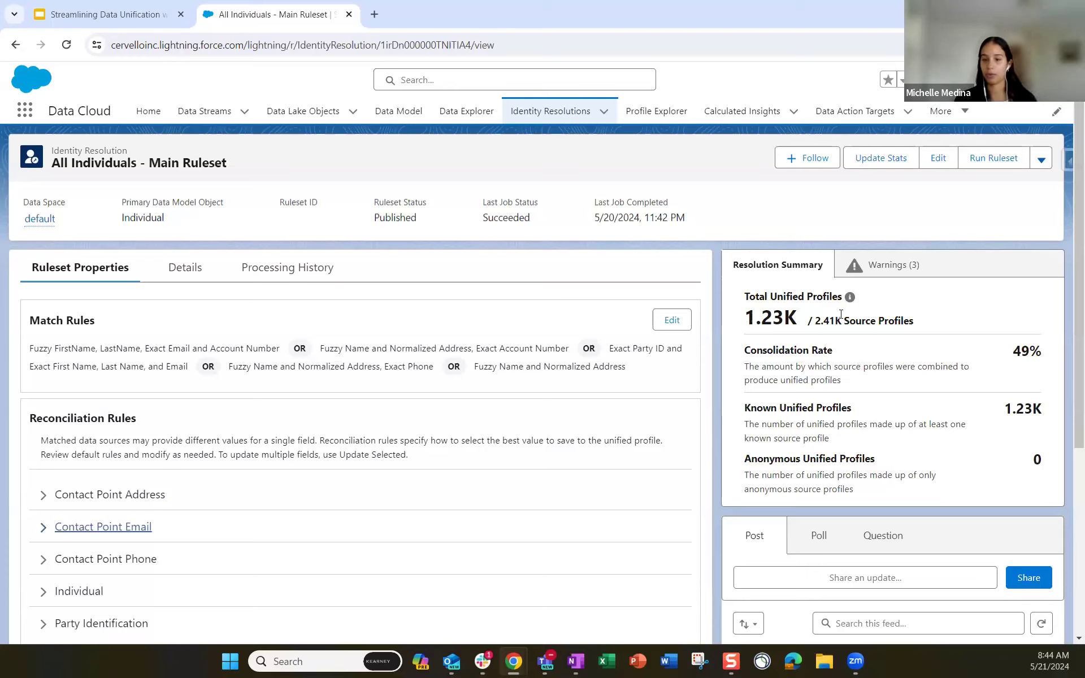
pyautogui.click(887, 264)
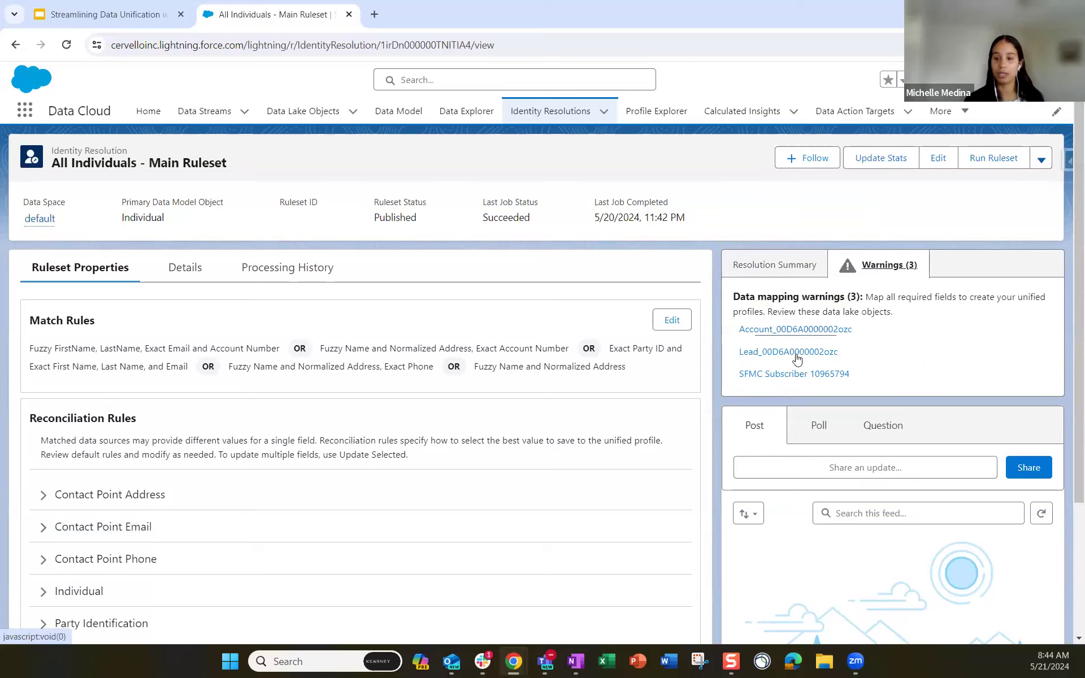
pyautogui.click(780, 267)
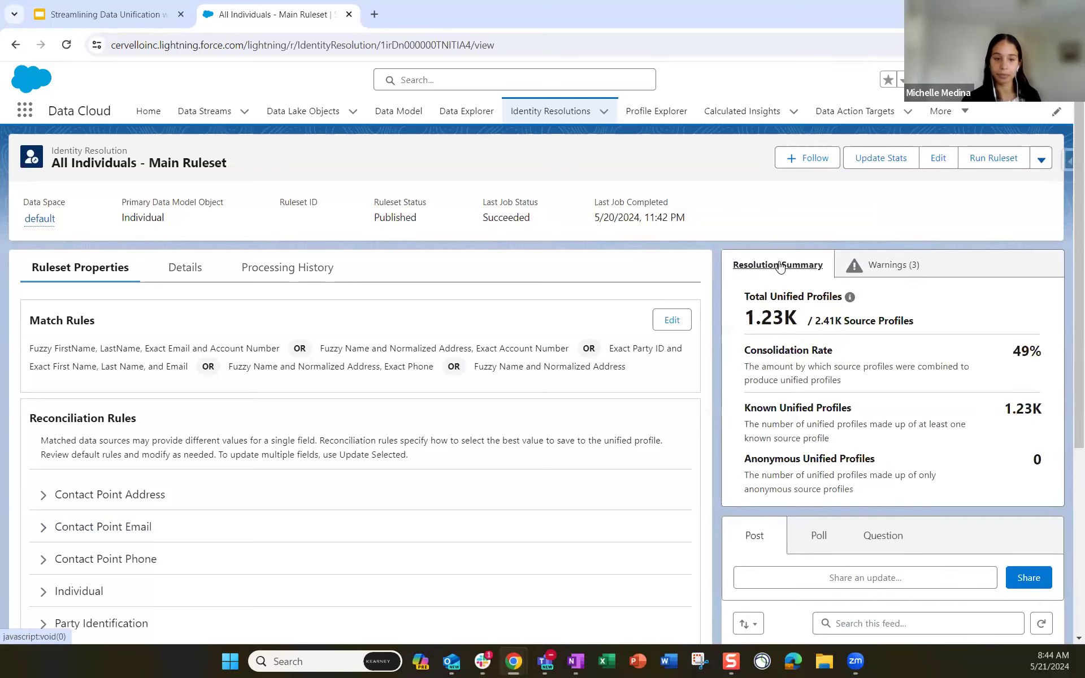
pyautogui.click(169, 272)
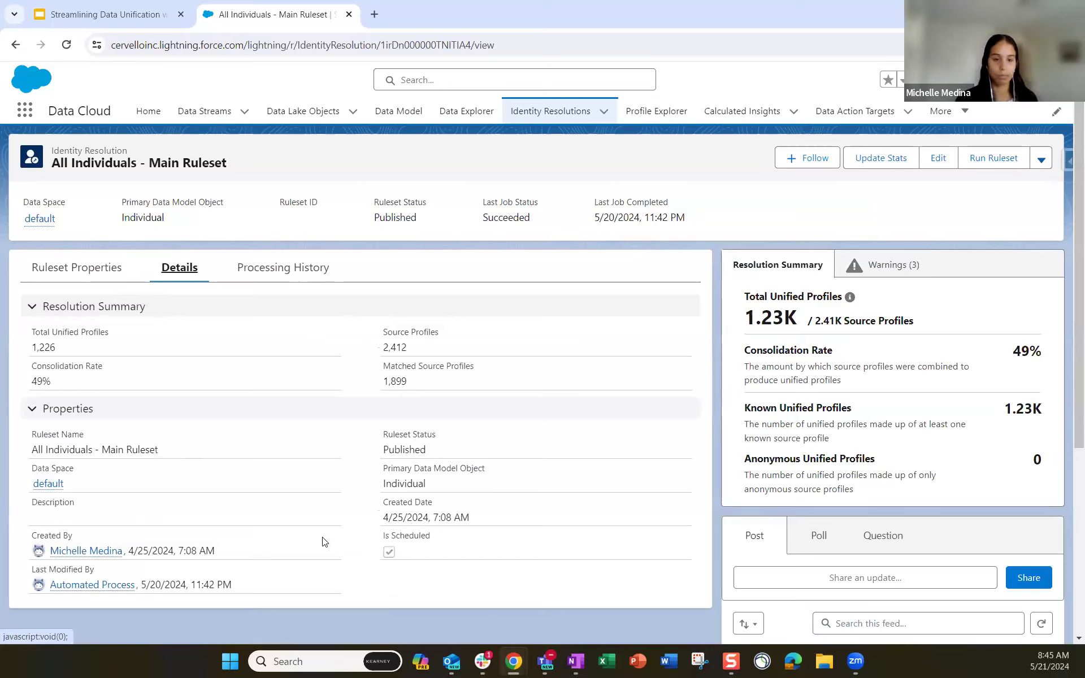
pyautogui.click(294, 282)
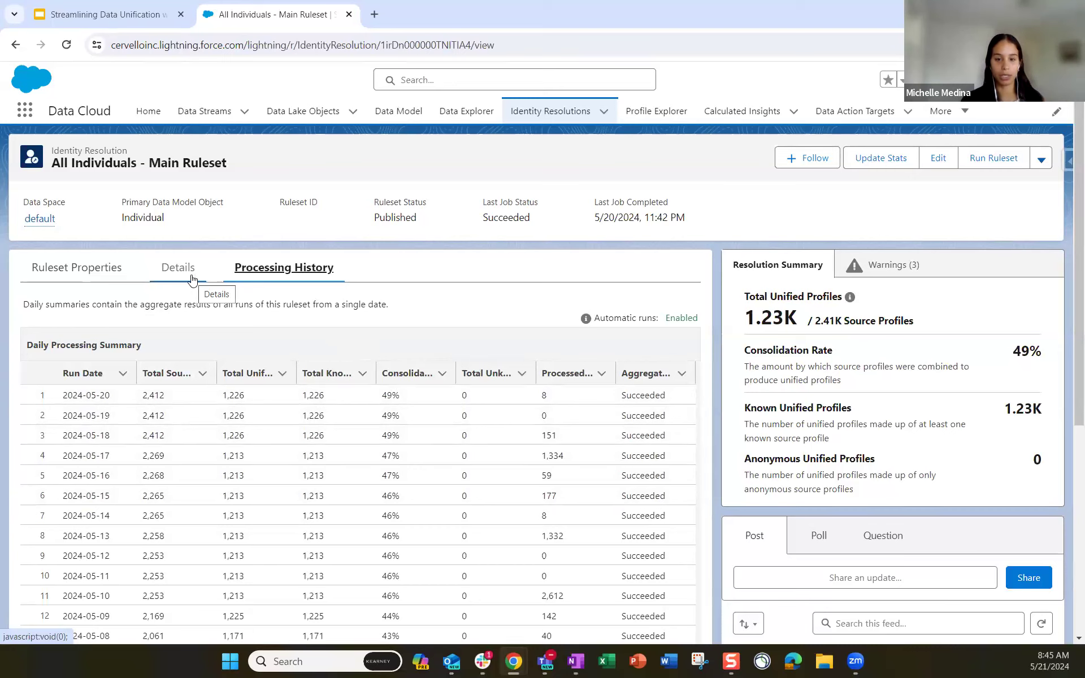
pyautogui.click(55, 278)
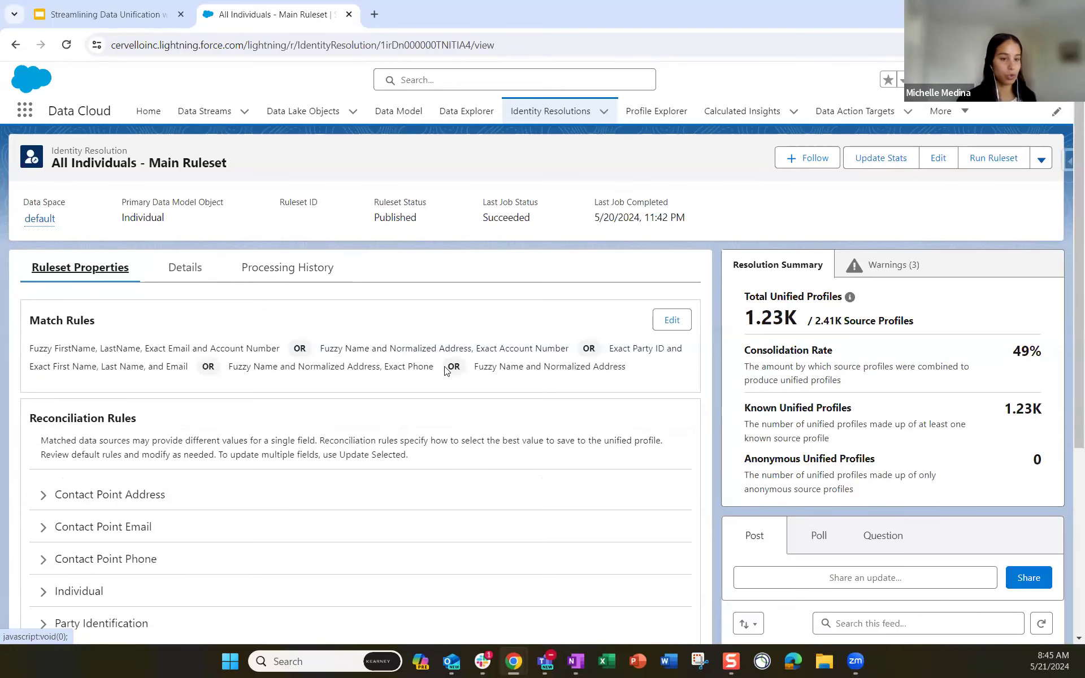
# Edit the Match Rules, skip past the instructions, and scroll the five existing rules
pyautogui.click(672, 321)
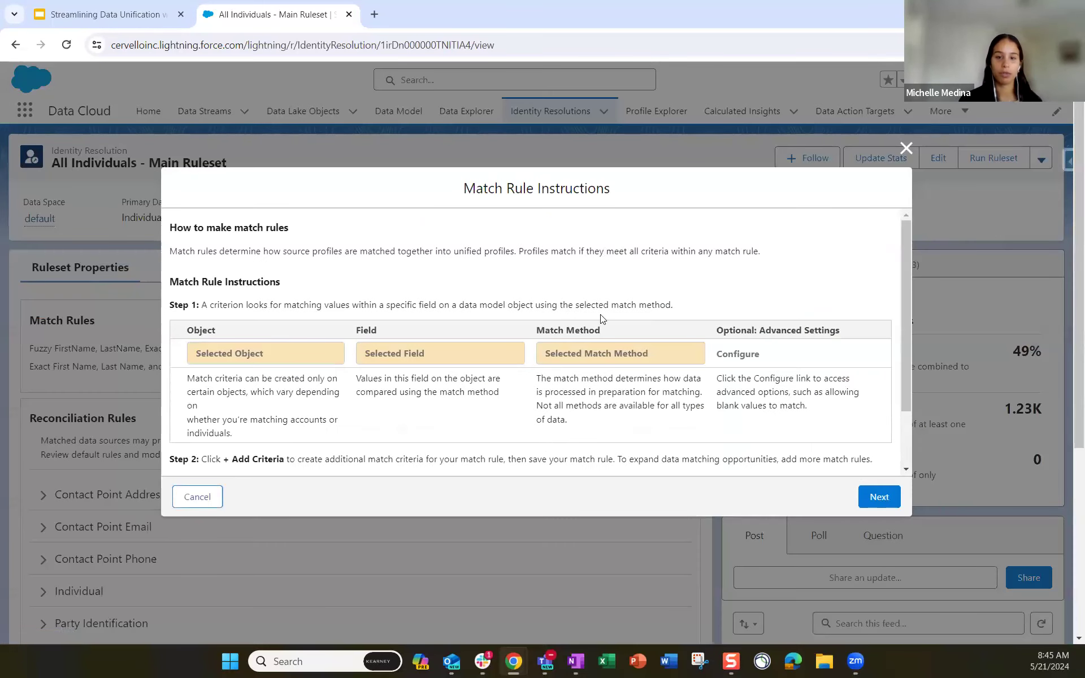
pyautogui.scroll(-2, 598, 313)
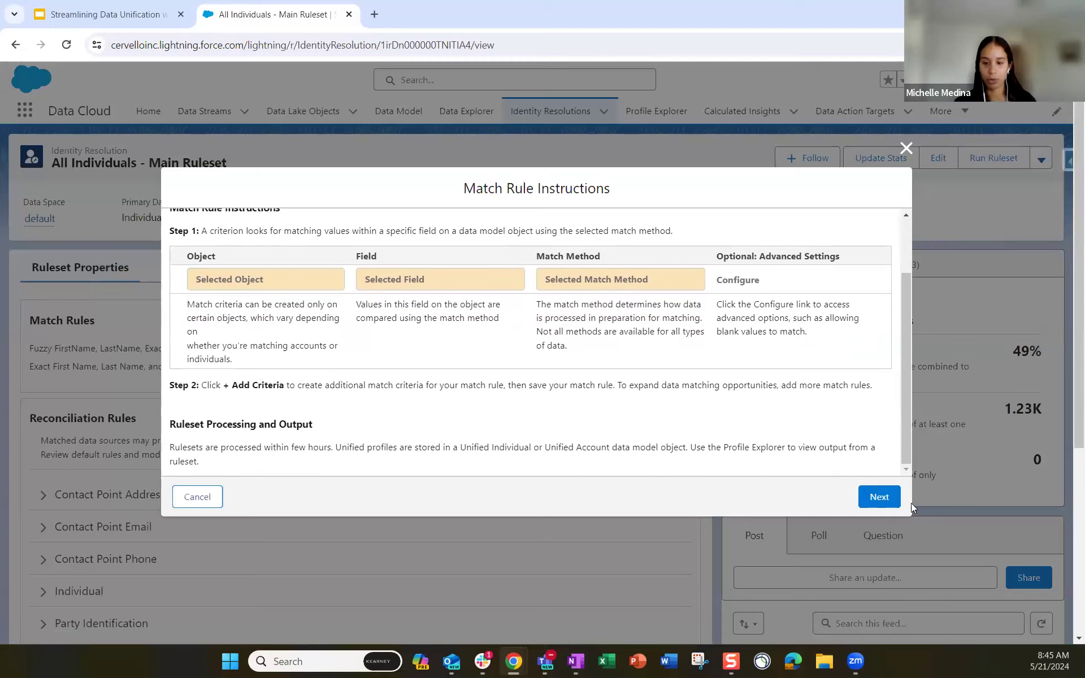
pyautogui.click(889, 498)
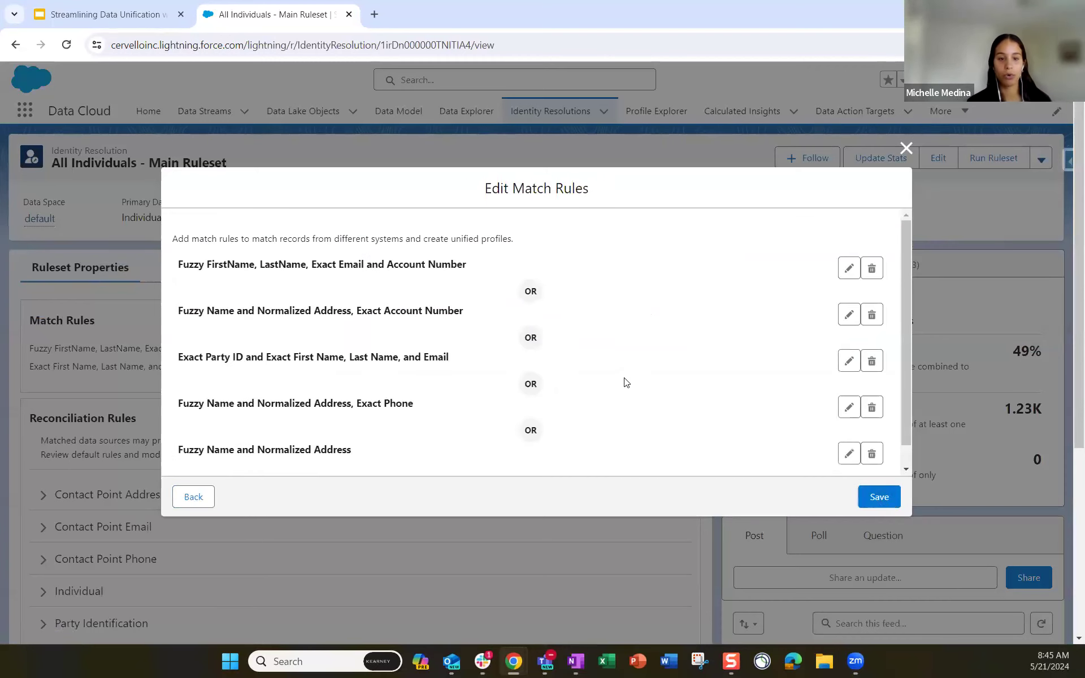
pyautogui.scroll(-1, 627, 382)
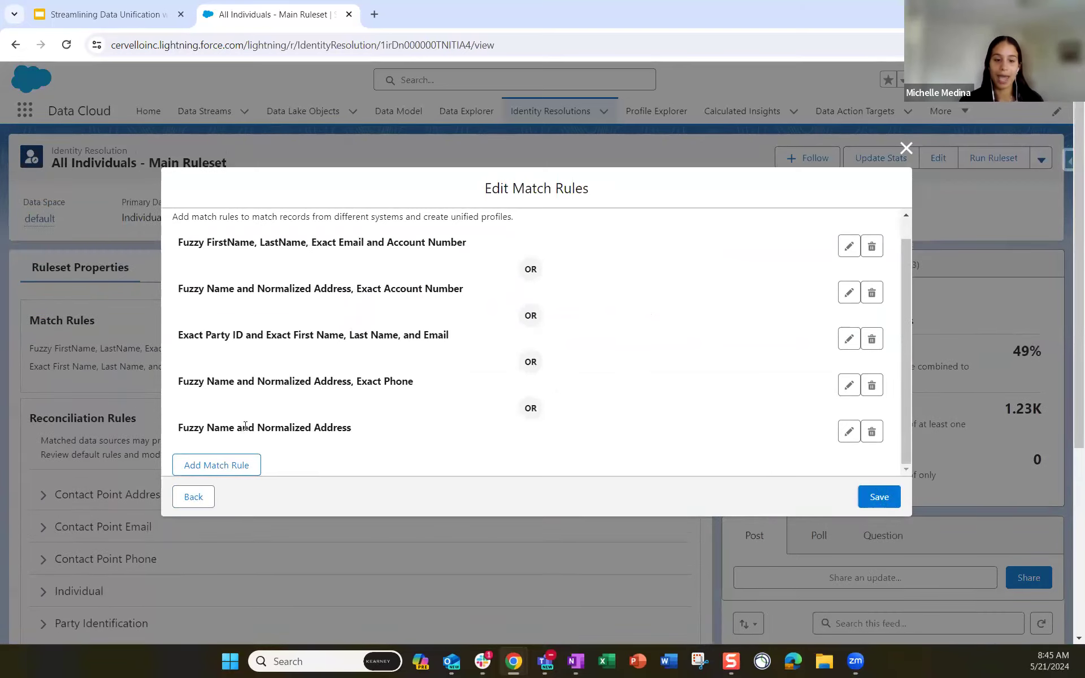
pyautogui.scroll(-3, 232, 464)
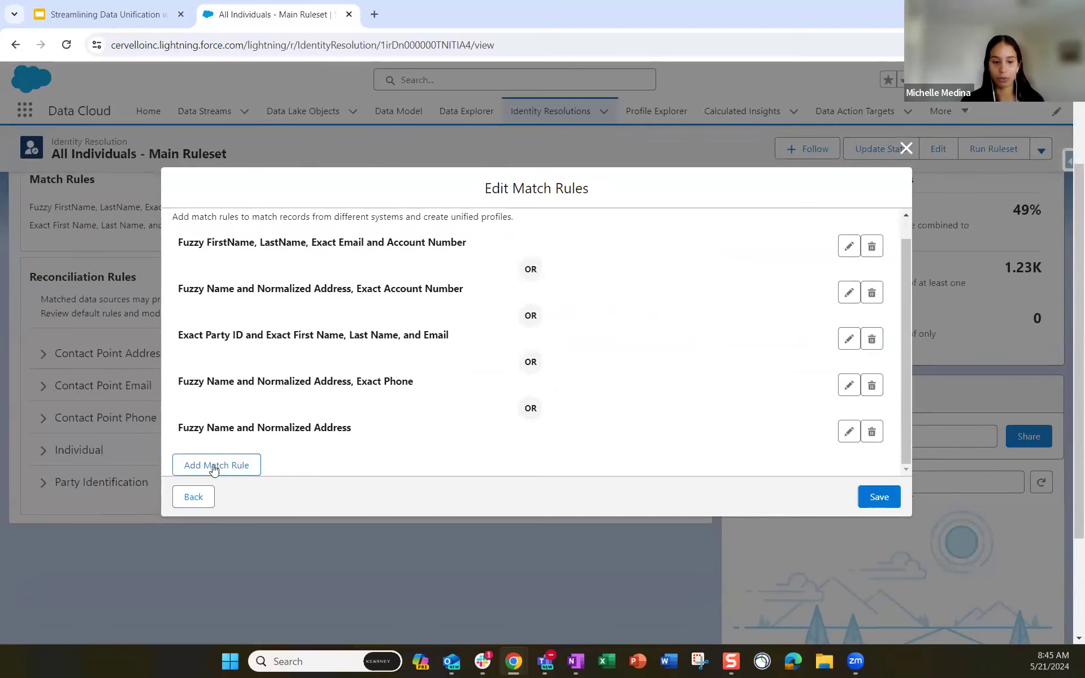
# Preview a new Custom Rule's criteria step and its Object options, then go back to the rules list
pyautogui.click(214, 467)
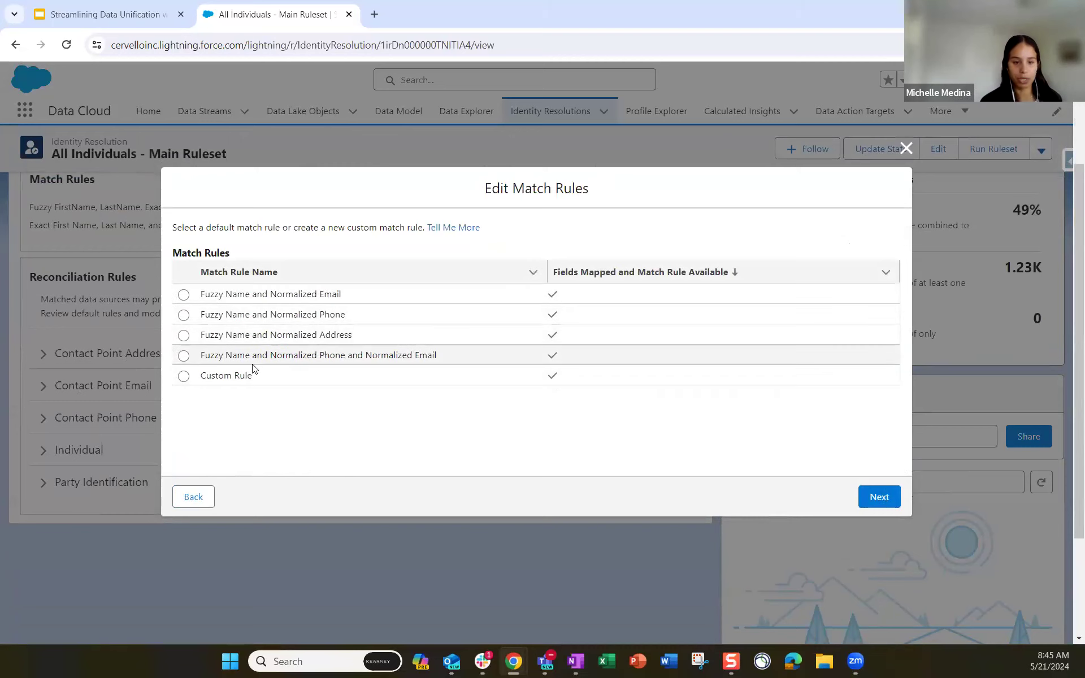
pyautogui.click(183, 377)
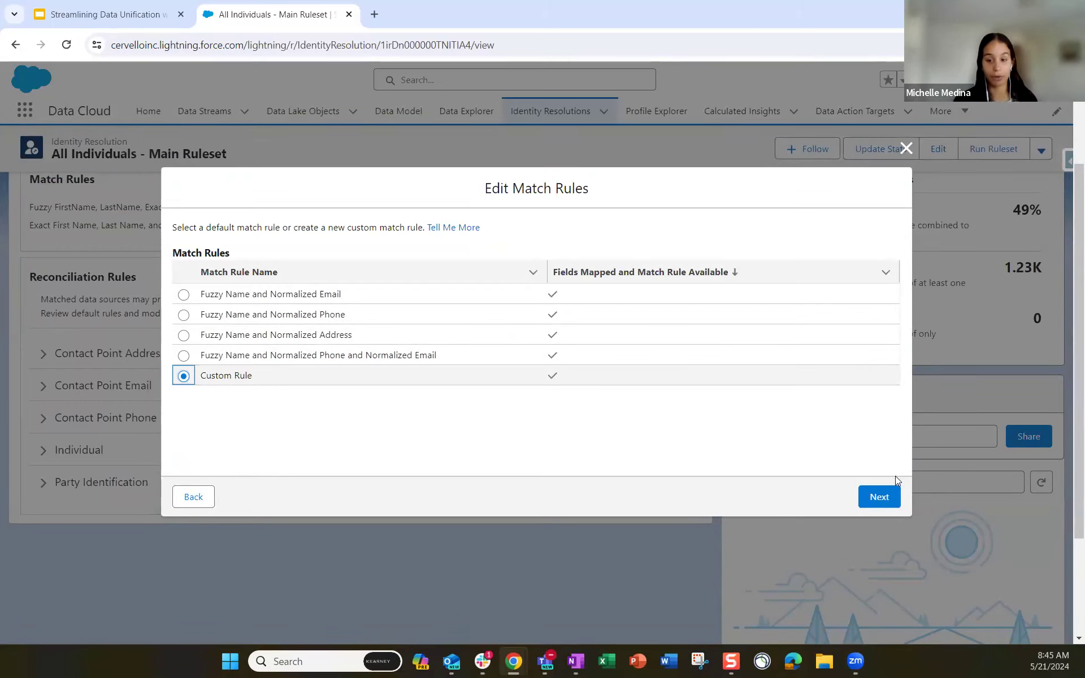
pyautogui.click(880, 497)
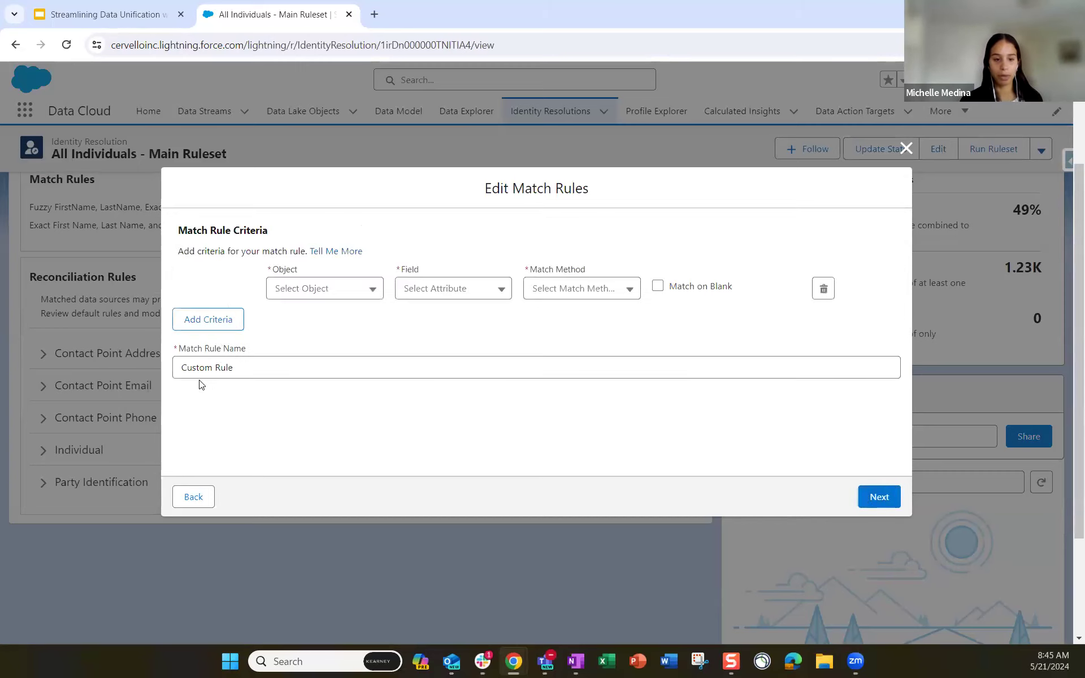
pyautogui.click(327, 294)
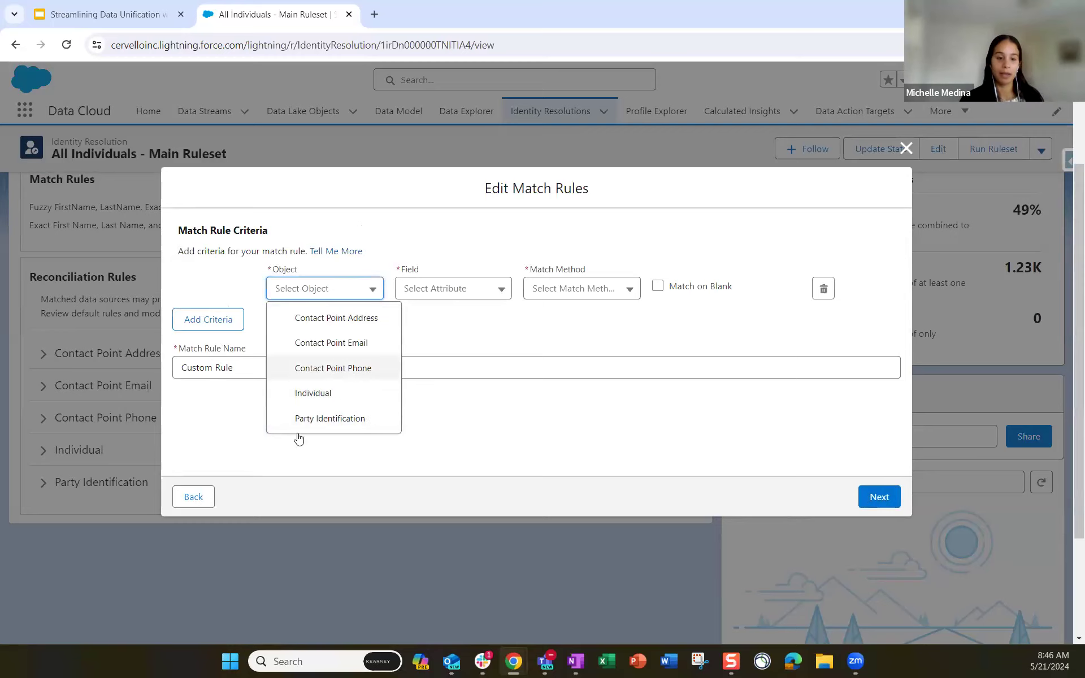
pyautogui.click(198, 503)
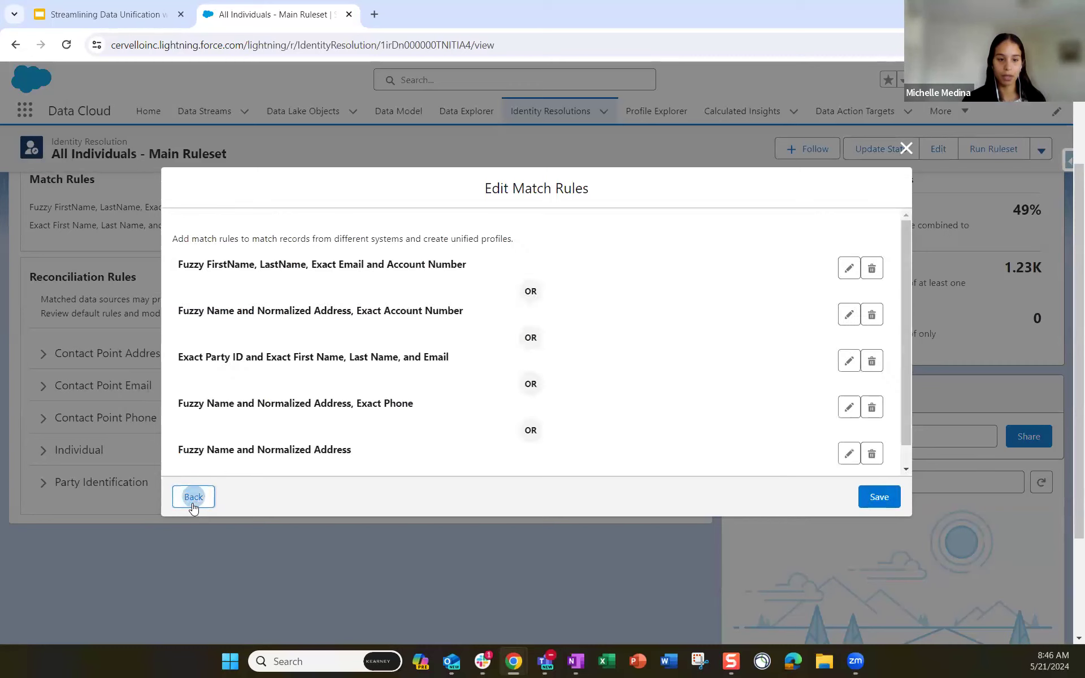
pyautogui.click(849, 268)
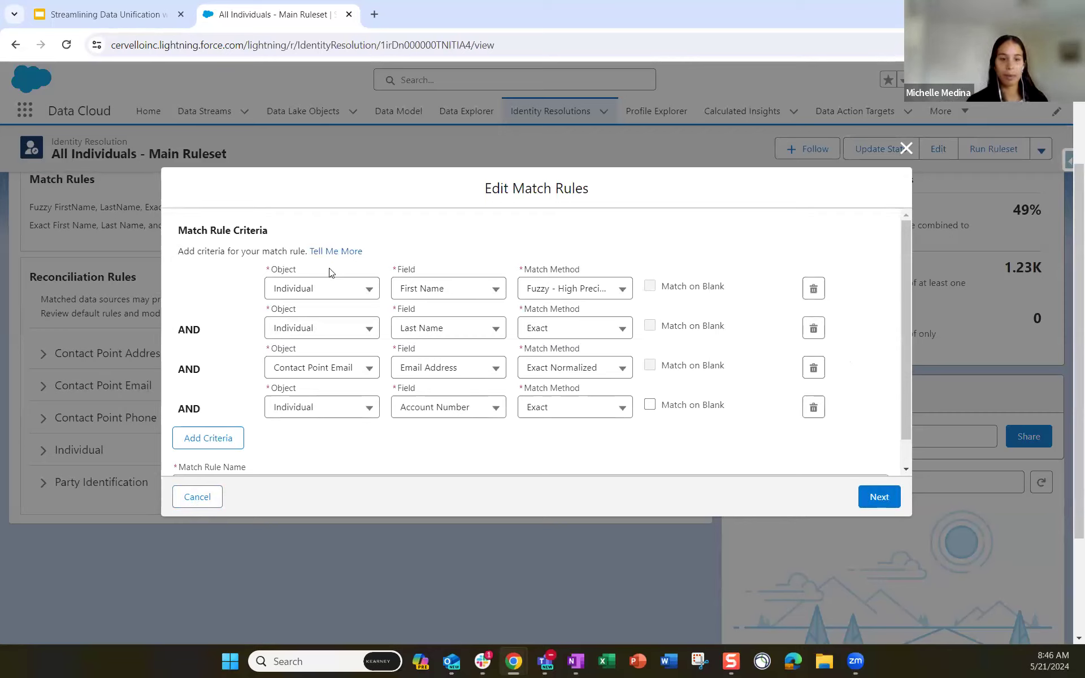
pyautogui.click(308, 289)
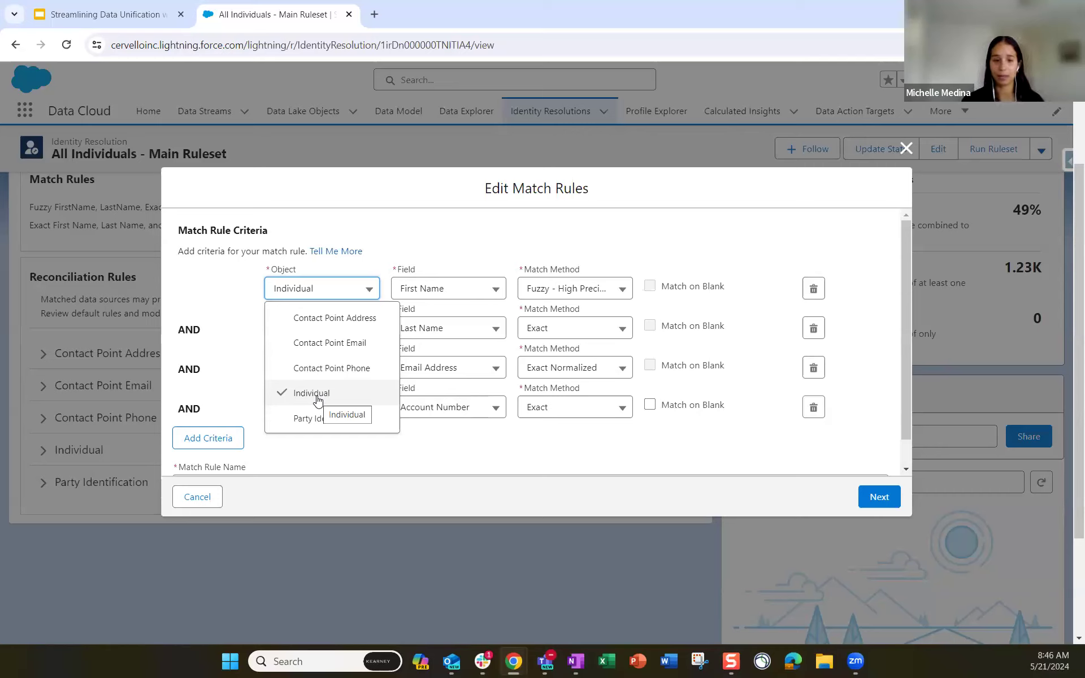
pyautogui.click(431, 439)
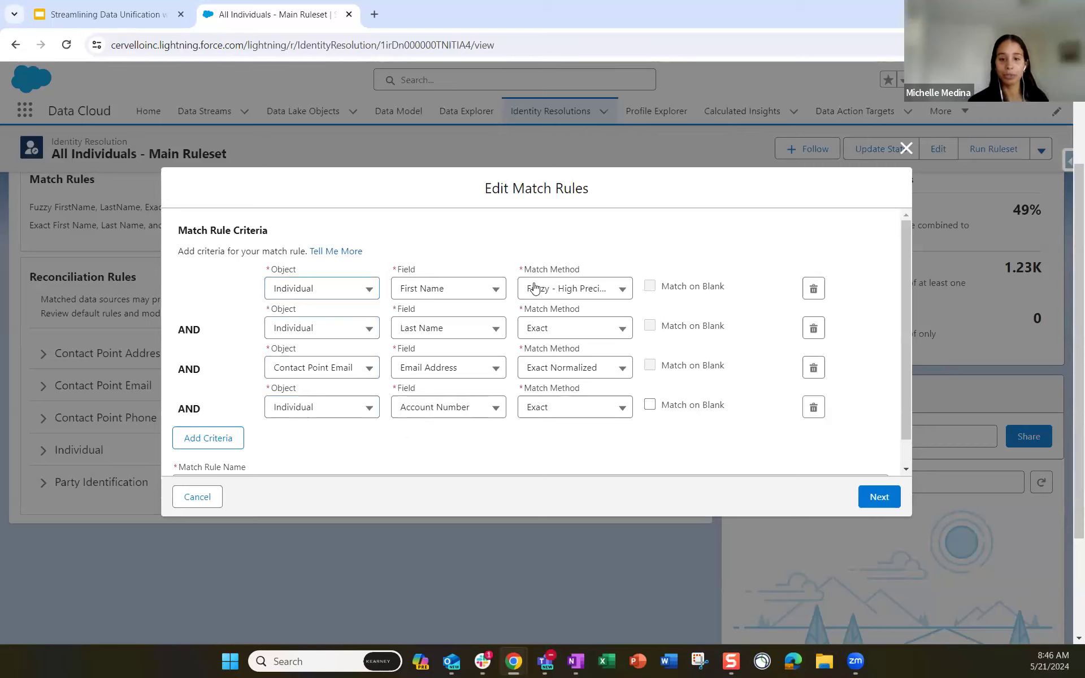
pyautogui.click(443, 293)
pyautogui.click(503, 249)
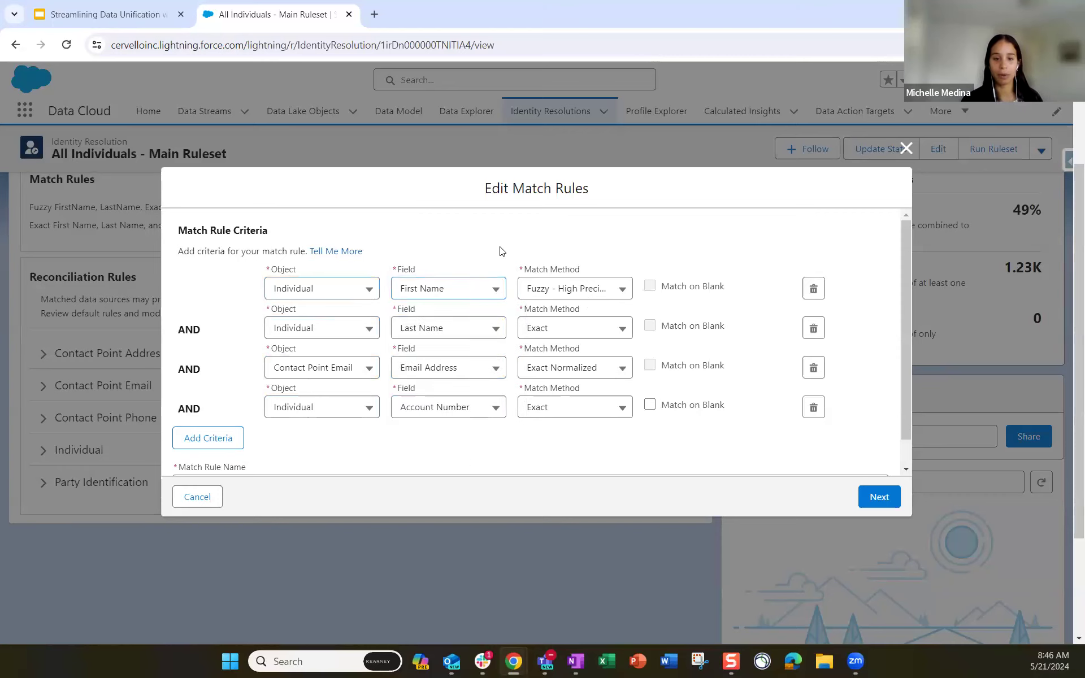
pyautogui.click(568, 298)
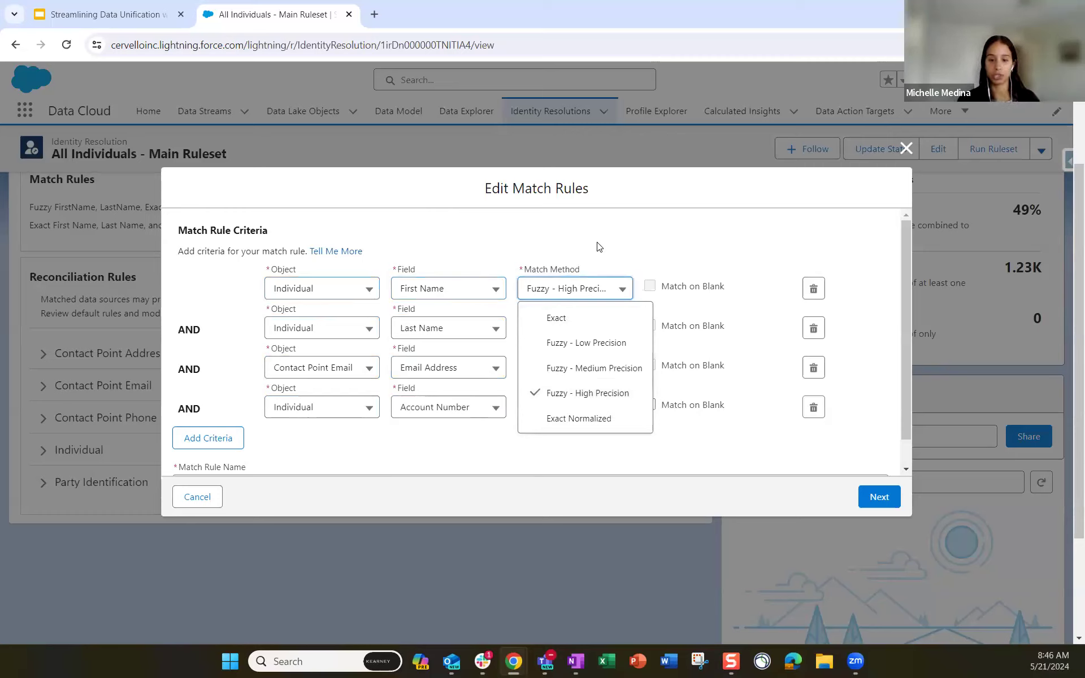
pyautogui.click(615, 447)
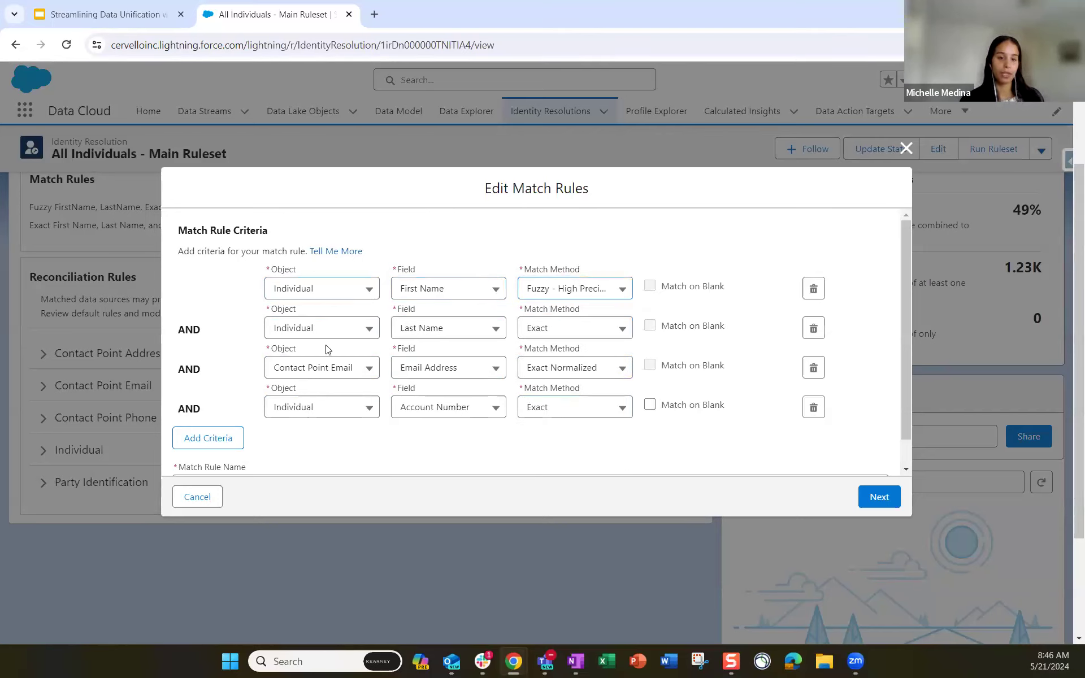
pyautogui.click(356, 329)
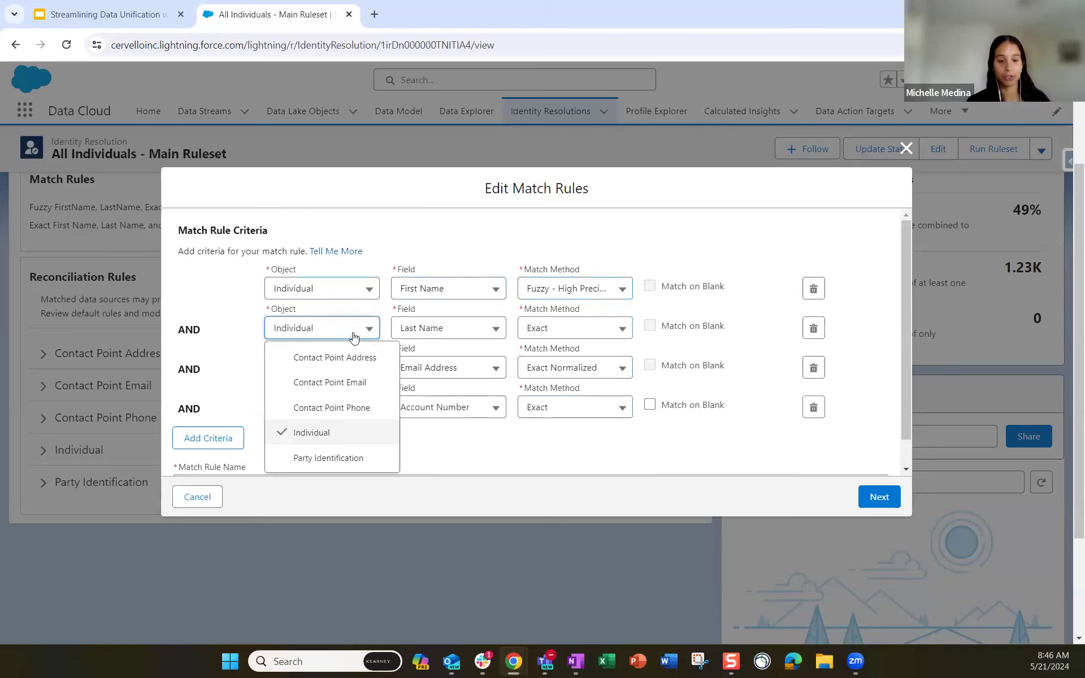
pyautogui.click(402, 444)
pyautogui.click(427, 333)
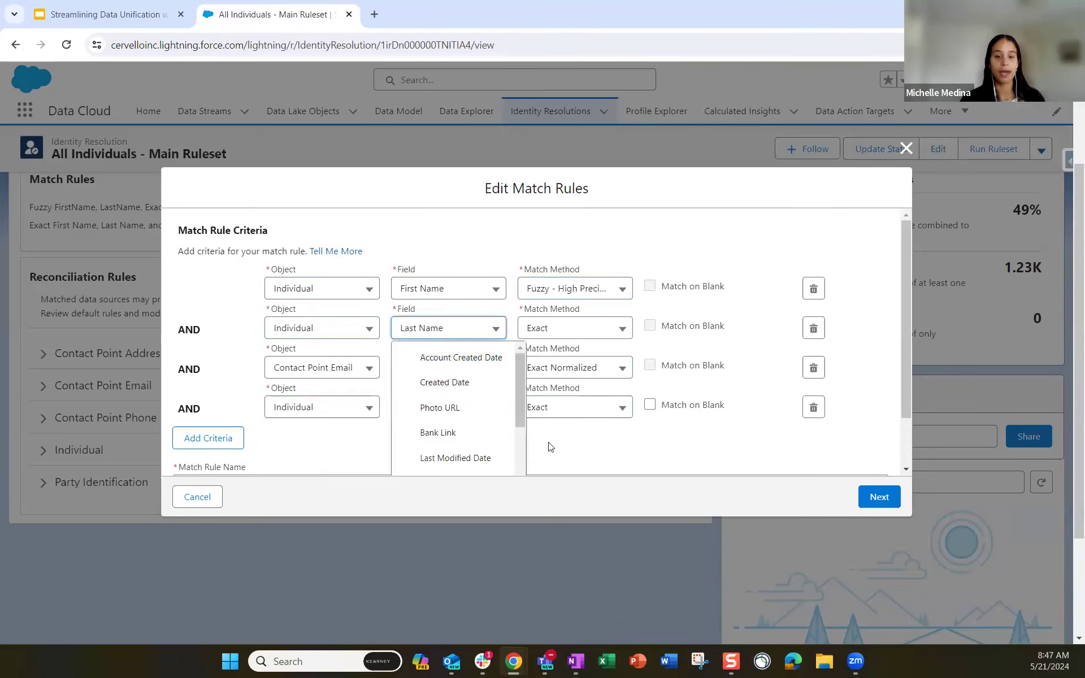
pyautogui.press('Escape')
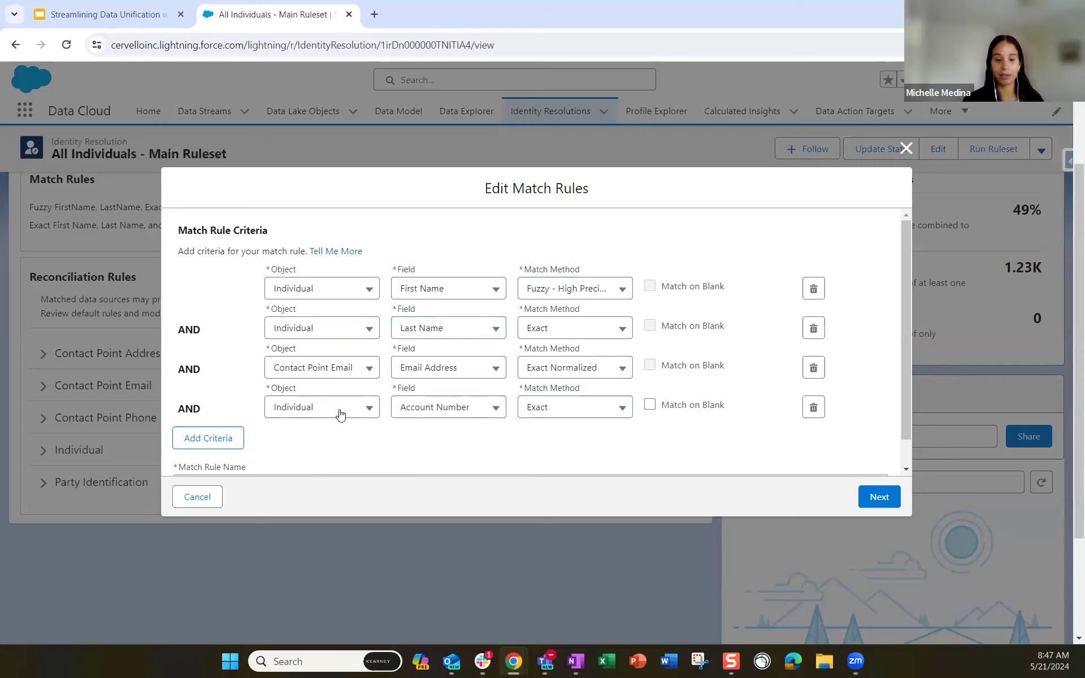
pyautogui.click(425, 407)
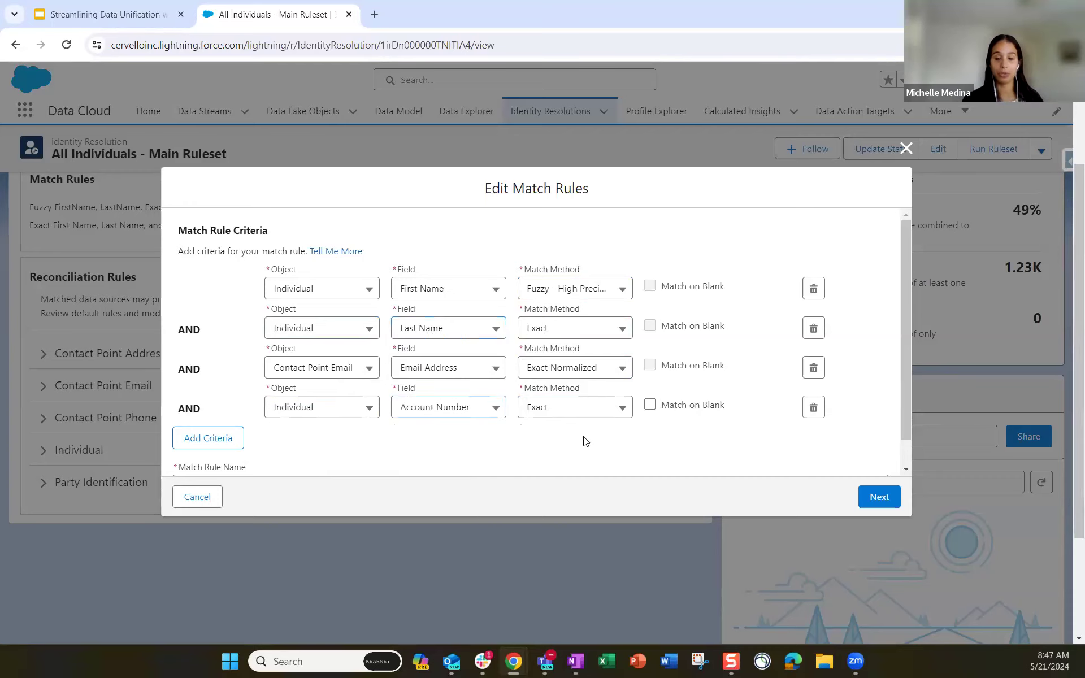
pyautogui.scroll(-1, 585, 428)
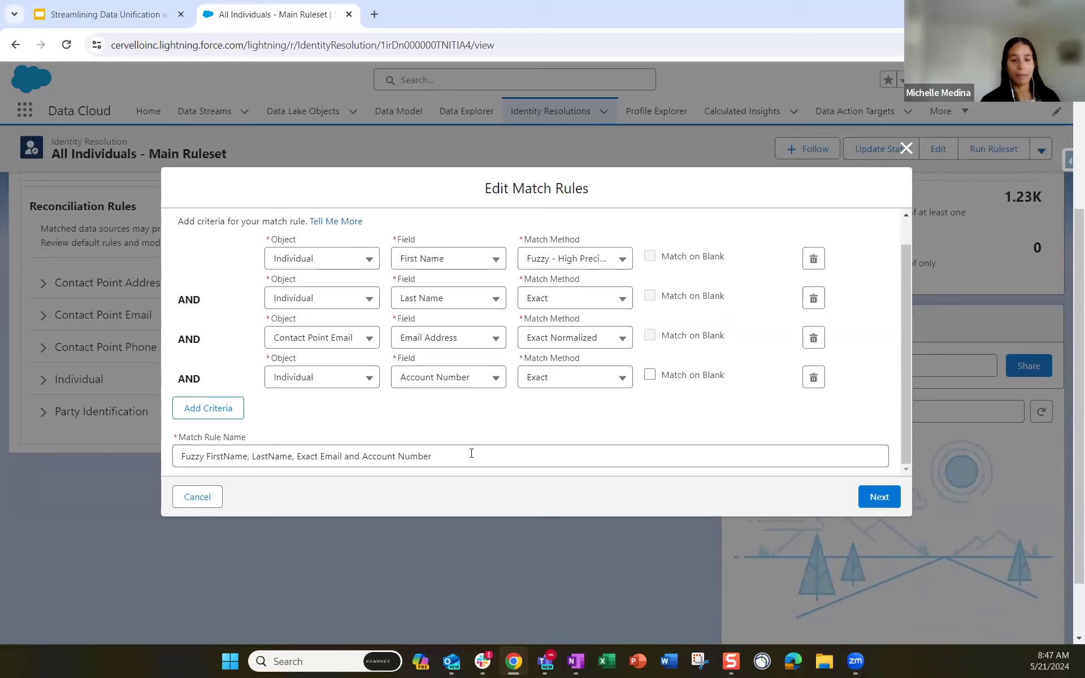
pyautogui.click(876, 497)
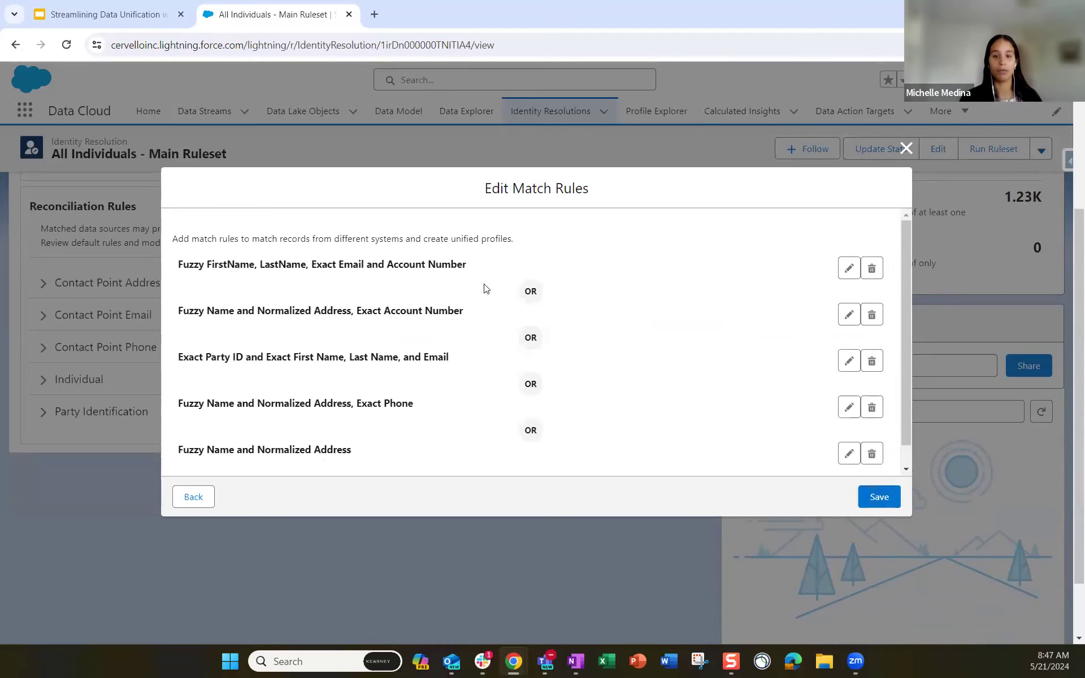
# Open the second match rule and check the First Name and Address Line 1 criteria's object and field
pyautogui.scroll(-1, 486, 289)
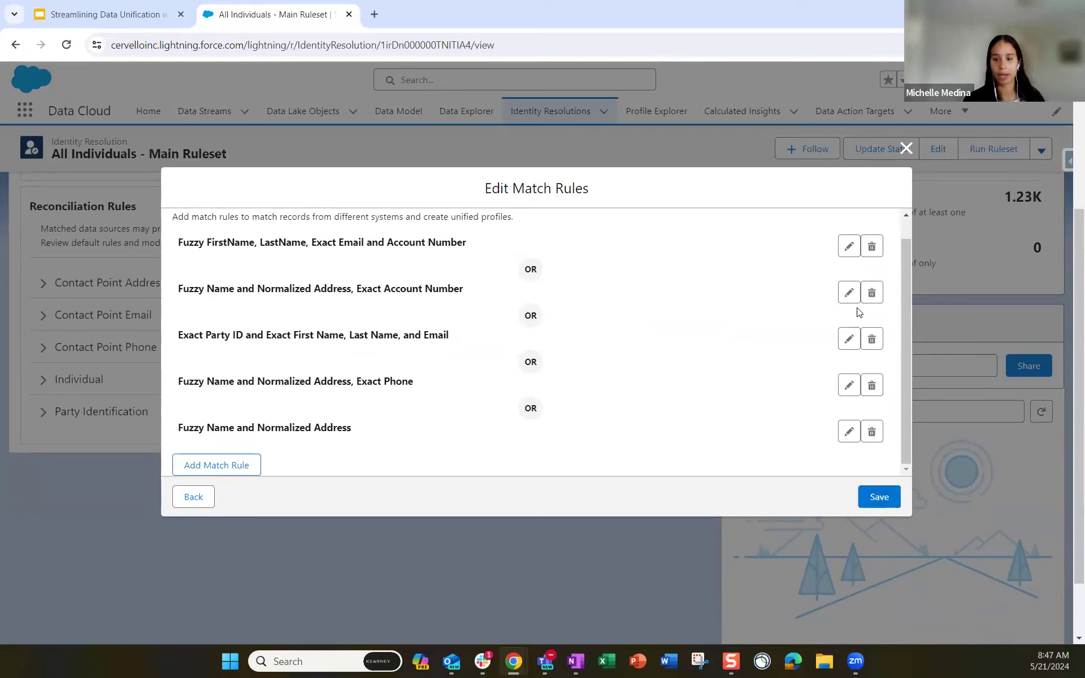
pyautogui.click(849, 293)
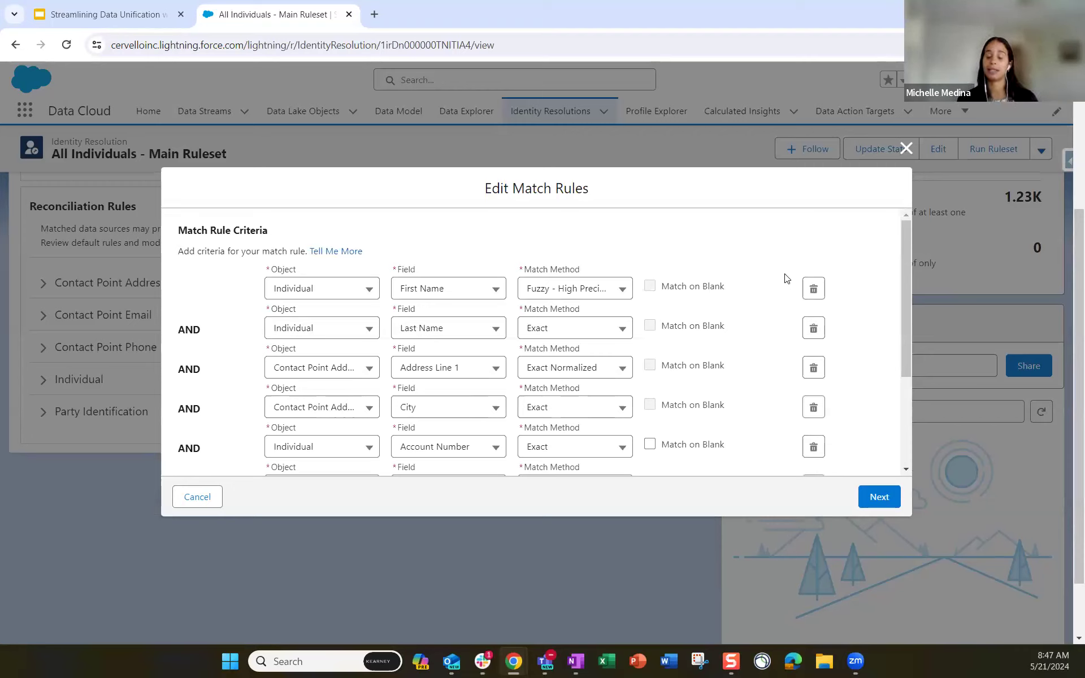
pyautogui.scroll(-3, 686, 281)
pyautogui.scroll(3, 690, 281)
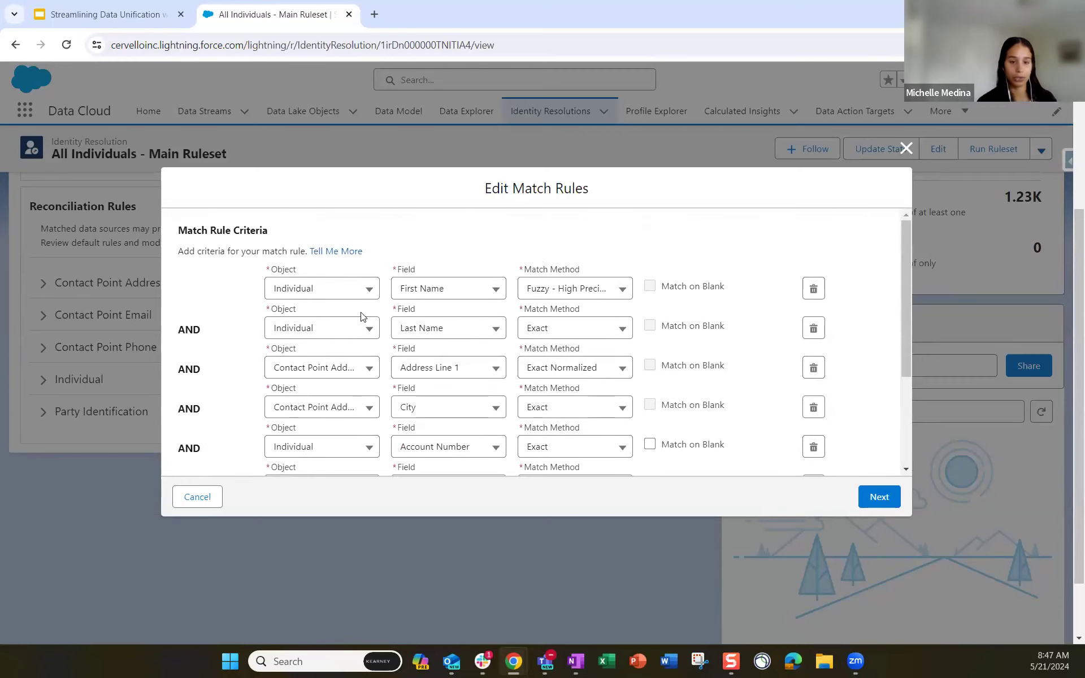
pyautogui.click(353, 290)
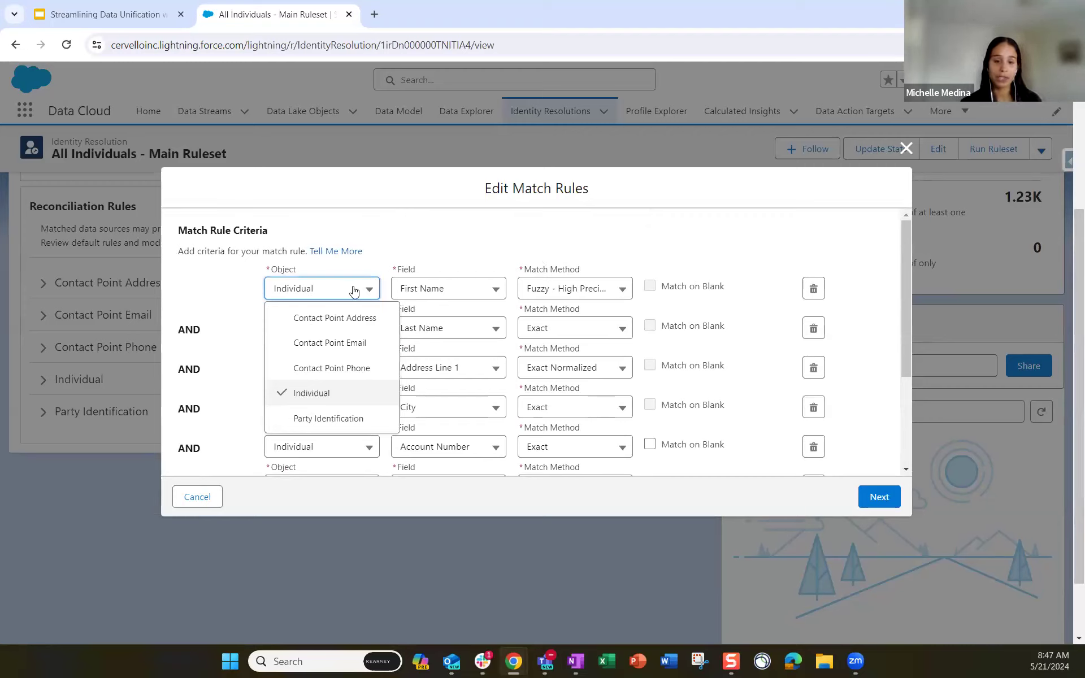
pyautogui.click(467, 220)
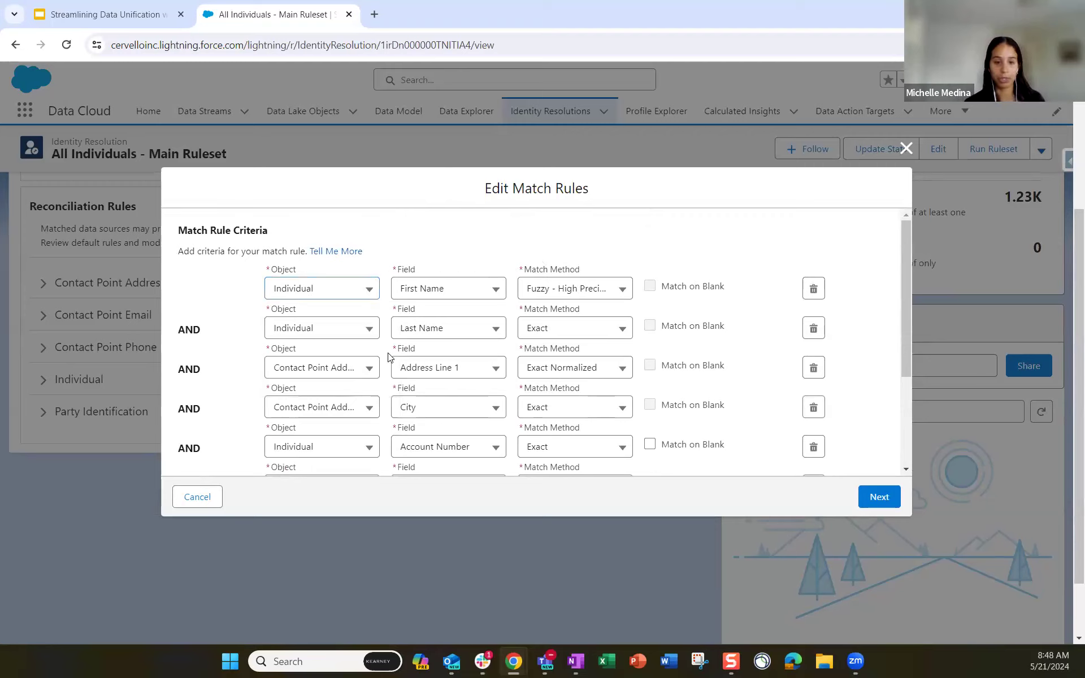
pyautogui.click(312, 374)
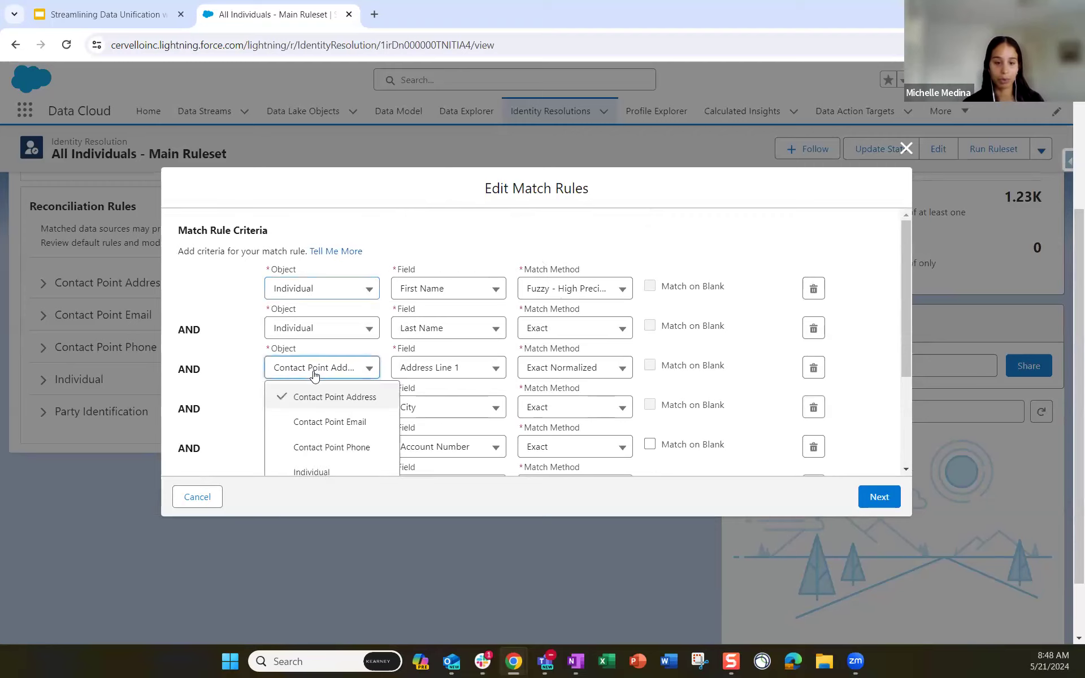
pyautogui.click(345, 408)
pyautogui.click(433, 371)
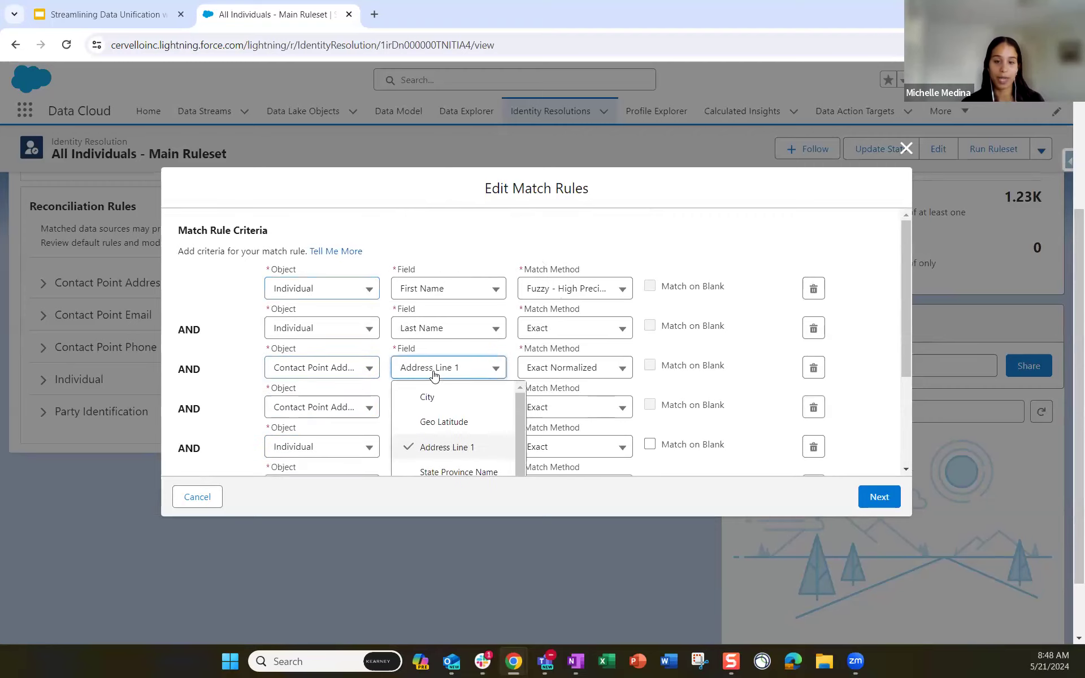
pyautogui.click(605, 221)
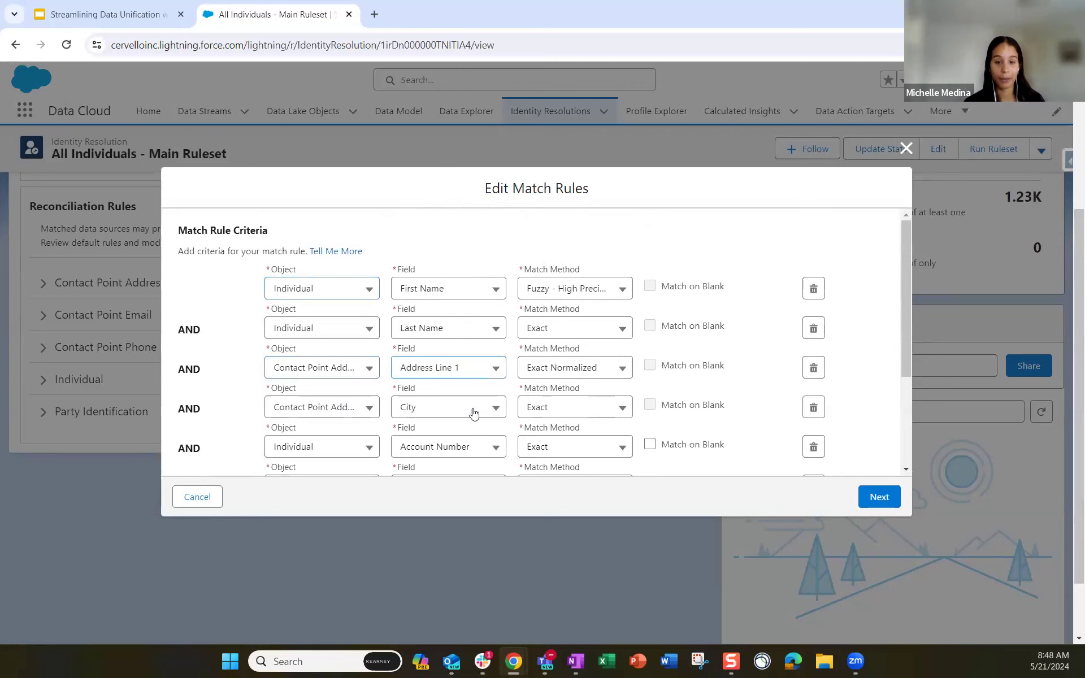
# Check the State Province and Account Number criteria unchanged, then continue to the match rules list
pyautogui.scroll(-2, 474, 414)
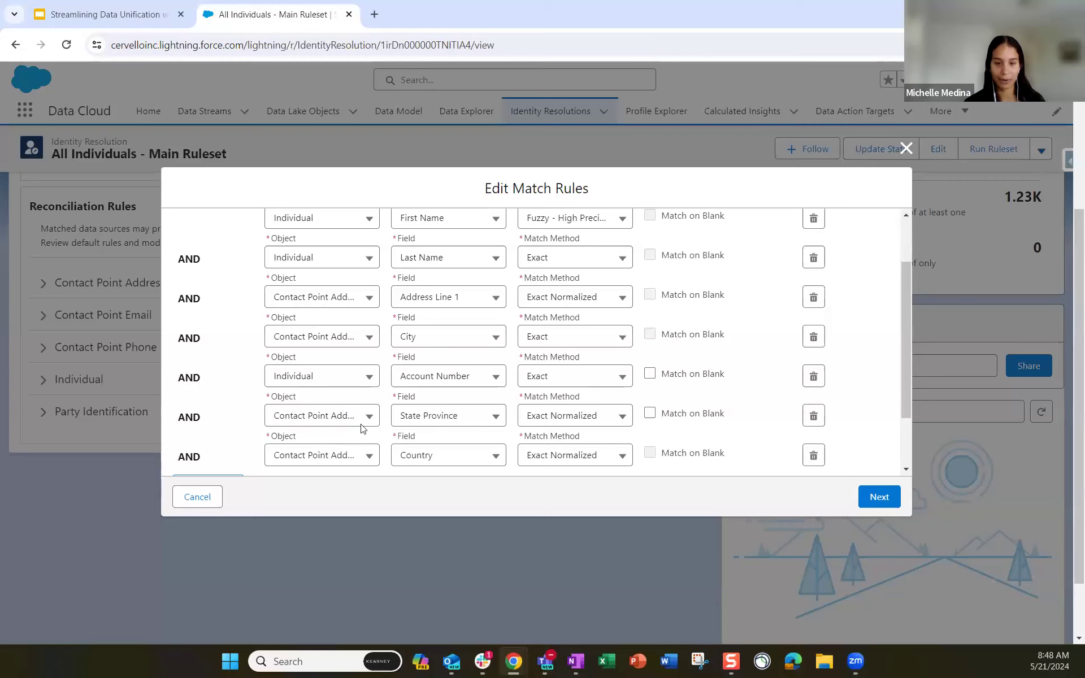
pyautogui.click(319, 418)
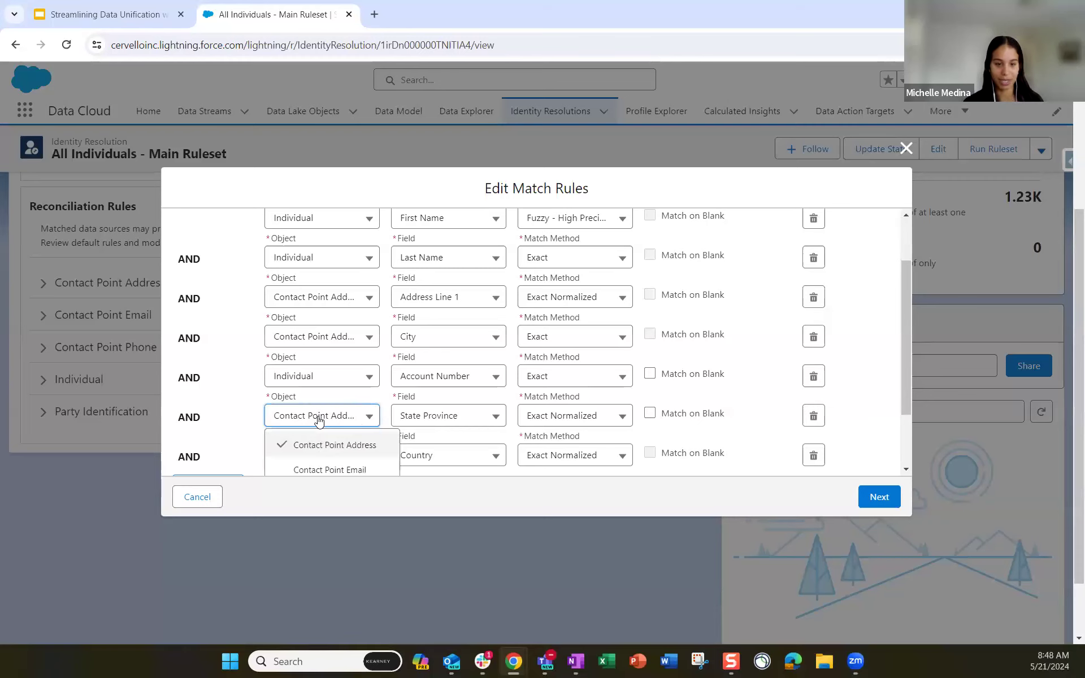
pyautogui.scroll(-2, 305, 421)
pyautogui.press('Escape')
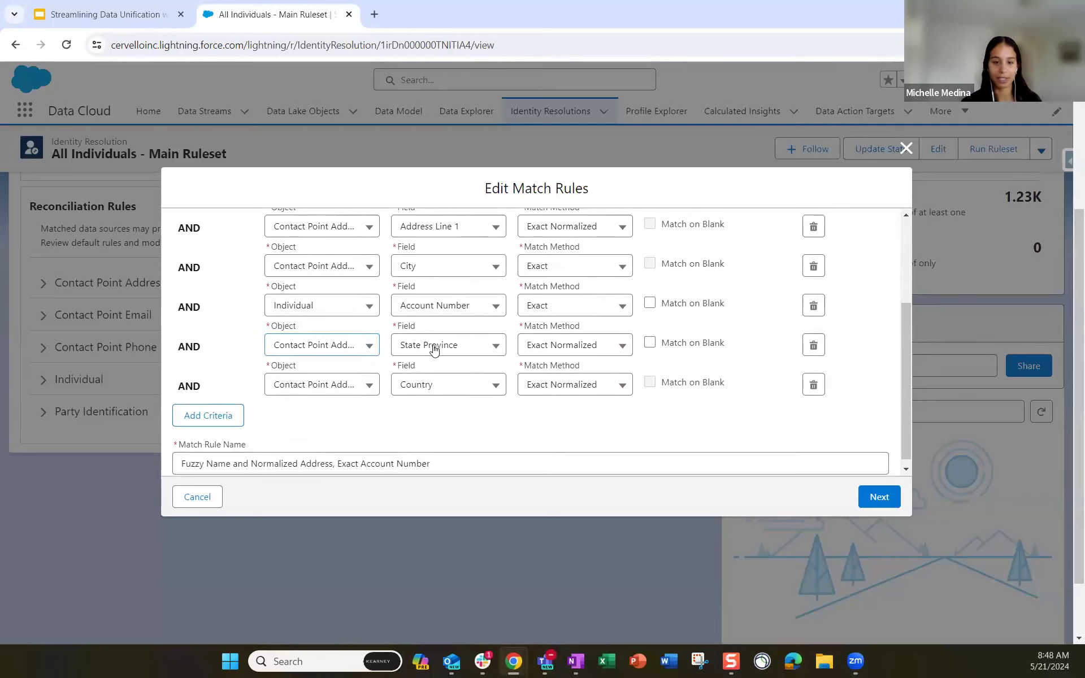
pyautogui.scroll(4, 598, 433)
pyautogui.scroll(-4, 525, 420)
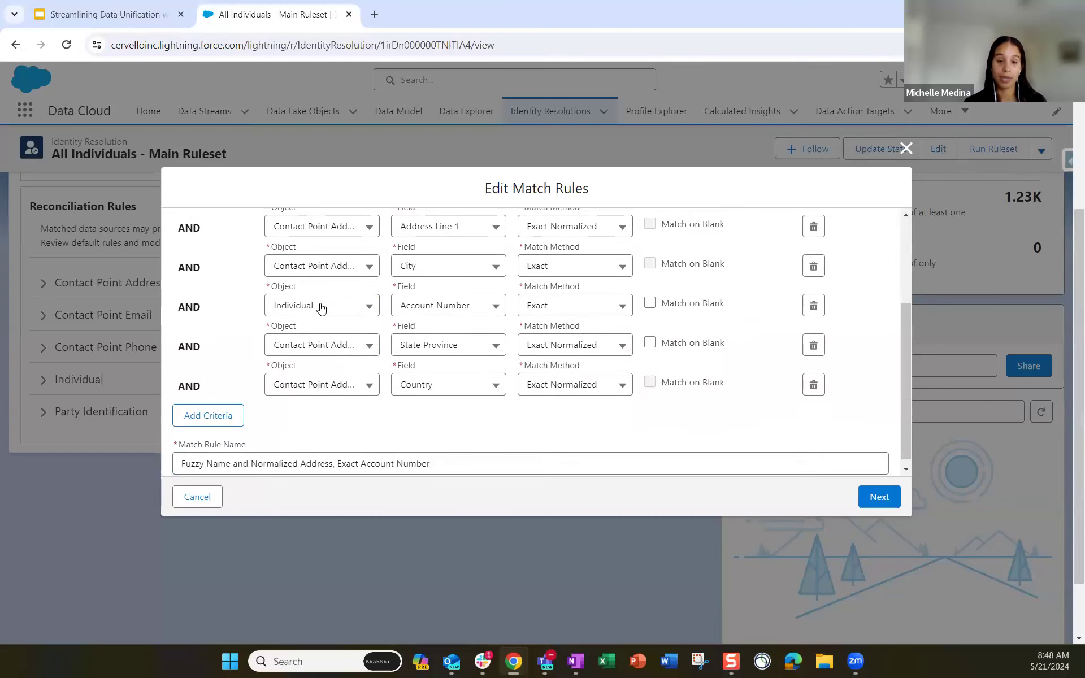
pyautogui.click(294, 315)
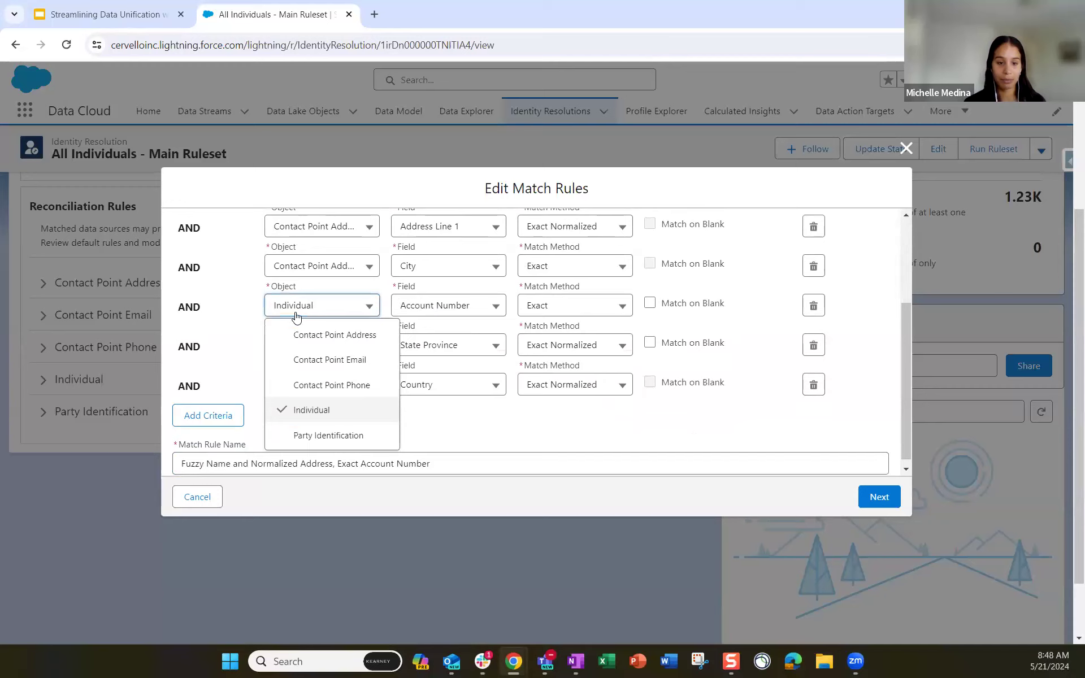
pyautogui.click(461, 312)
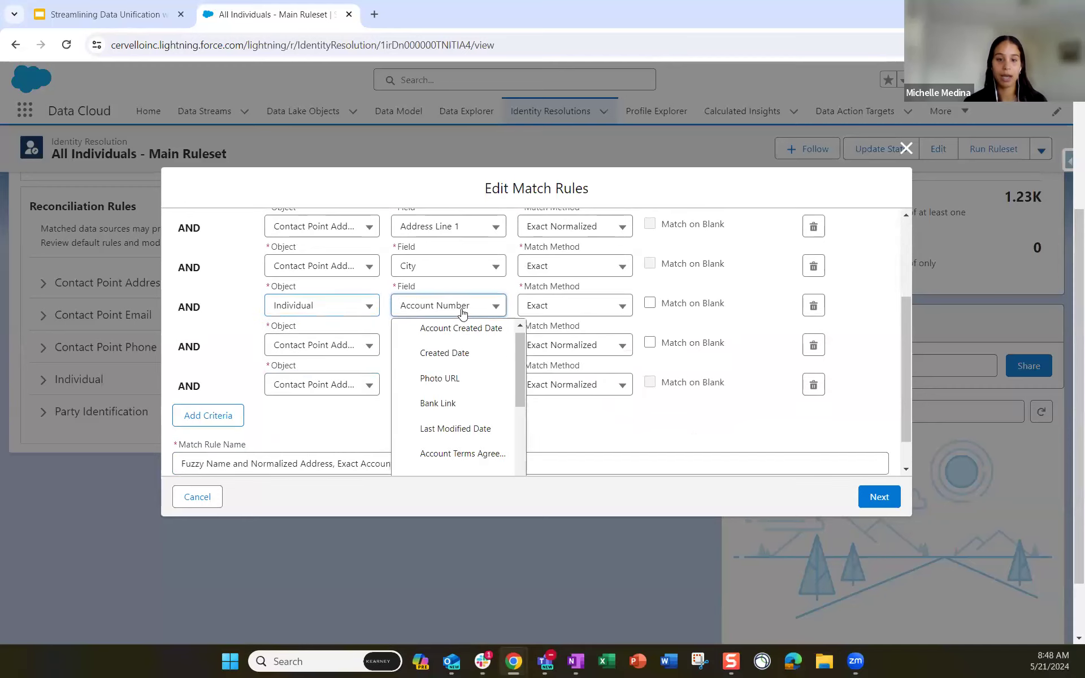
pyautogui.click(588, 454)
pyautogui.scroll(-1, 675, 373)
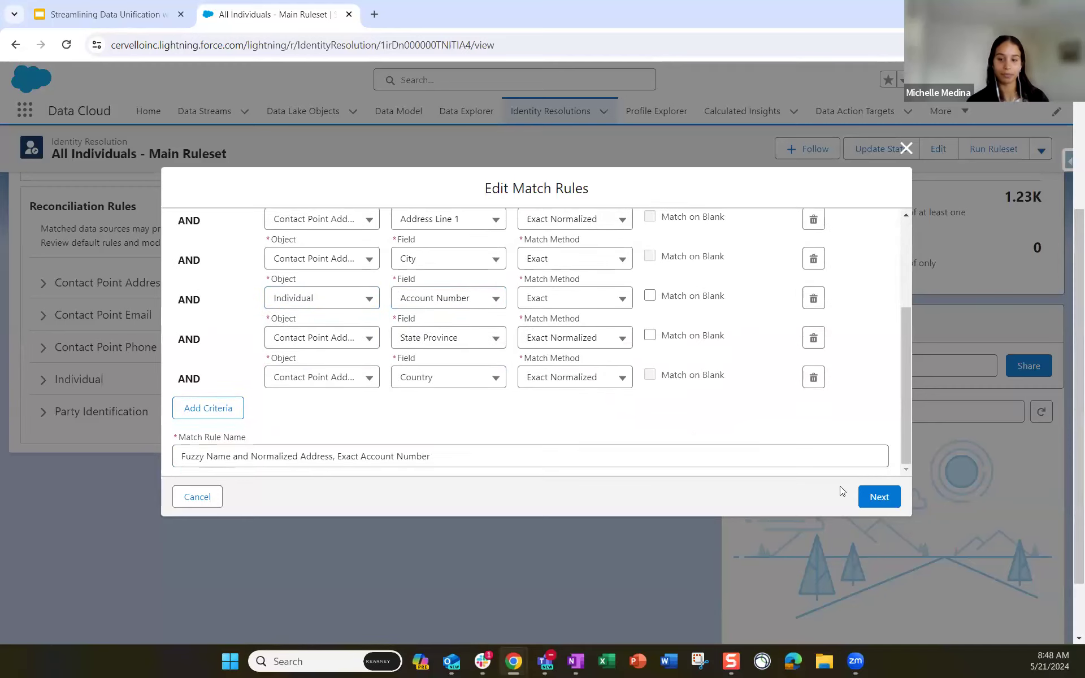
pyautogui.click(865, 498)
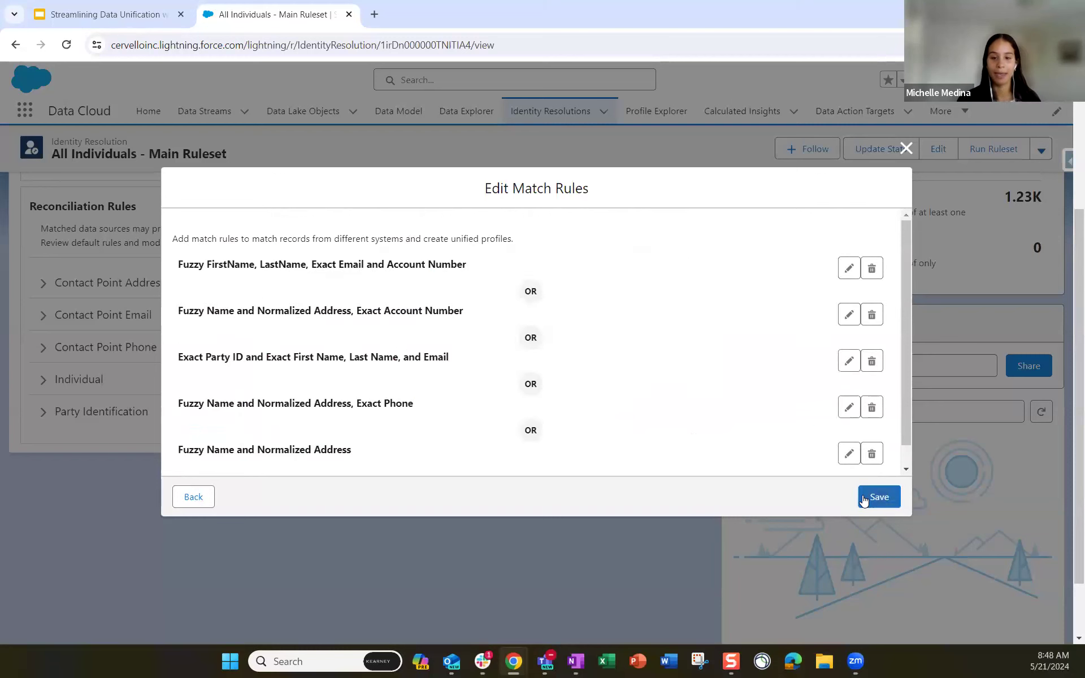
pyautogui.scroll(-1, 548, 399)
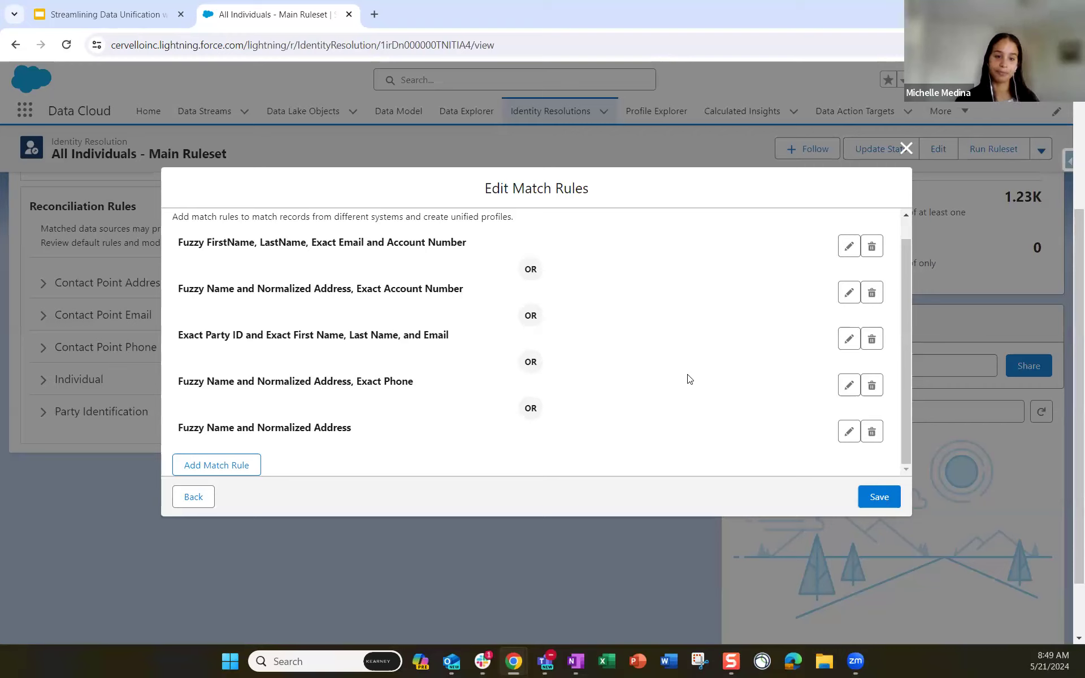
pyautogui.moveTo(178, 335); pyautogui.dragTo(231, 336)
# Open the Exact Party ID rule and inspect its Object and Field choices without changing them
pyautogui.click(847, 342)
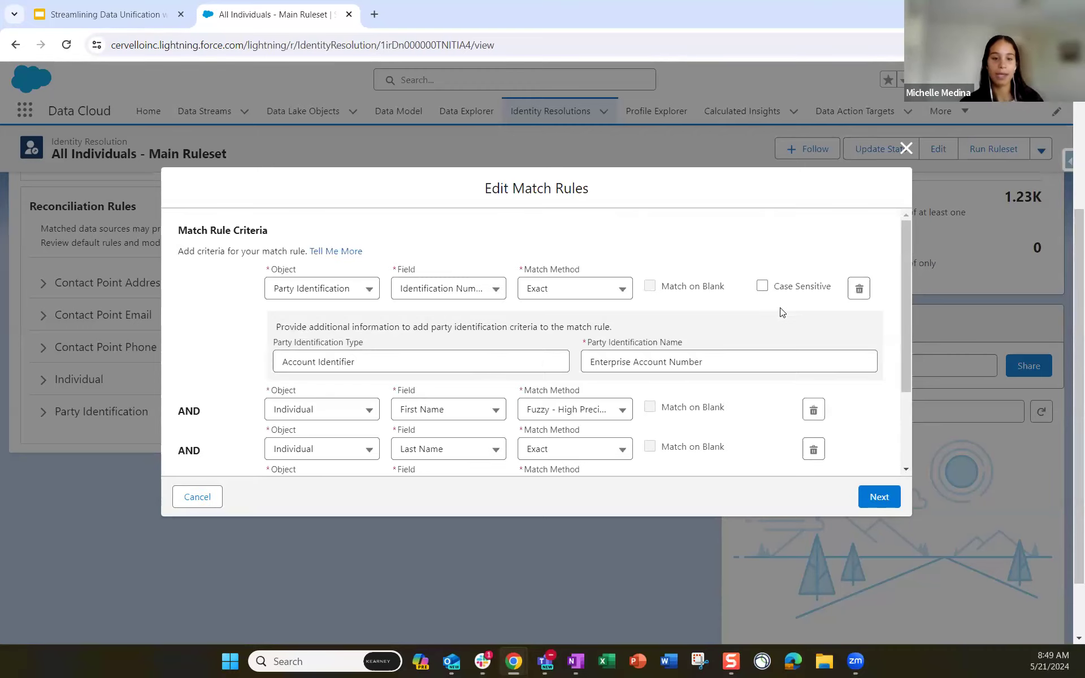
pyautogui.scroll(-2, 509, 282)
pyautogui.scroll(2, 359, 313)
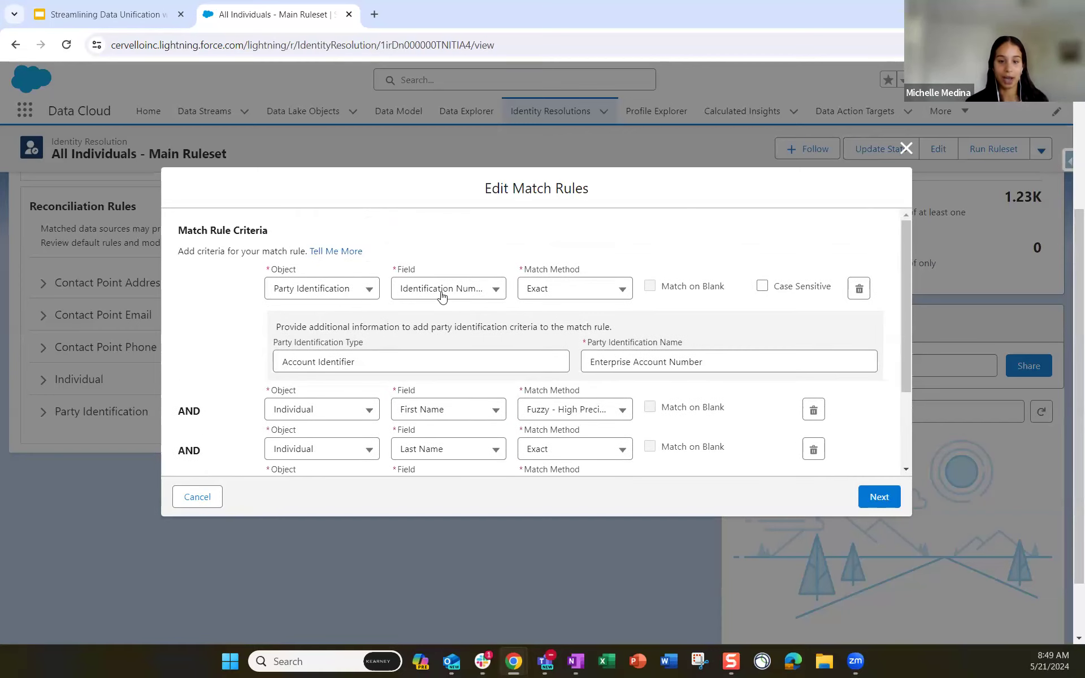
pyautogui.click(351, 294)
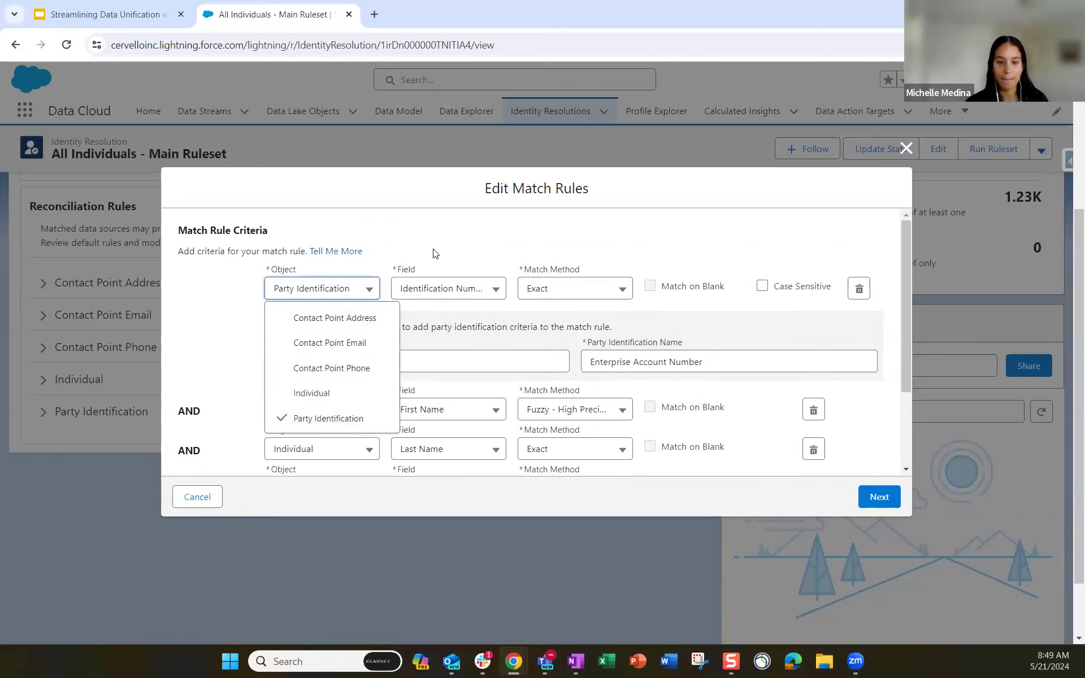
pyautogui.click(452, 281)
pyautogui.click(440, 291)
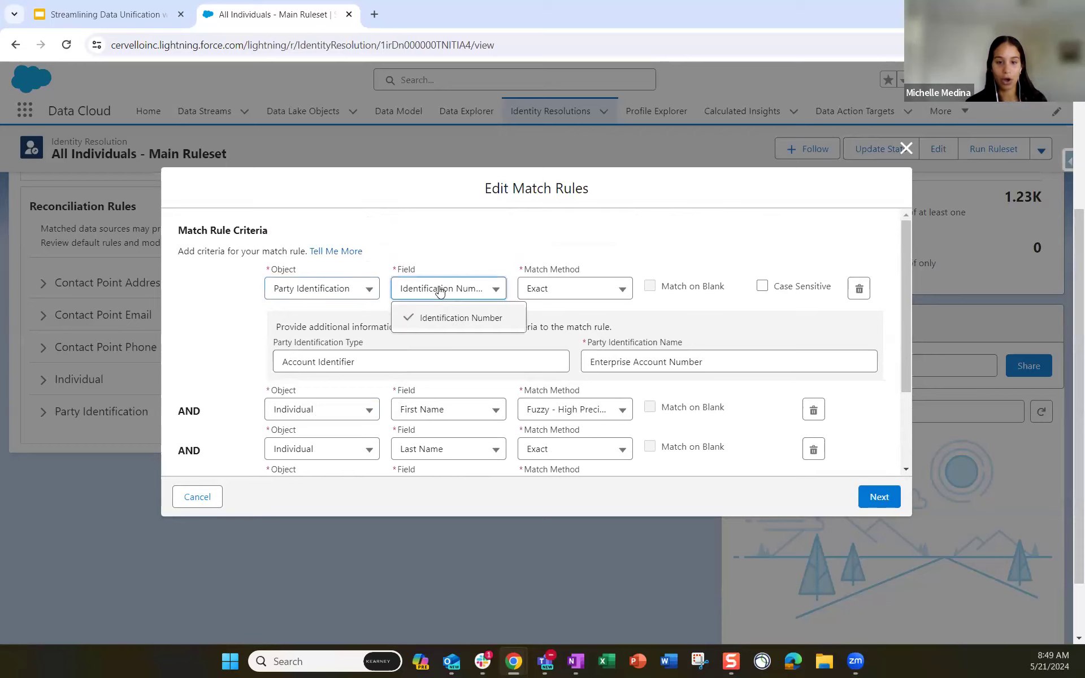
pyautogui.click(670, 307)
pyautogui.scroll(-2, 671, 307)
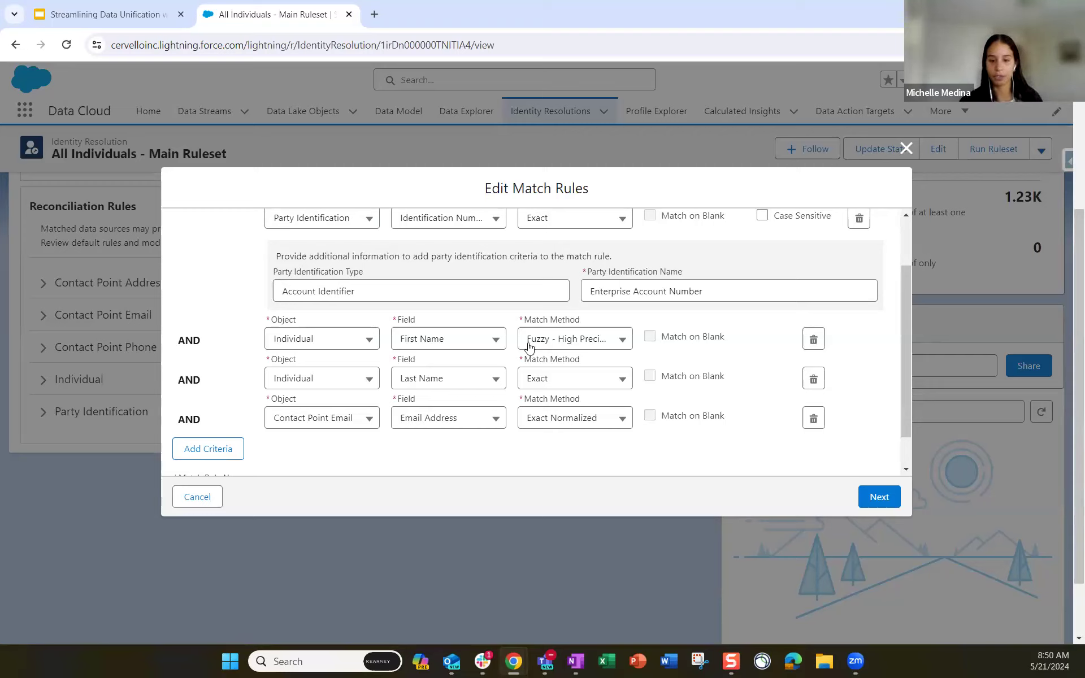
pyautogui.scroll(-1, 332, 471)
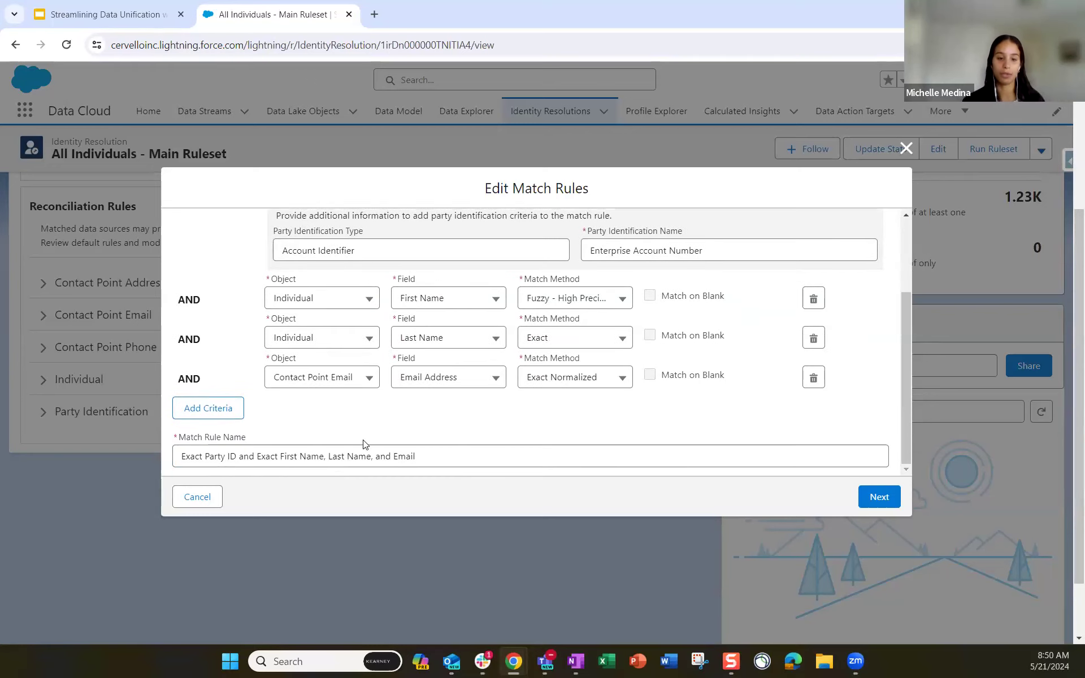
# Cancel out of the match rule editor, leaving all five match rules unchanged
pyautogui.click(206, 509)
pyautogui.click(207, 506)
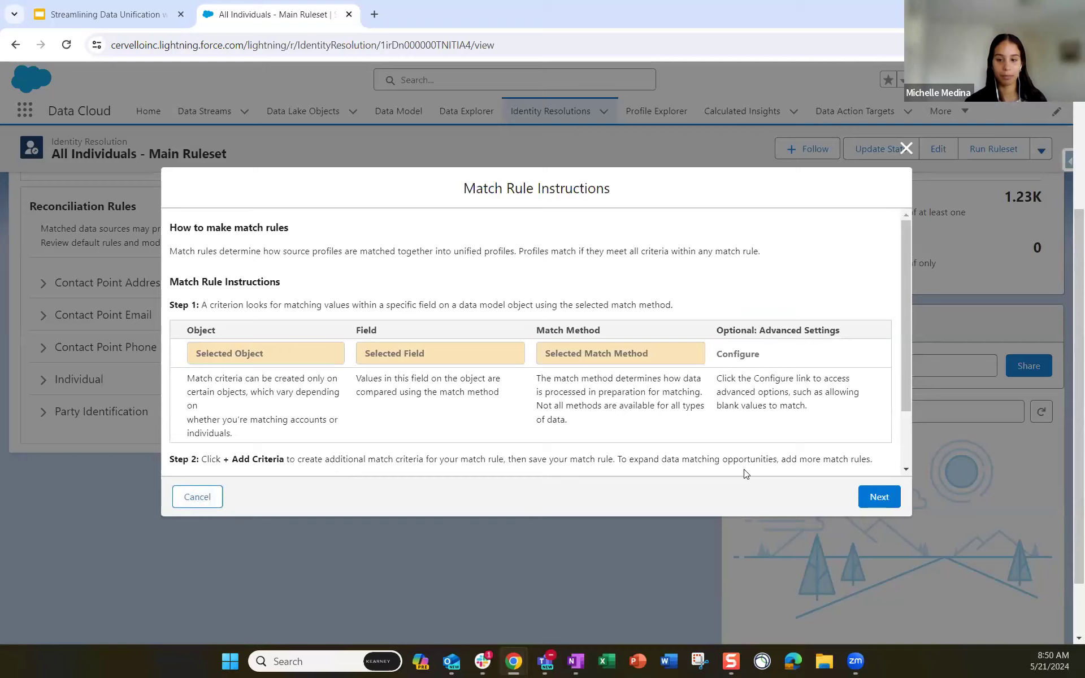
pyautogui.click(206, 500)
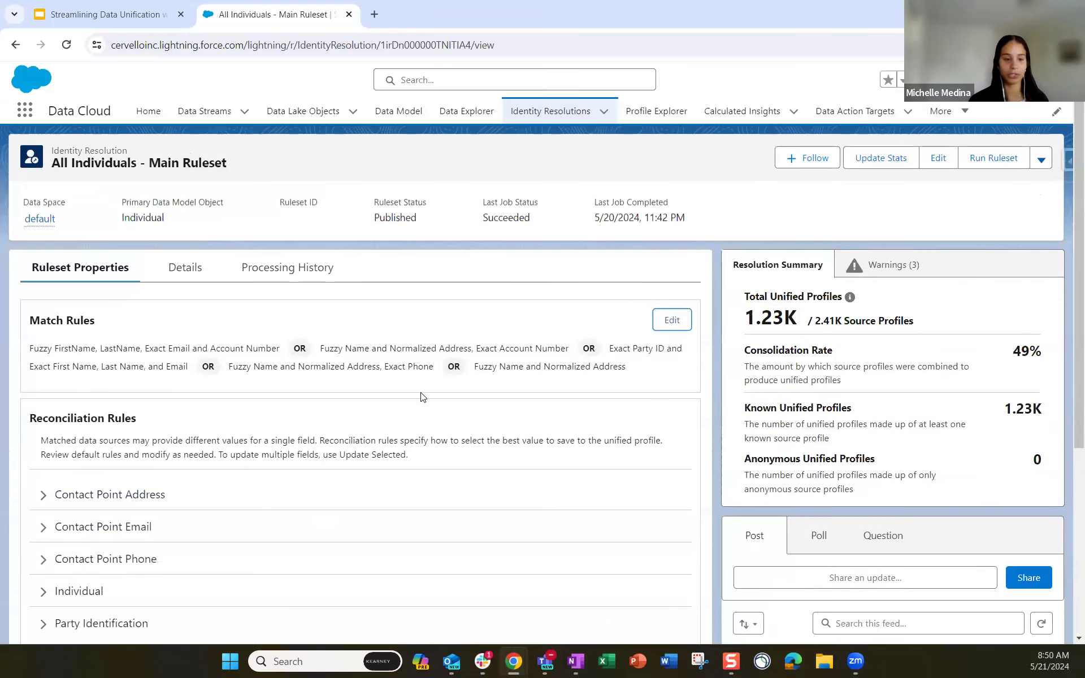
pyautogui.scroll(-4, 421, 397)
pyautogui.scroll(3, 418, 404)
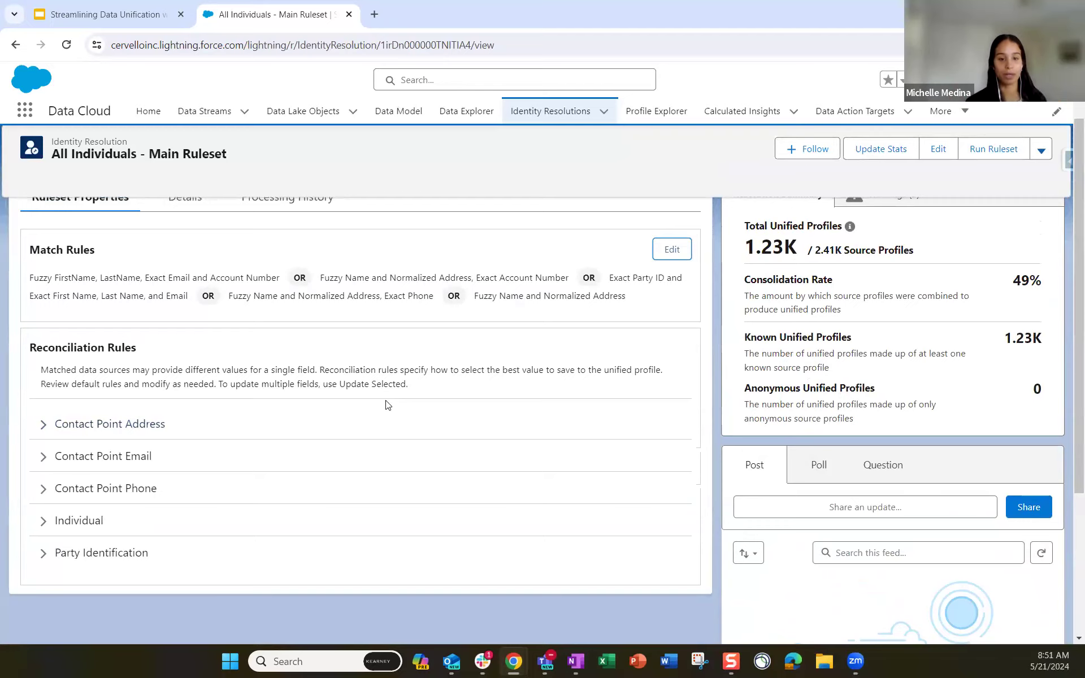
pyautogui.scroll(-1, 388, 404)
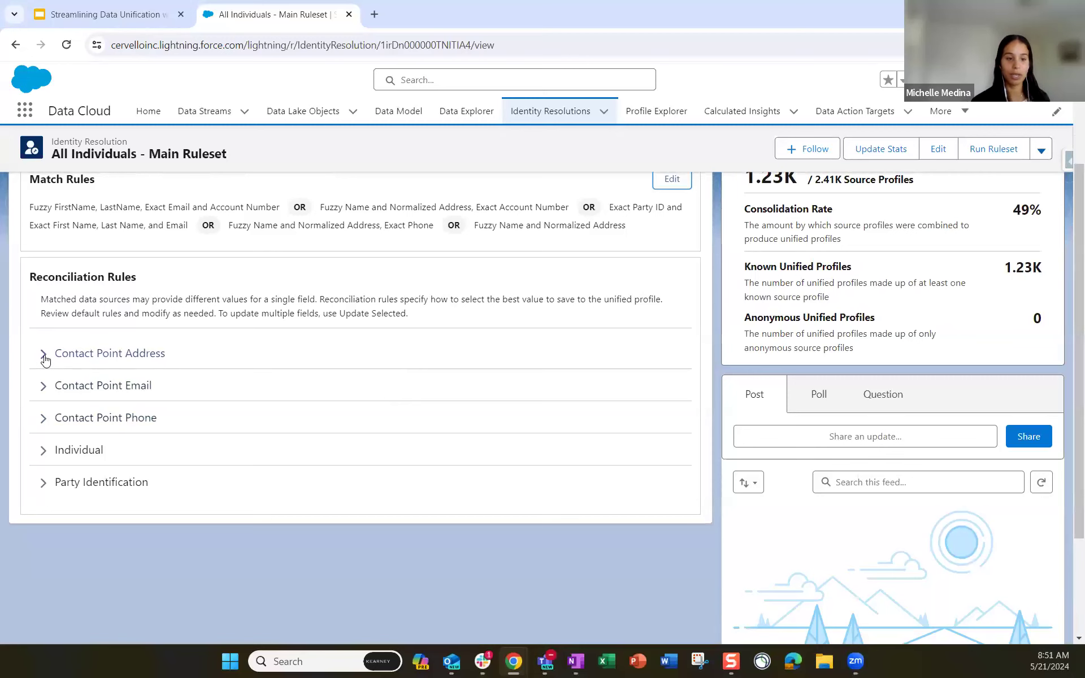
# Confirm Contact Point Address defaults to Most Frequent, then expand the Individual reconciliation rules
pyautogui.click(43, 354)
pyautogui.scroll(-2, 526, 327)
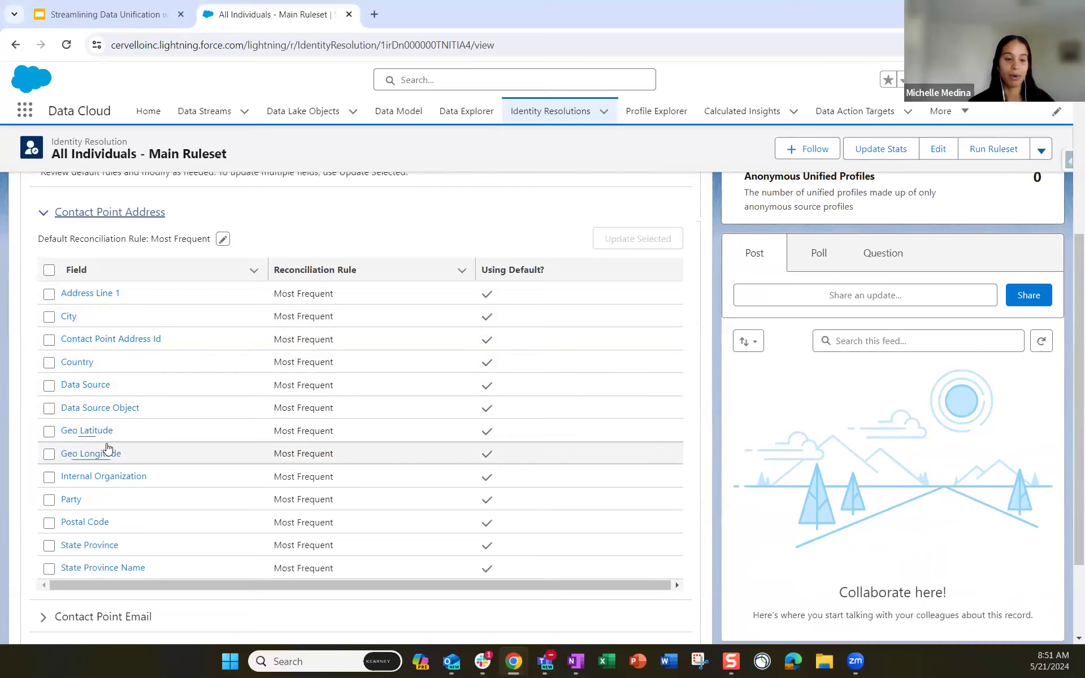
pyautogui.scroll(-1, 91, 448)
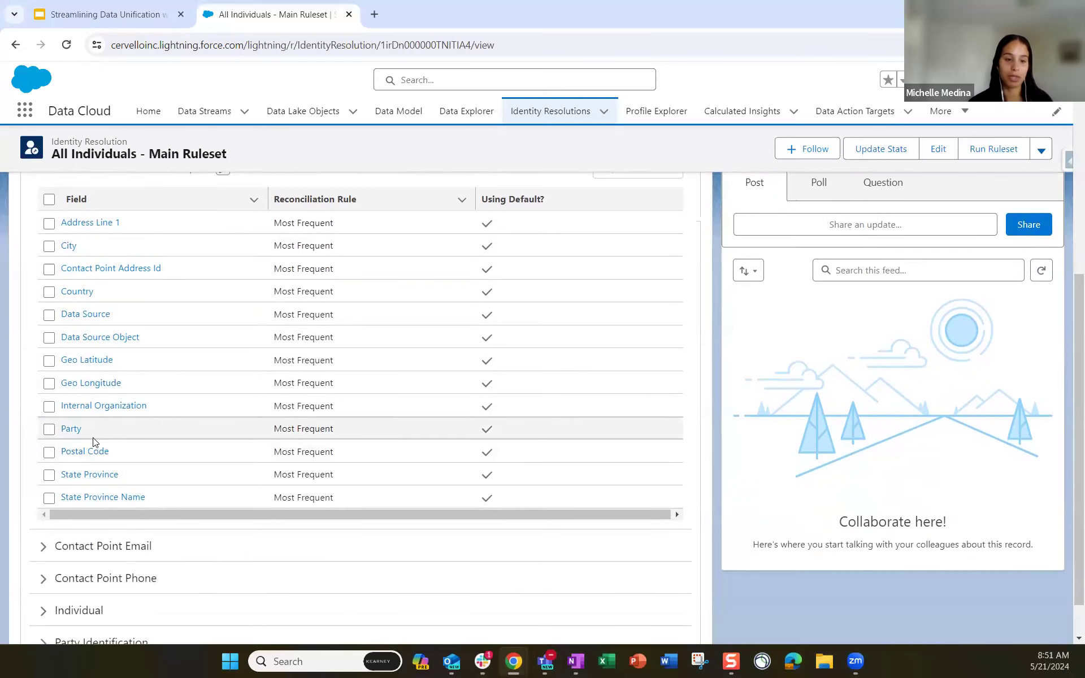
pyautogui.scroll(1, 113, 442)
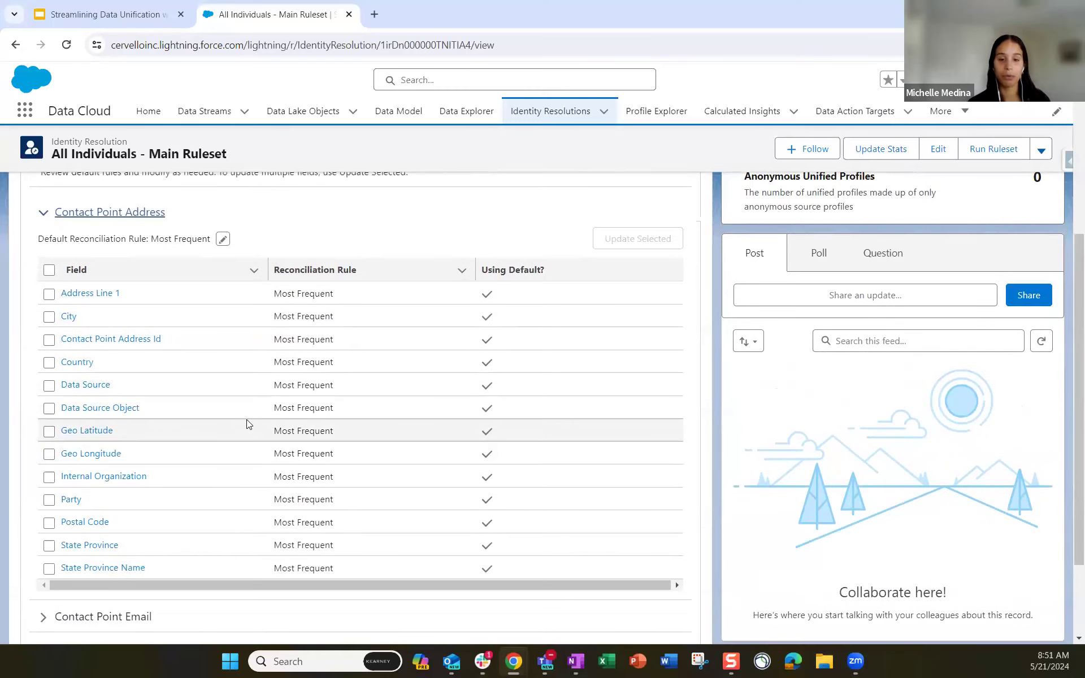
pyautogui.click(223, 241)
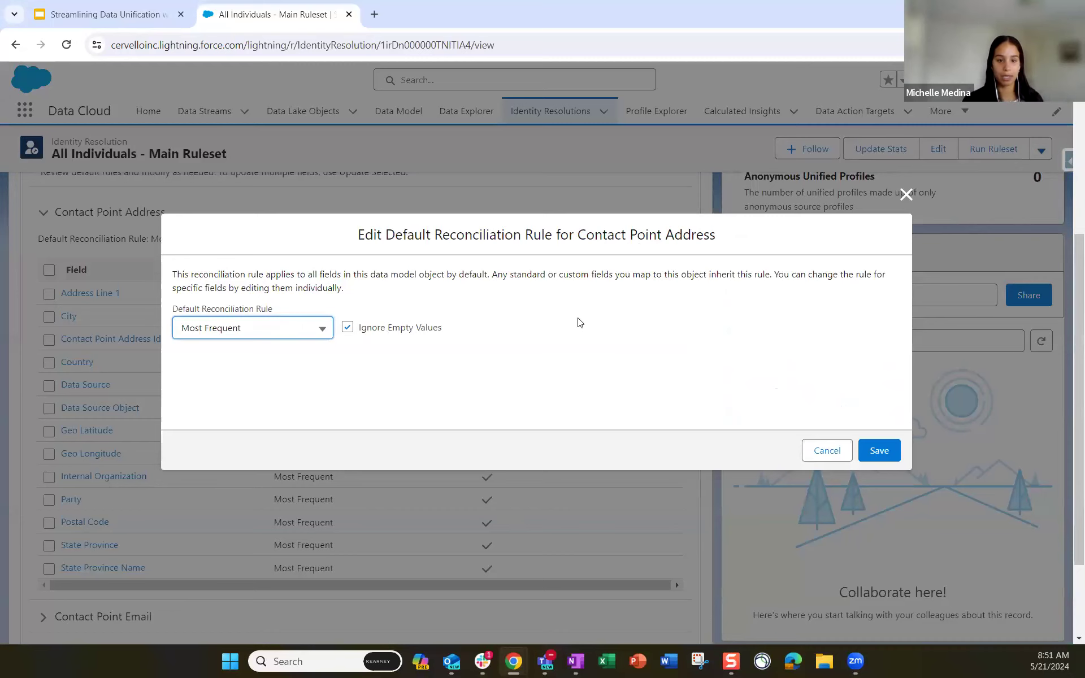
pyautogui.click(824, 451)
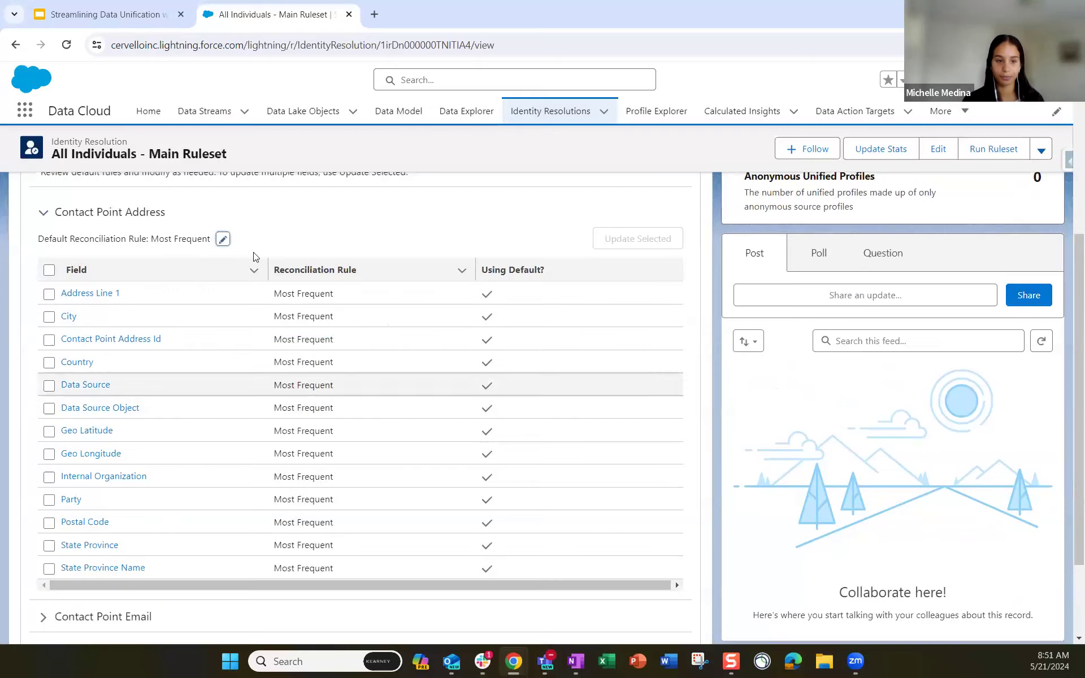
pyautogui.click(44, 212)
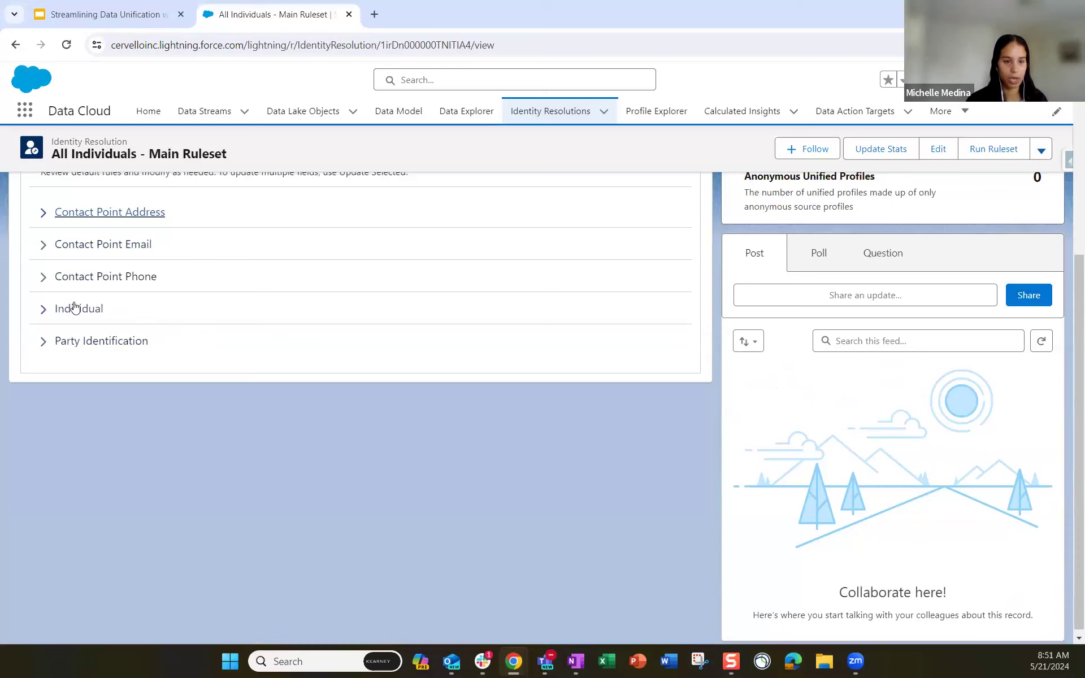
pyautogui.click(42, 315)
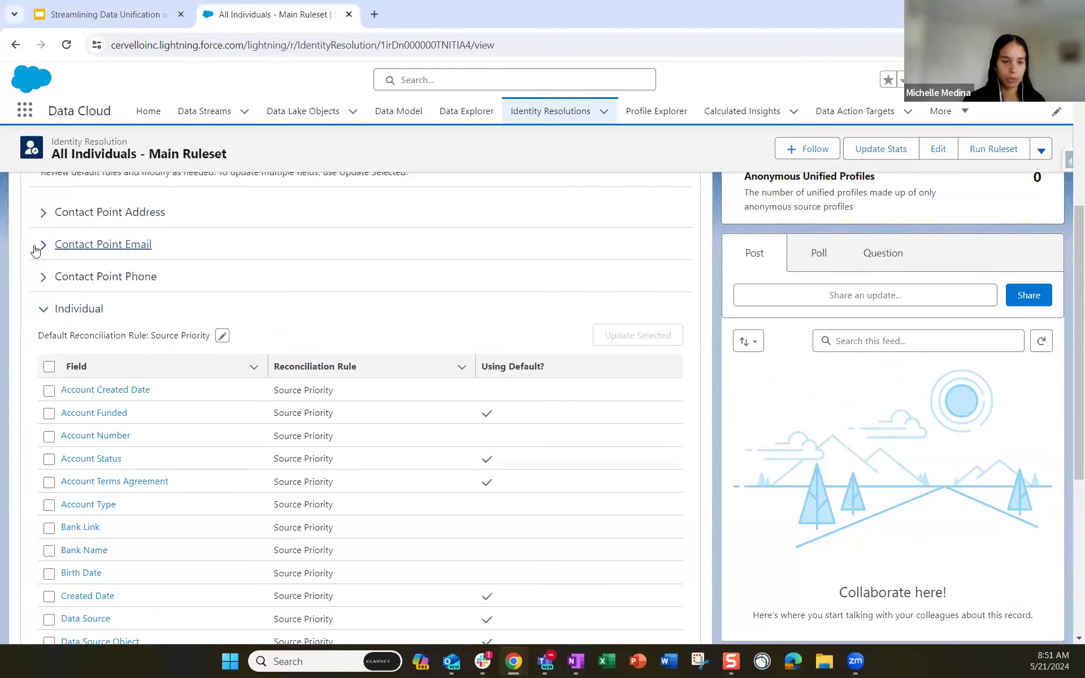
# Expand and collapse the Contact Point Email reconciliation rules
pyautogui.click(43, 246)
pyautogui.click(43, 245)
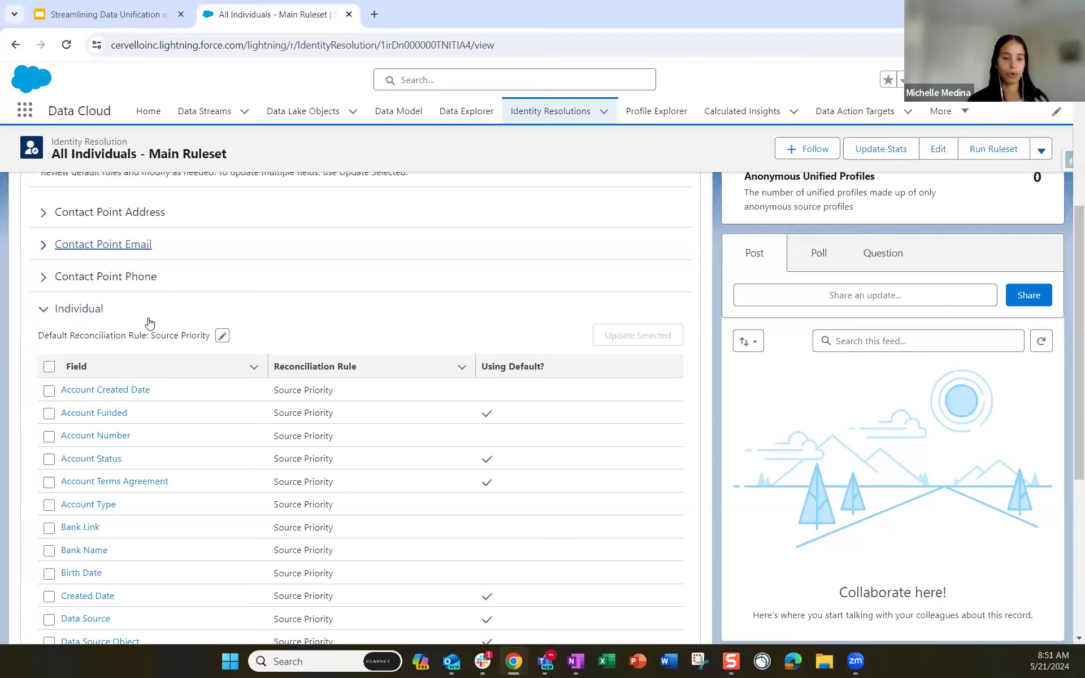
pyautogui.scroll(-1, 149, 324)
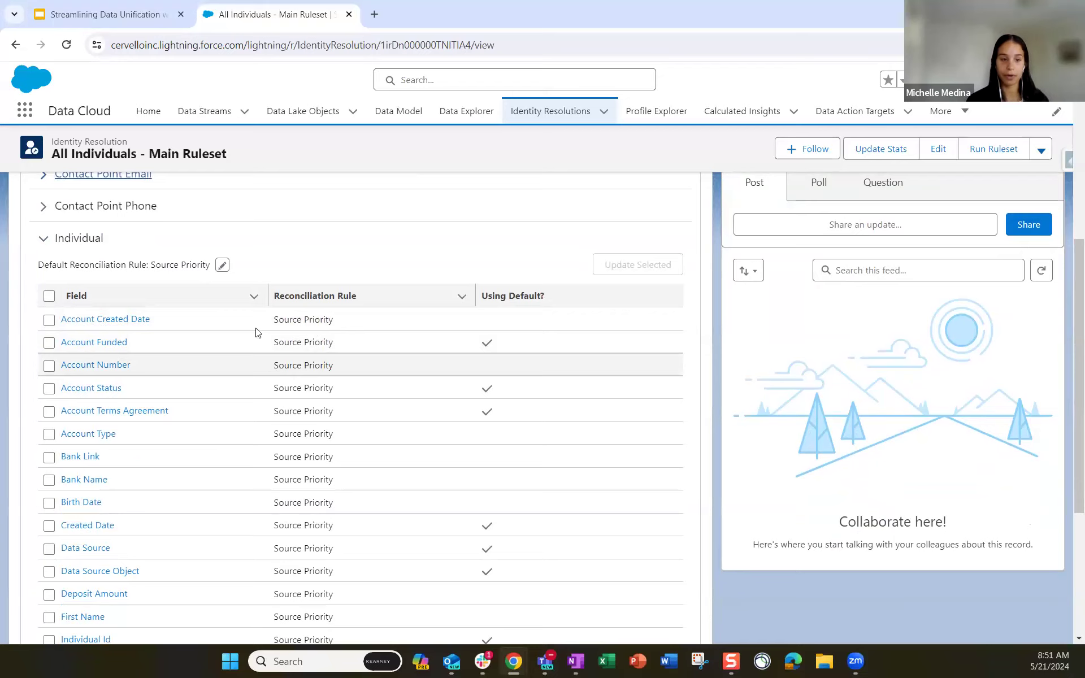
# Check the Individual default rule stays Source Priority, then tick the Account Number field
pyautogui.click(223, 267)
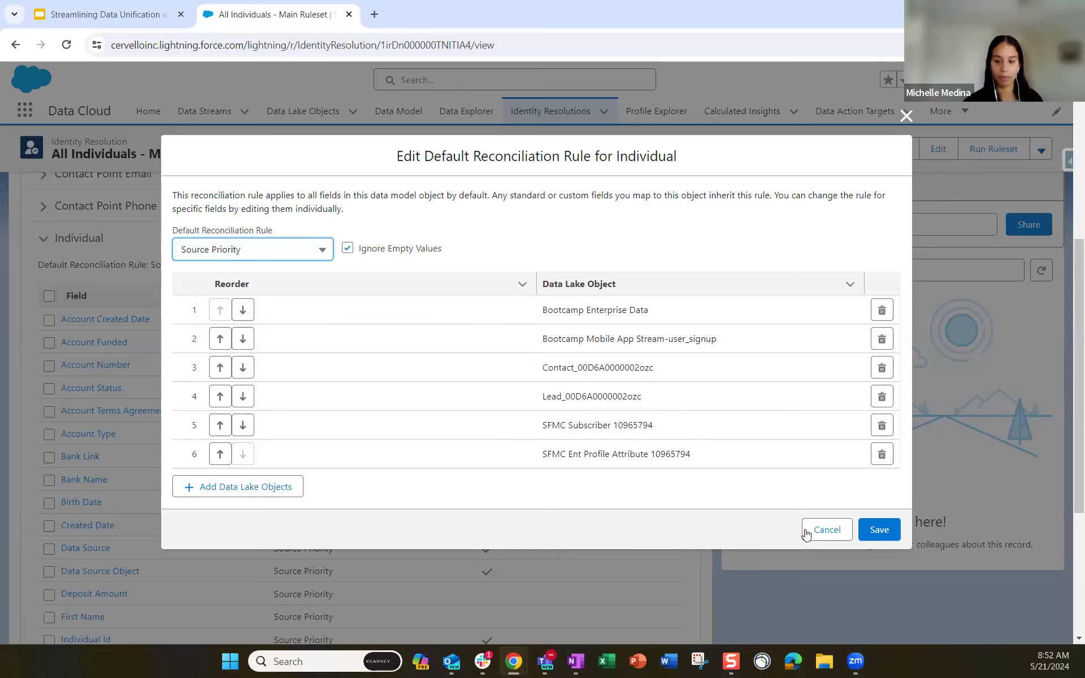
pyautogui.press('Escape')
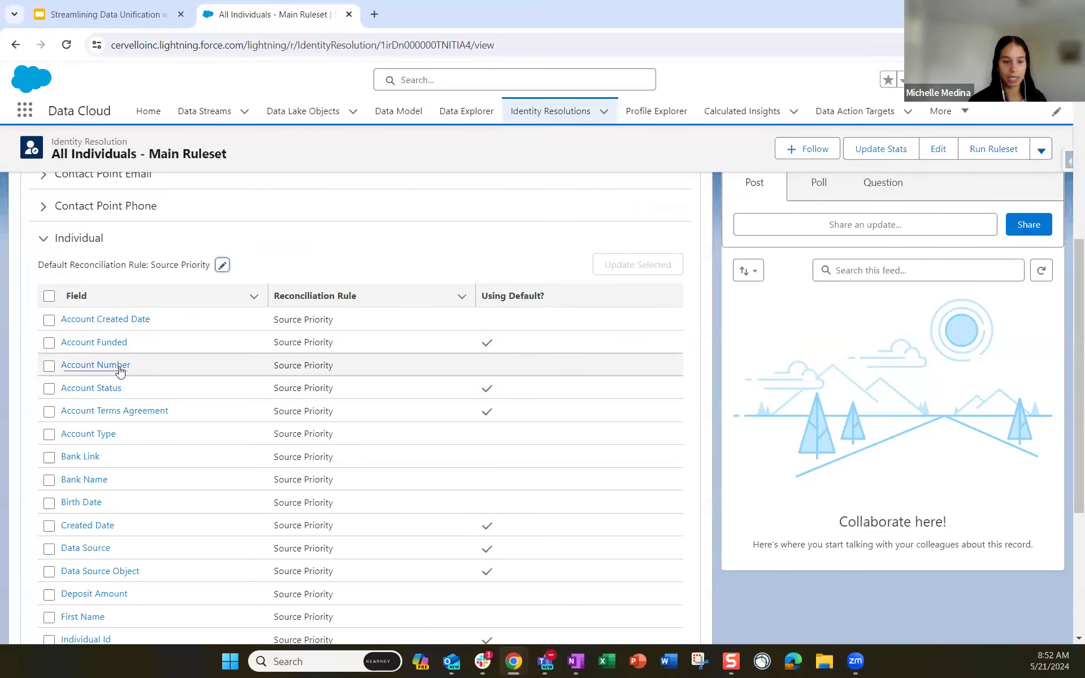
pyautogui.click(222, 265)
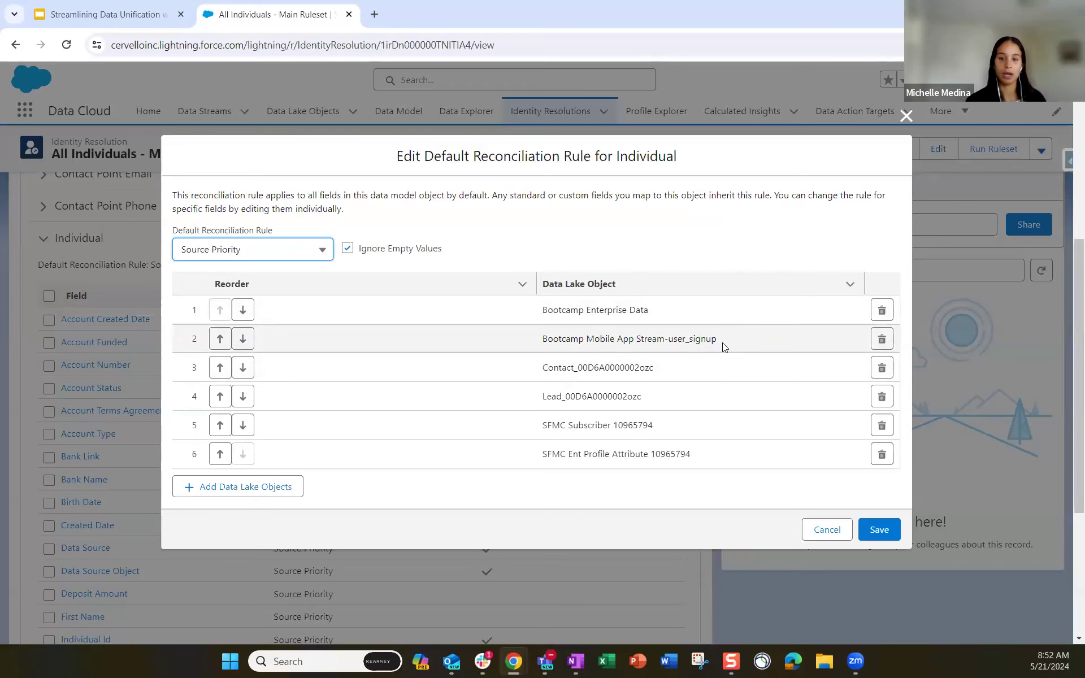
pyautogui.click(826, 529)
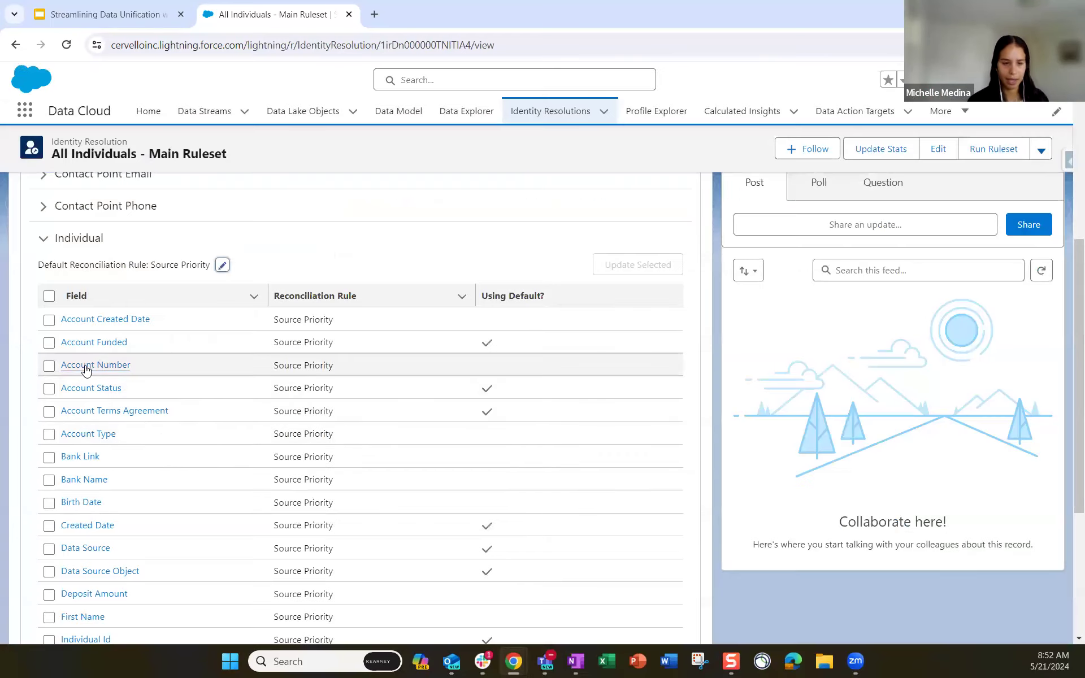
pyautogui.click(49, 366)
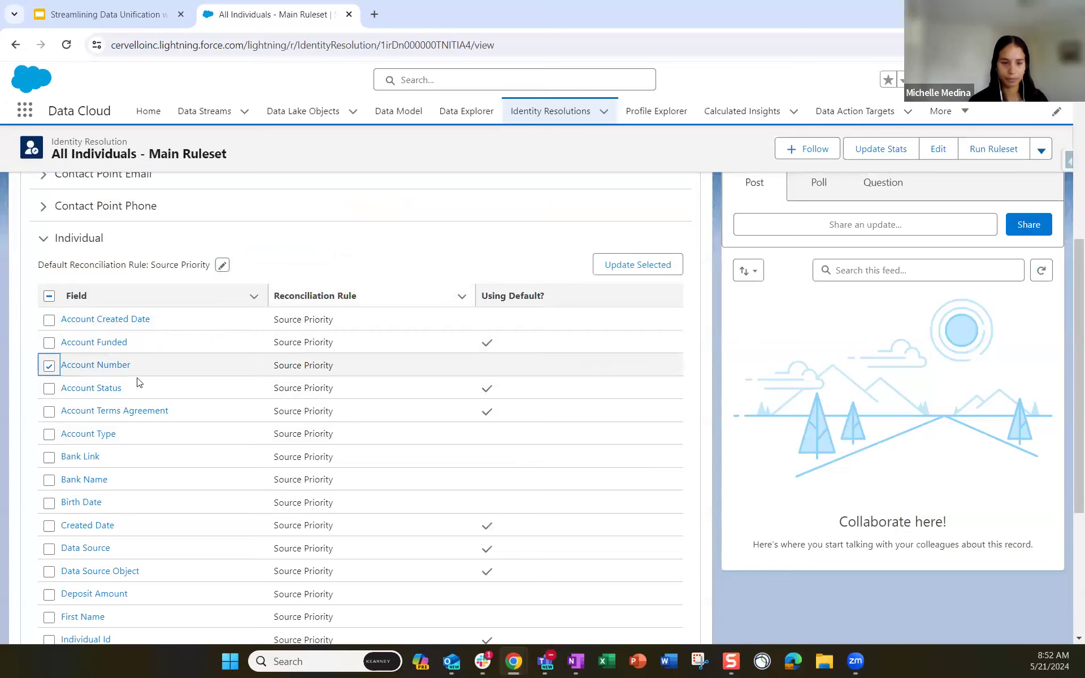
pyautogui.click(637, 273)
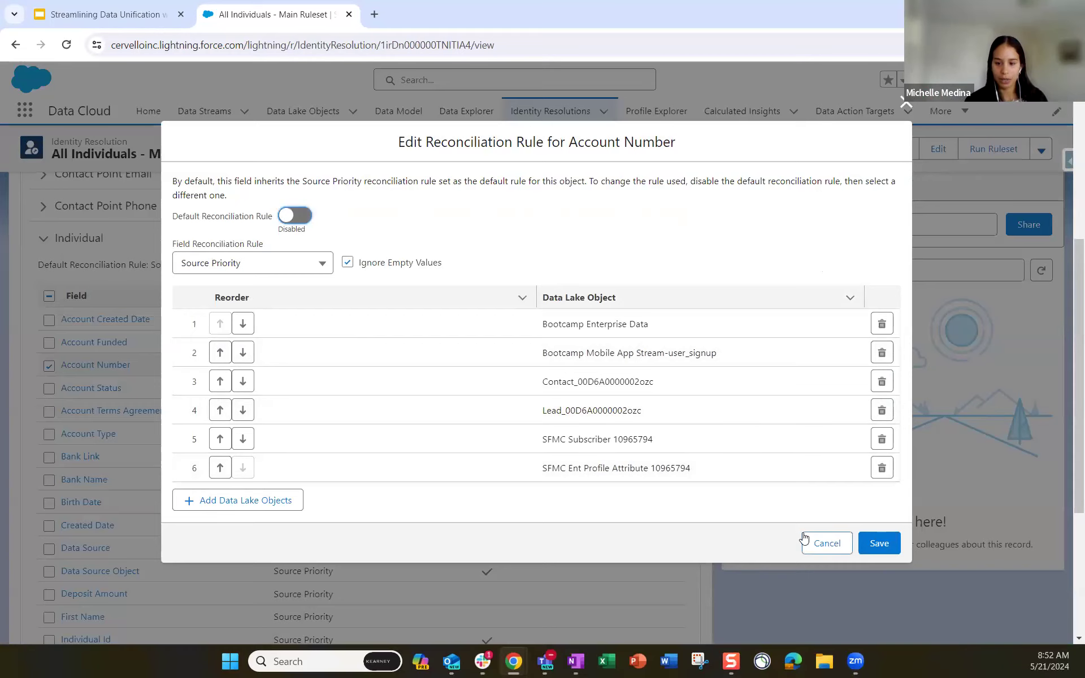
pyautogui.click(819, 544)
pyautogui.click(49, 481)
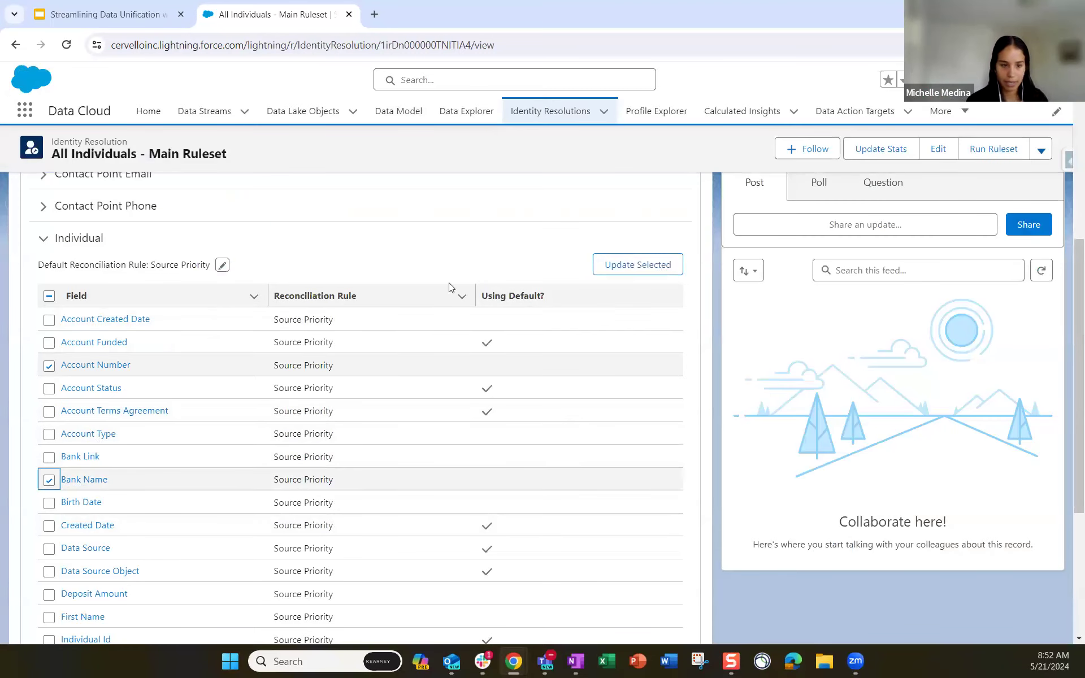
pyautogui.click(49, 366)
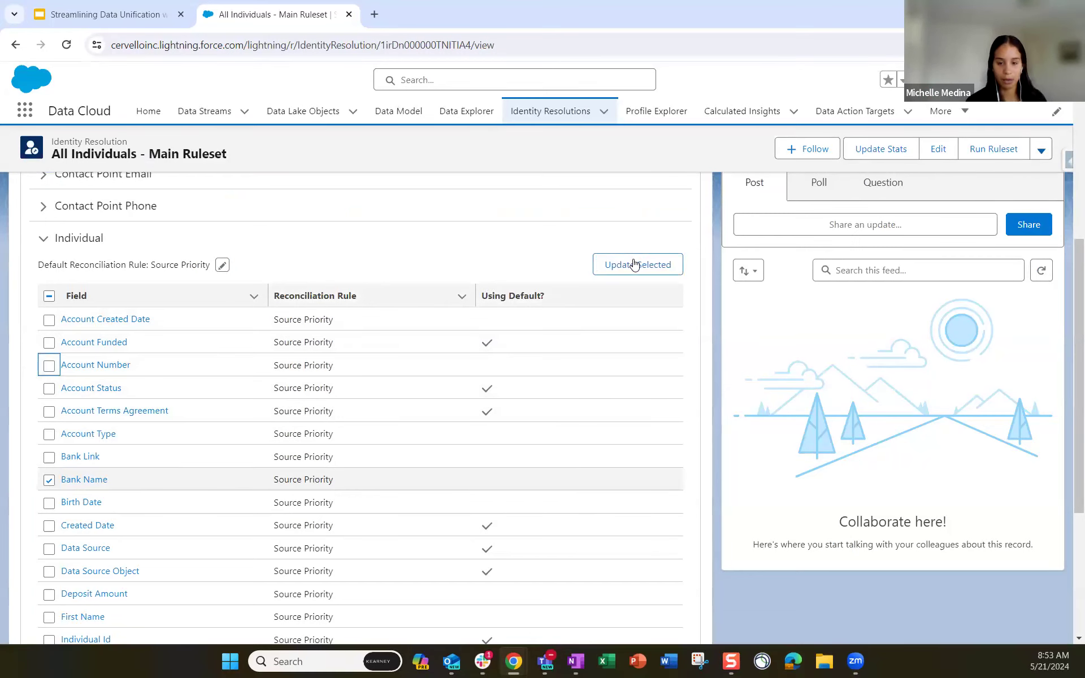
pyautogui.click(634, 265)
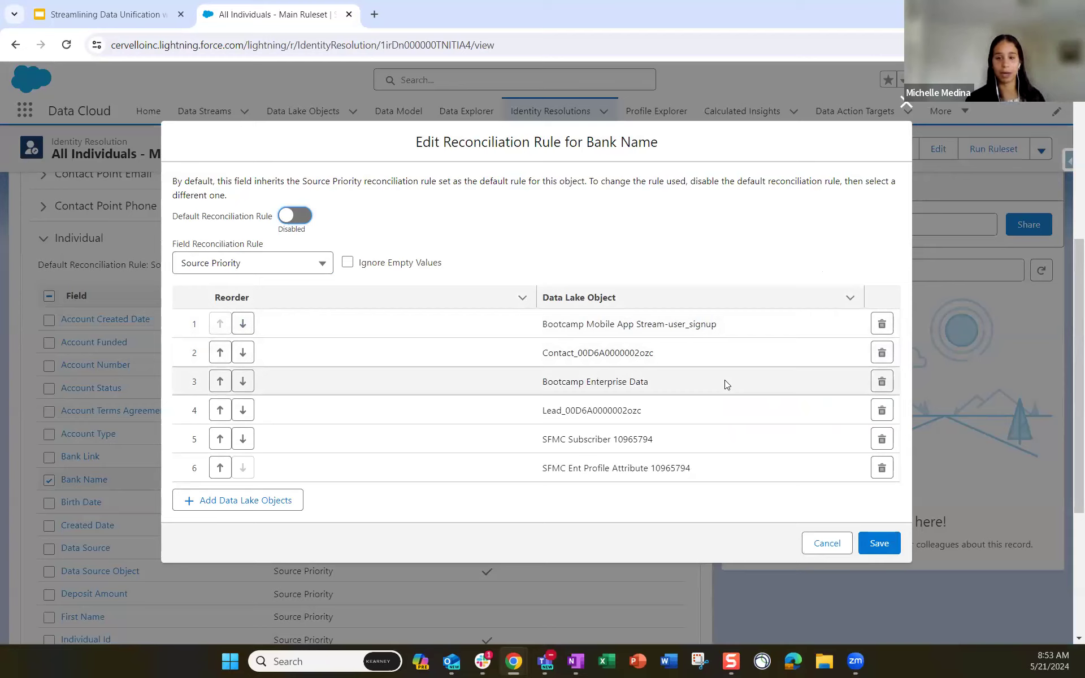
pyautogui.click(825, 545)
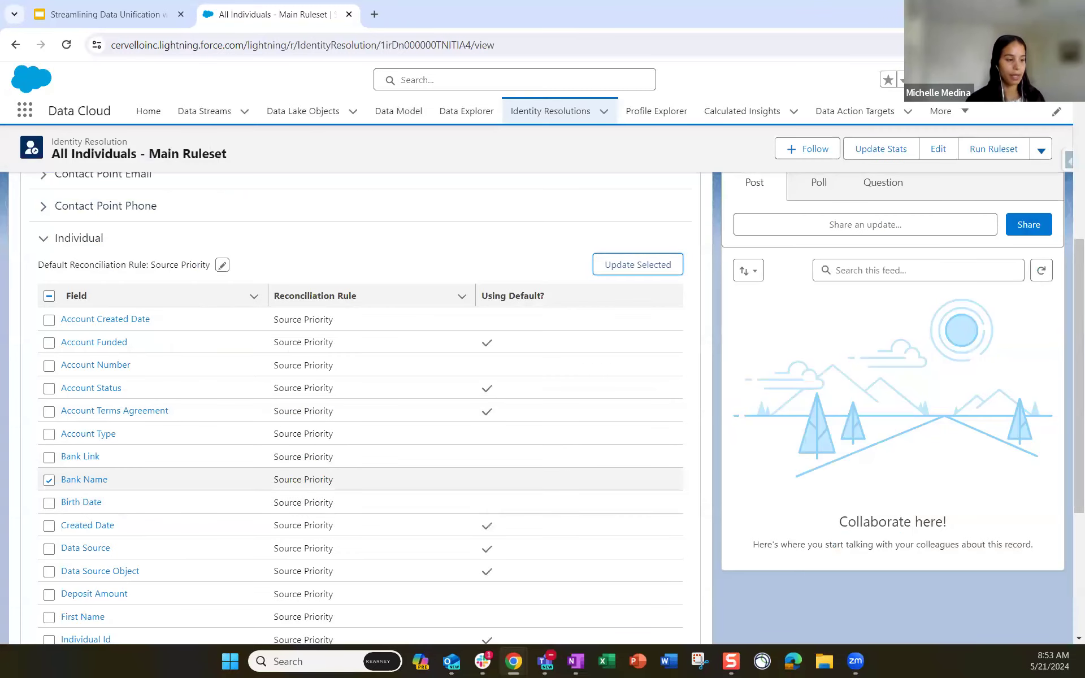
pyautogui.scroll(4, 656, 363)
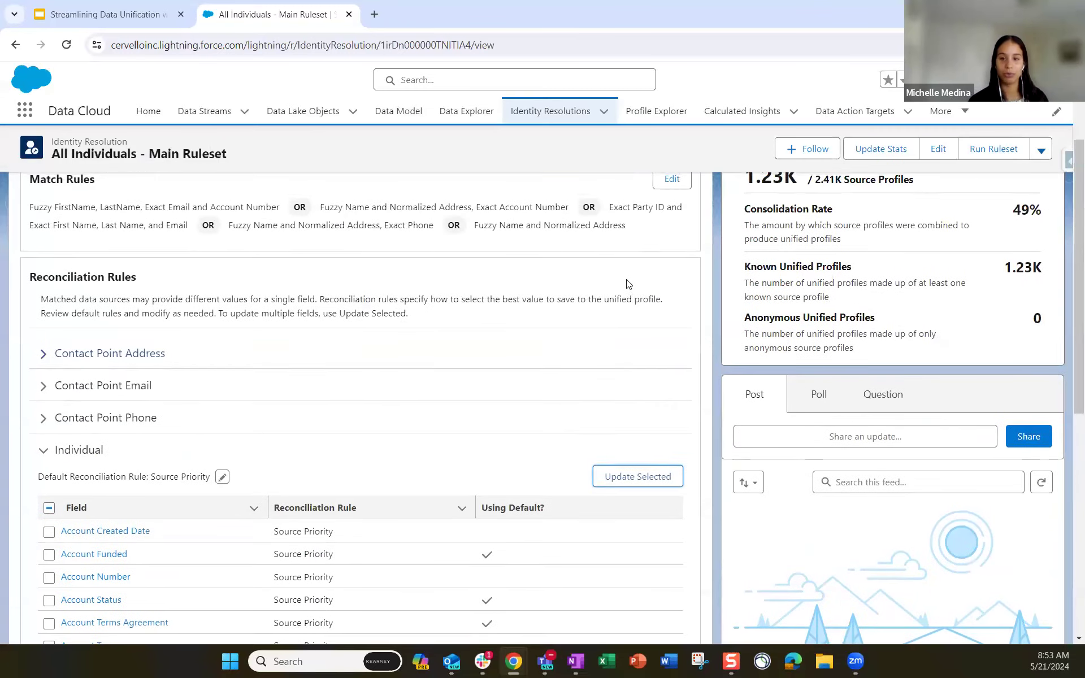
# Check the daily processing history and the Automatic runs setting, then move to Profile Explorer
pyautogui.scroll(3, 628, 284)
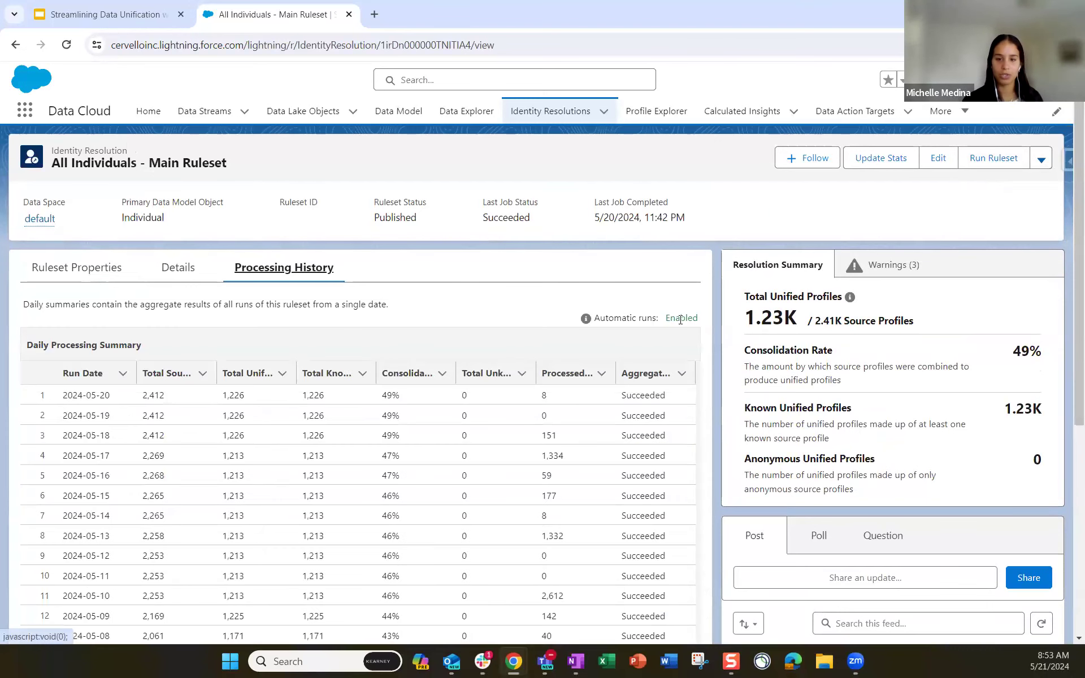
pyautogui.moveTo(585, 325)
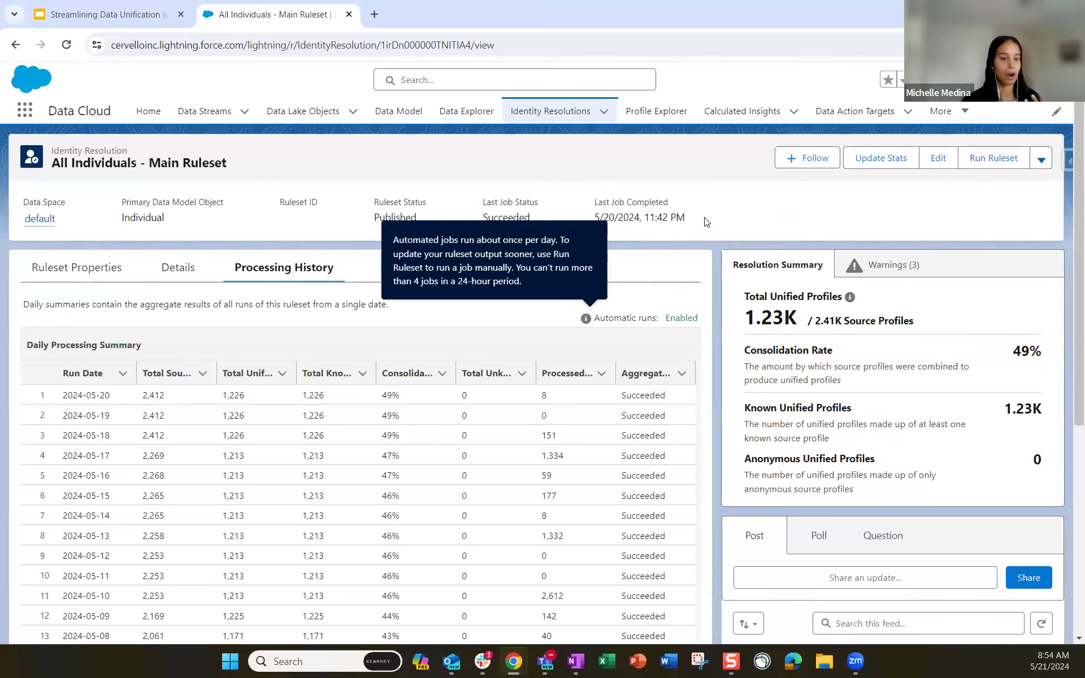
pyautogui.click(650, 113)
pyautogui.click(98, 215)
# Search Unified Individual profiles in the default data space by a person's Email Address
pyautogui.click(62, 236)
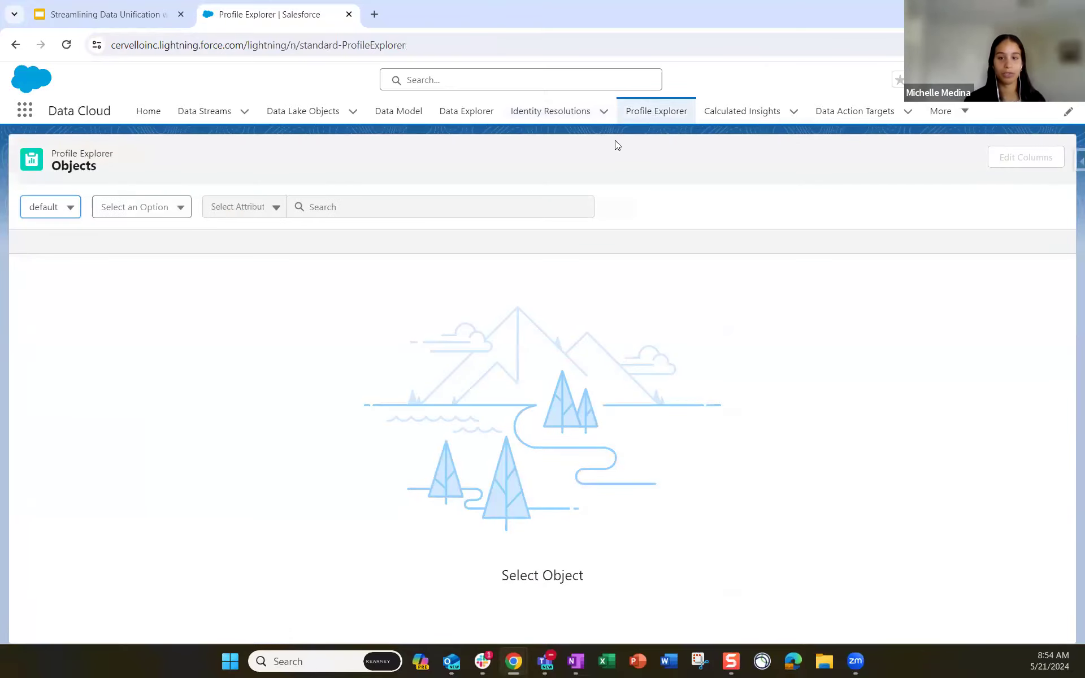
pyautogui.click(117, 211)
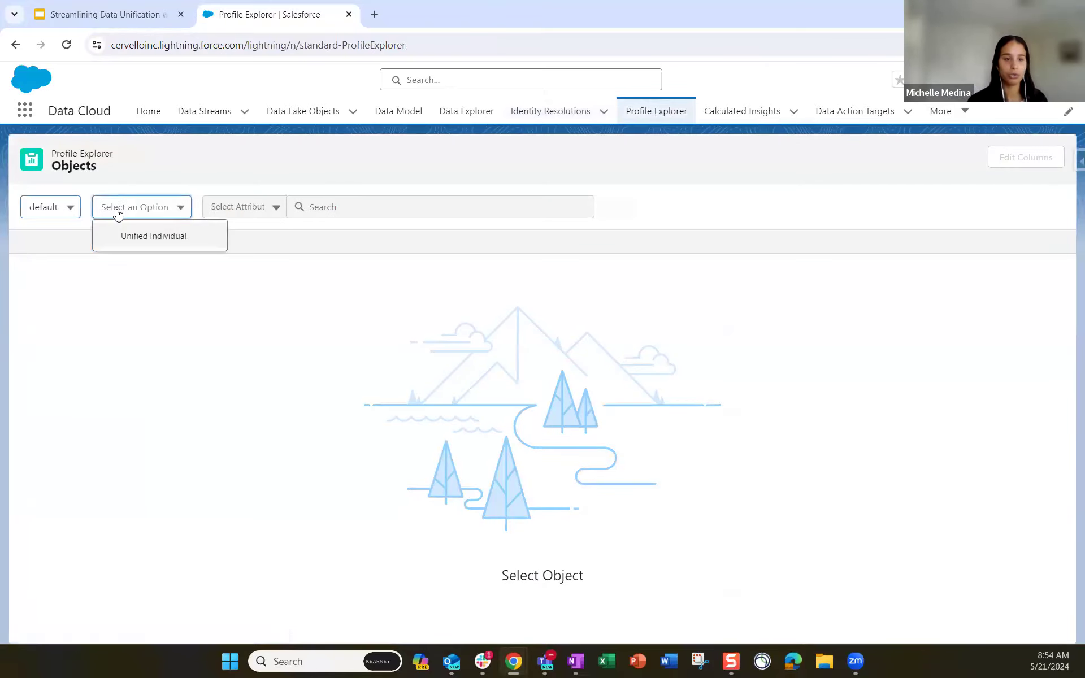
pyautogui.click(149, 245)
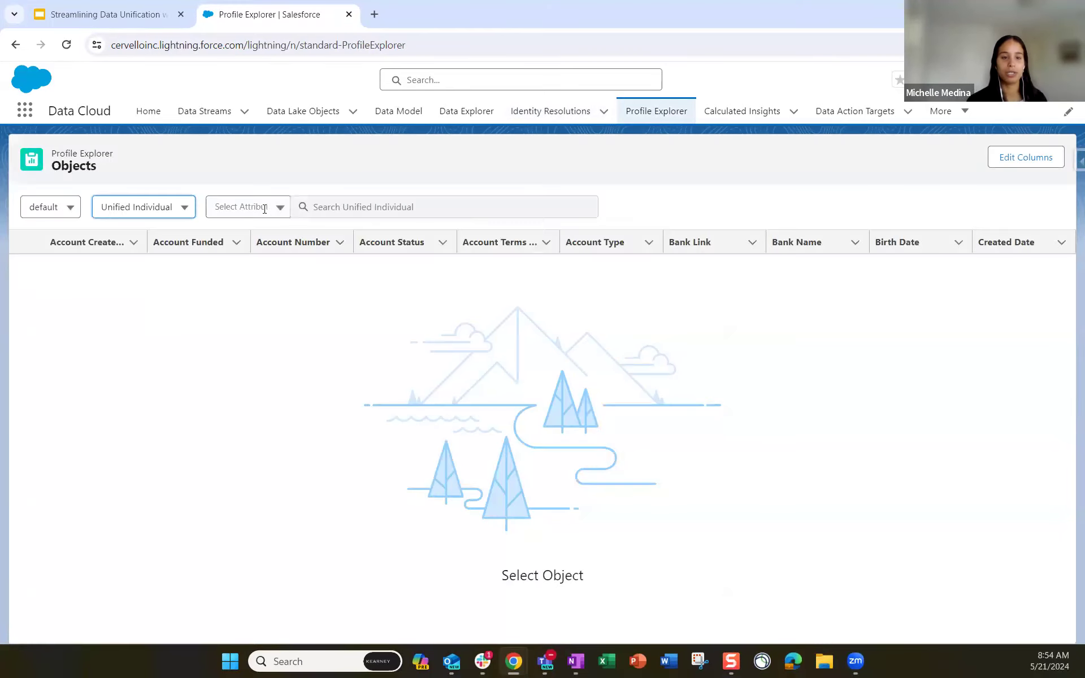
pyautogui.click(270, 210)
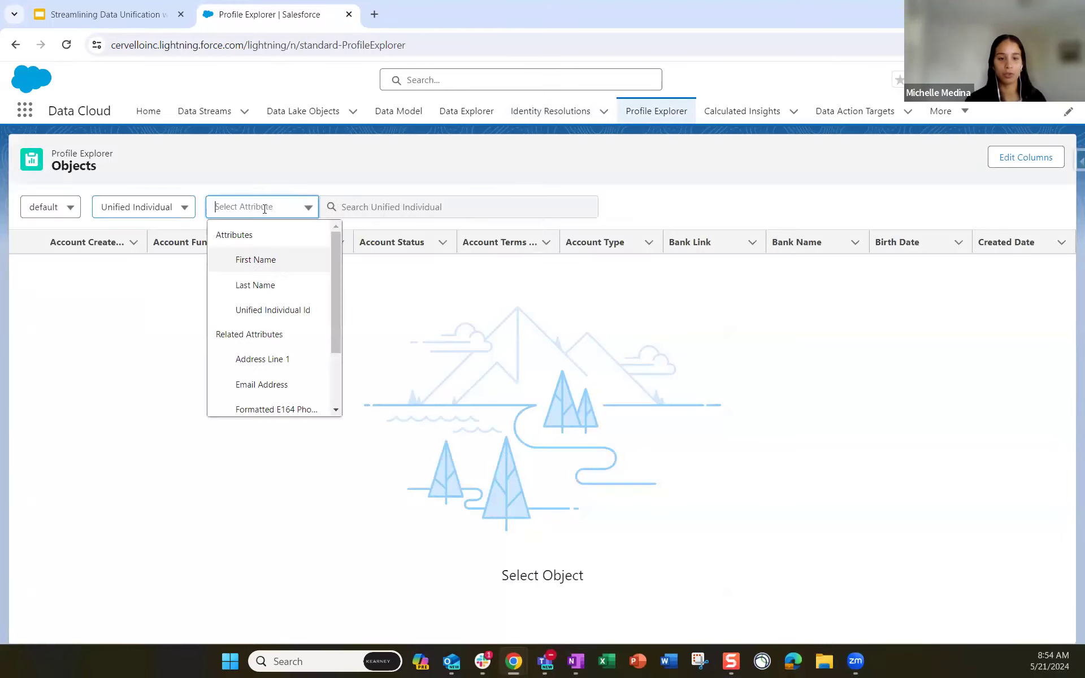
pyautogui.click(285, 388)
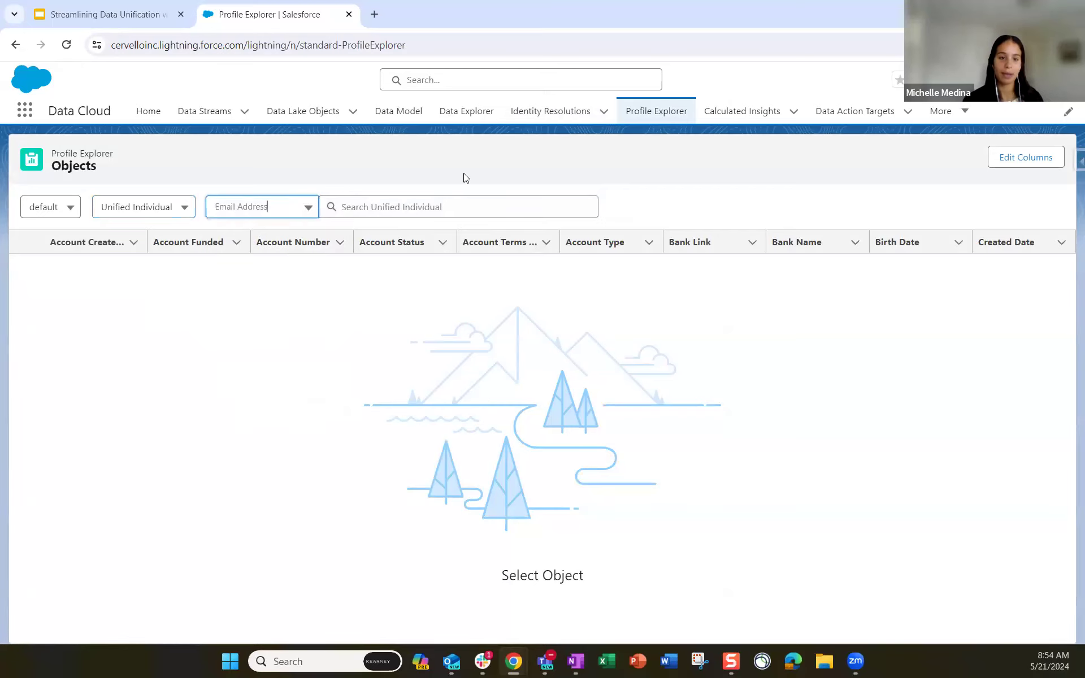
pyautogui.click(408, 211)
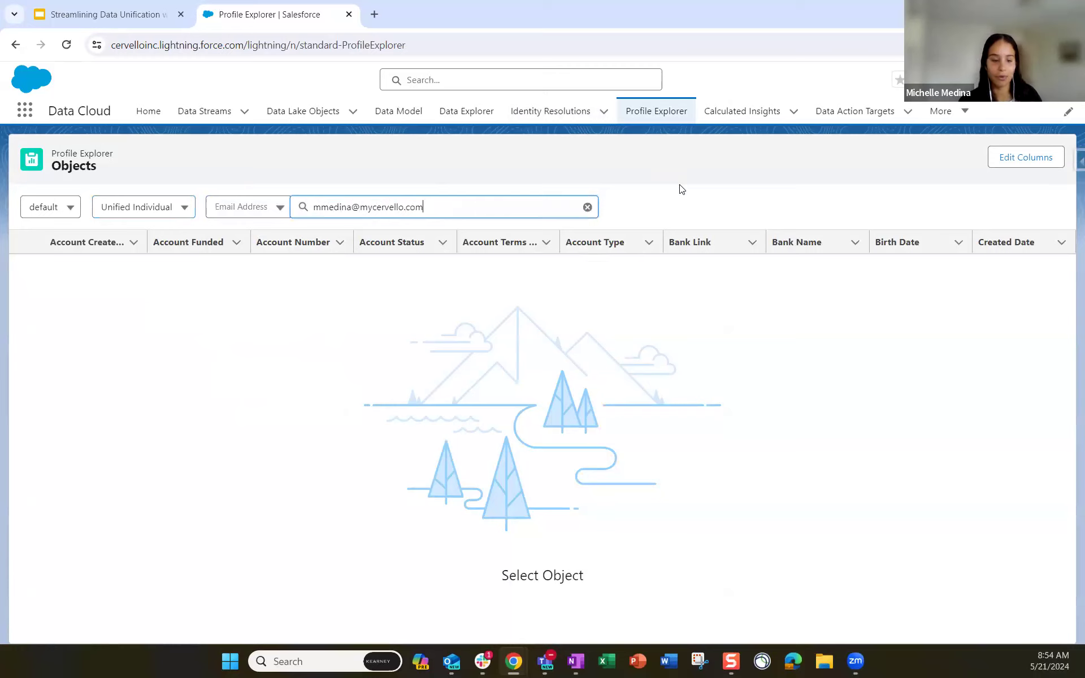
pyautogui.press('Return')
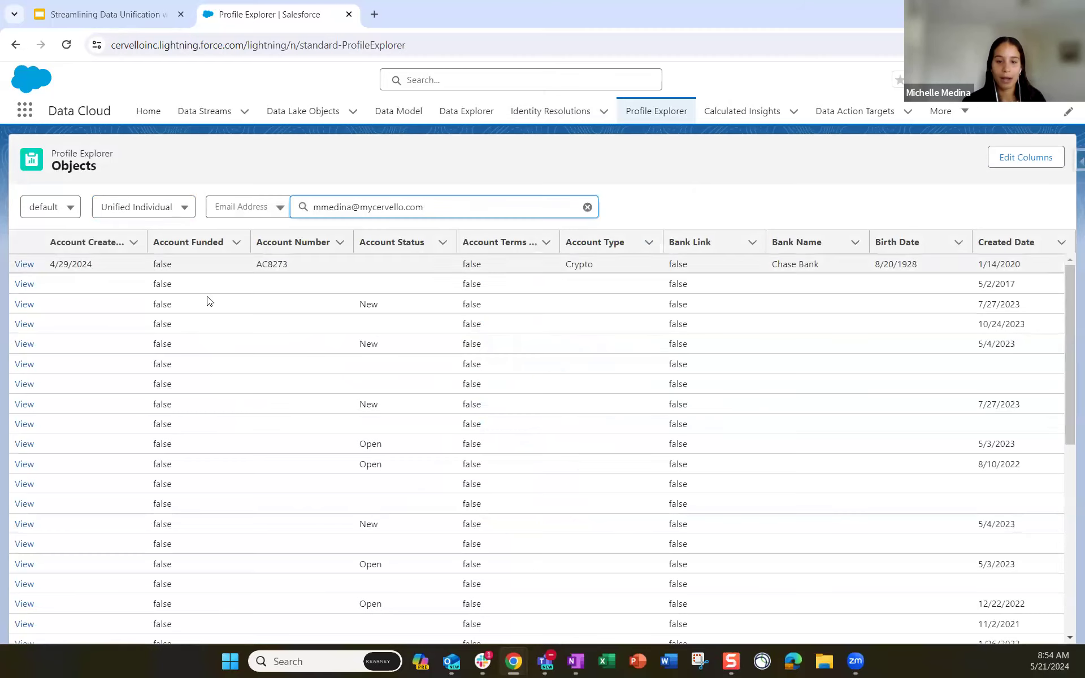
pyautogui.scroll(-3, 684, 408)
pyautogui.scroll(3, 630, 439)
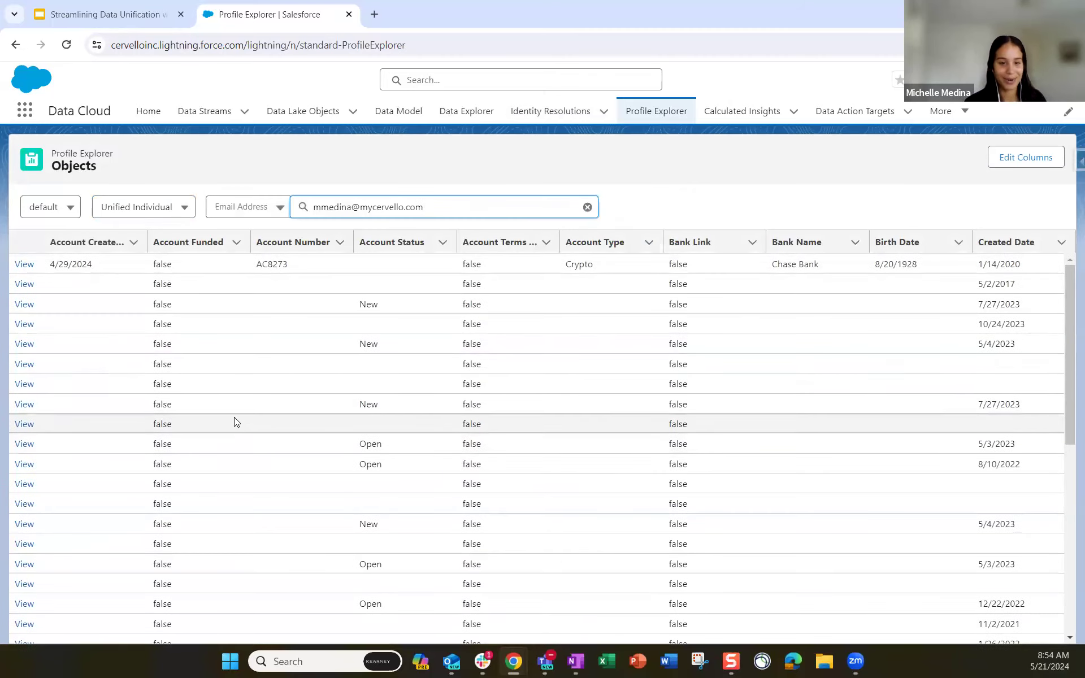
# Open the first matching unified profile and load all its contributing Individual source records
pyautogui.click(24, 264)
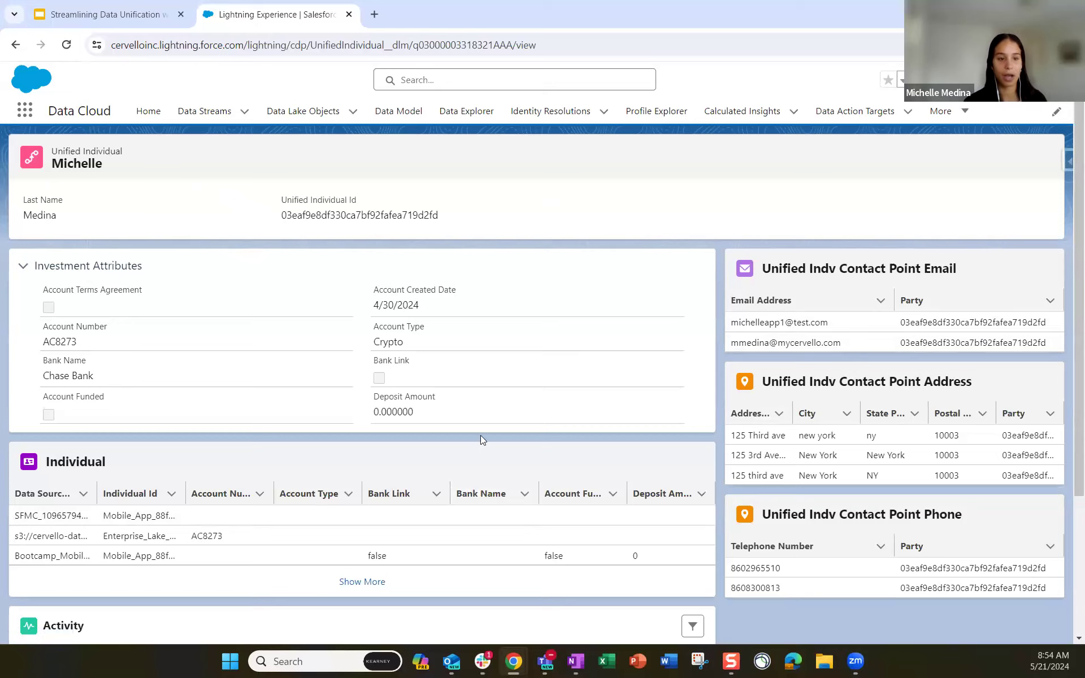
pyautogui.scroll(-1, 481, 436)
pyautogui.scroll(1, 439, 414)
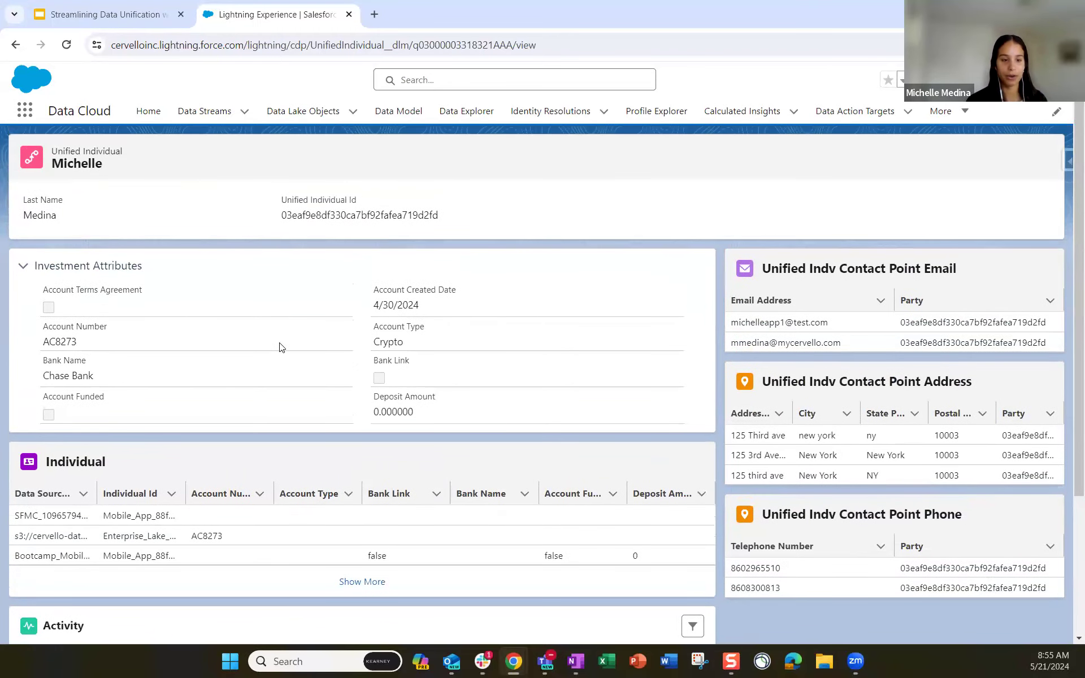
pyautogui.scroll(-1, 262, 354)
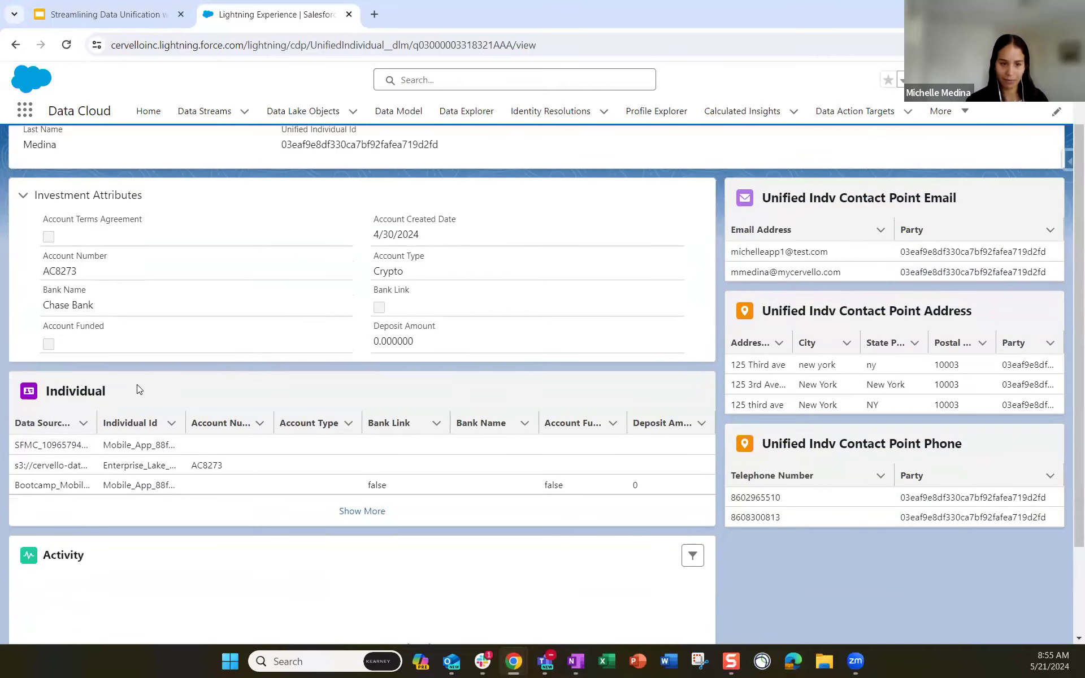
pyautogui.click(350, 513)
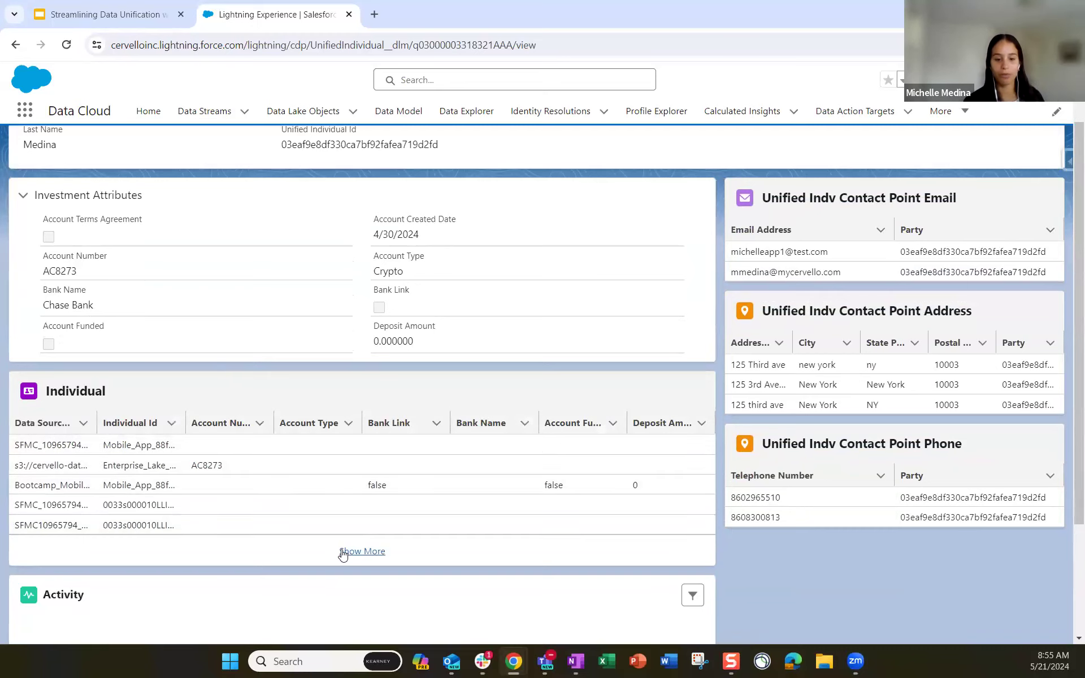
pyautogui.click(351, 551)
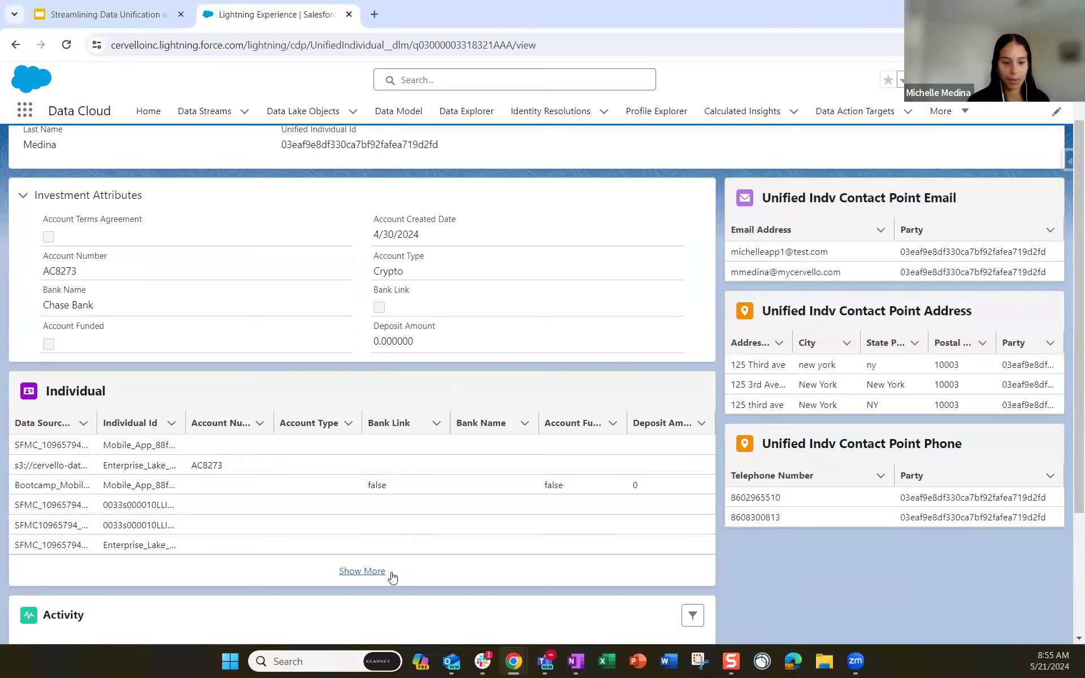
pyautogui.click(354, 577)
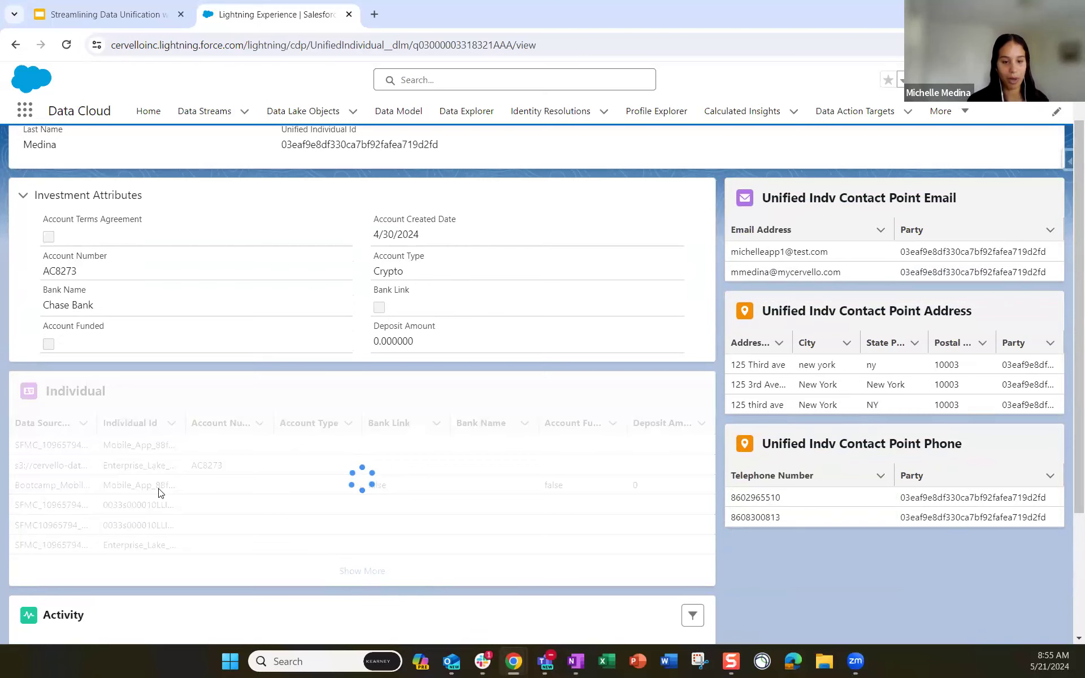
pyautogui.scroll(-3, 247, 516)
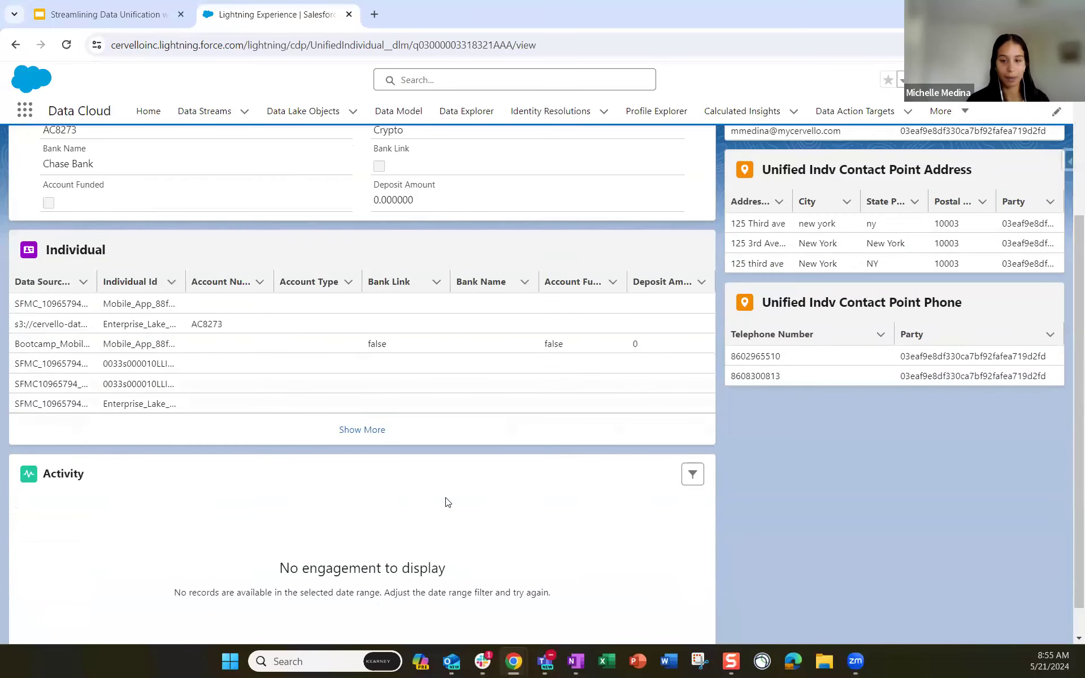
pyautogui.scroll(5, 448, 502)
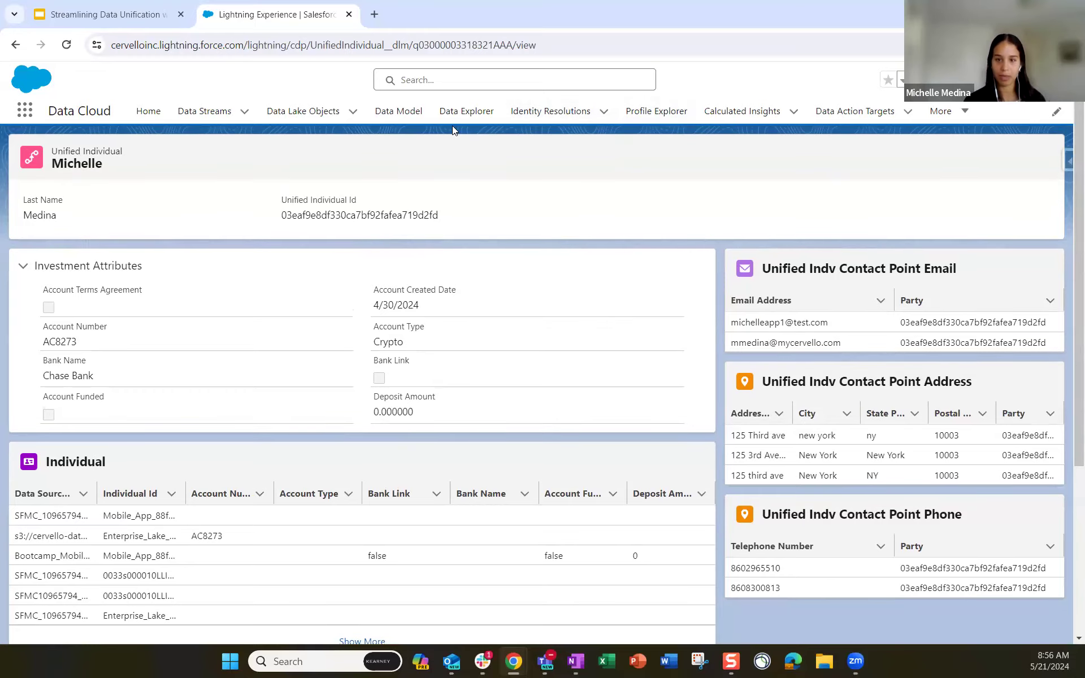
# Go to the Segments list showing four segments, including Prospects with population 612
pyautogui.click(934, 113)
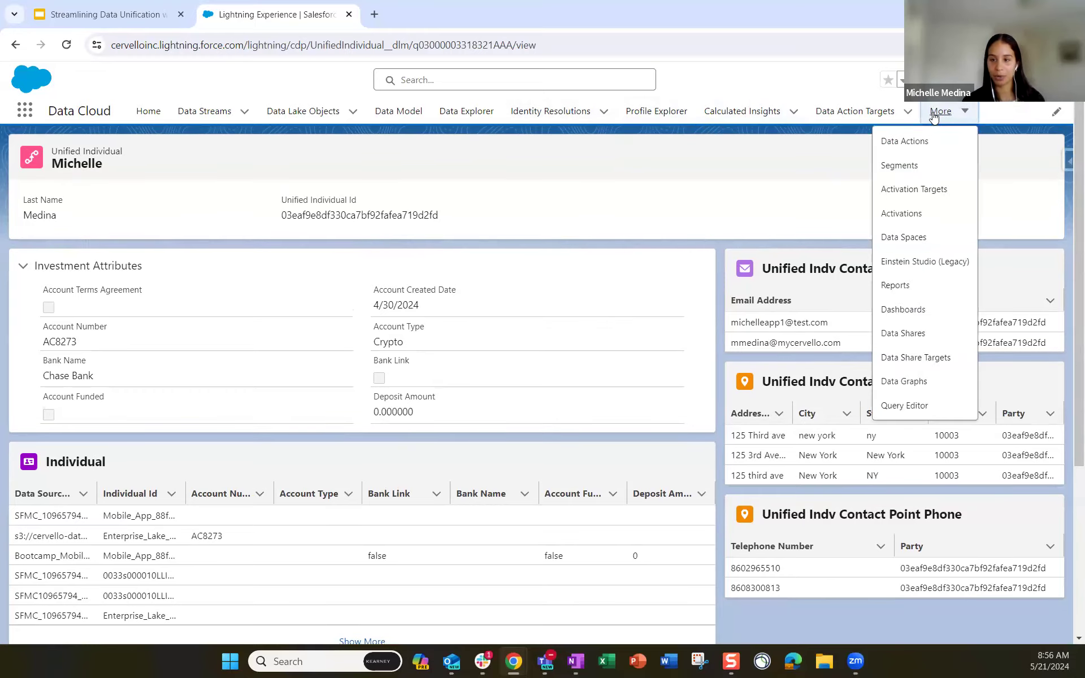
pyautogui.click(915, 170)
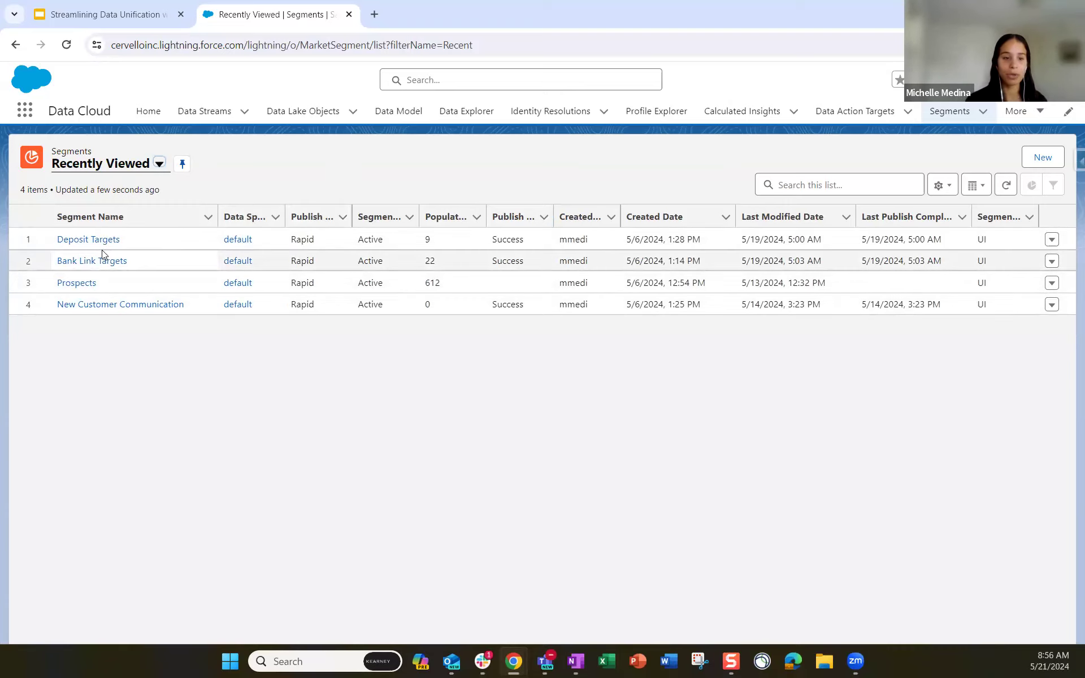
# Start a new segment, then cancel it without choosing a Segment On object
pyautogui.click(1044, 158)
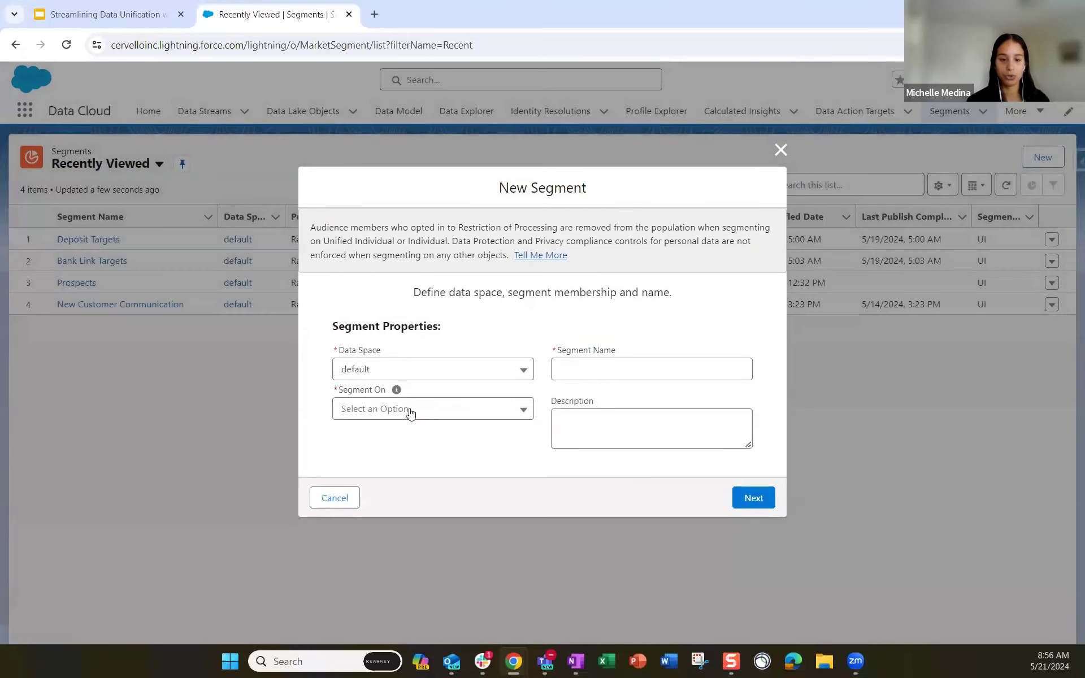
pyautogui.click(410, 412)
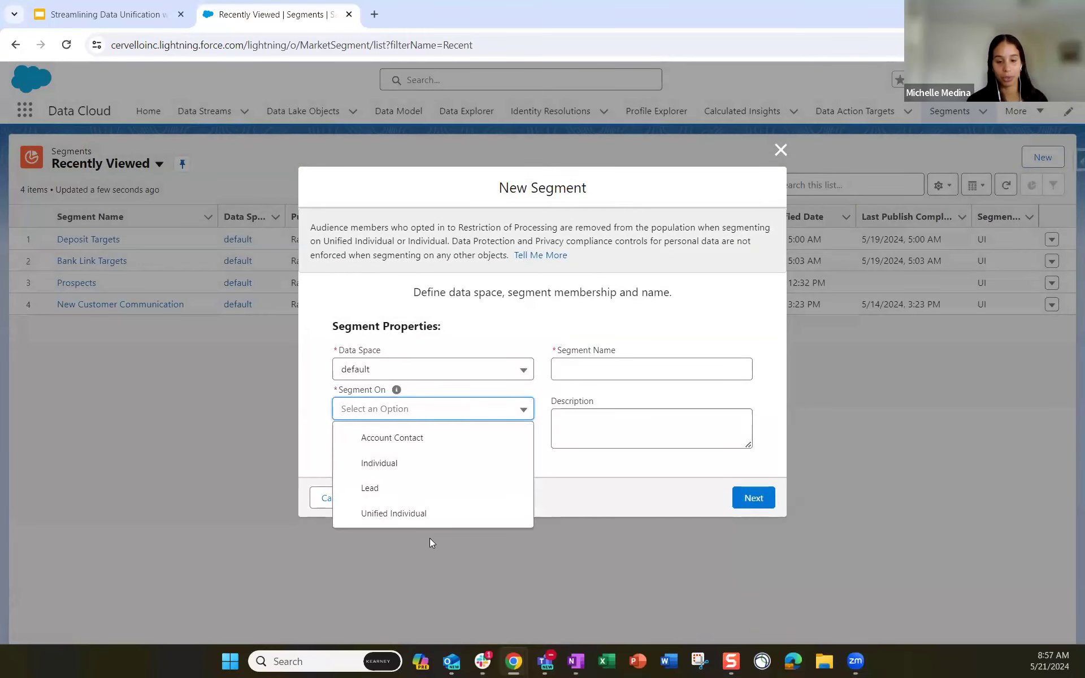
pyautogui.click(595, 499)
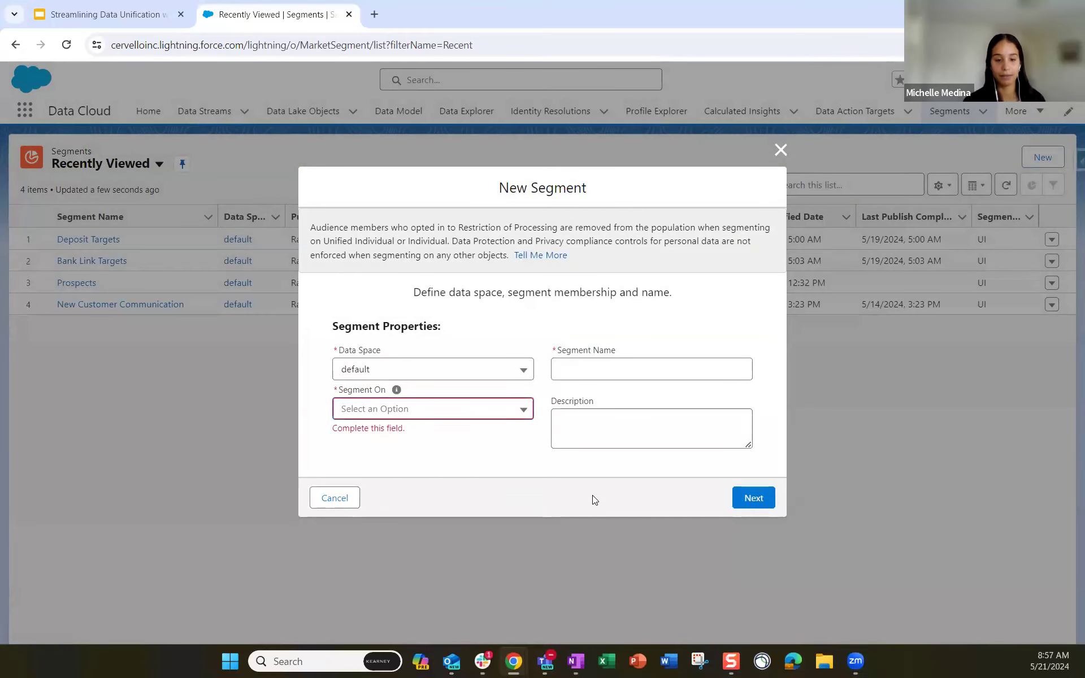
pyautogui.click(330, 501)
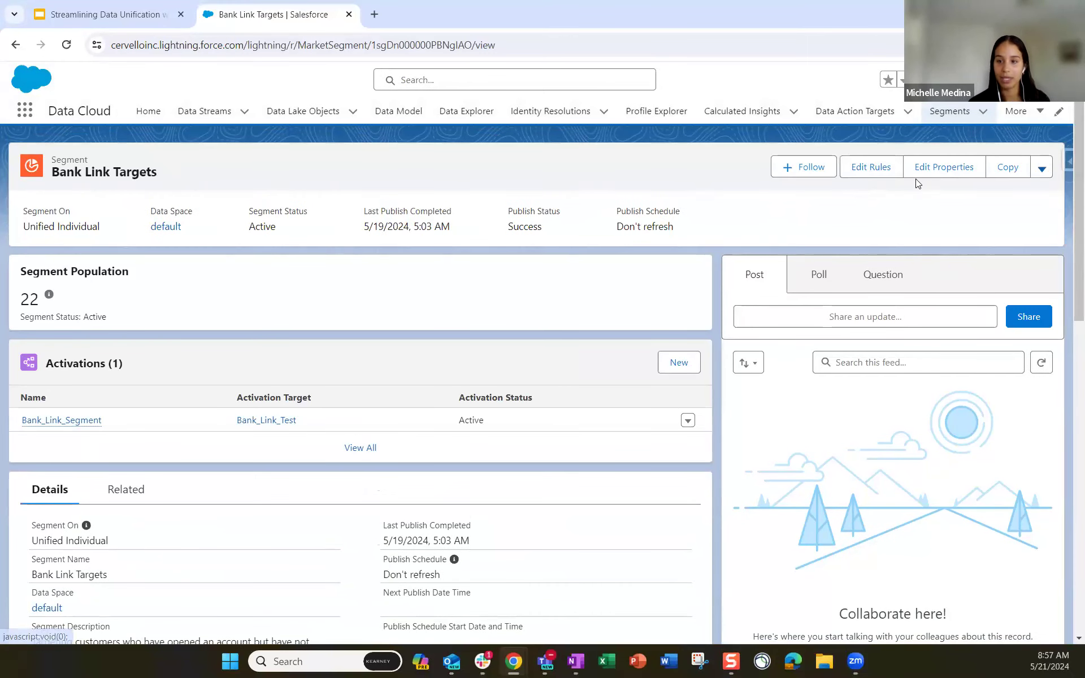
# Open Edit Rules for Bank Link Targets to view its Account Terms Agreement and Bank Link conditions
pyautogui.click(880, 172)
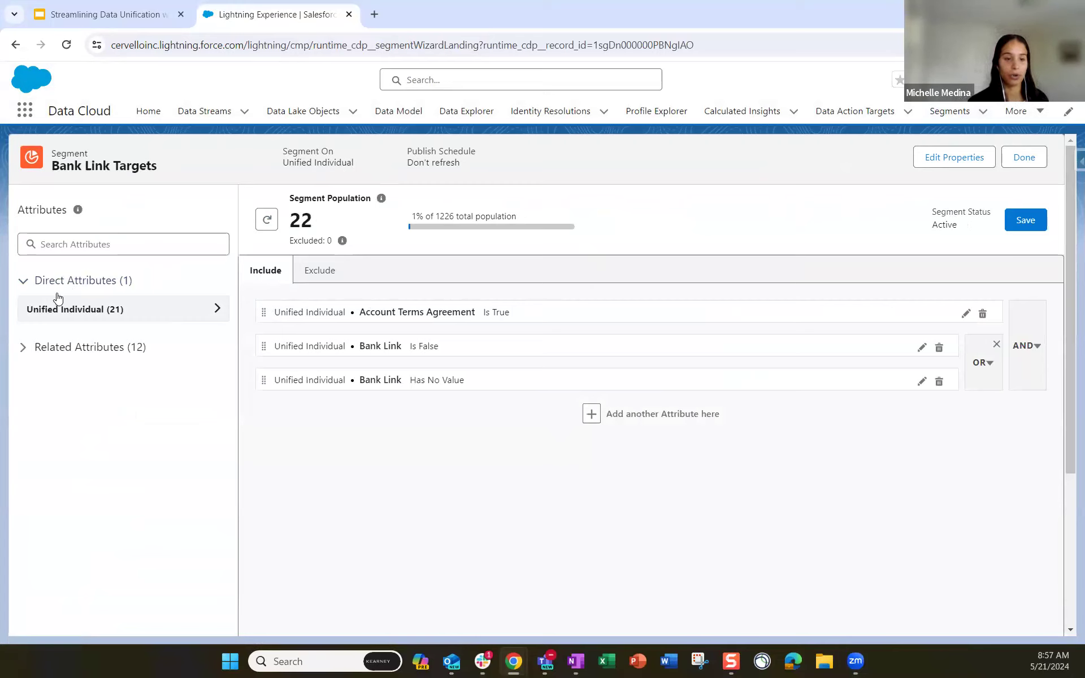
# Add then delete a trial Bank Link condition, and save the segment with its original three conditions
pyautogui.click(83, 314)
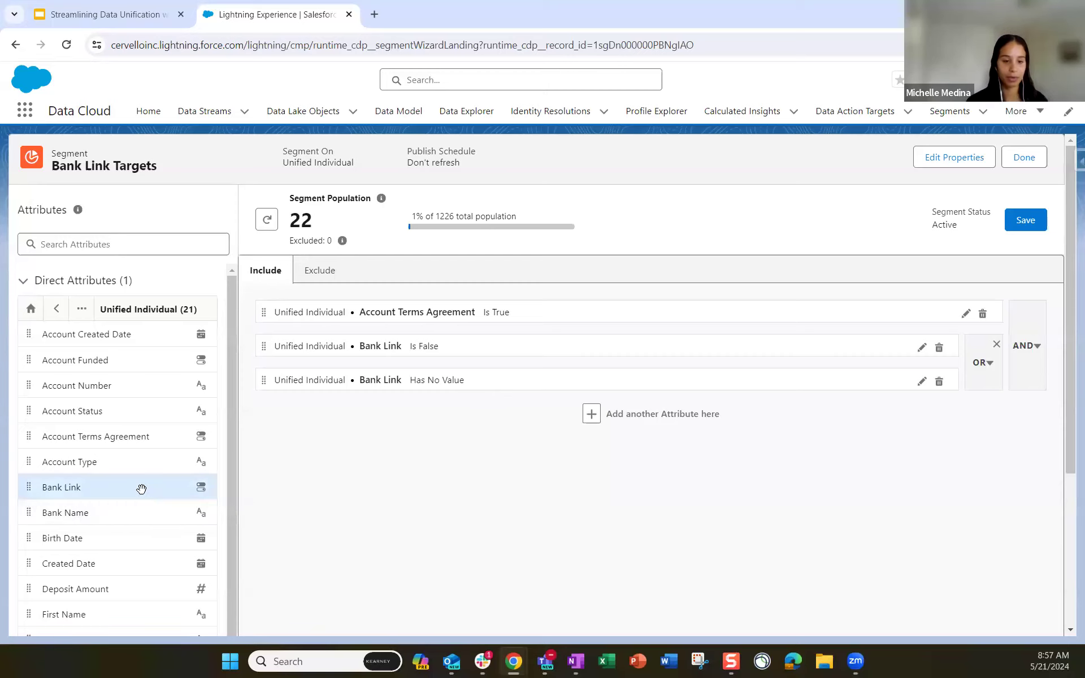
pyautogui.moveTo(107, 490); pyautogui.dragTo(396, 417)
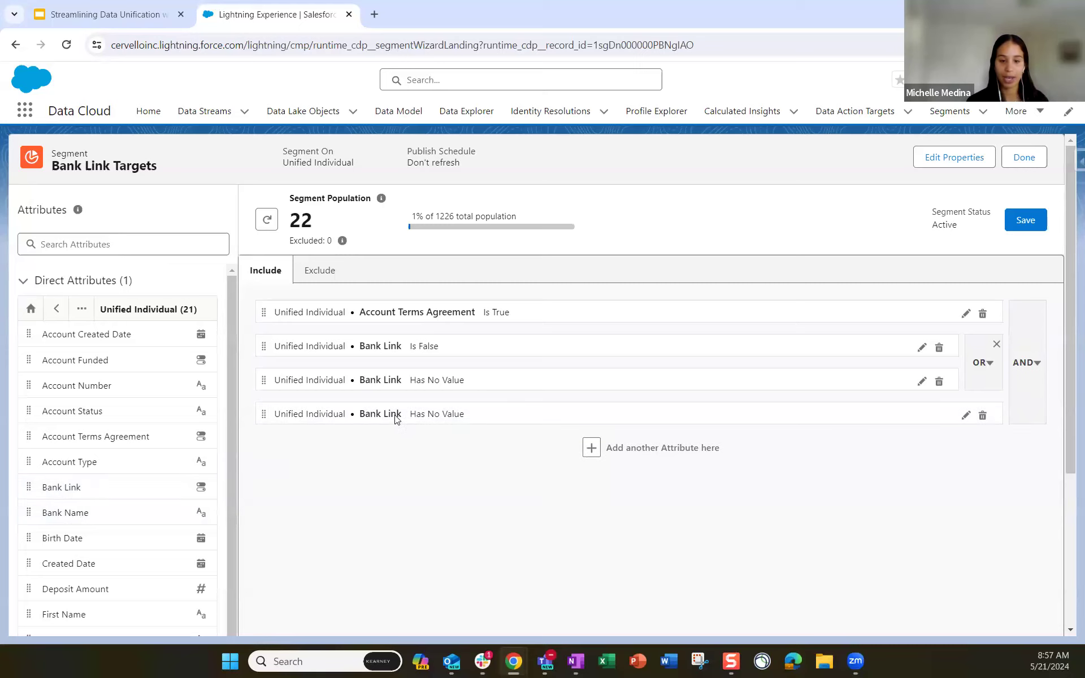
pyautogui.click(966, 415)
pyautogui.click(597, 443)
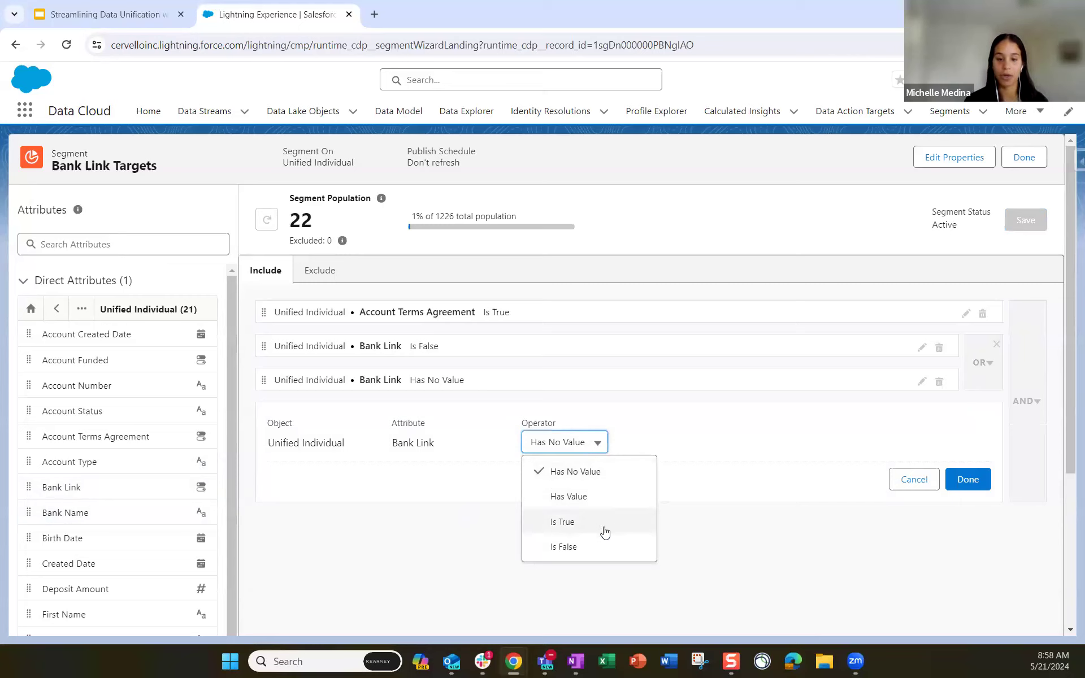
pyautogui.click(911, 484)
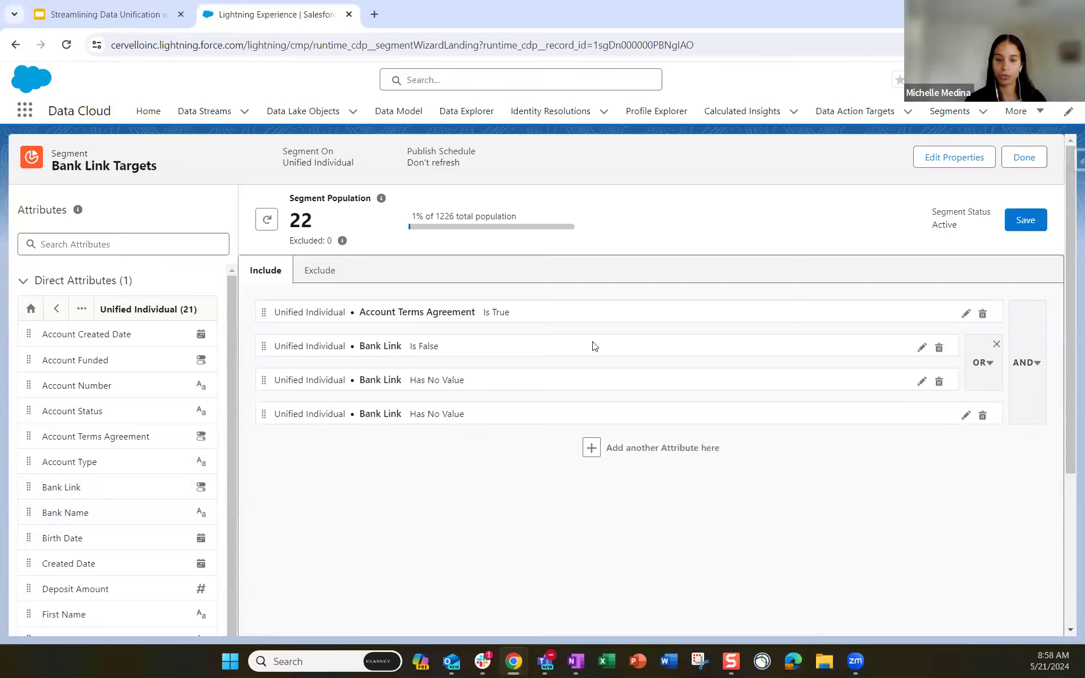
pyautogui.click(983, 417)
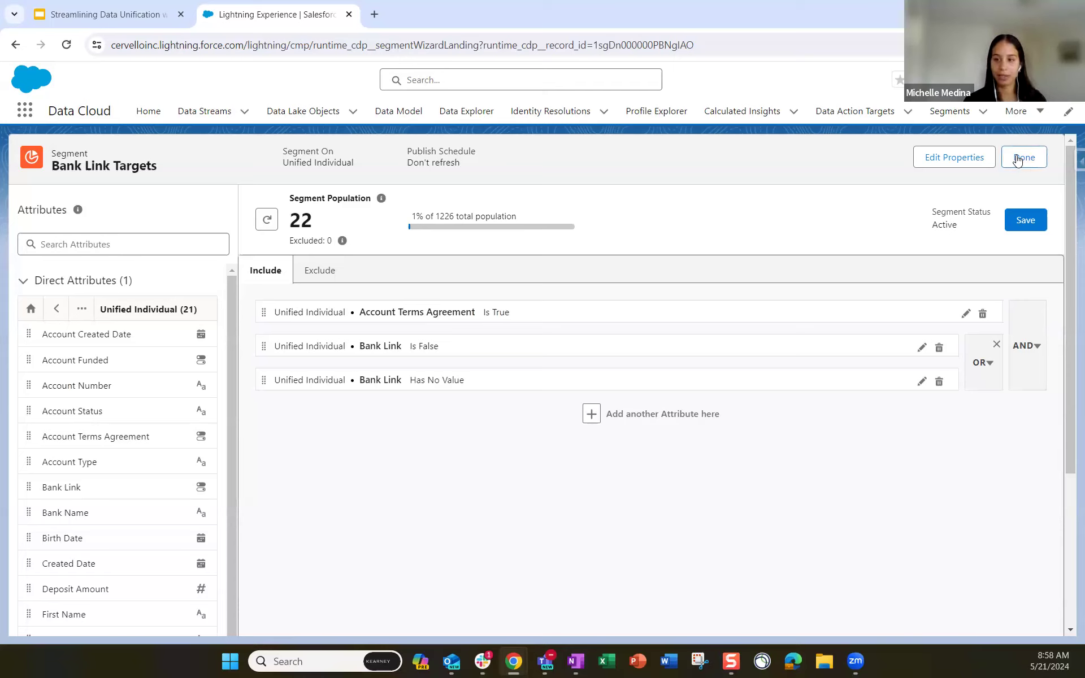
pyautogui.click(1027, 223)
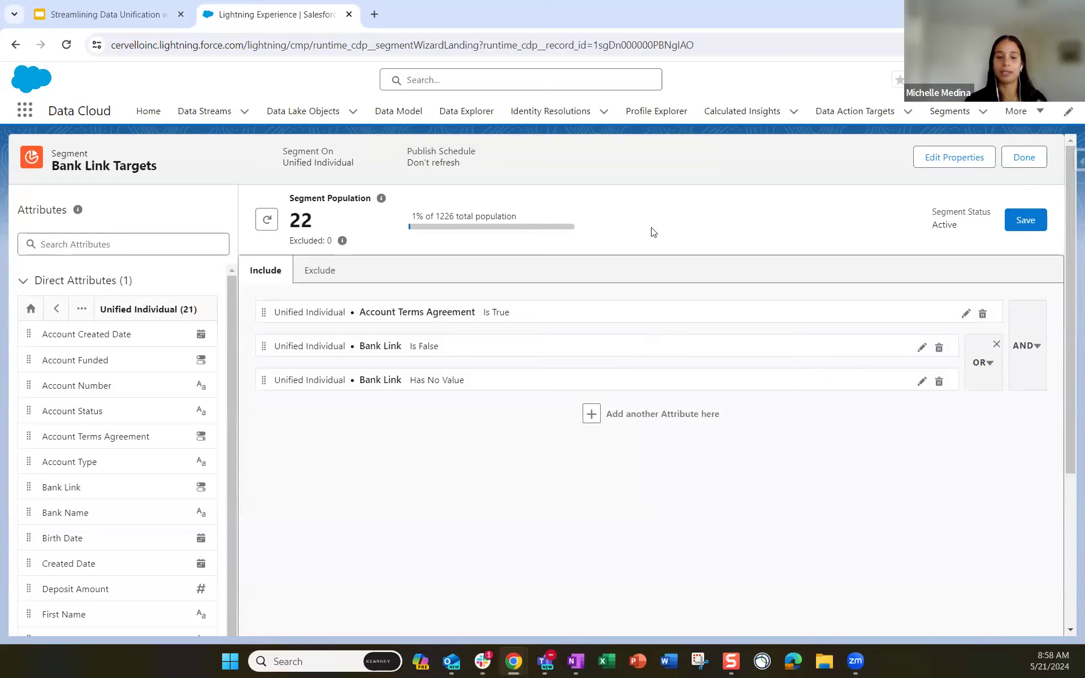
# Exit the Bank Link Targets rules, review its record details and Publish History, then return to Segments
pyautogui.click(1025, 159)
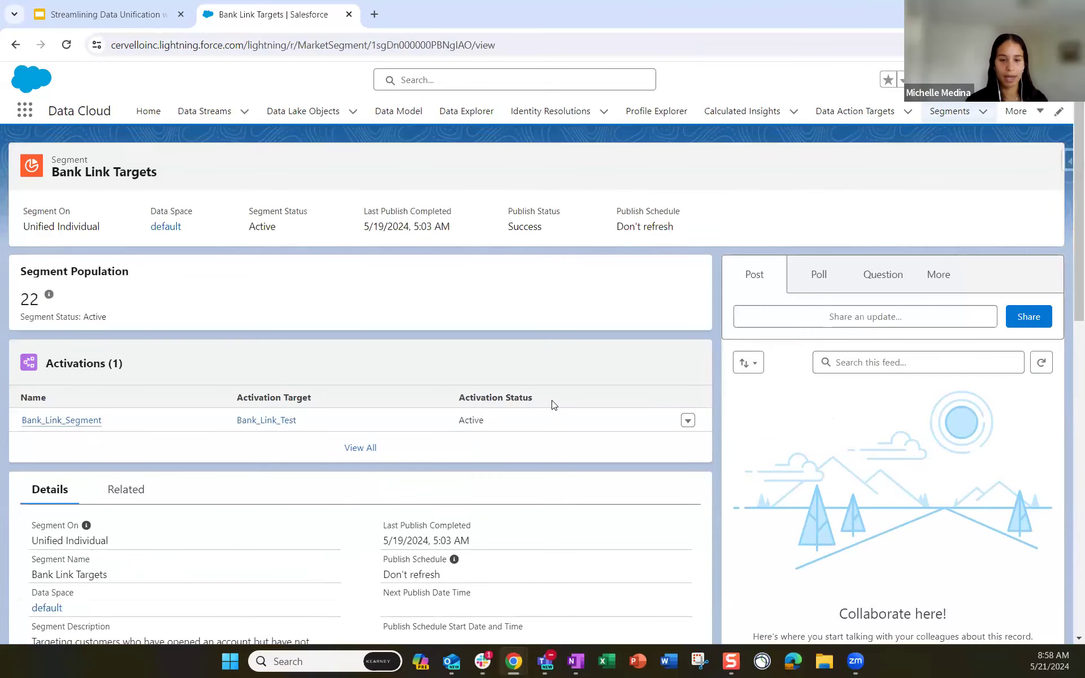
pyautogui.scroll(-2, 274, 493)
pyautogui.scroll(-3, 273, 493)
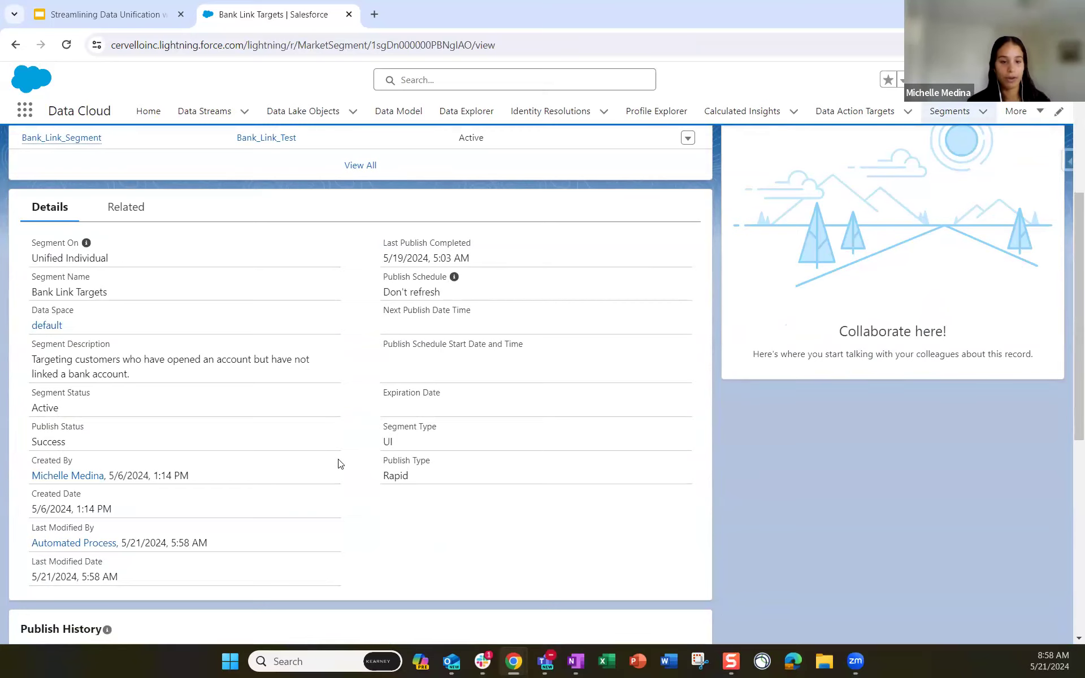
pyautogui.moveTo(455, 277)
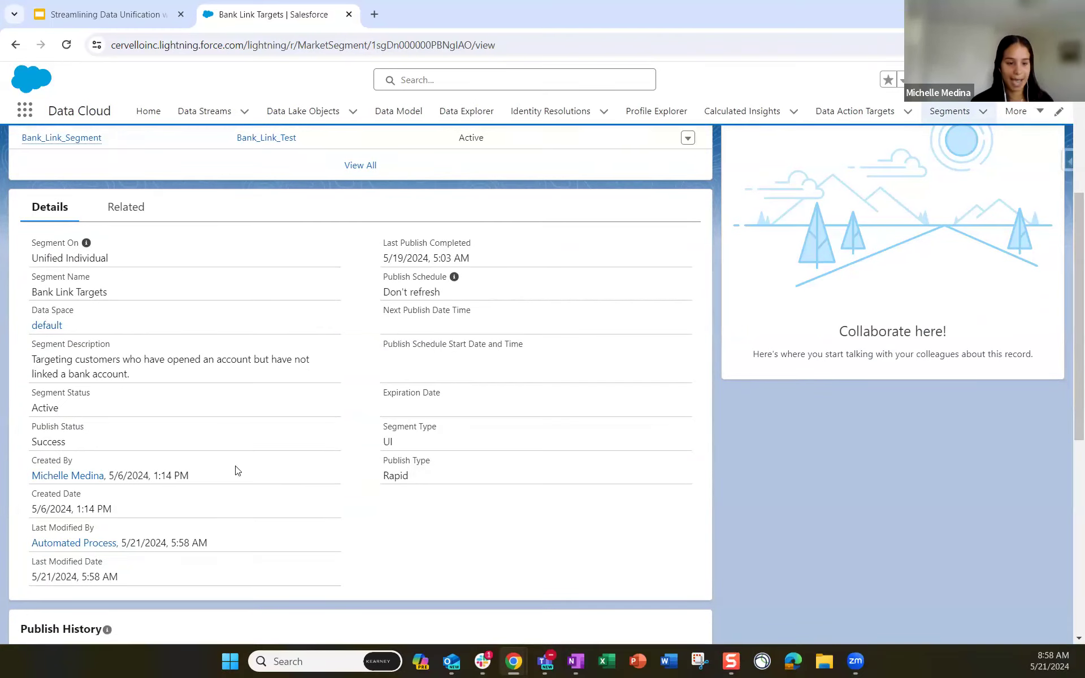
pyautogui.scroll(-2, 170, 540)
pyautogui.scroll(-2, 358, 556)
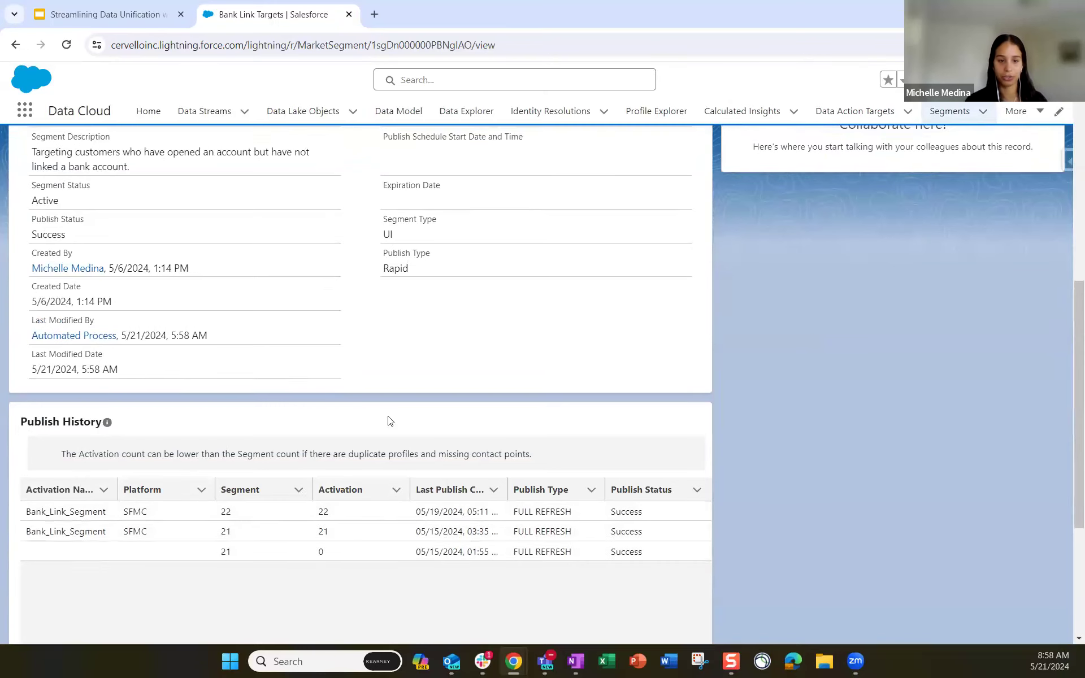
pyautogui.scroll(8, 662, 165)
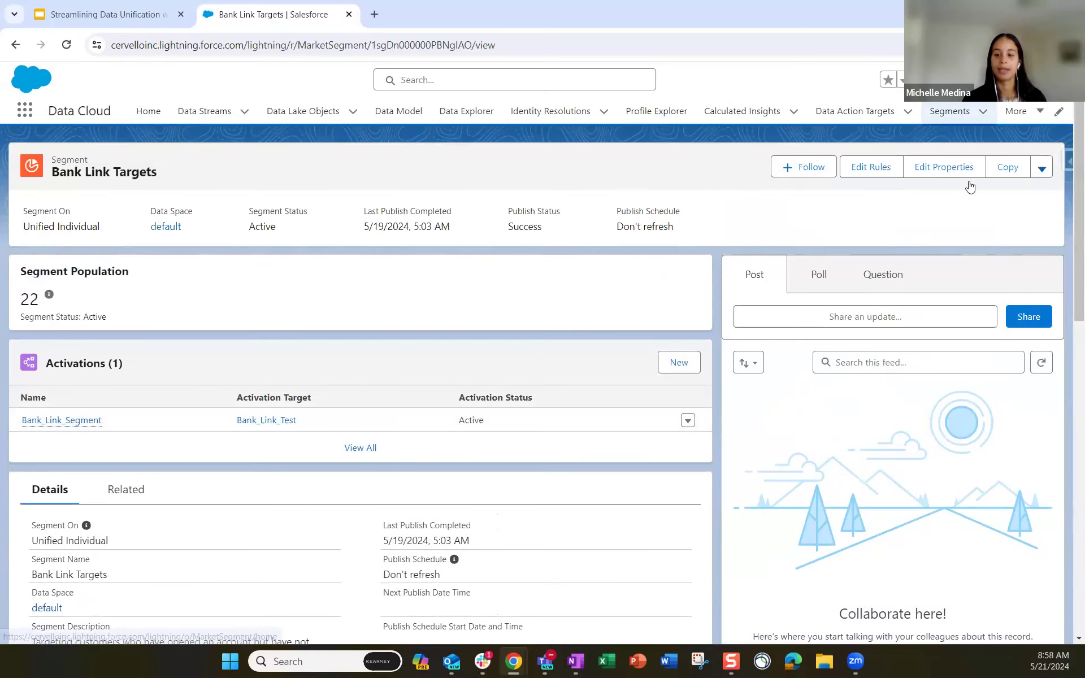
pyautogui.click(943, 116)
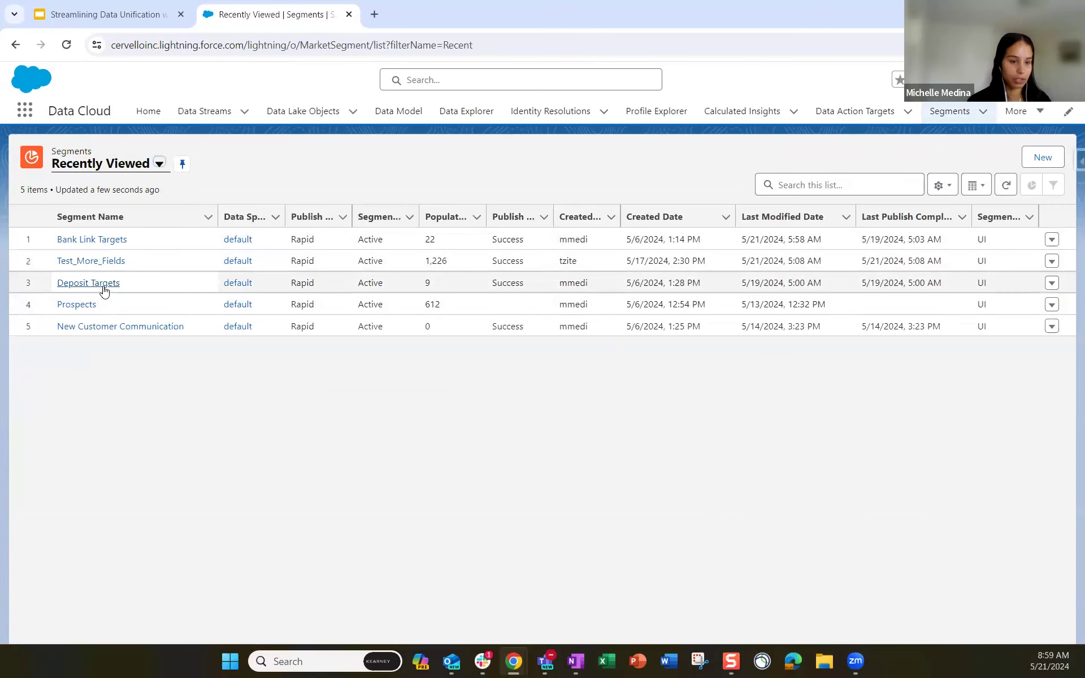
# Open the Prospects segment from the list and bring up its rules in the builder
pyautogui.click(85, 307)
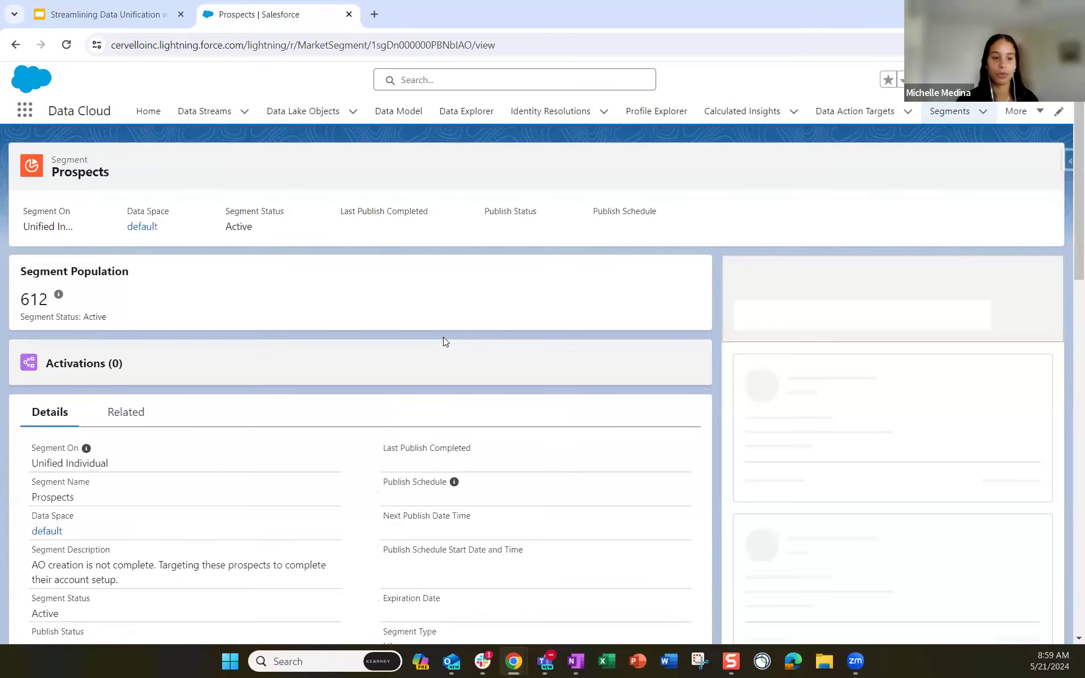
pyautogui.click(878, 171)
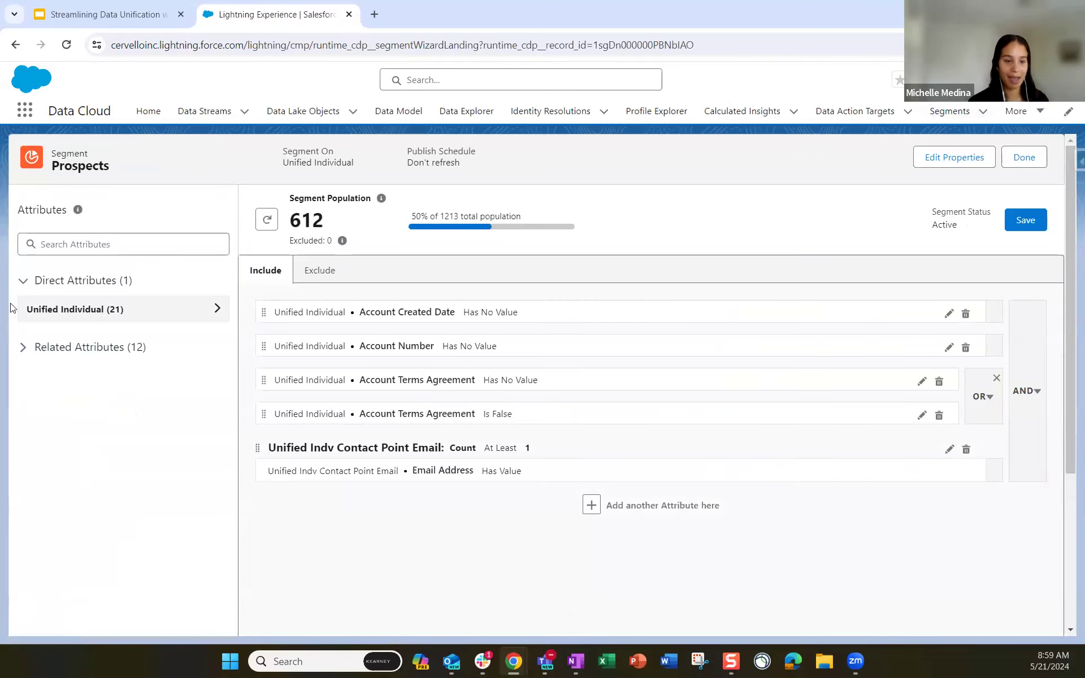
# Expand Unified Individual (21) and Related Attributes (12), and reposition the Contact Point Email condition group
pyautogui.click(68, 310)
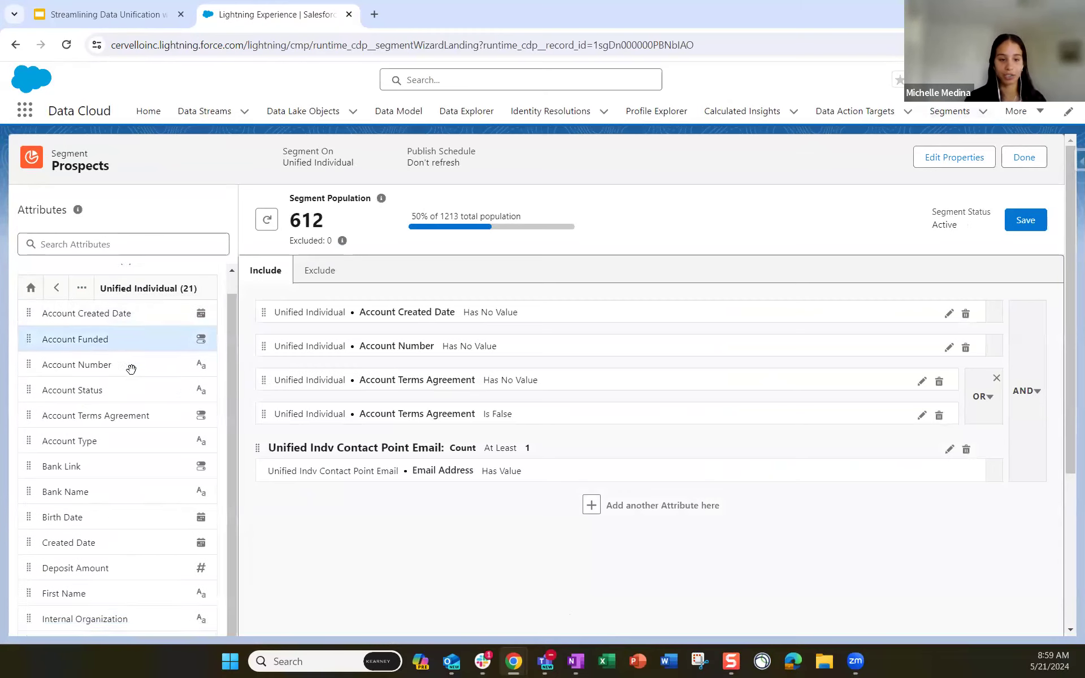
pyautogui.scroll(-5, 131, 368)
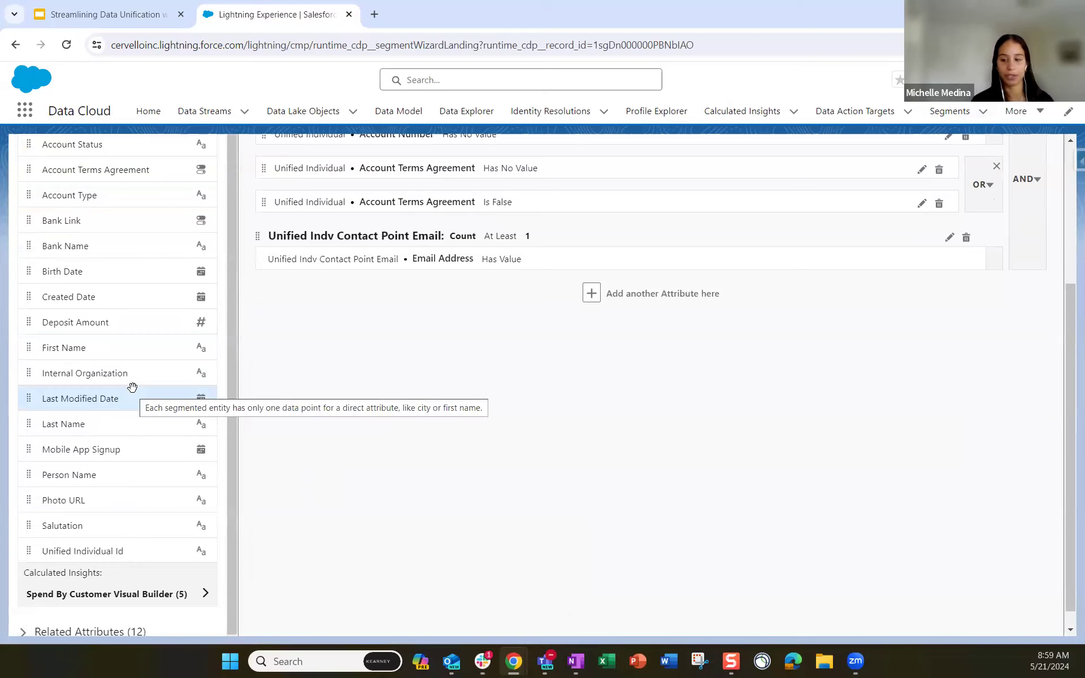
pyautogui.click(50, 631)
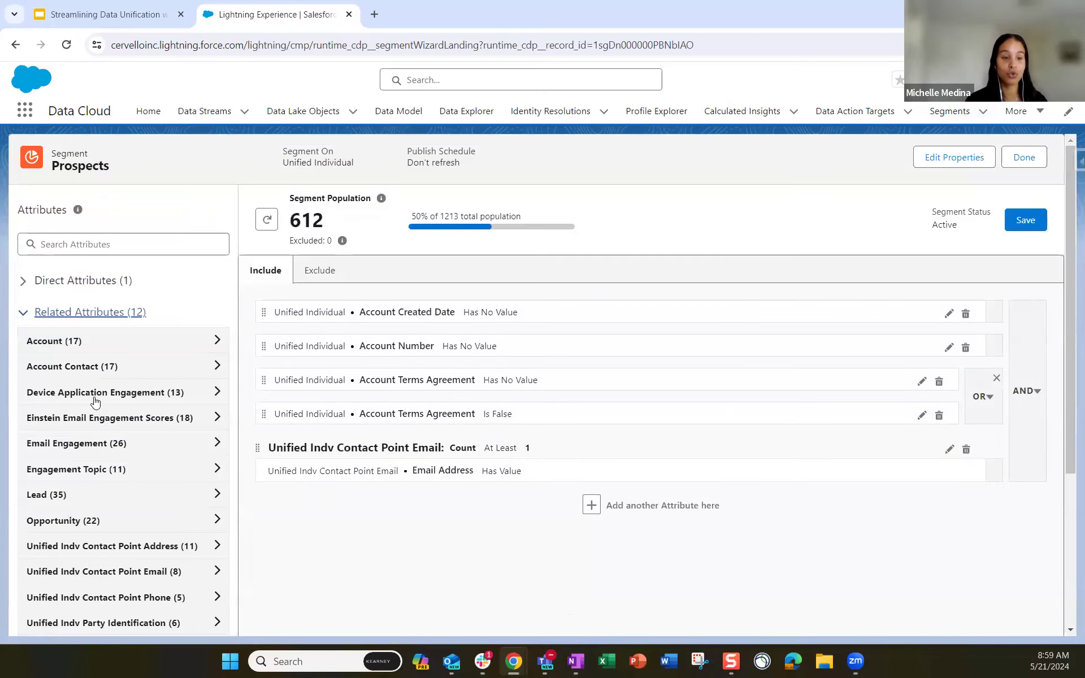
pyautogui.scroll(-1, 93, 401)
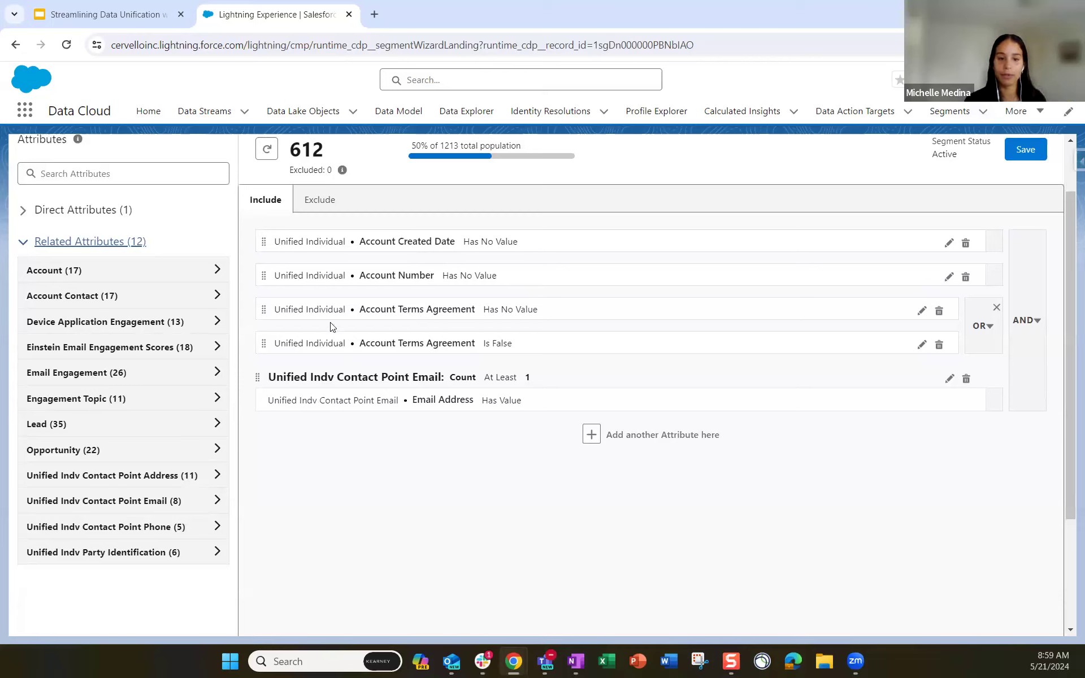
pyautogui.moveTo(272, 380); pyautogui.dragTo(361, 375)
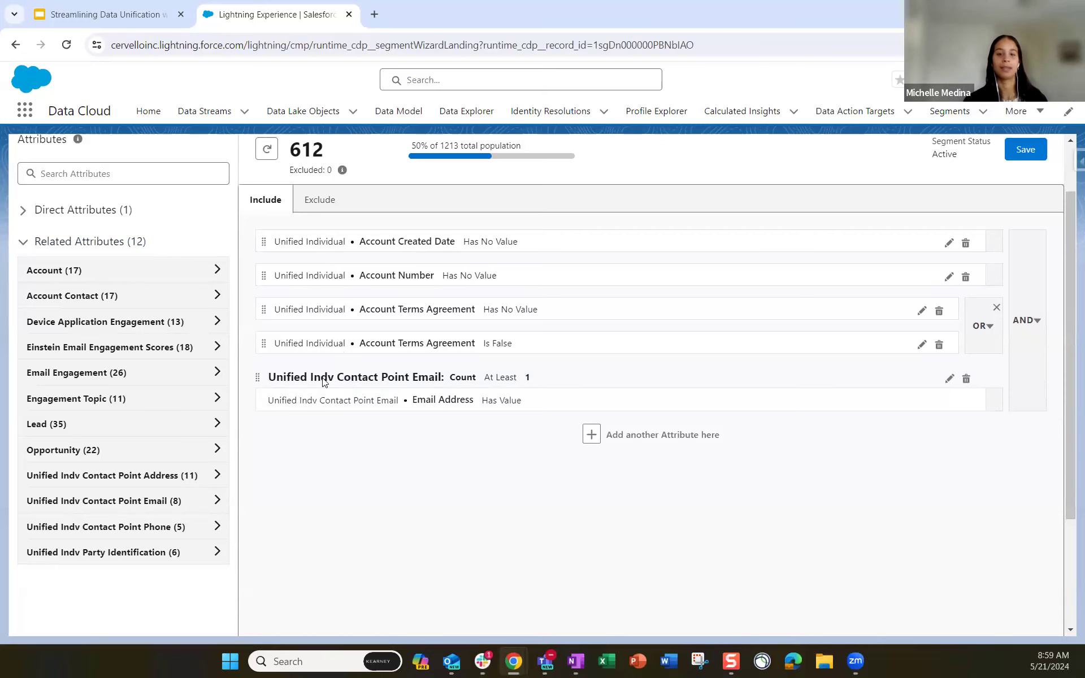
pyautogui.scroll(2, 325, 383)
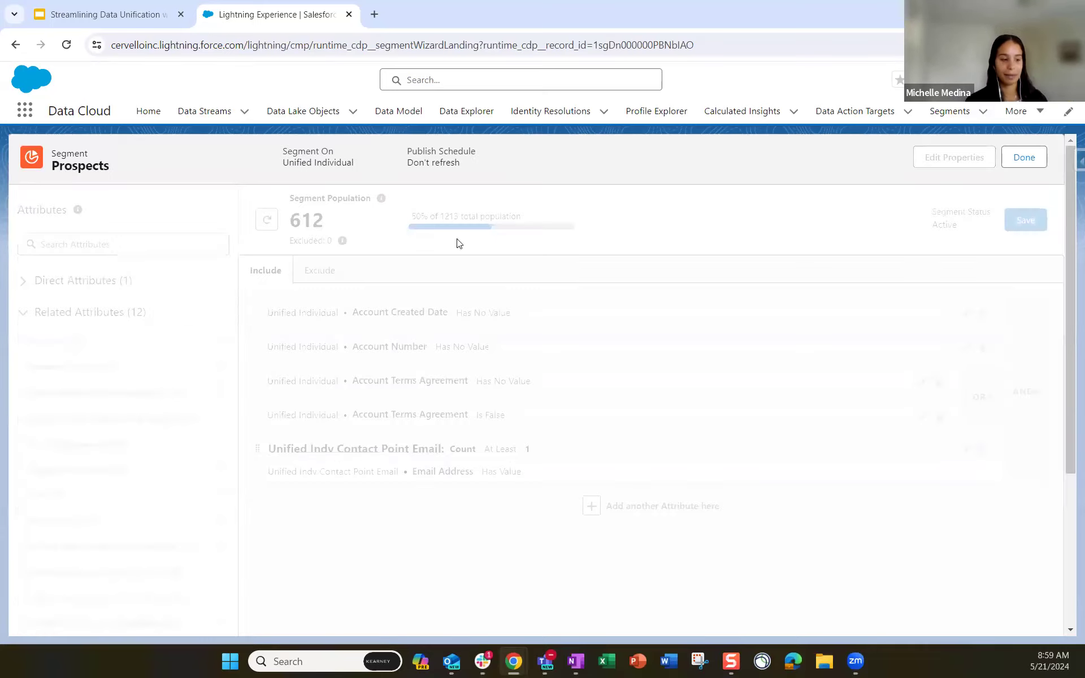